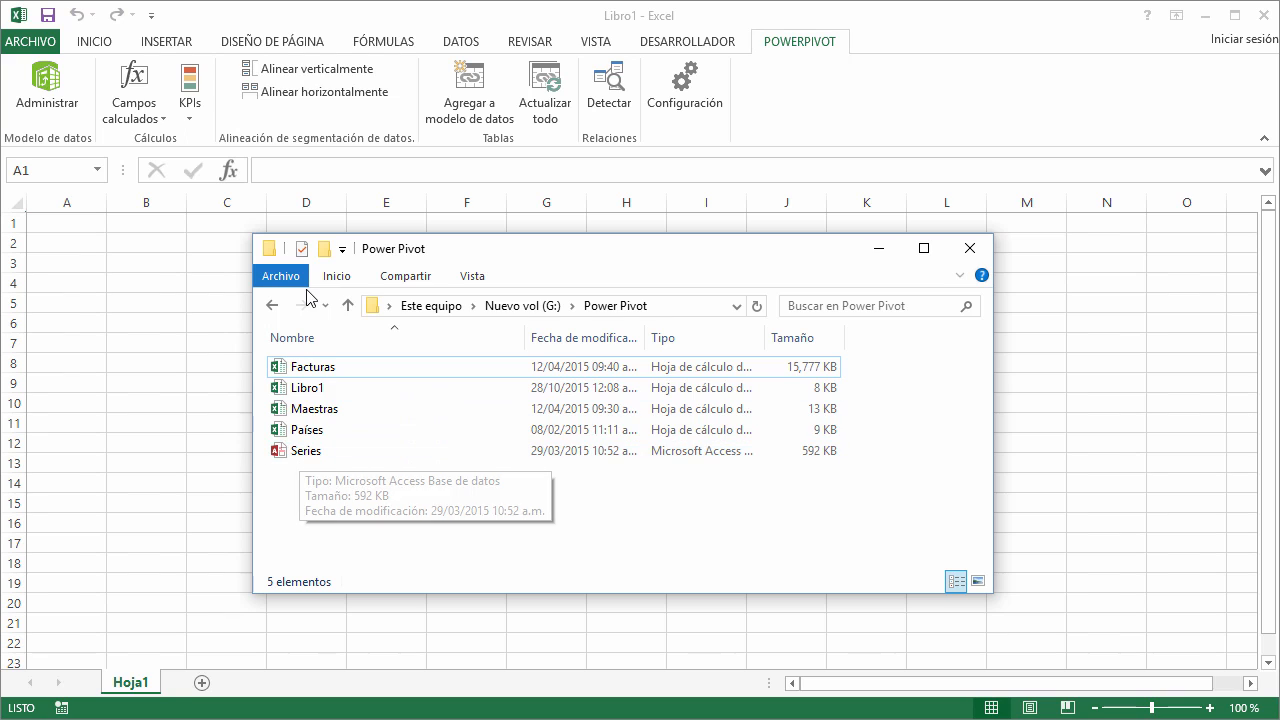
- Check in the COM add-ins list of Excel's options whether Microsoft Office PowerPivot for Excel 2013 is enabled
click(797, 88)
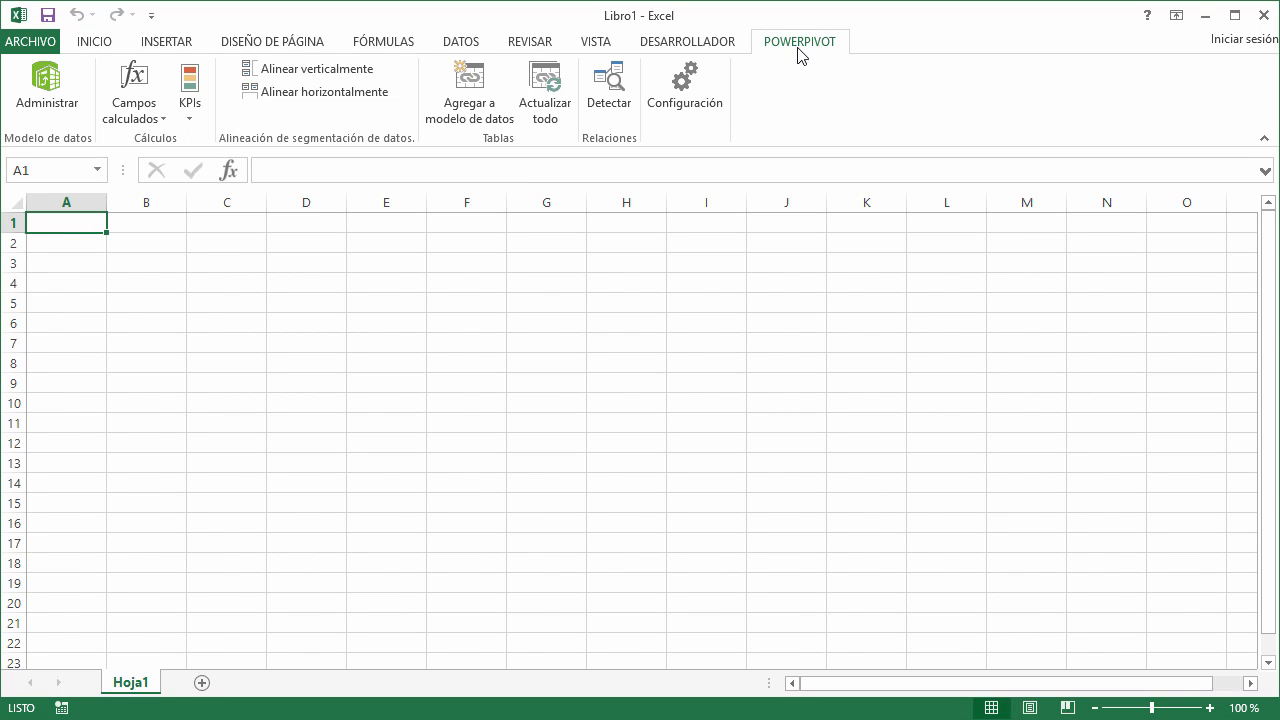
click(46, 41)
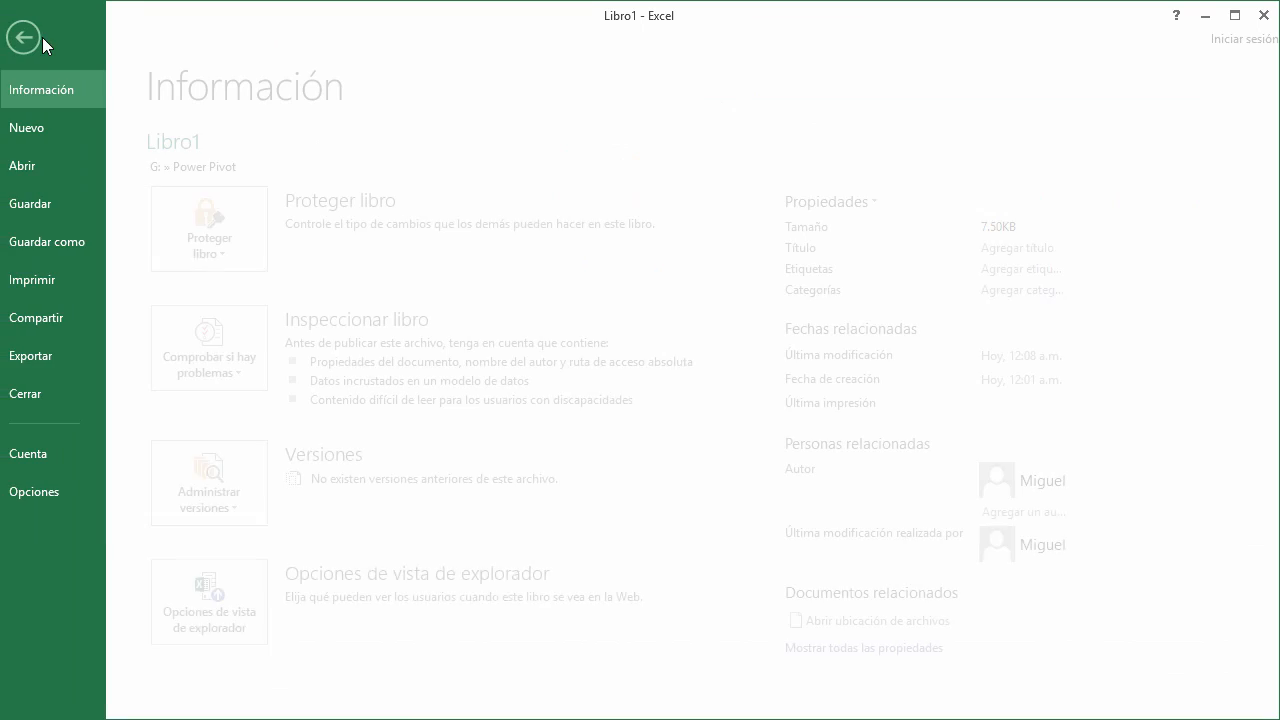
click(45, 492)
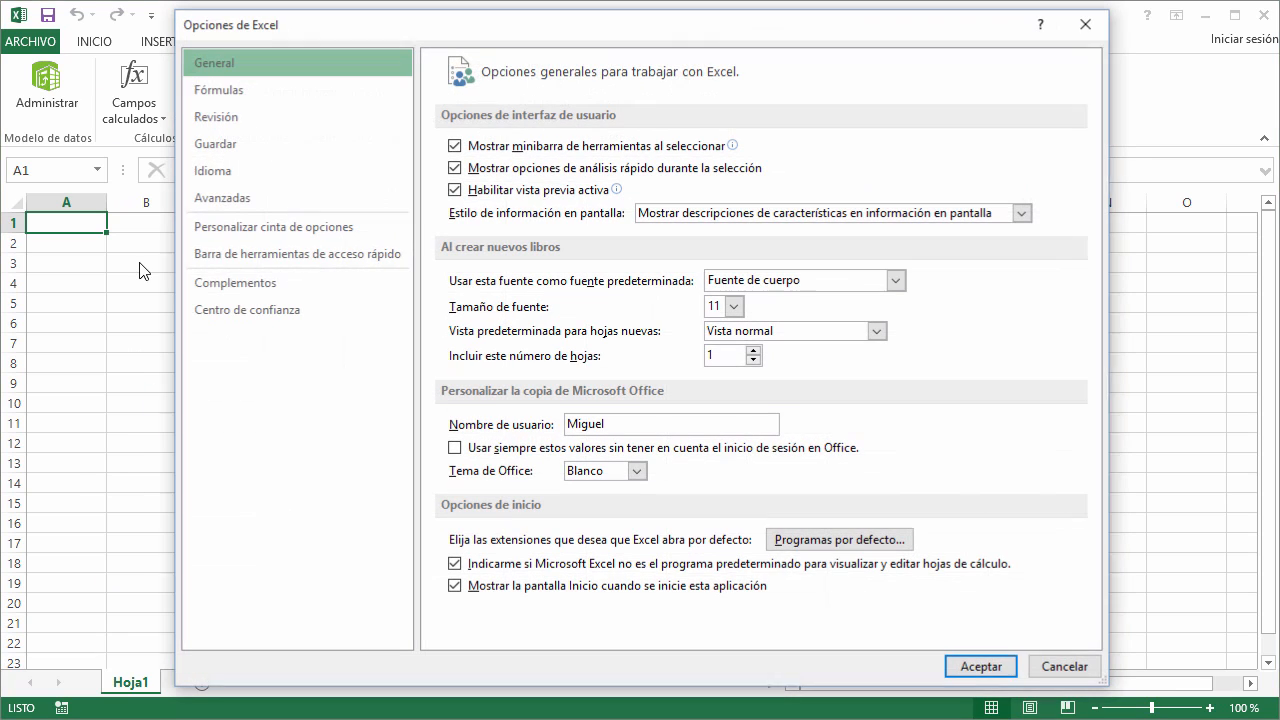
click(228, 287)
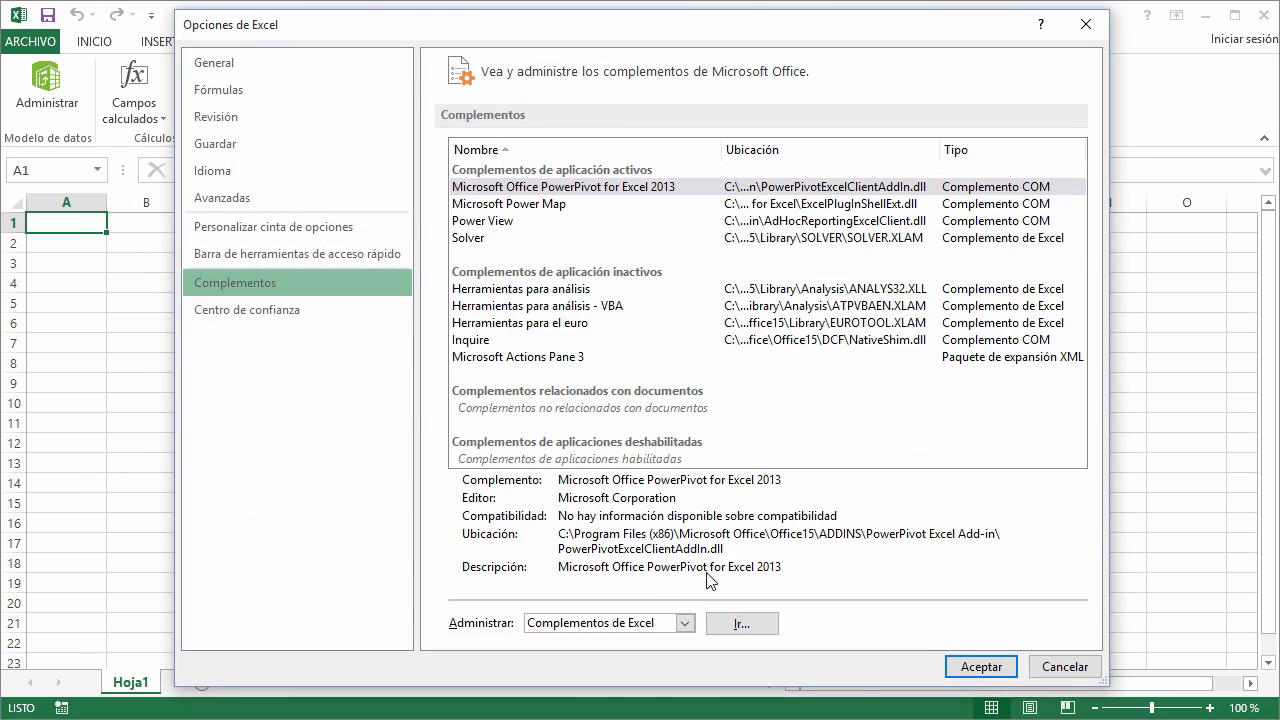
click(685, 624)
click(640, 663)
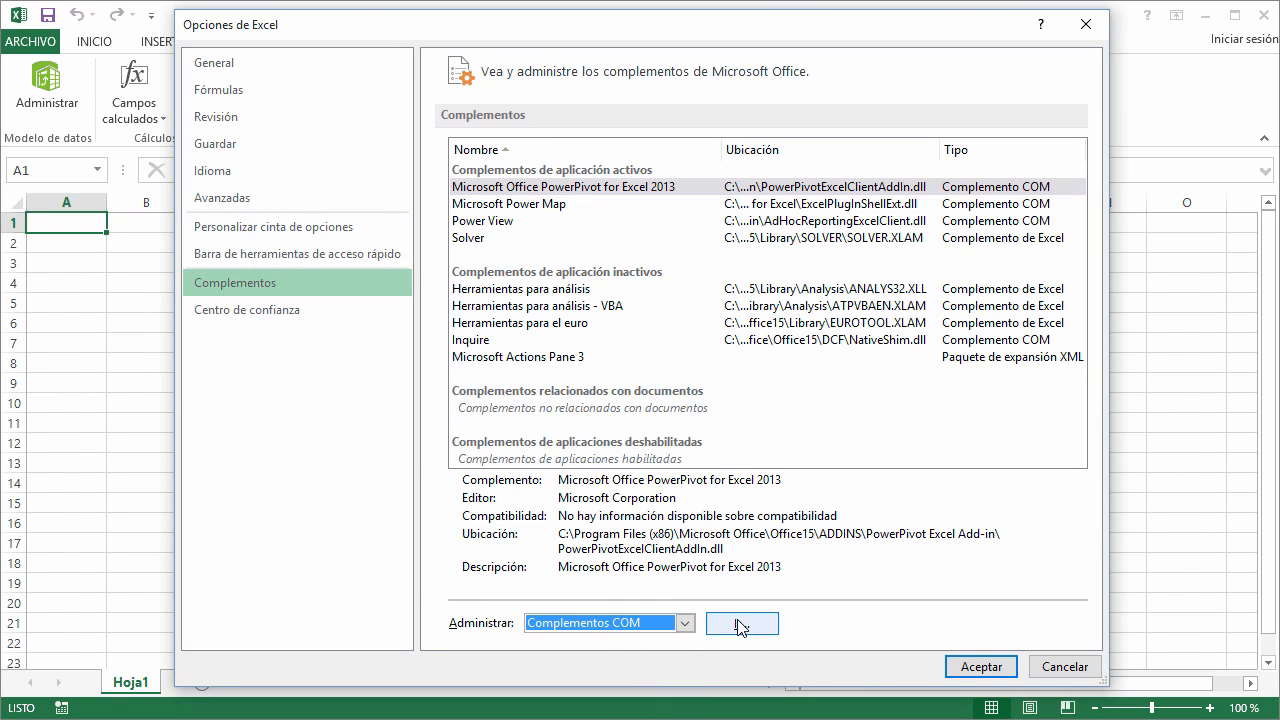
click(740, 624)
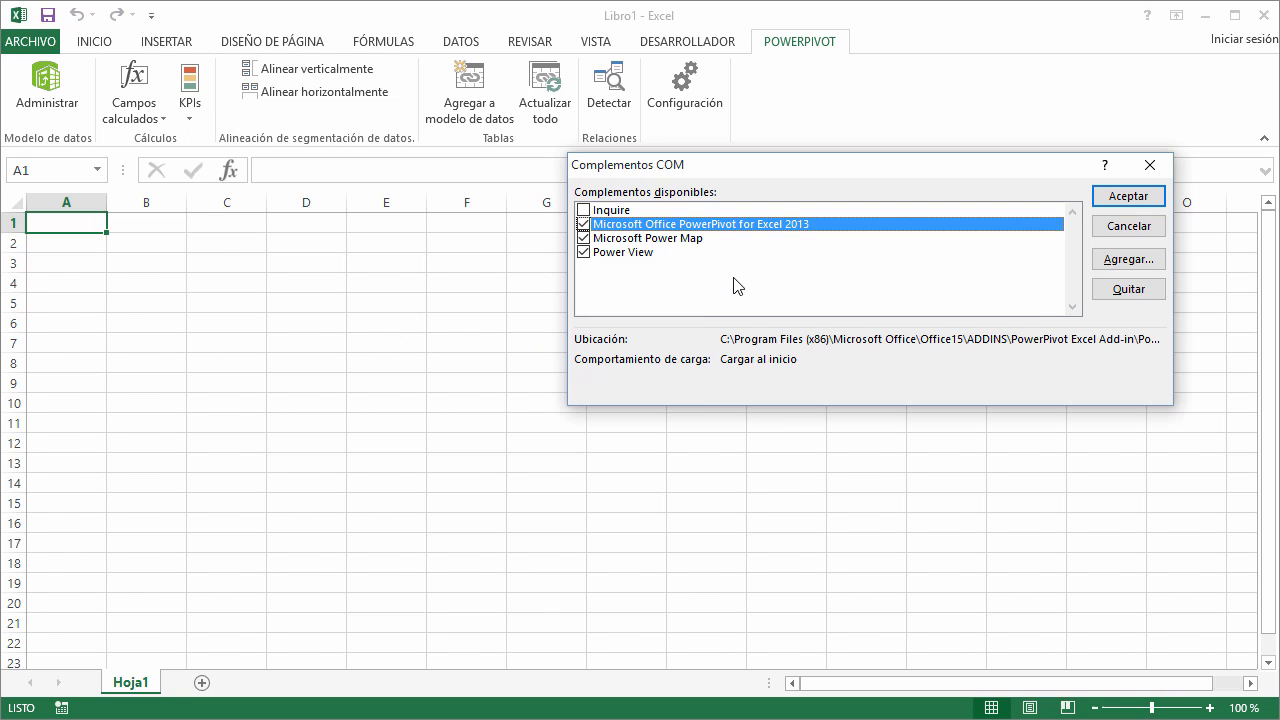
click(1150, 166)
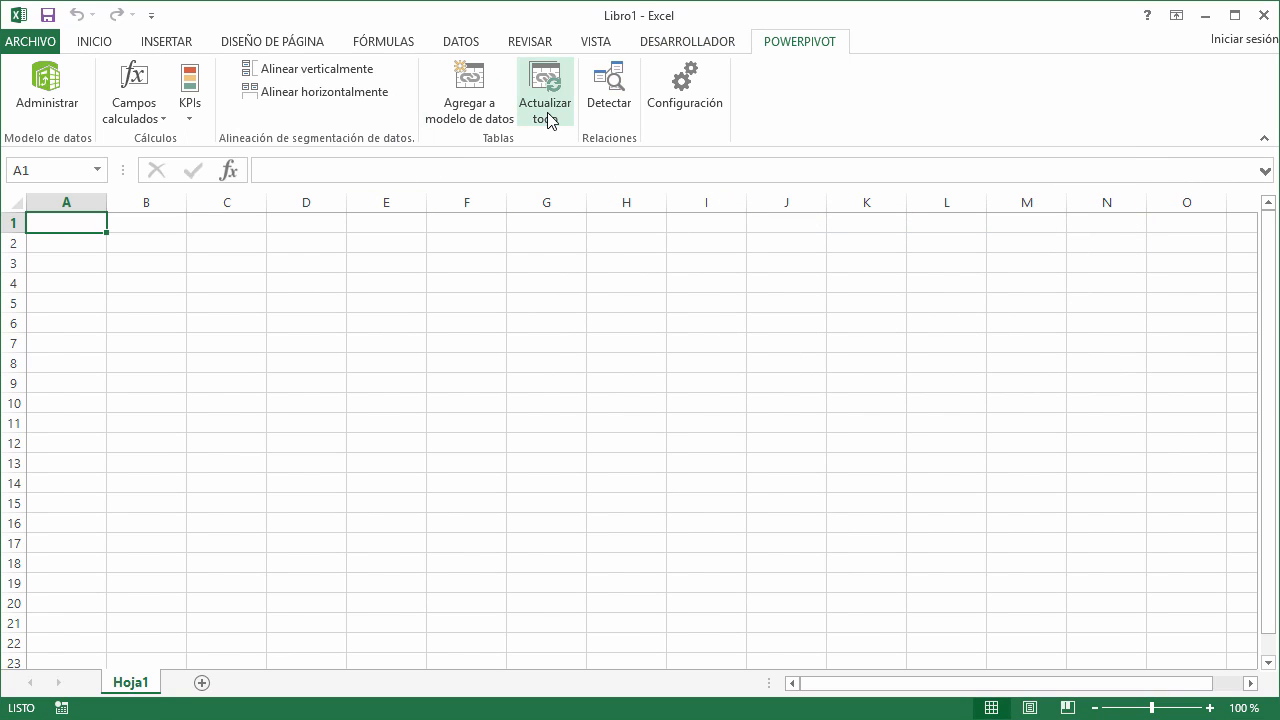
- Open the PowerPivot data model window and start a table import with an Excel file as the data source
click(48, 95)
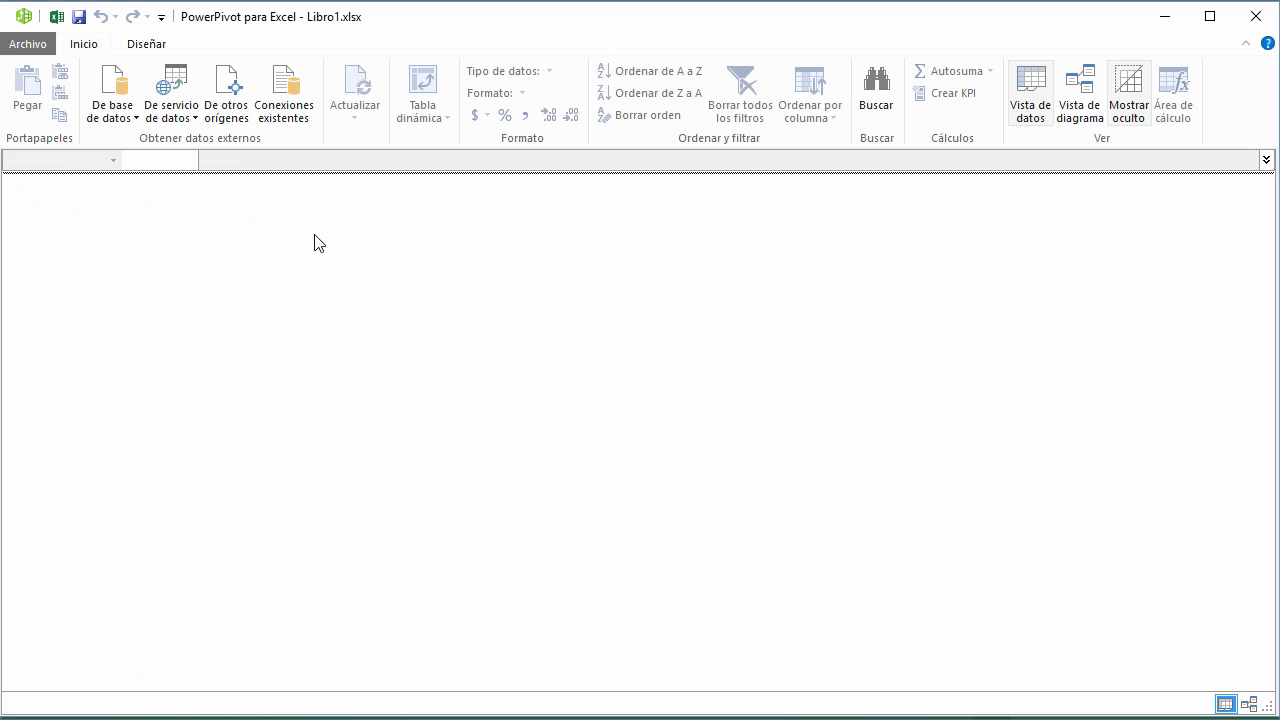
click(236, 86)
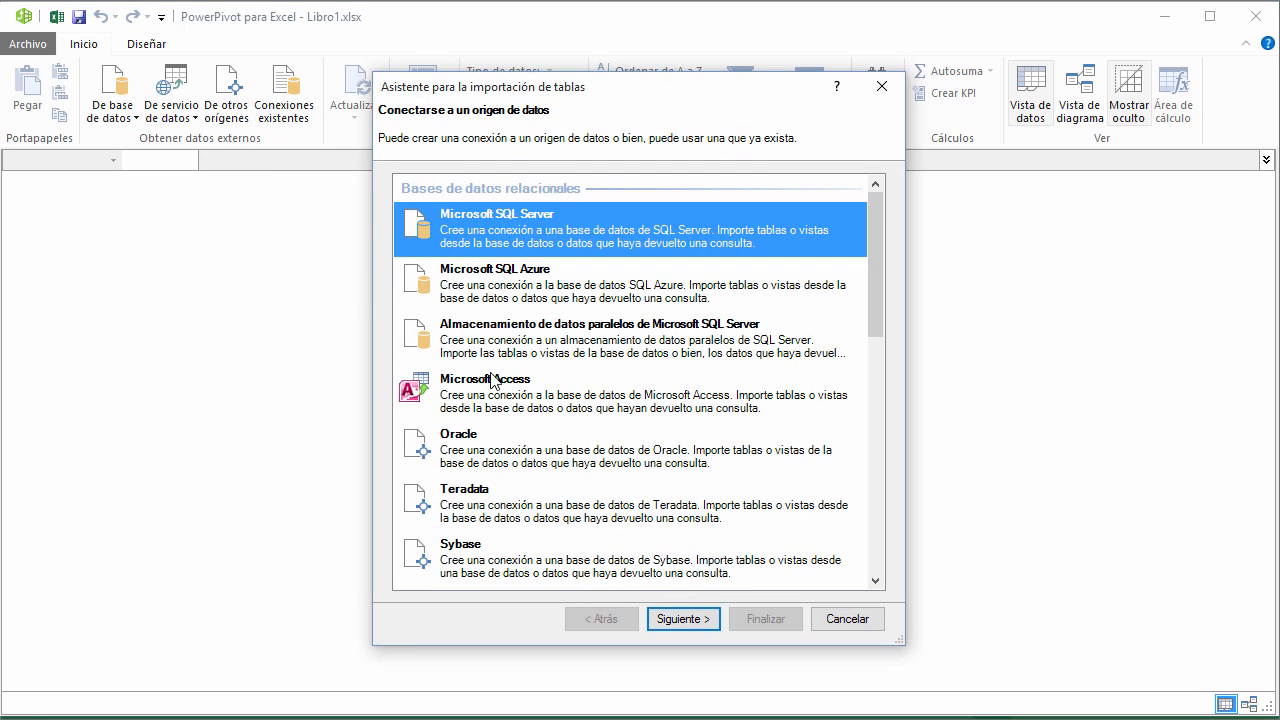
drag(868, 281, 896, 526)
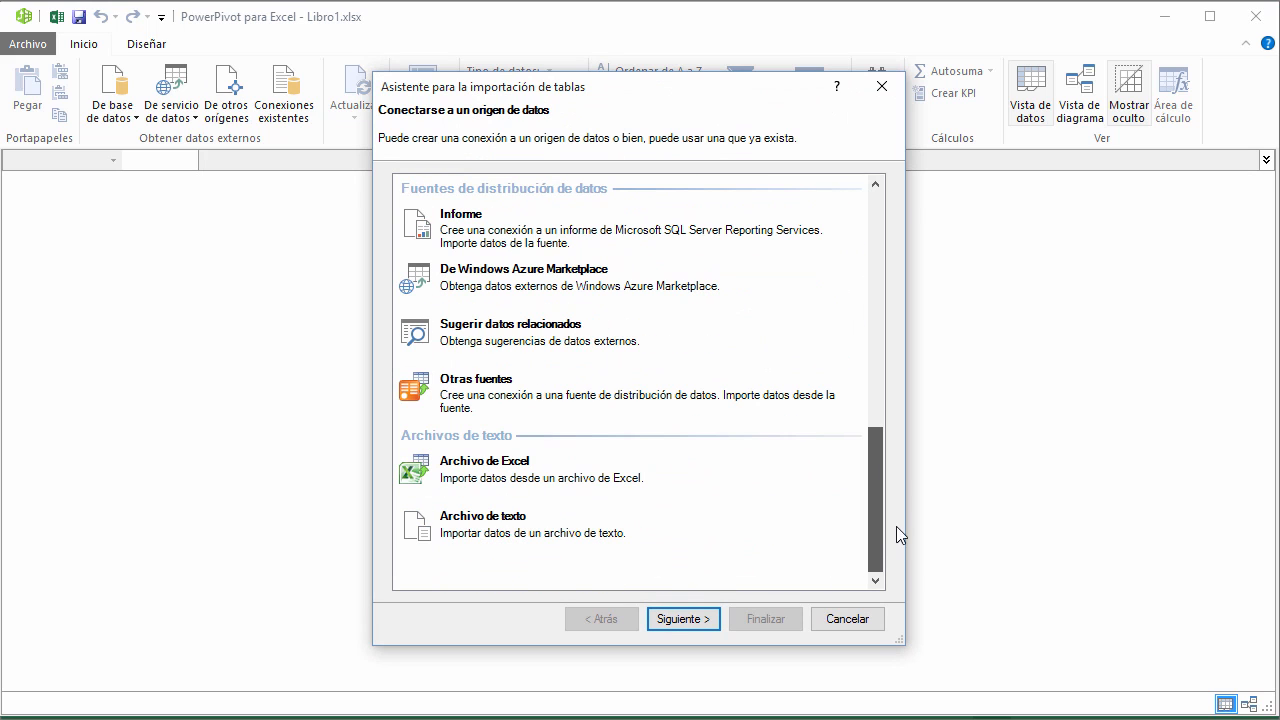
click(521, 468)
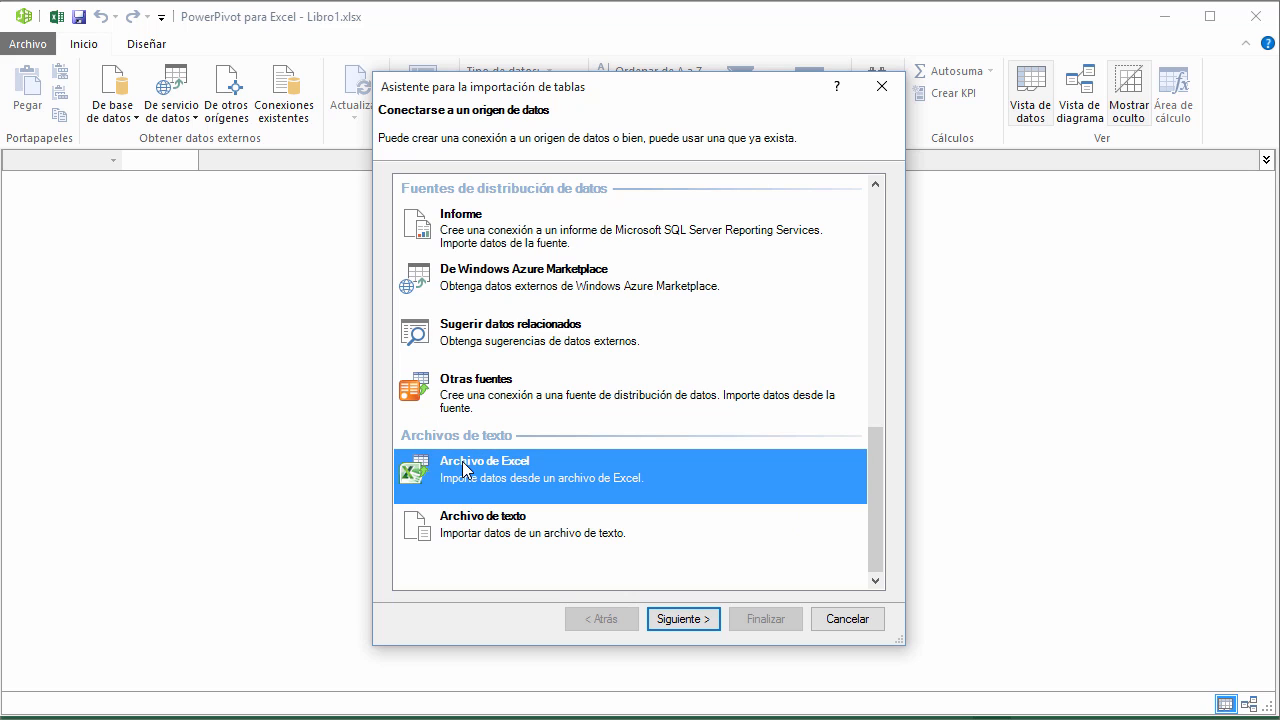
click(681, 616)
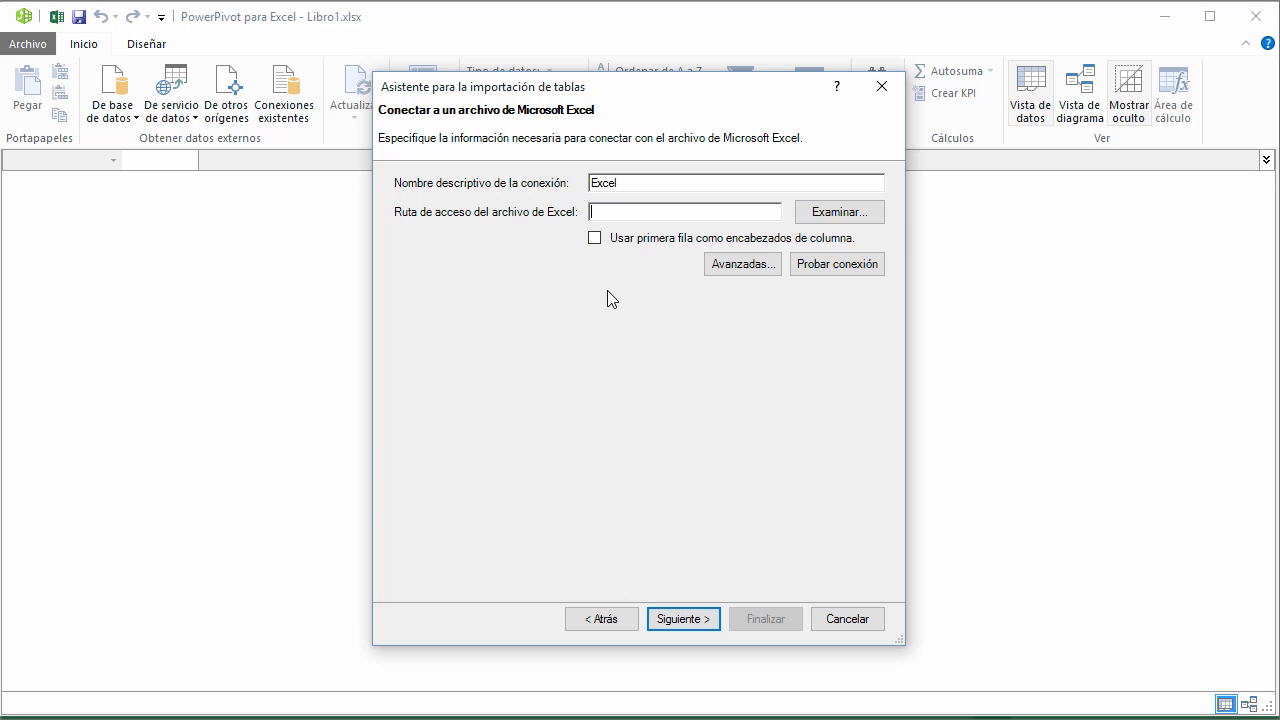
- Import the Facturas workbook from the Power Pivot folder, using its first row as column headers
click(829, 212)
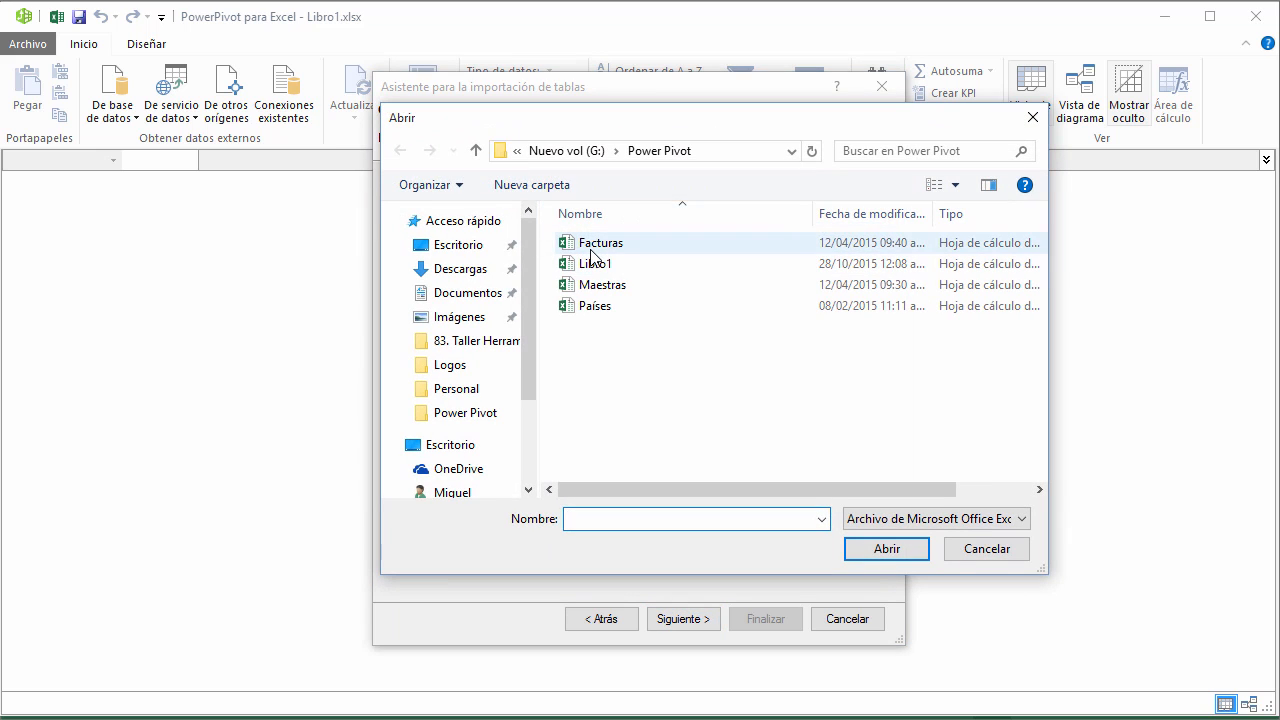
click(593, 248)
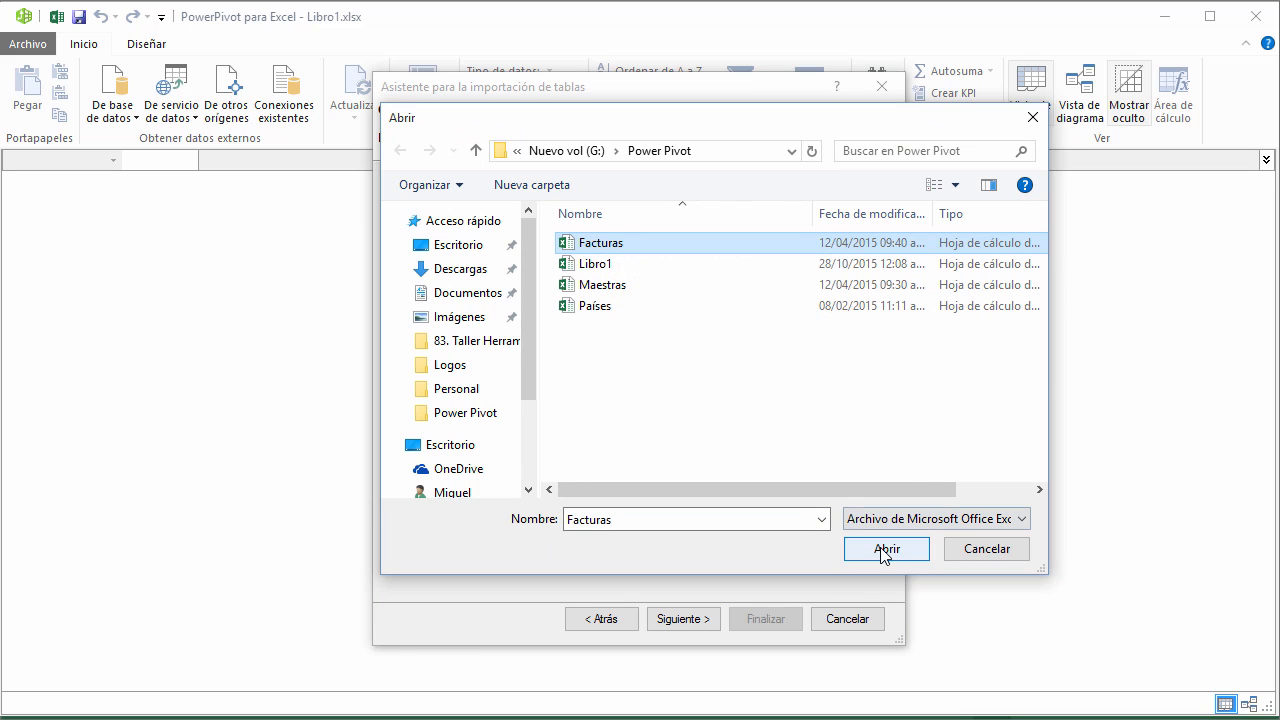
click(884, 549)
click(595, 238)
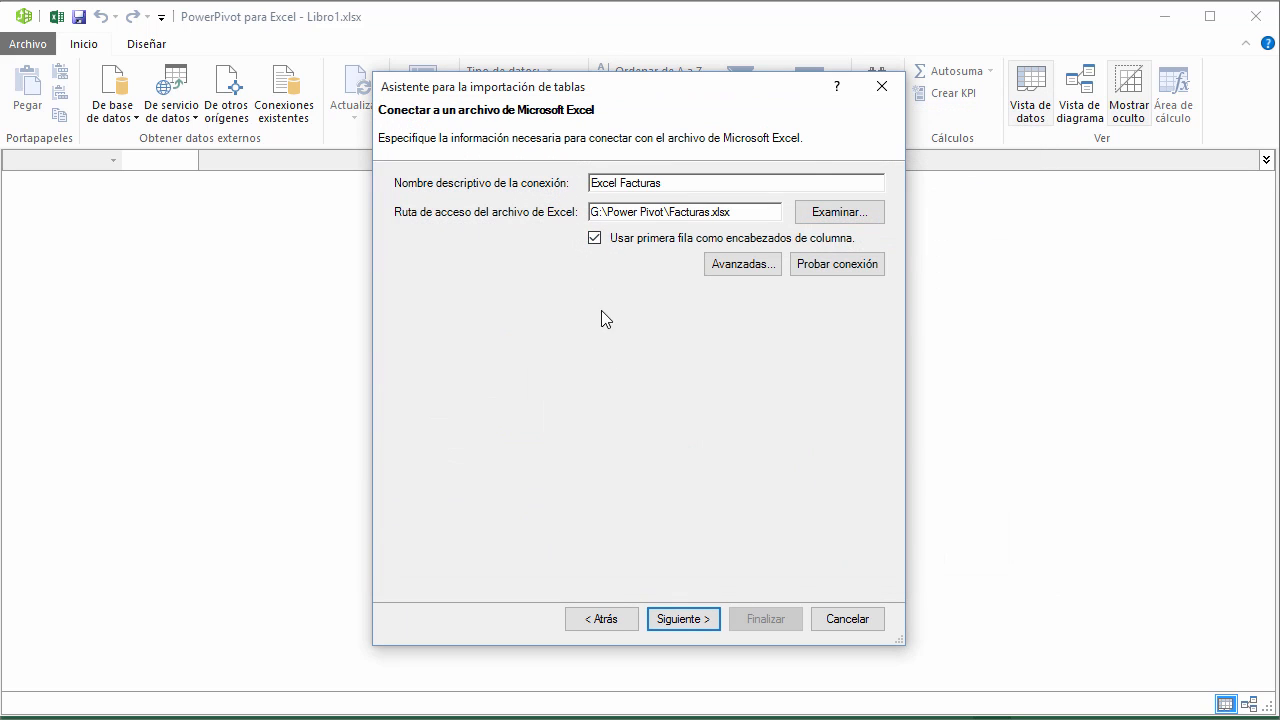
click(680, 615)
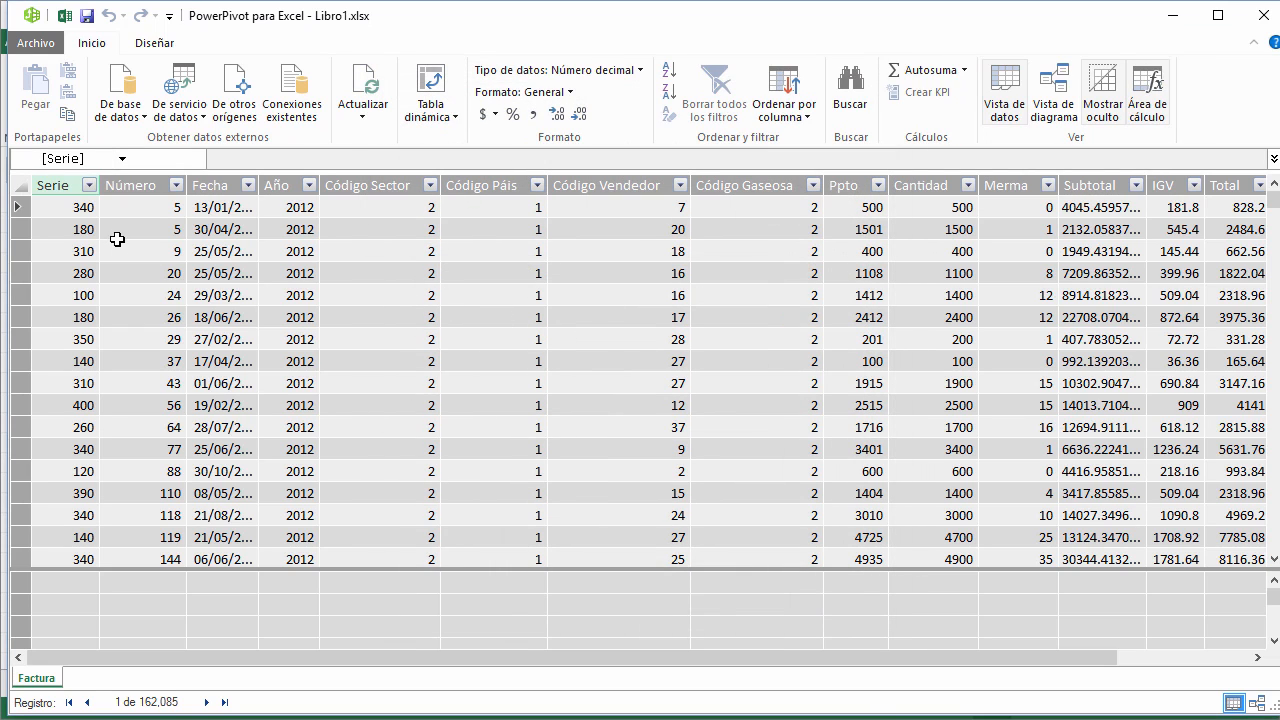
- Examine the columns of the imported Factura table, from Número and Fecha through the code columns to Merma, Subtotal, IGV and Total
drag(152, 214, 150, 295)
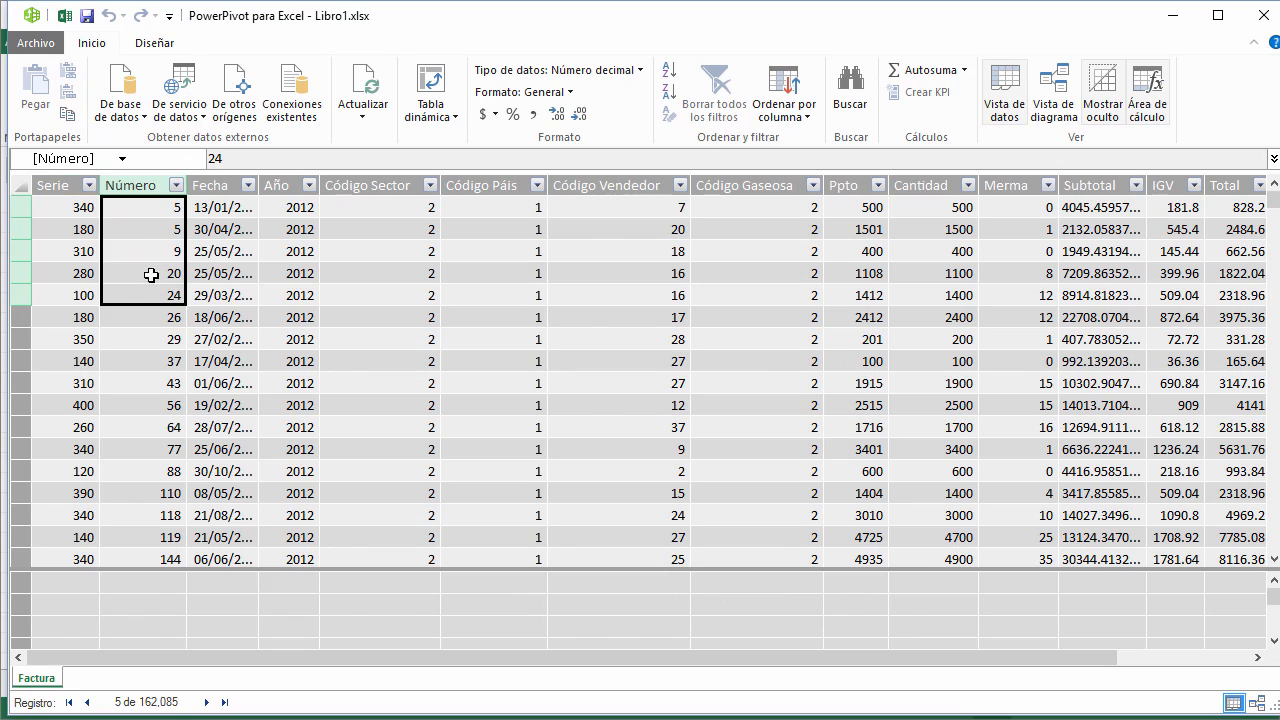
drag(214, 229, 218, 312)
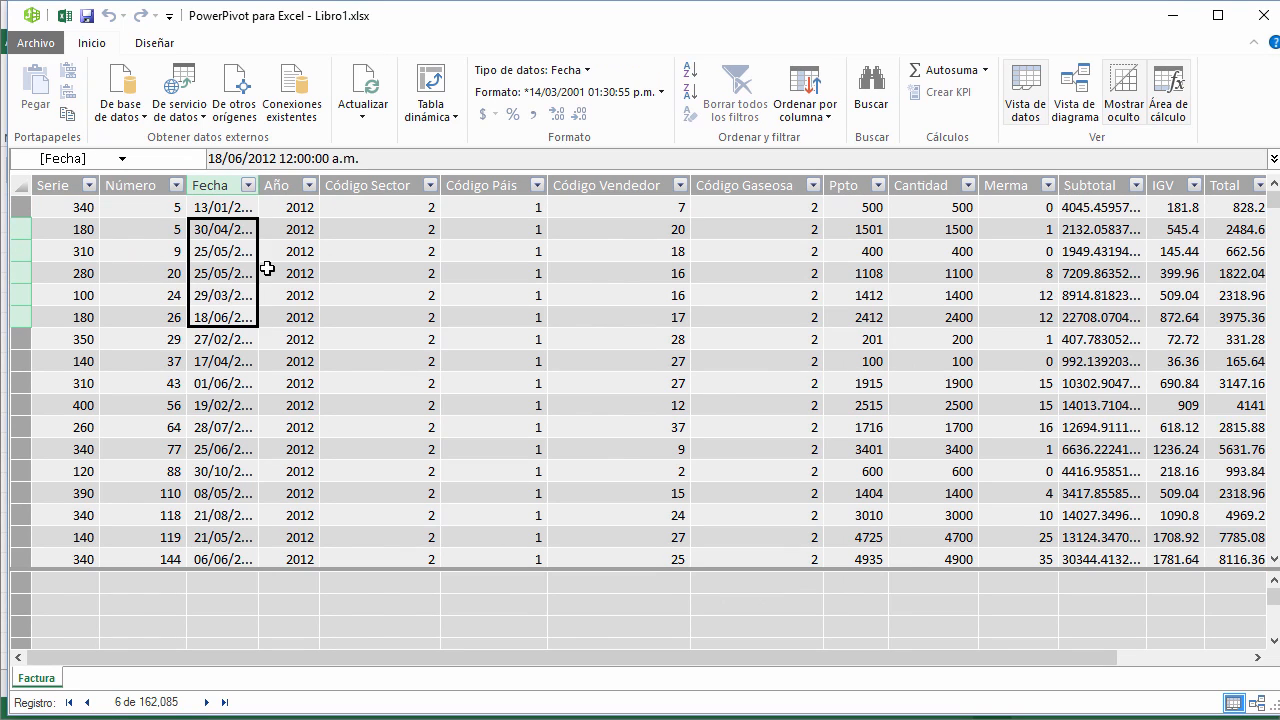
drag(282, 251, 304, 314)
drag(502, 252, 508, 366)
click(380, 246)
drag(380, 246, 381, 366)
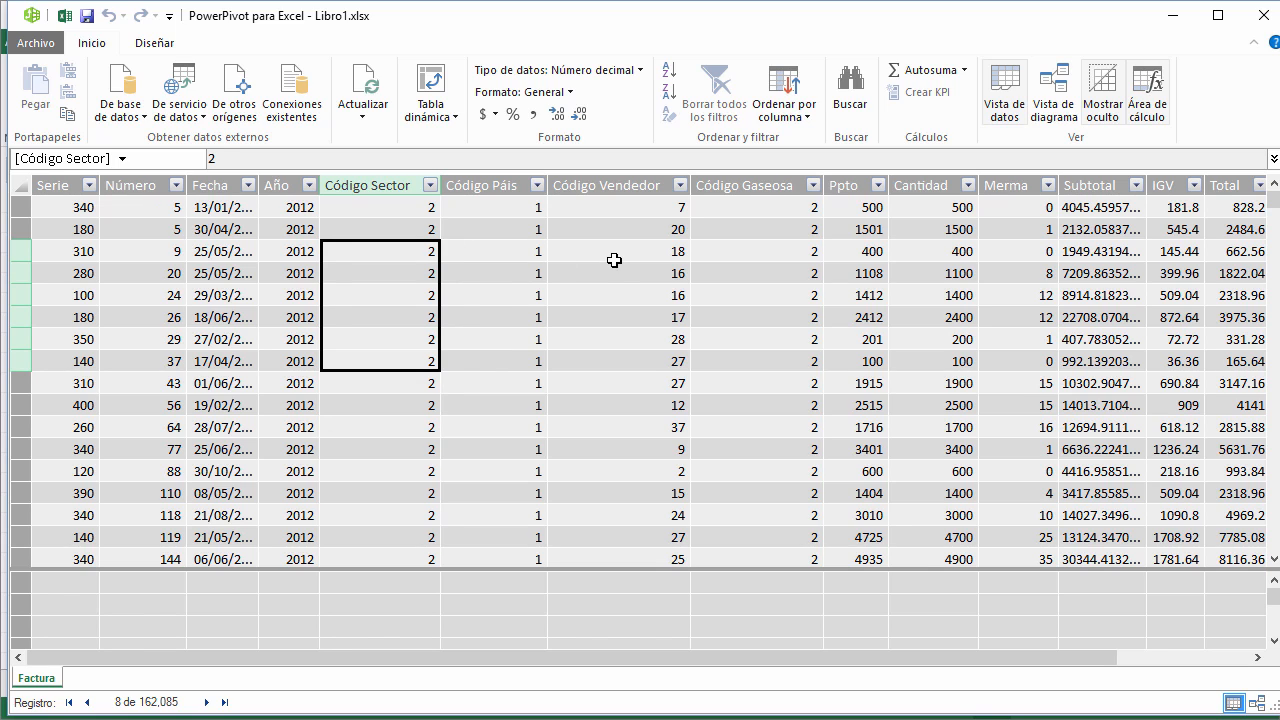
drag(614, 258, 627, 377)
drag(763, 249, 776, 380)
drag(852, 251, 870, 380)
drag(925, 255, 948, 404)
drag(1086, 655, 1177, 655)
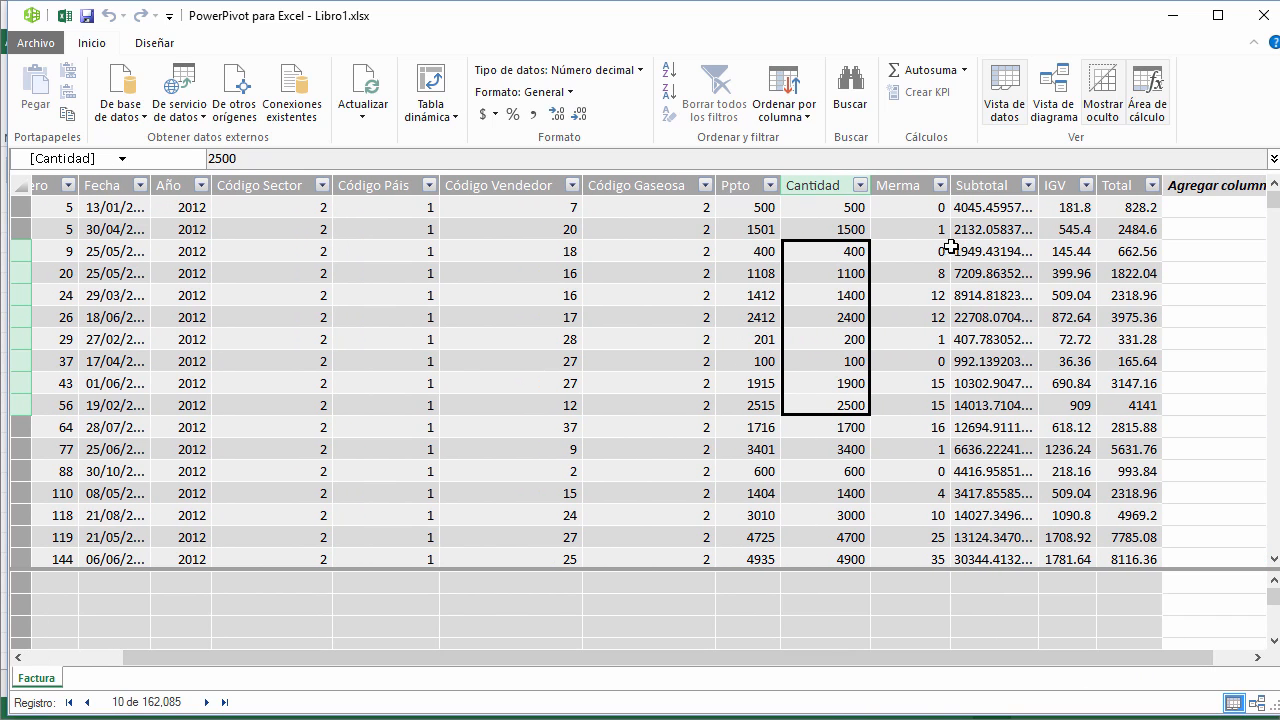
drag(911, 247, 1126, 450)
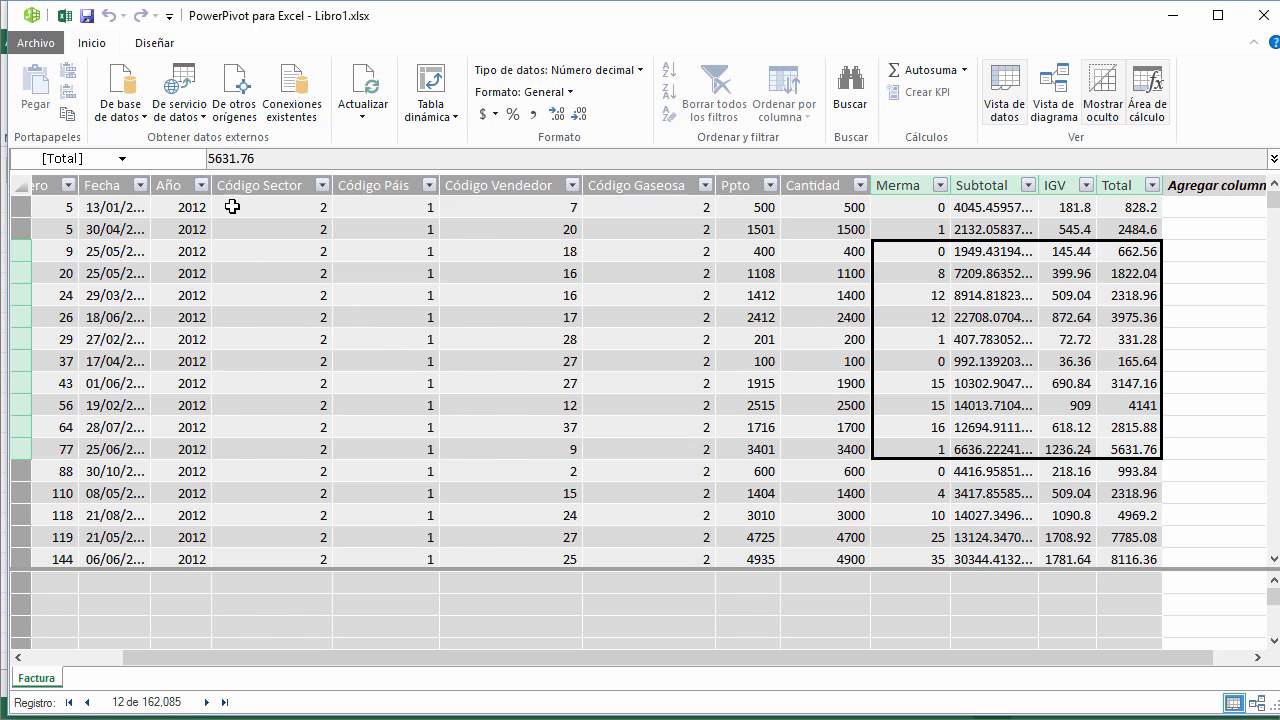
- Start another table import from other sources with an Excel file as the data source
click(236, 116)
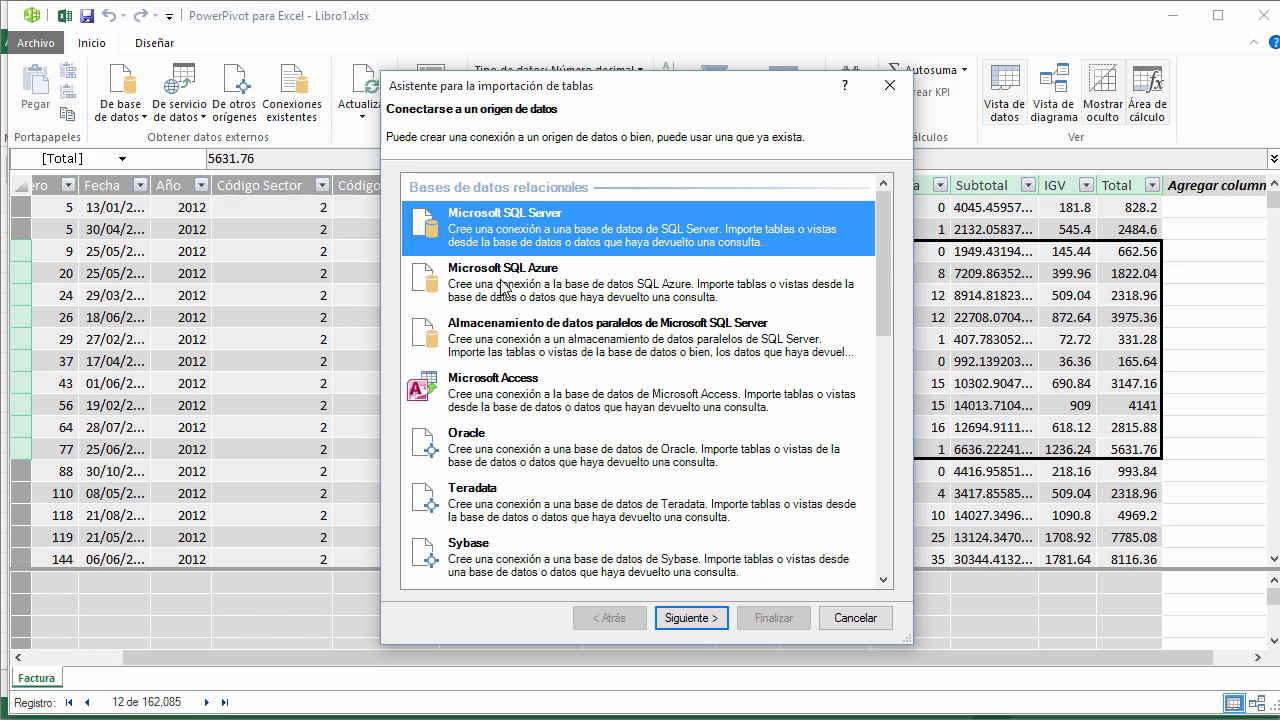
drag(884, 277, 883, 444)
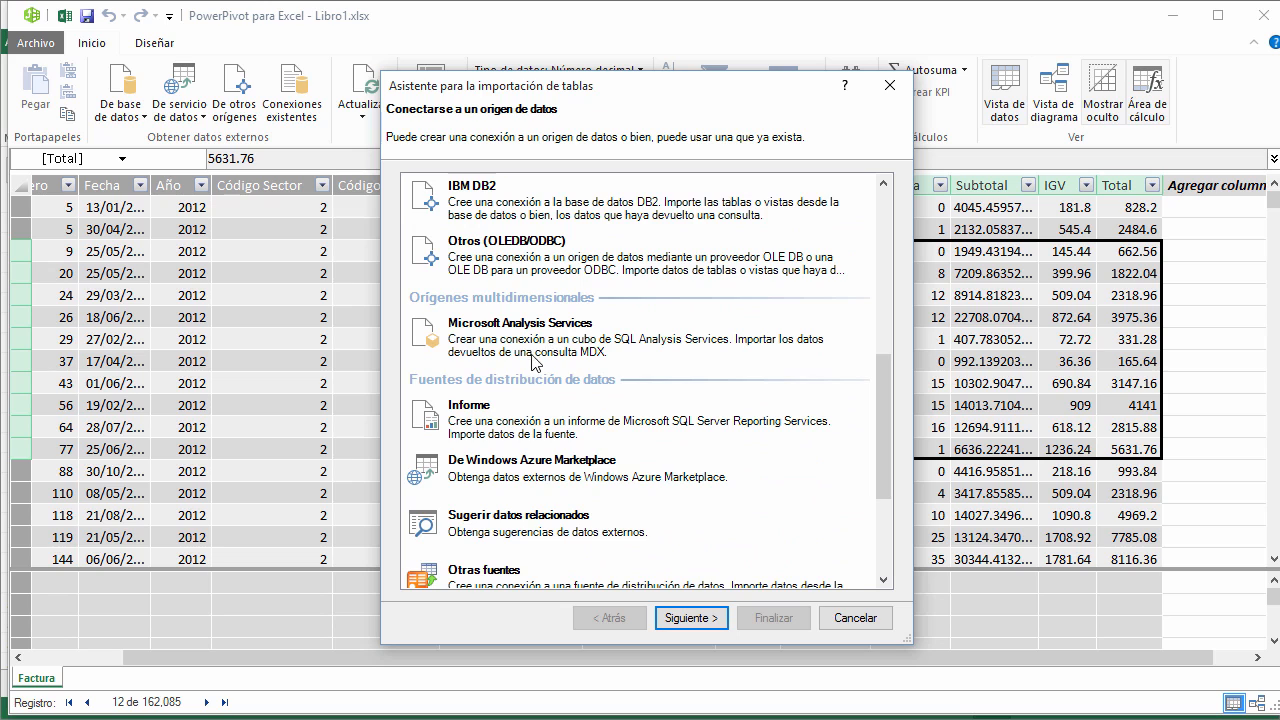
scroll(528, 365, down, 4)
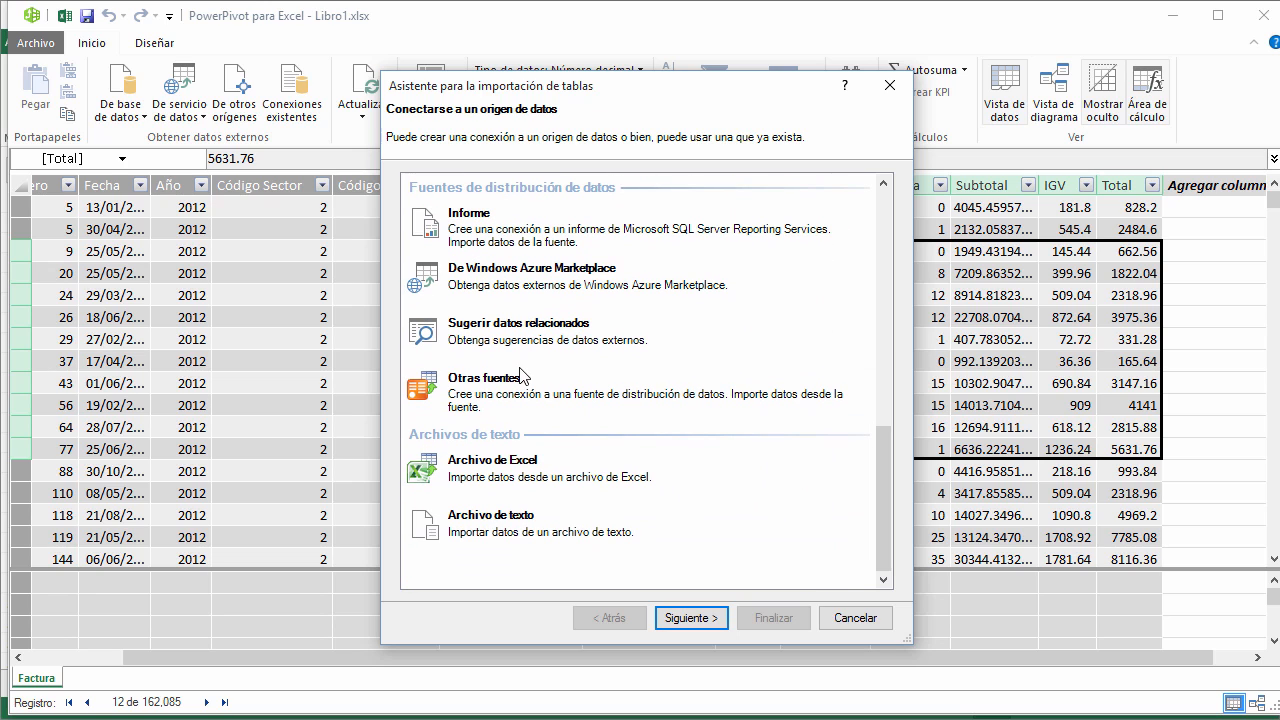
click(492, 517)
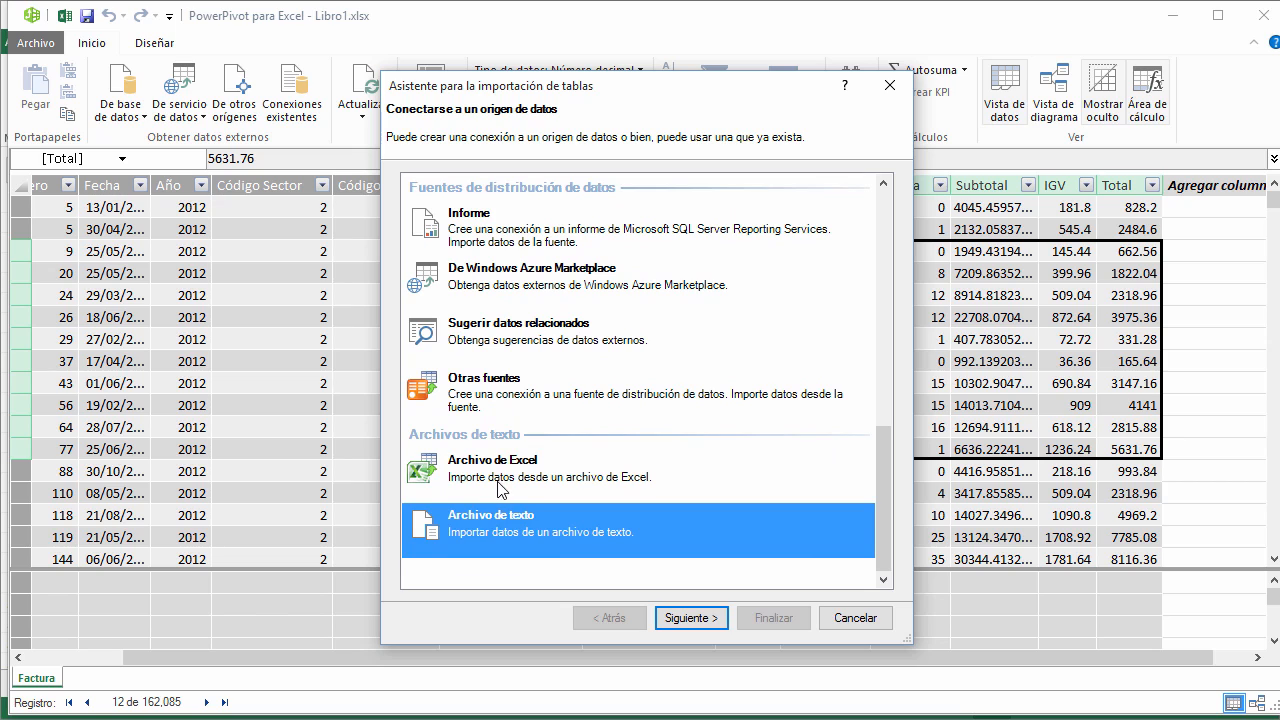
click(502, 472)
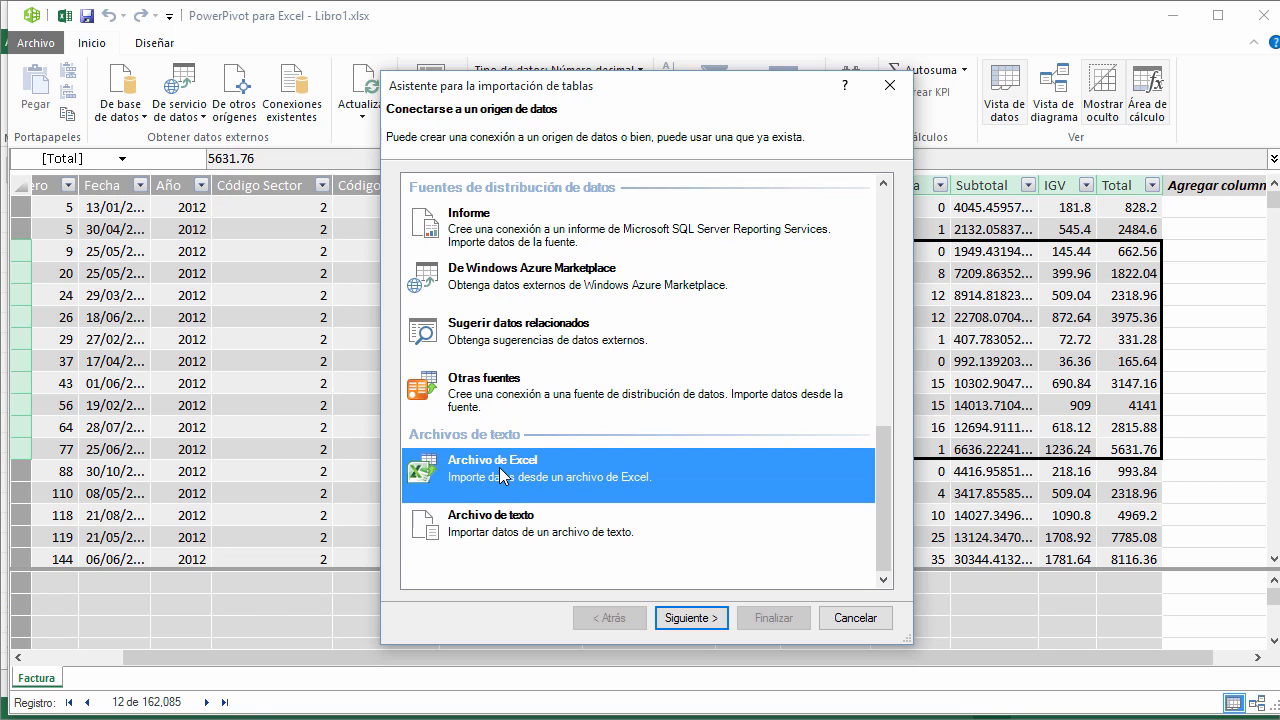
click(690, 617)
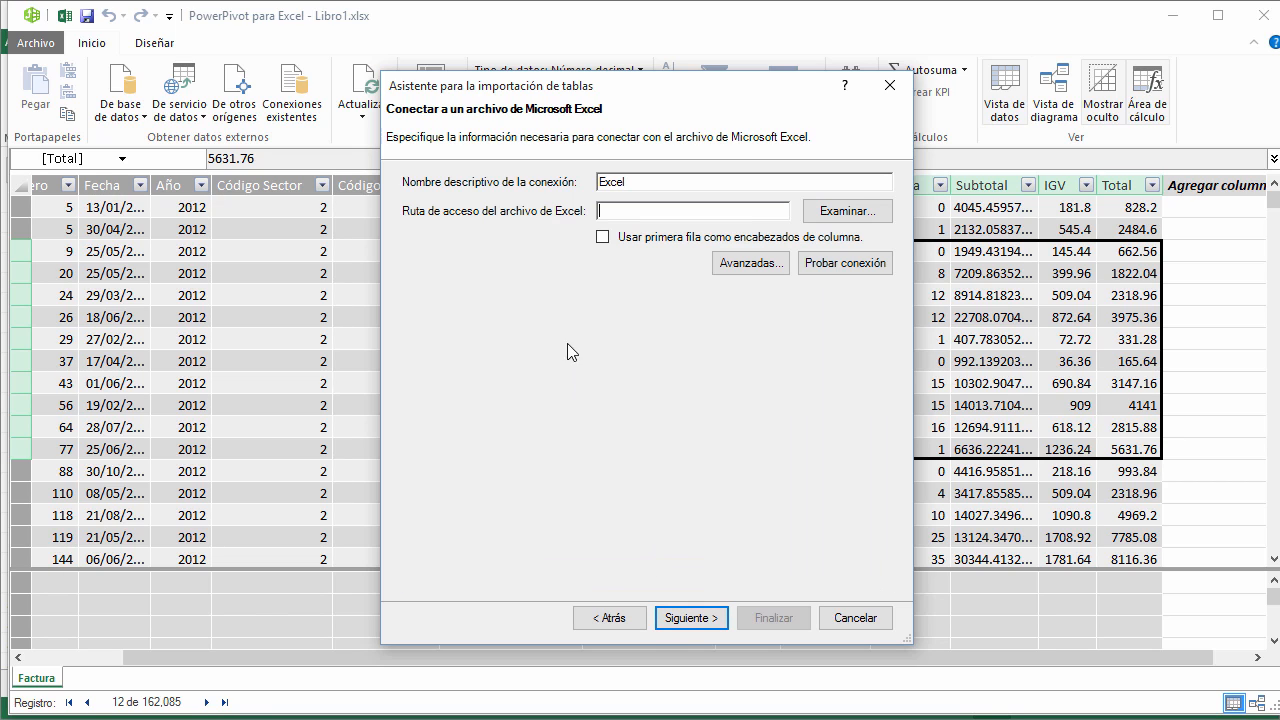
- Connect the import to the Maestras workbook, using its first row as column headers
click(845, 212)
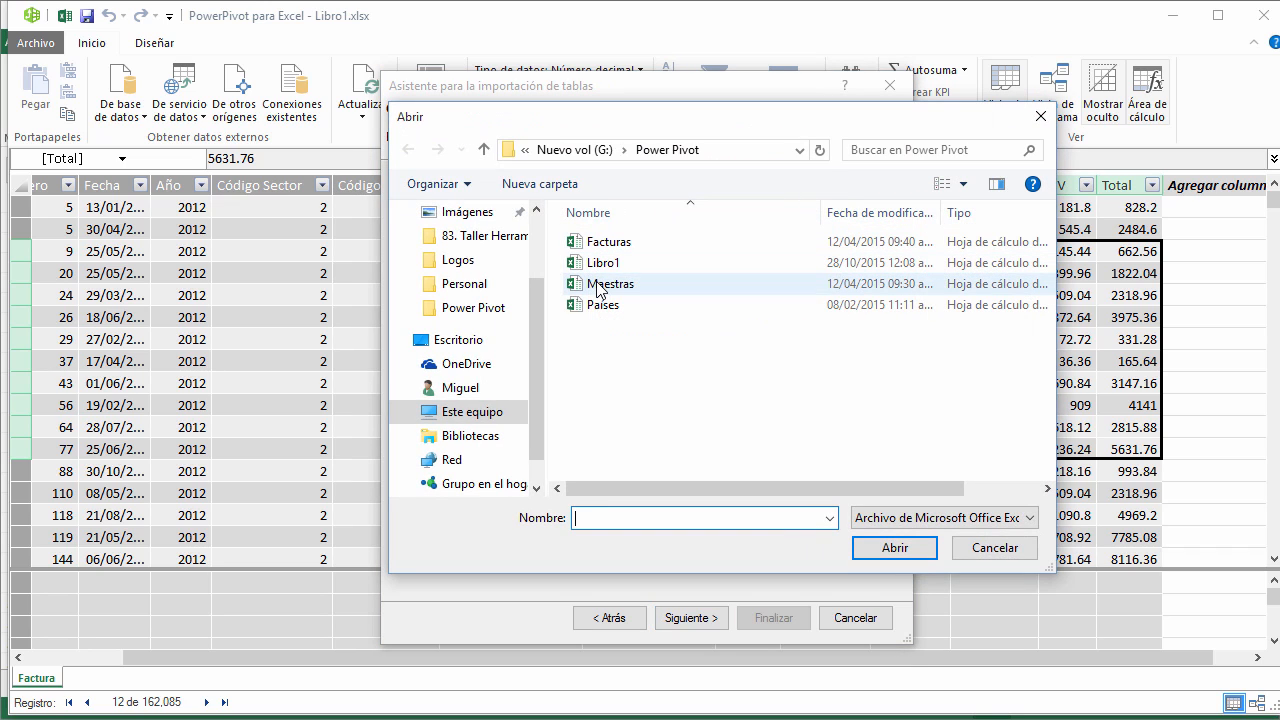
click(603, 284)
click(891, 549)
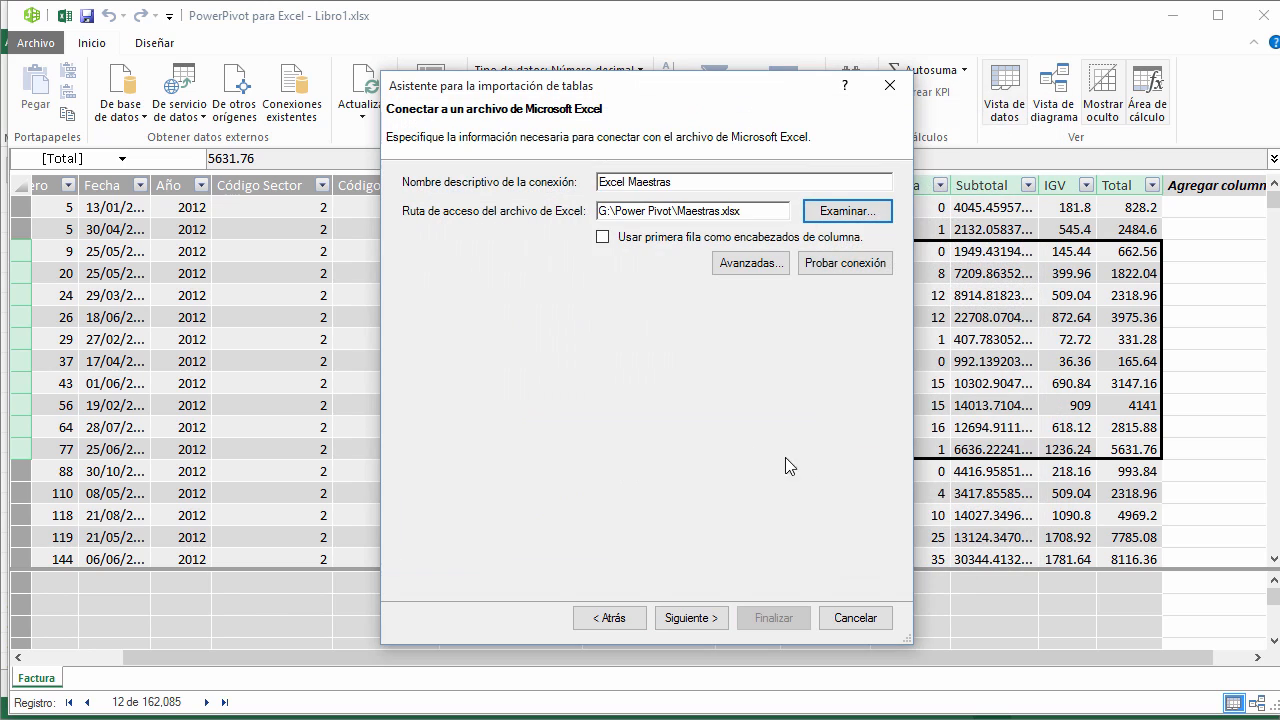
click(603, 240)
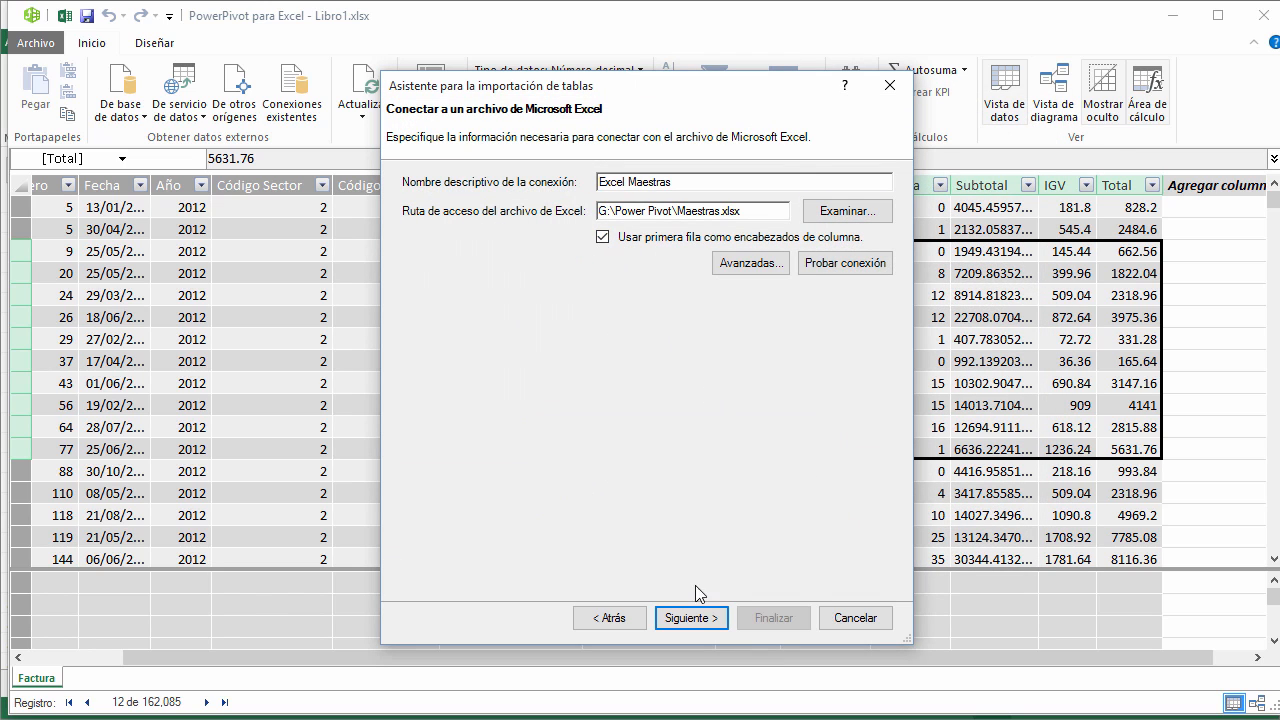
click(692, 618)
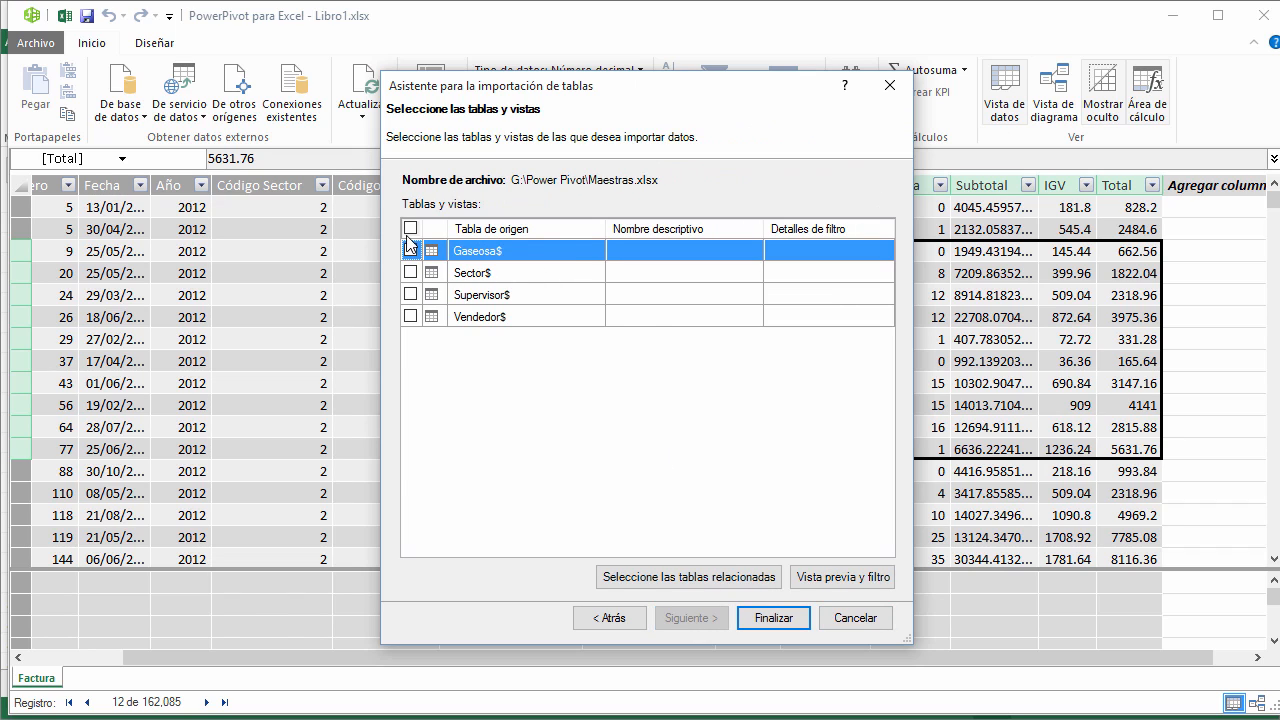
- Import all the source tables of Maestras: Gaseosa, Sector, Supervisor and Vendedor
click(409, 229)
click(765, 617)
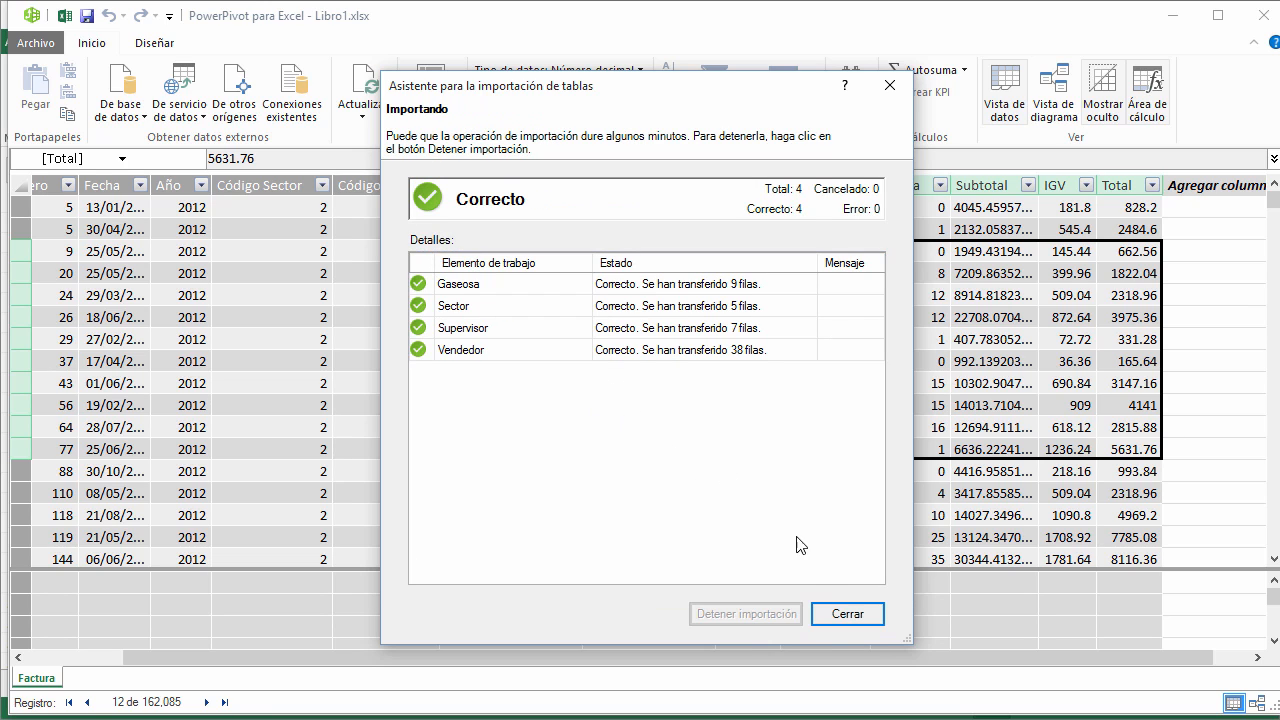
click(845, 616)
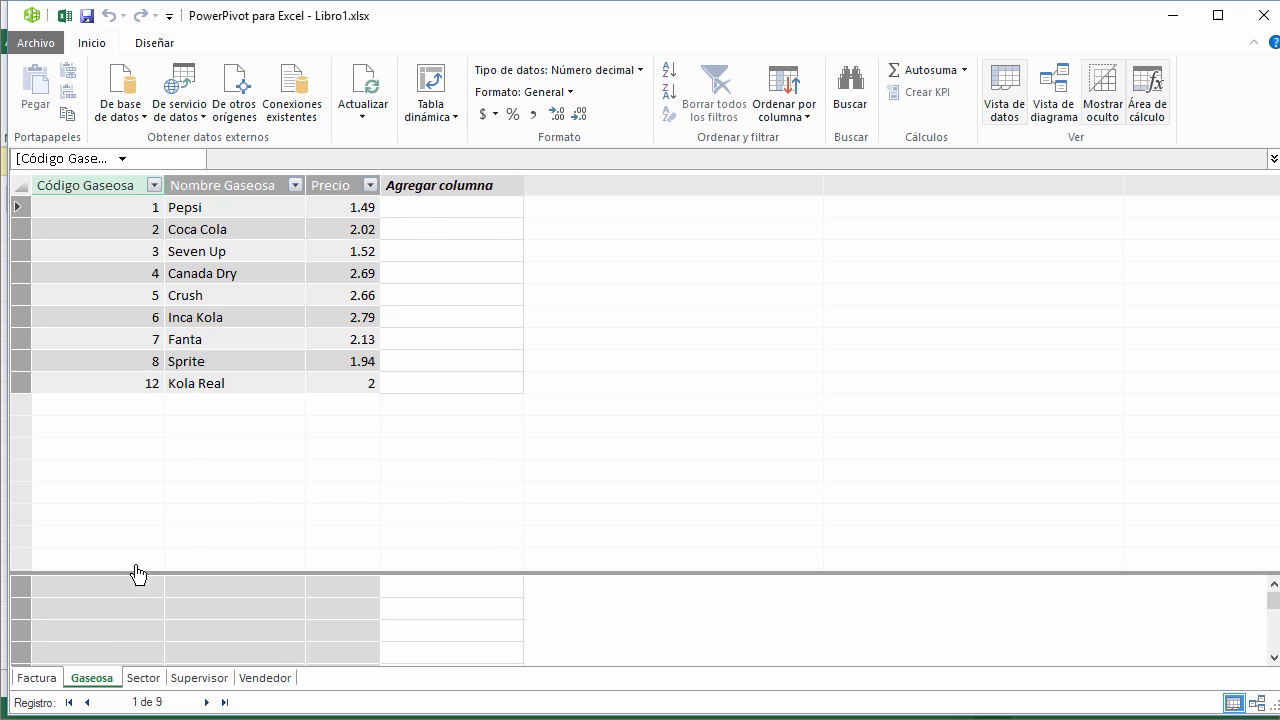
- Examine the imported Sector, Supervisor and Vendedor tables, including the supervisor codes assigned to the vendors
click(143, 678)
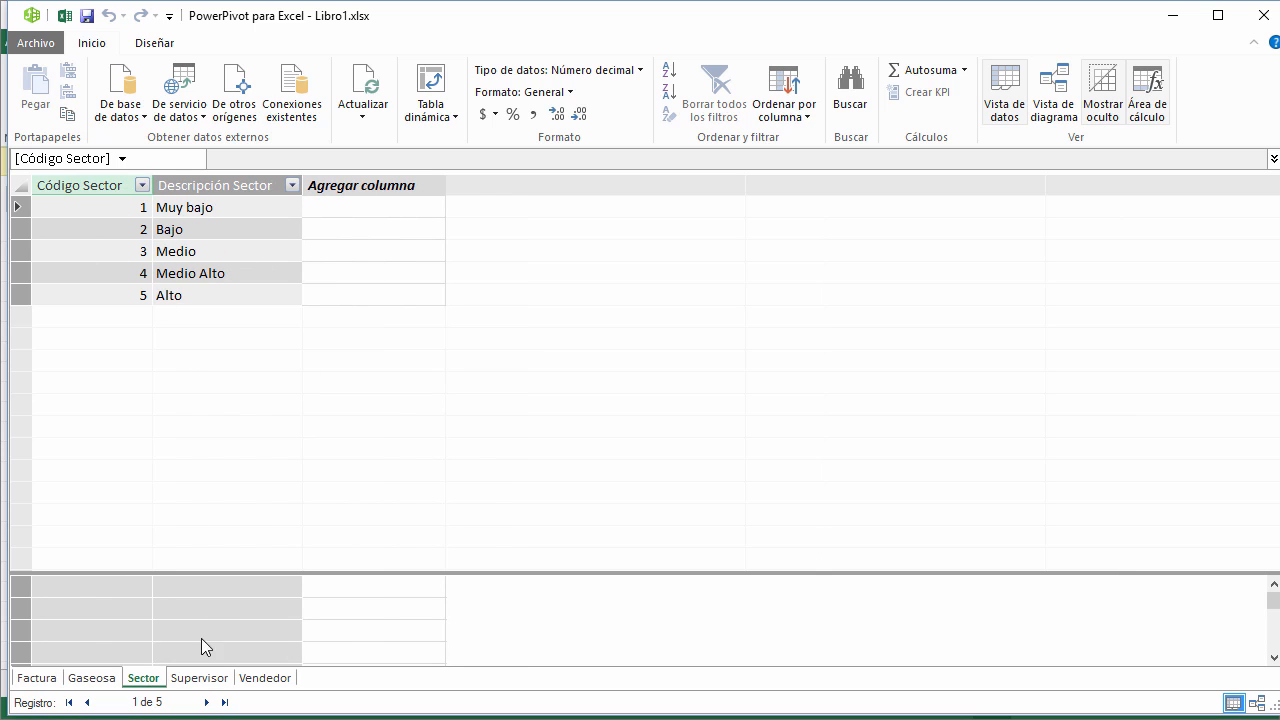
click(200, 677)
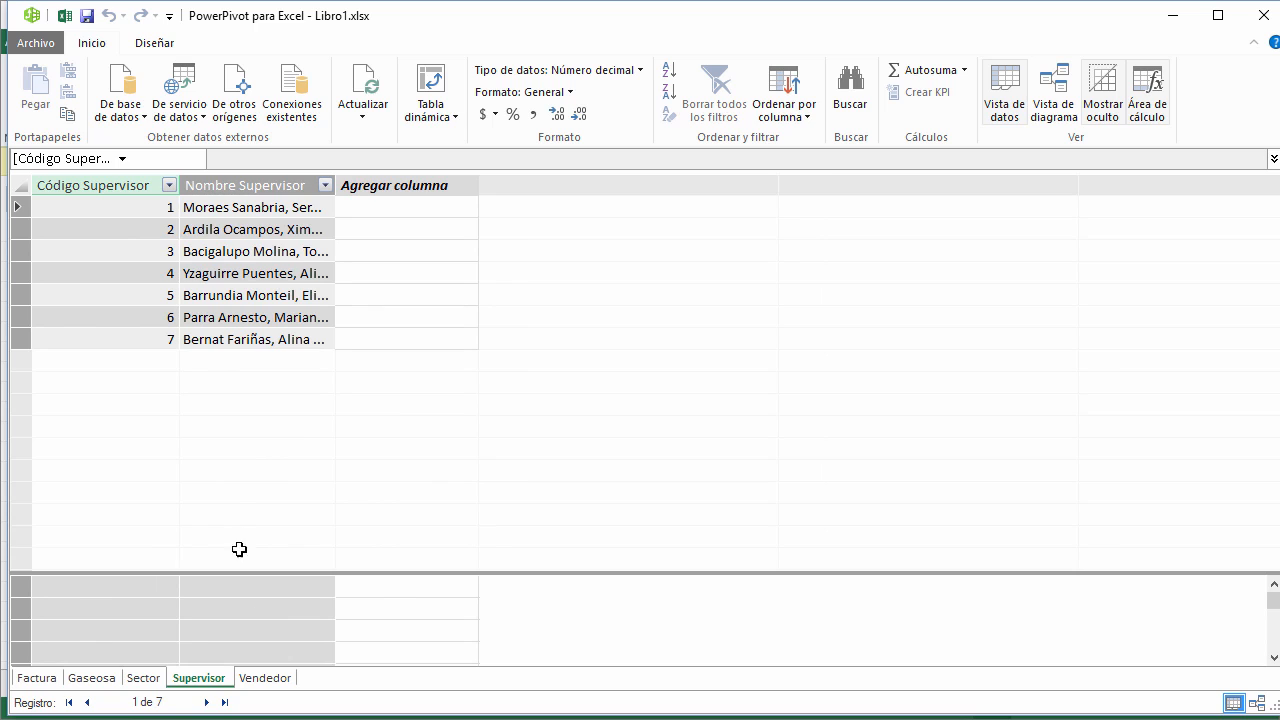
click(265, 678)
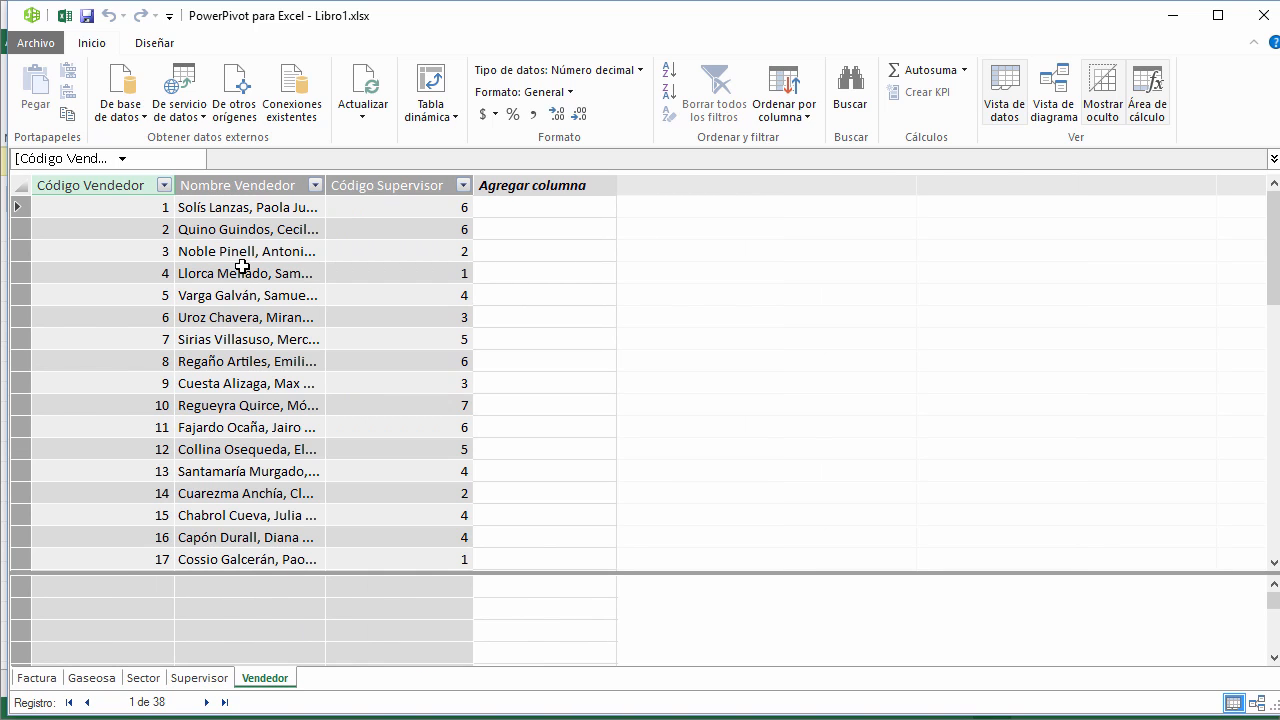
drag(250, 228, 246, 338)
drag(398, 240, 414, 340)
click(417, 279)
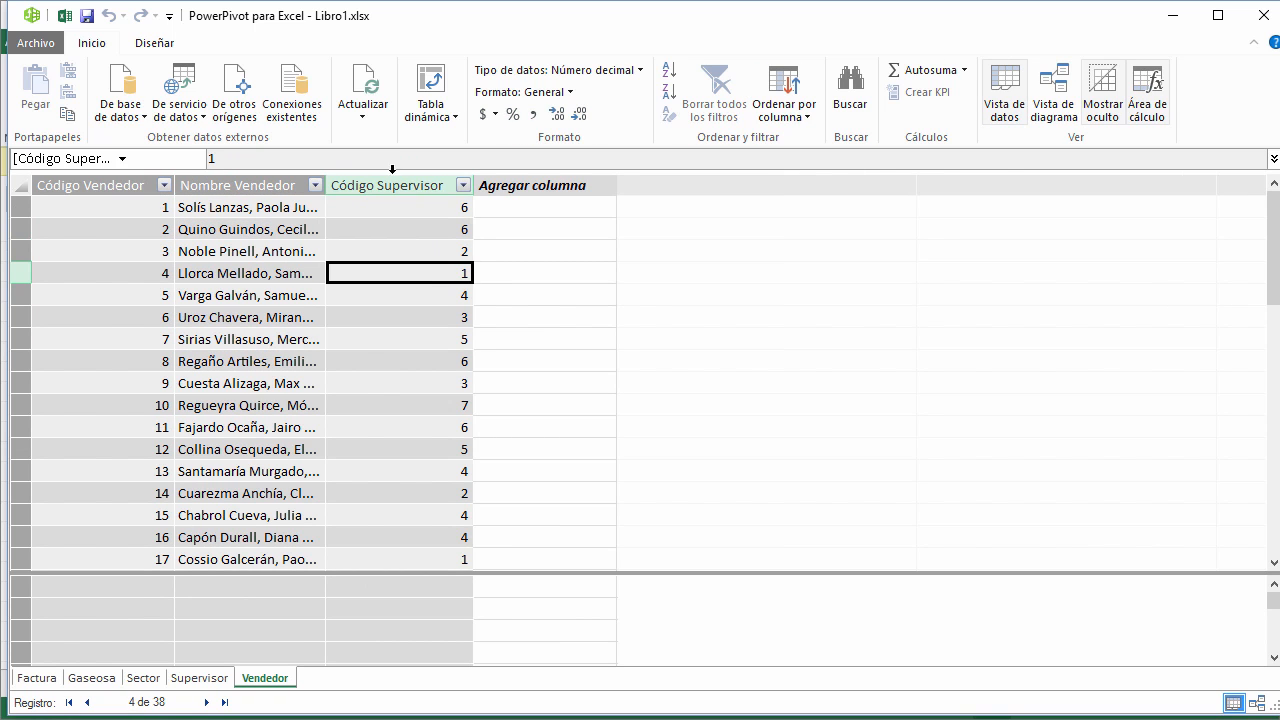
- Start a new table import from other sources, choosing an Excel file as the data source
click(238, 108)
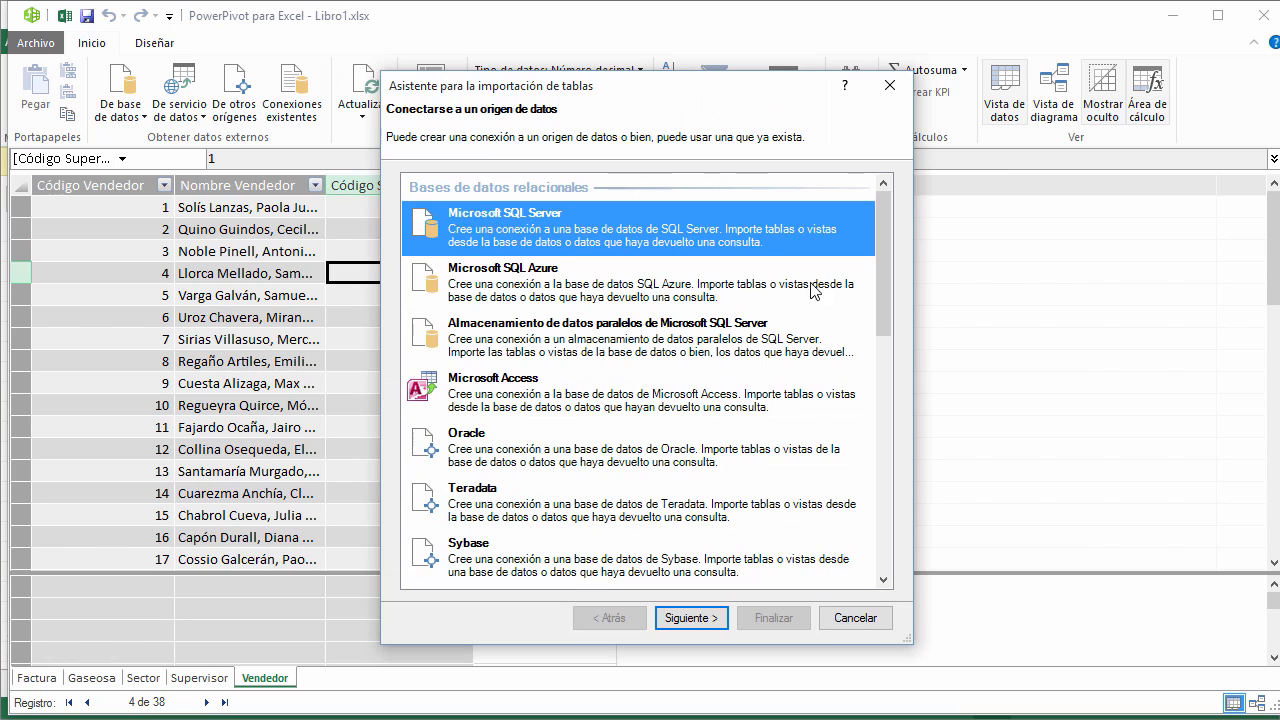
drag(891, 276, 888, 535)
click(594, 470)
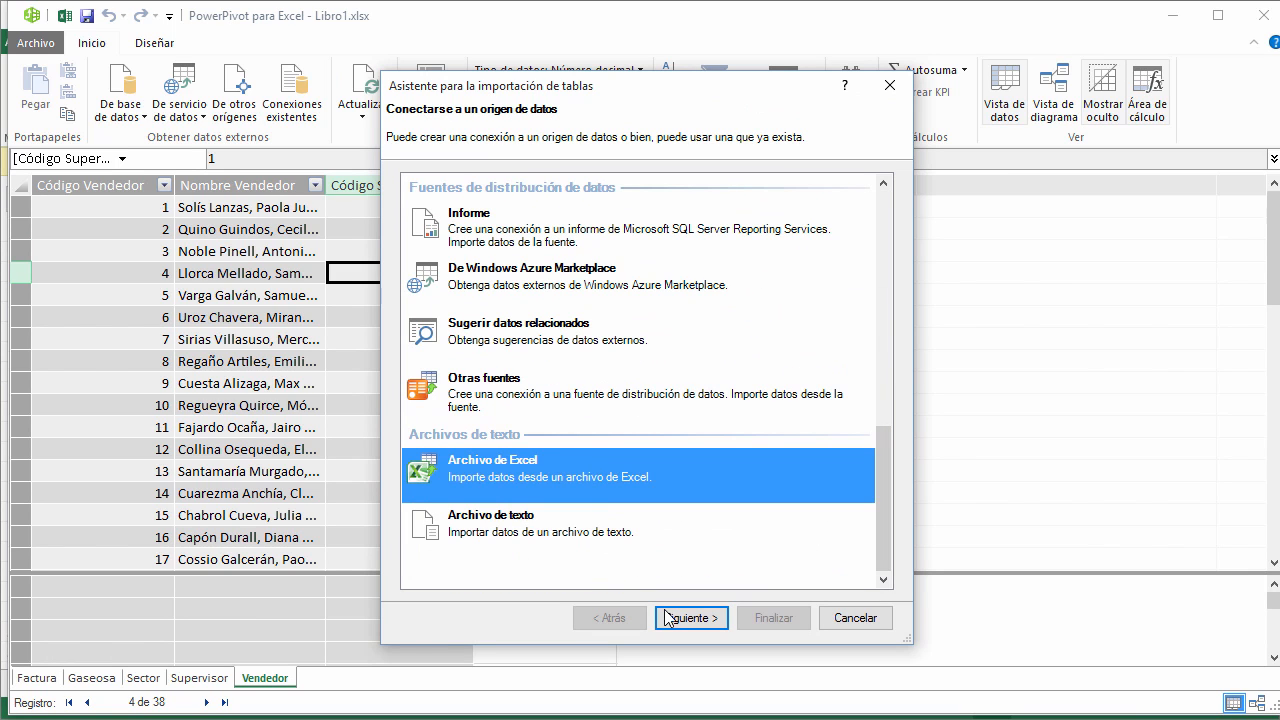
click(667, 617)
- Connect the import to the Países workbook in the Power Pivot folder, using its first row as column headers
click(829, 212)
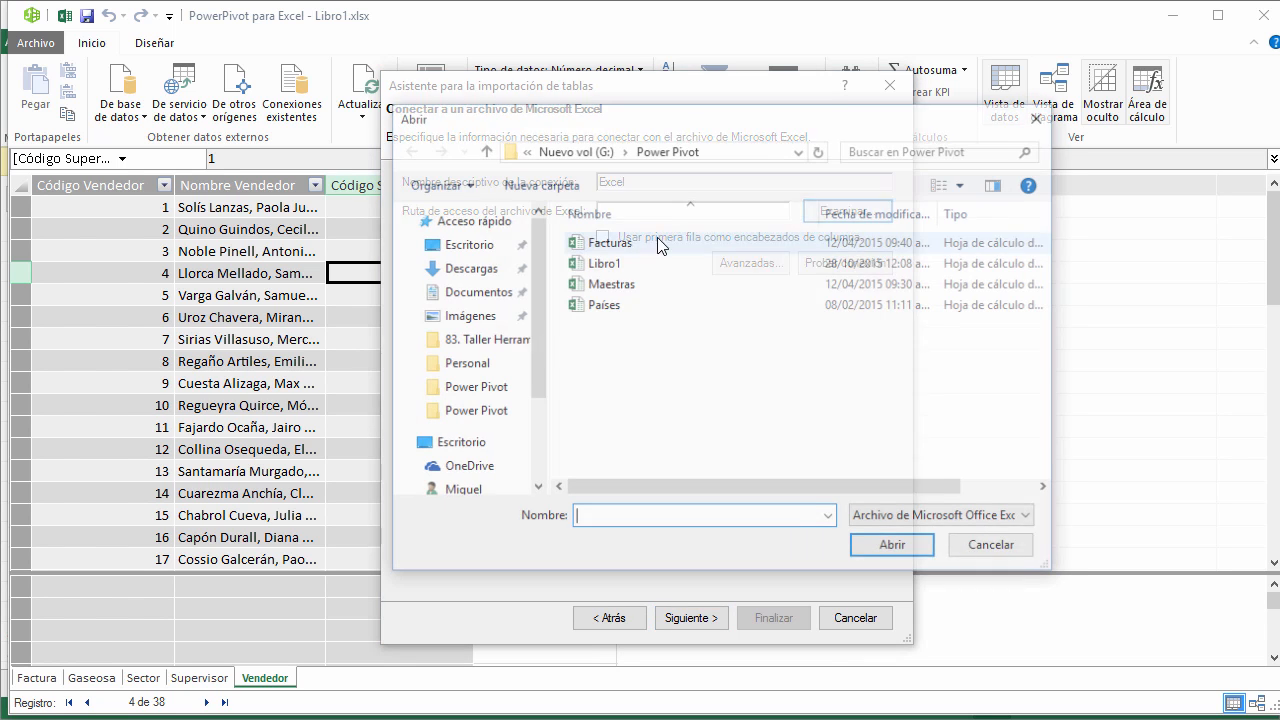
click(603, 304)
click(890, 545)
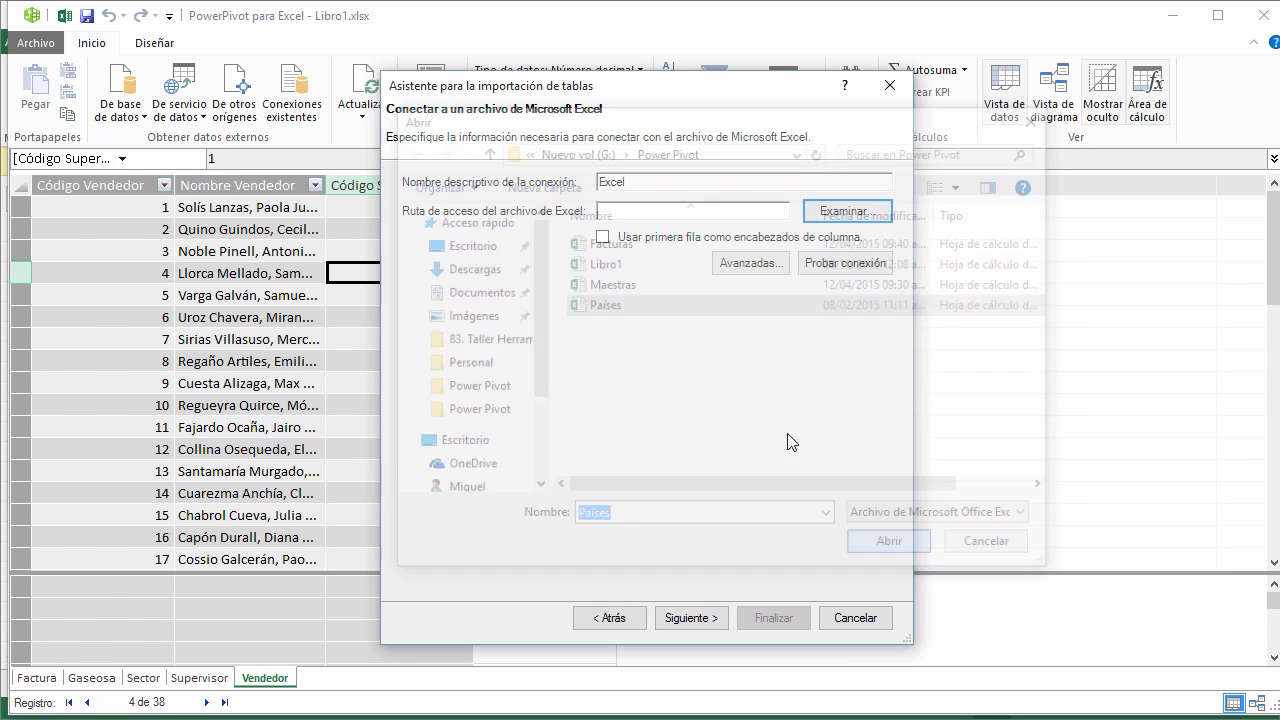
click(603, 237)
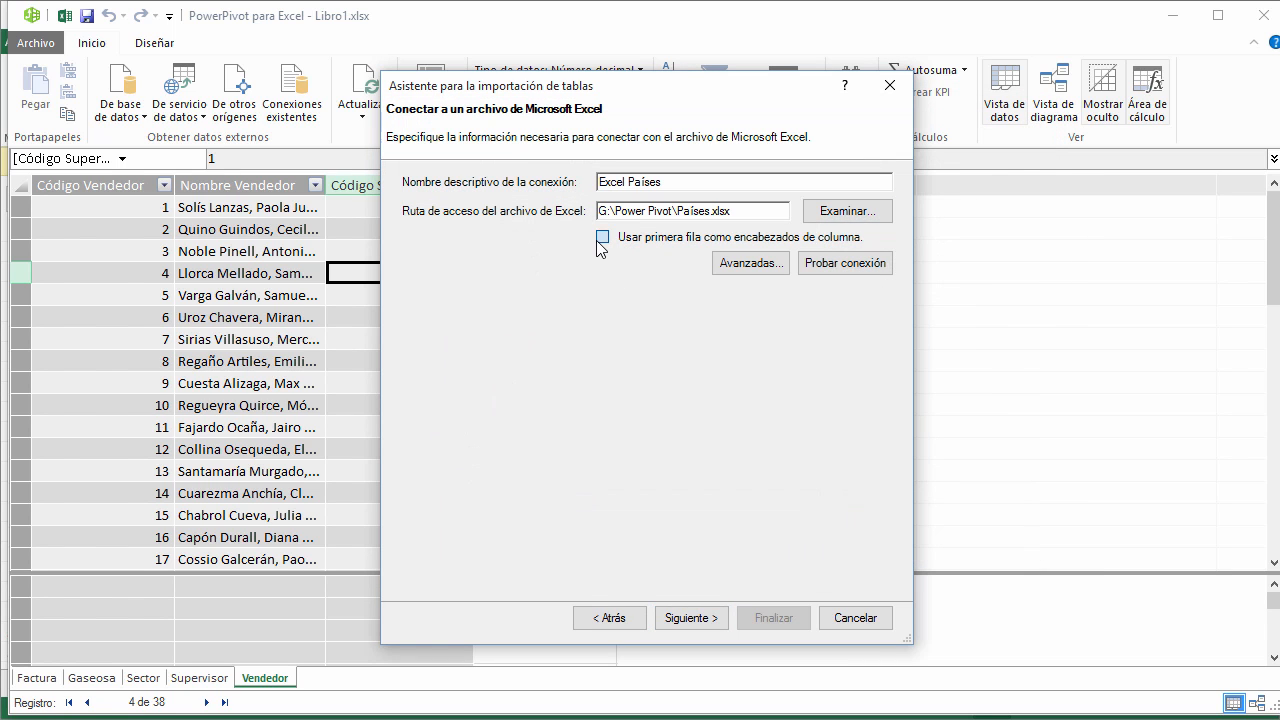
click(690, 614)
- Import the País source table and close the import wizard
click(411, 251)
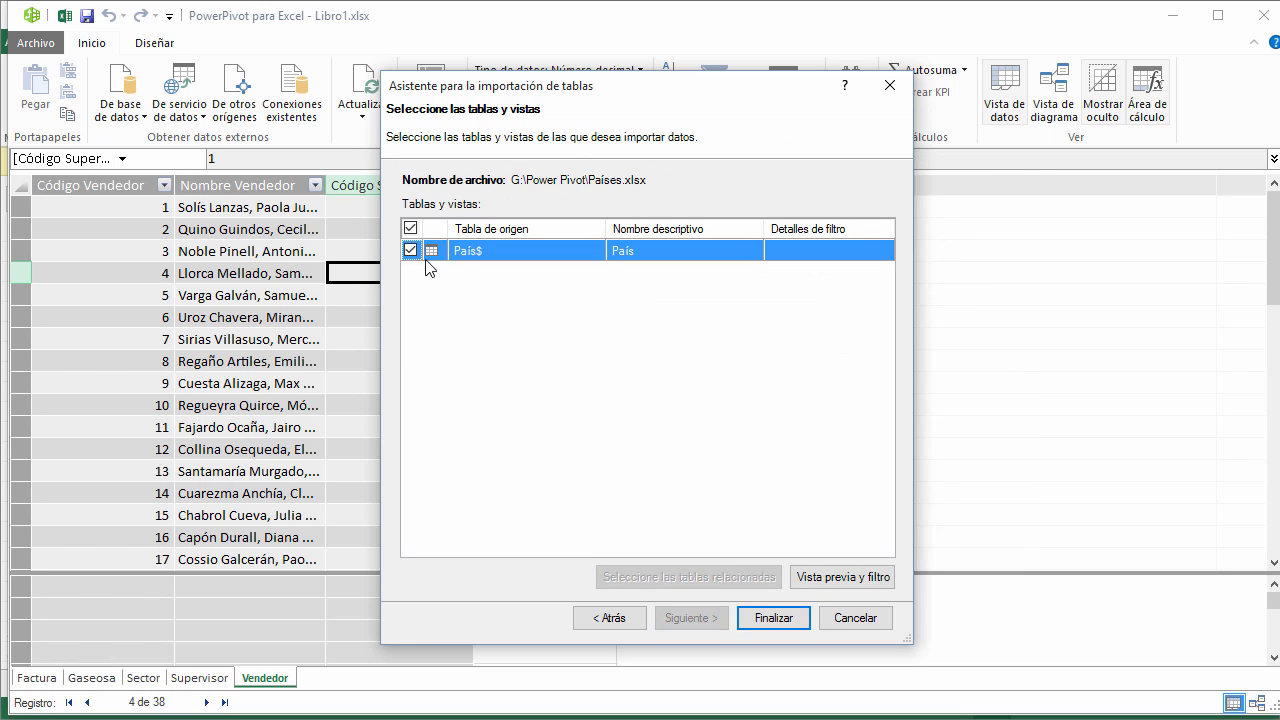
click(772, 617)
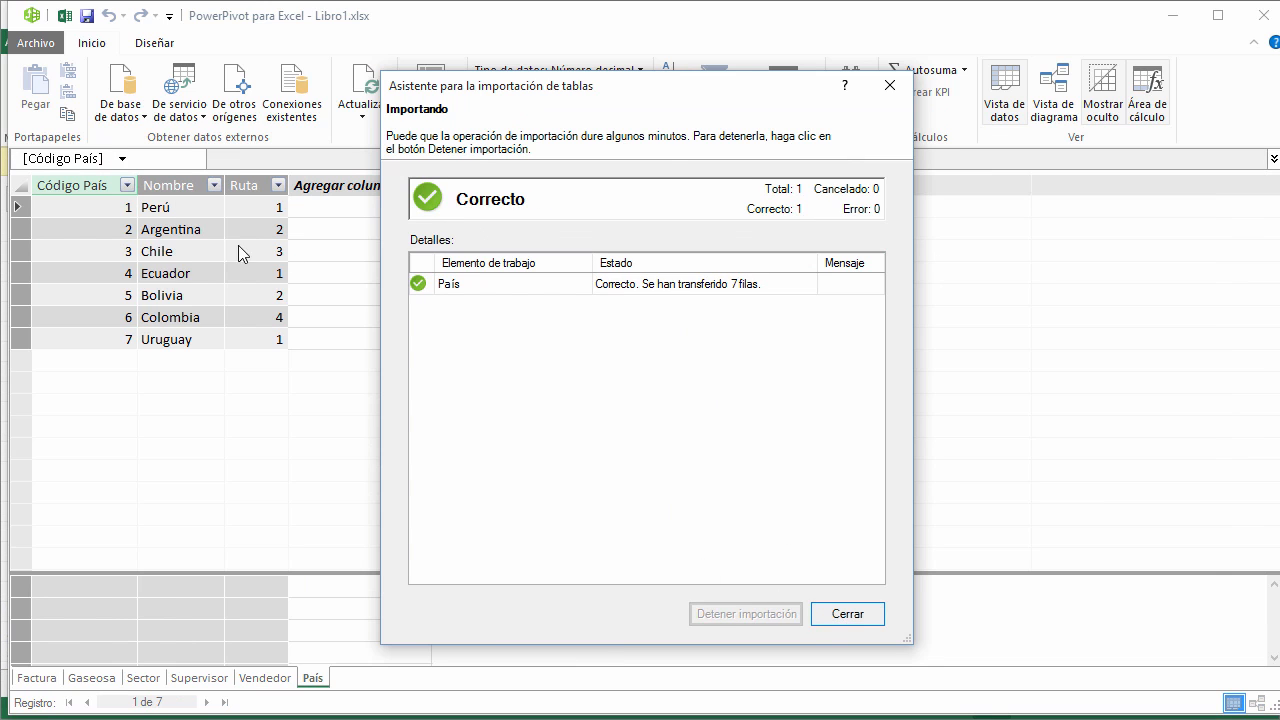
key(Return)
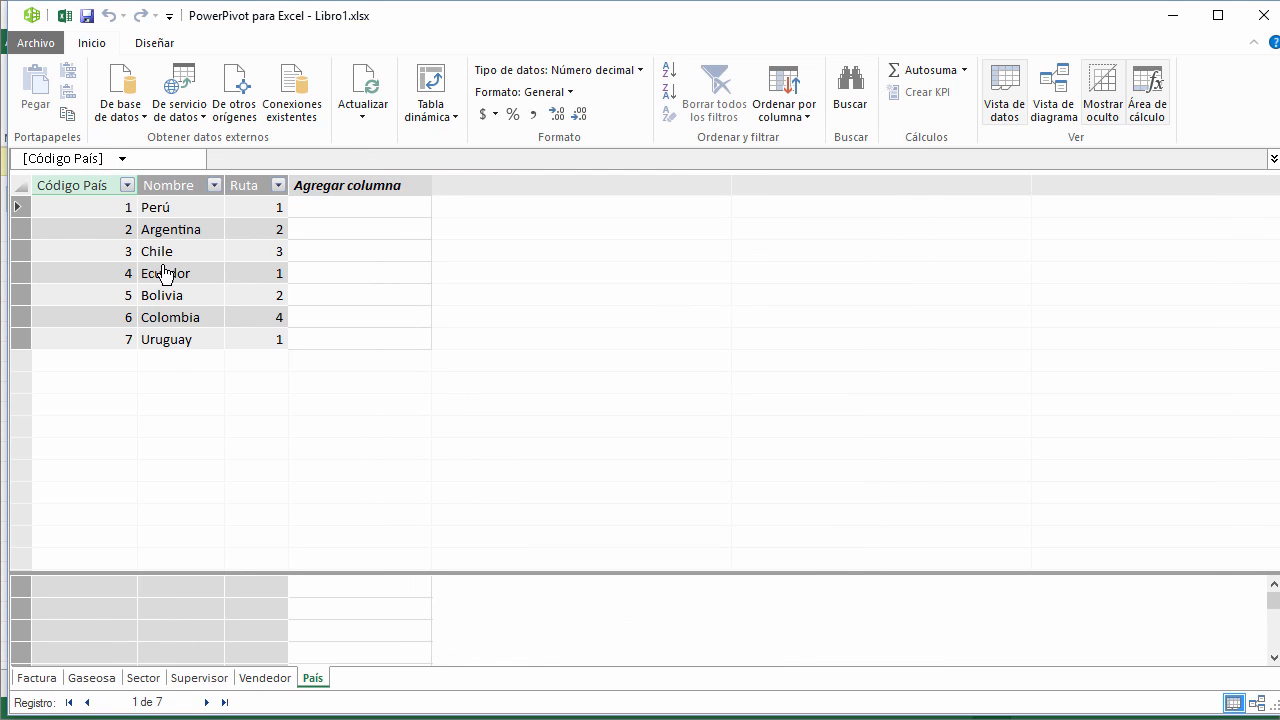
- Start a table import from other sources with a Microsoft Access database as the data source
click(244, 97)
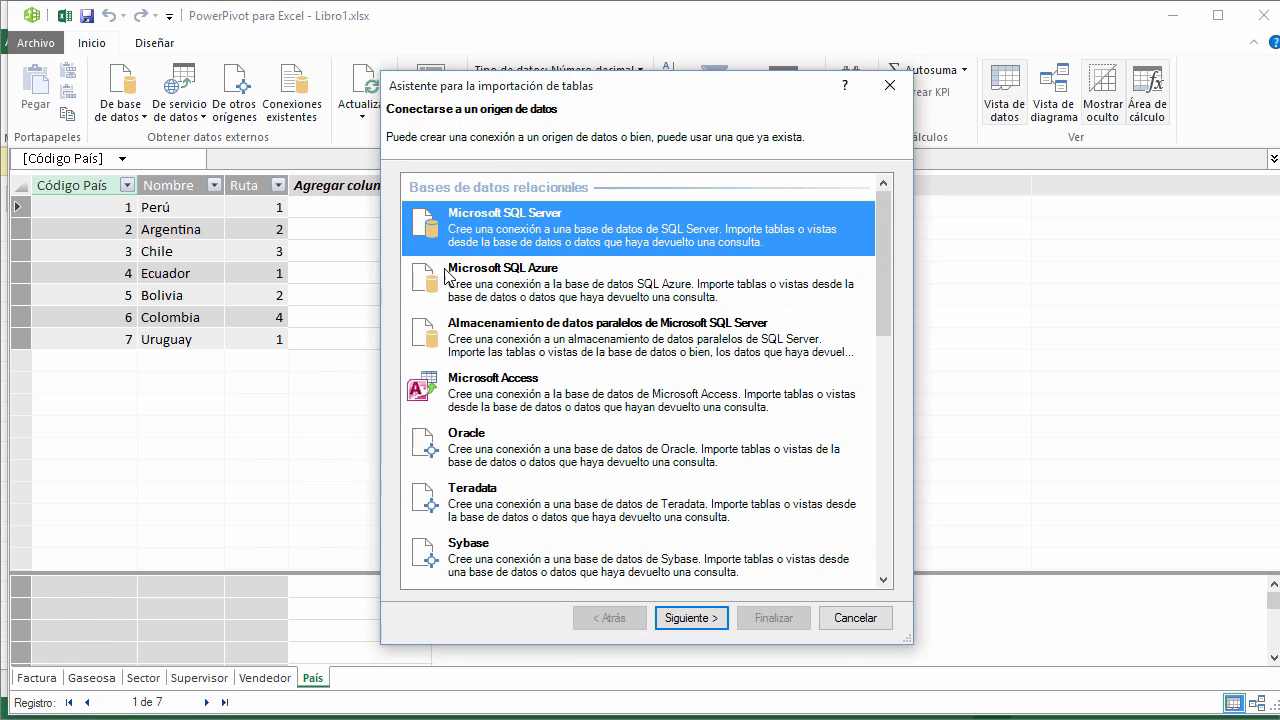
click(503, 391)
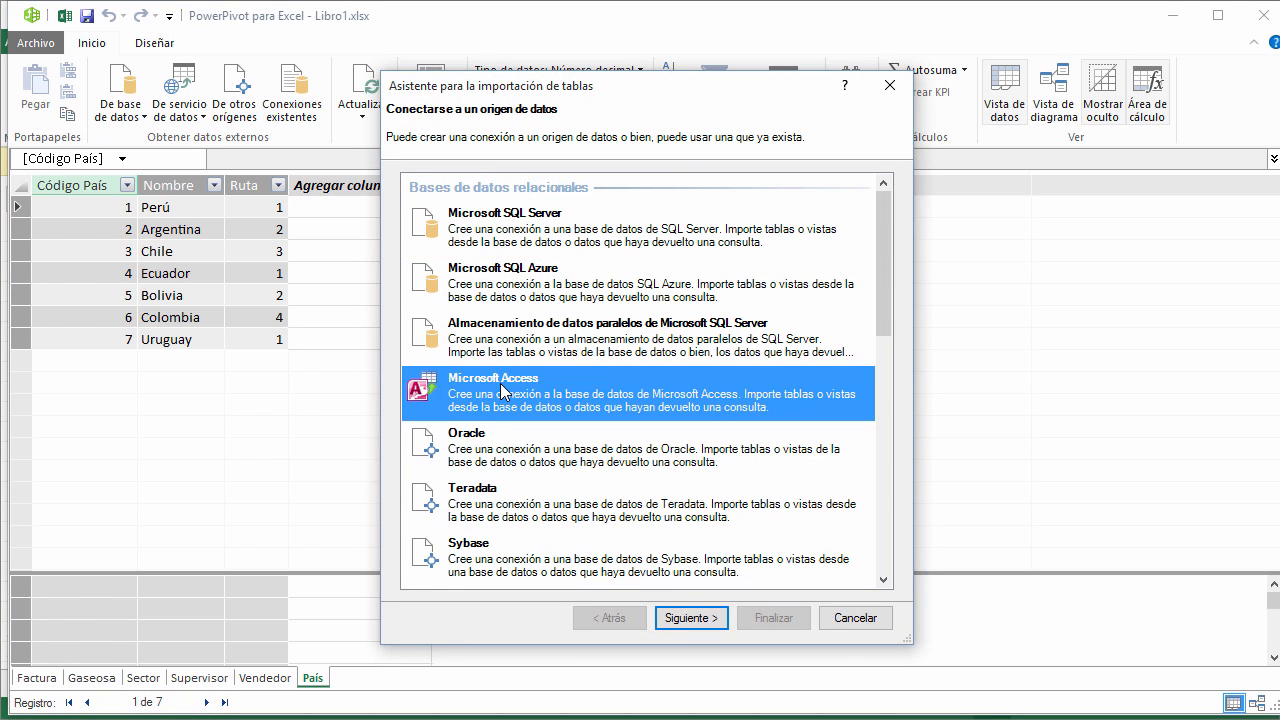
click(690, 617)
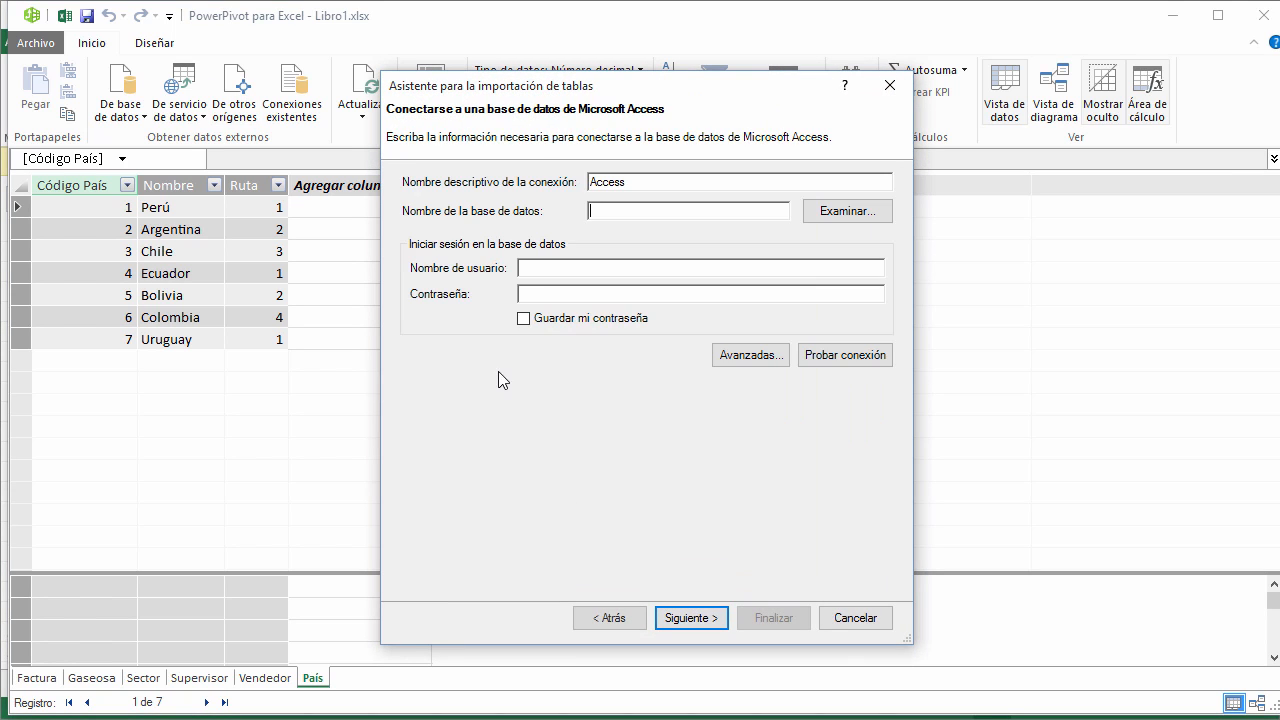
- Connect the import to the Series Access database in the Power Pivot folder
click(840, 212)
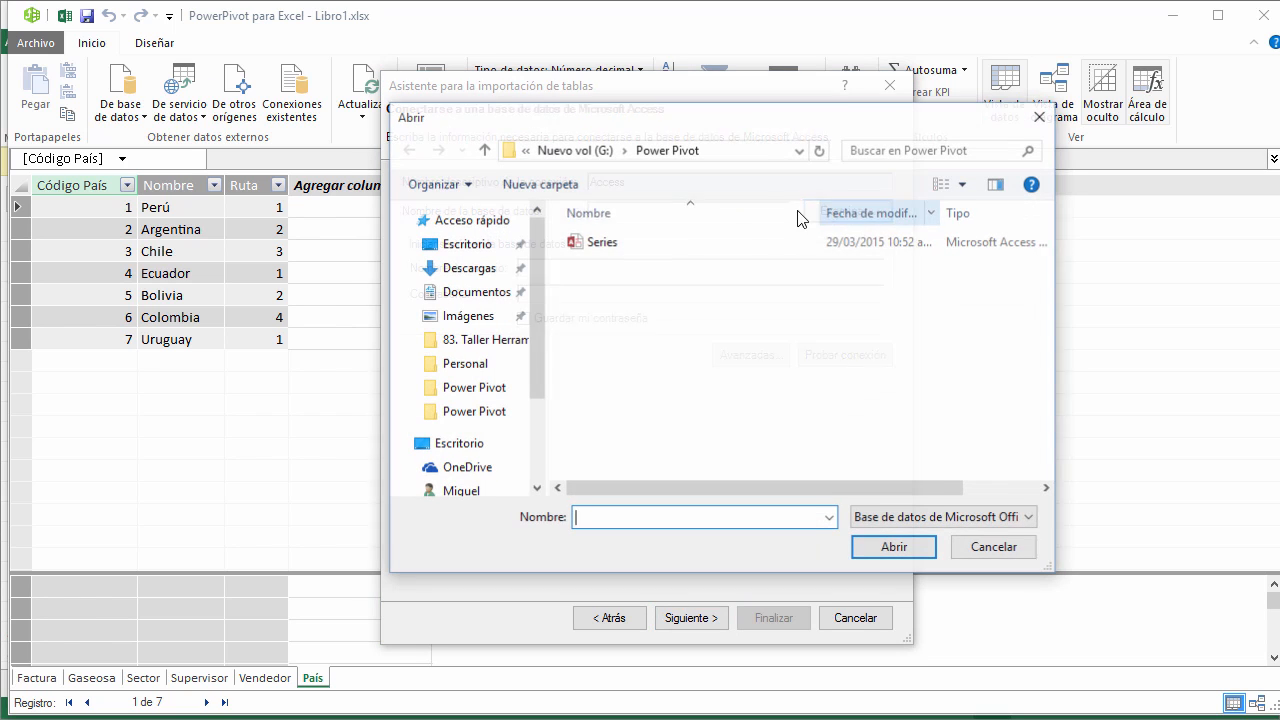
click(603, 243)
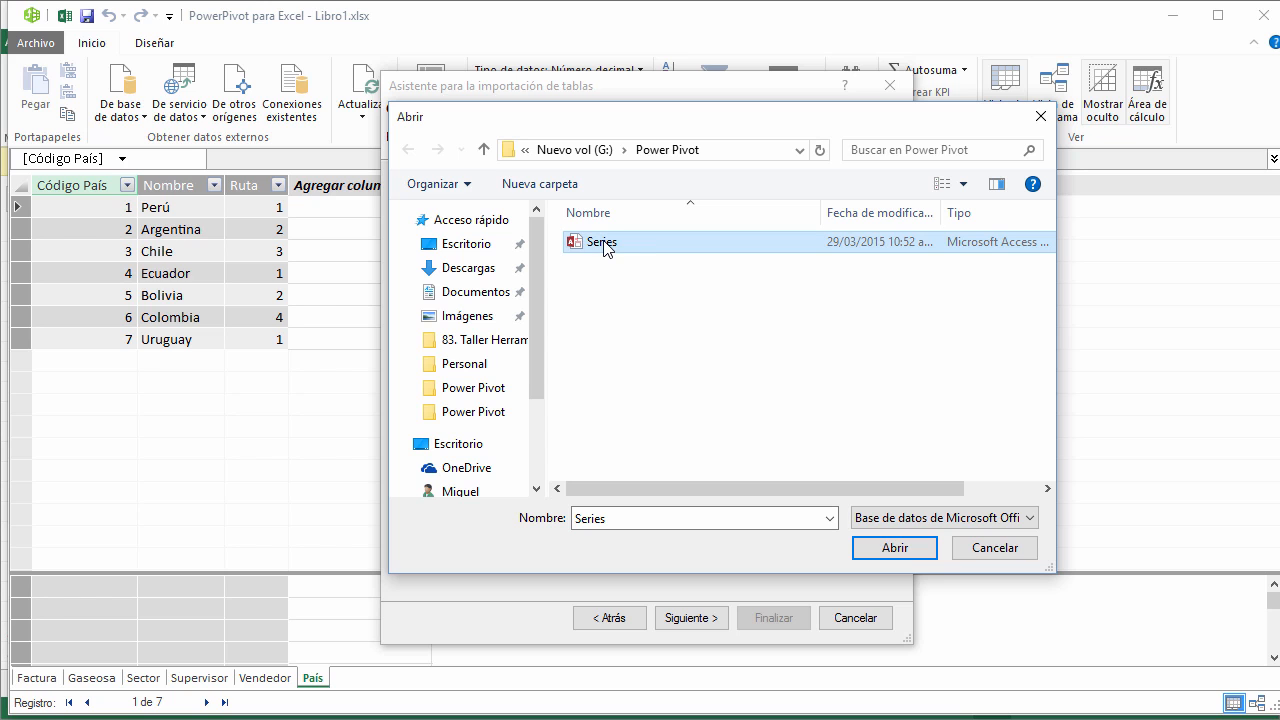
click(914, 550)
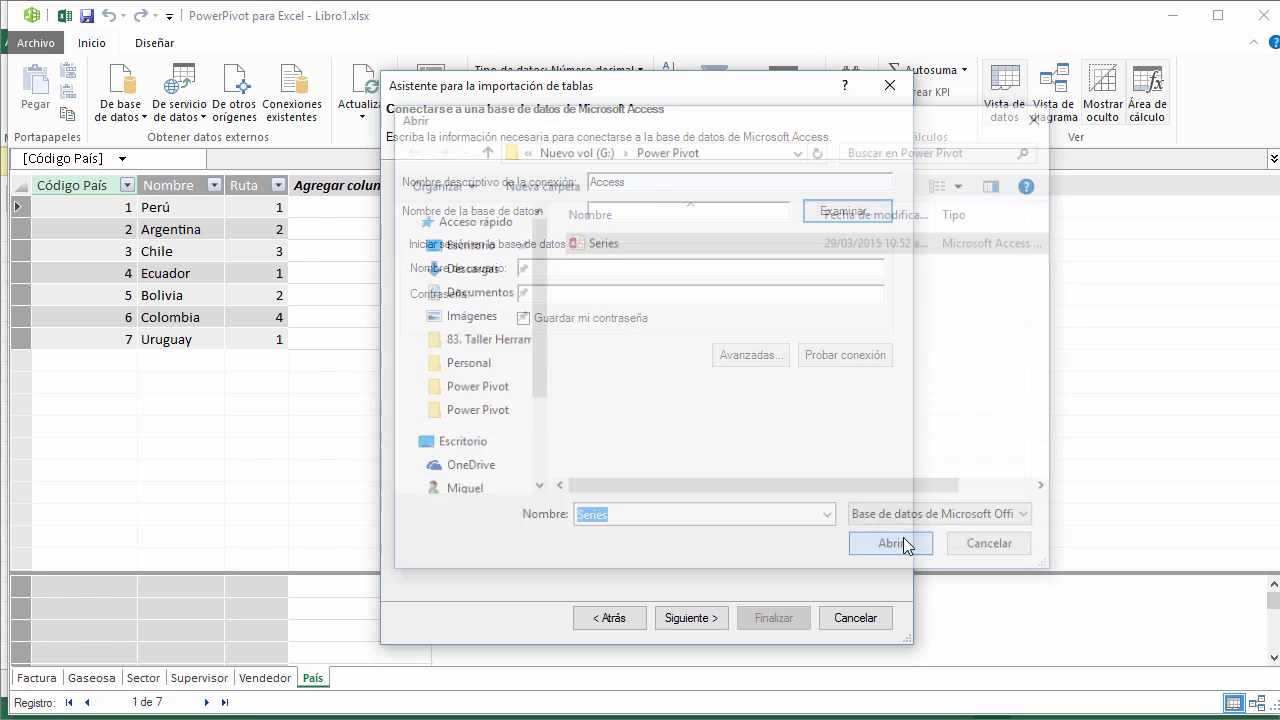
click(676, 617)
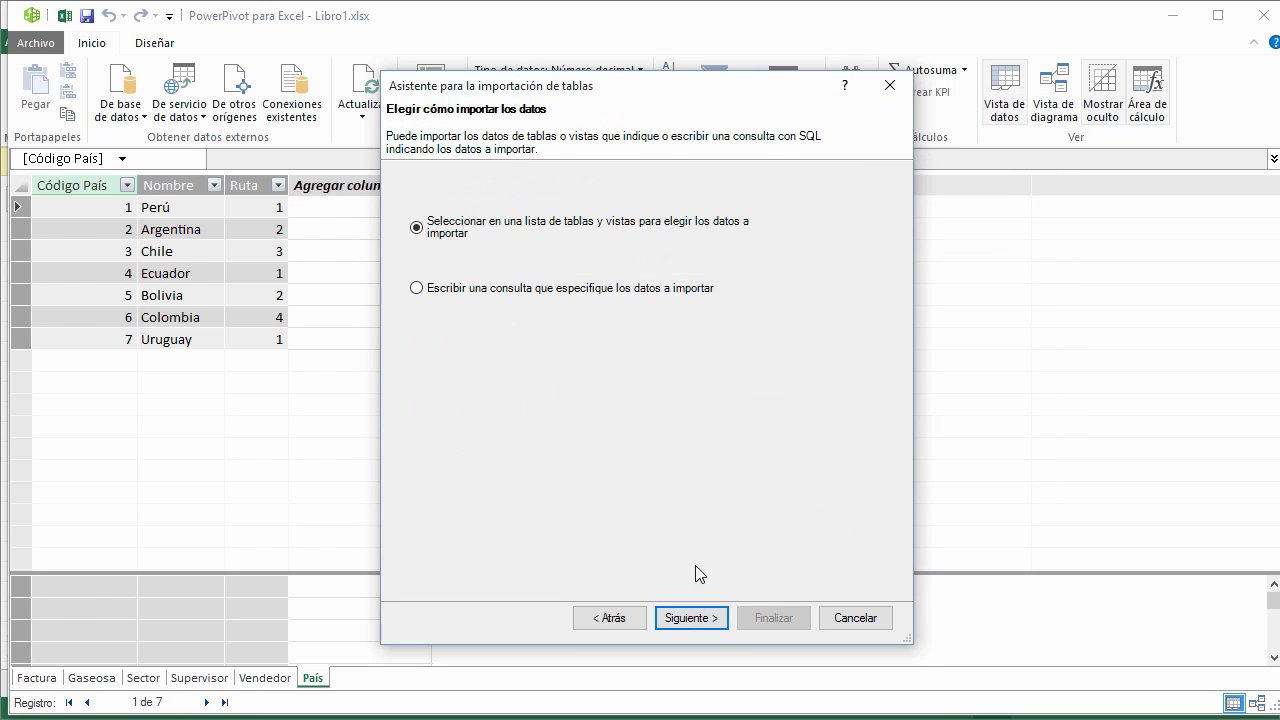
- Import both the Documento and Serie tables by selecting them from the database's list of tables and views
click(687, 618)
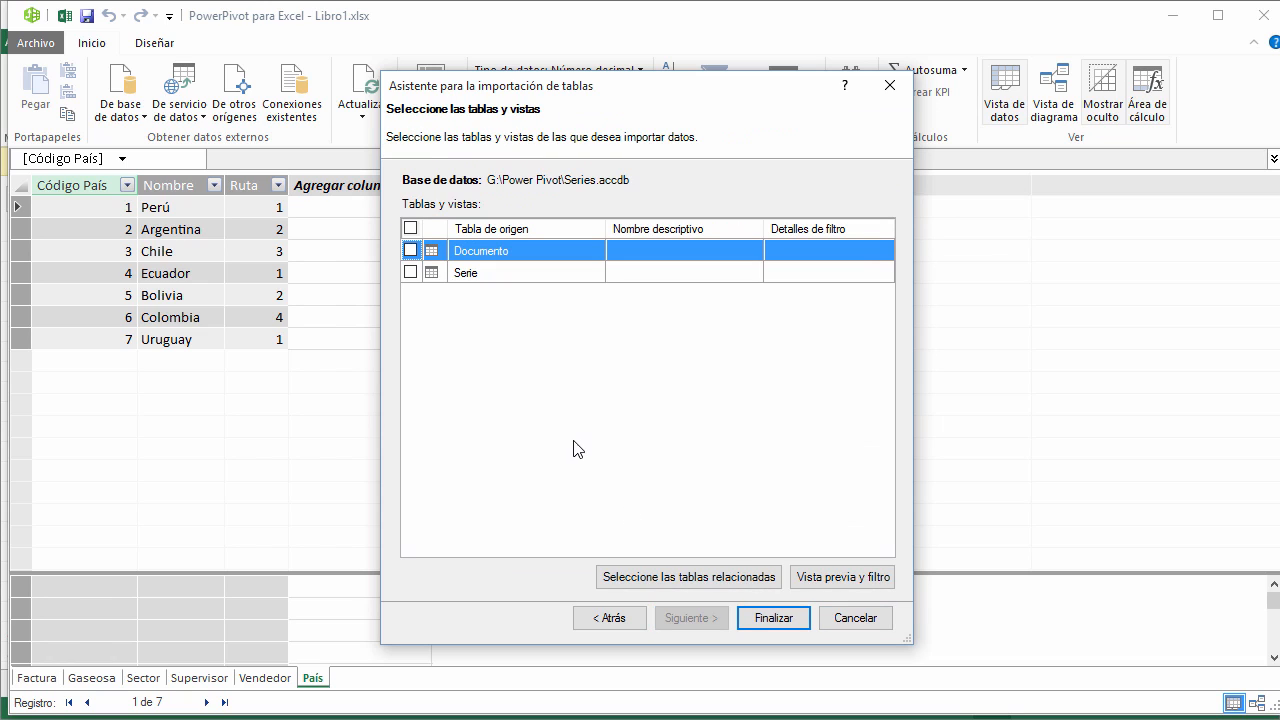
click(410, 229)
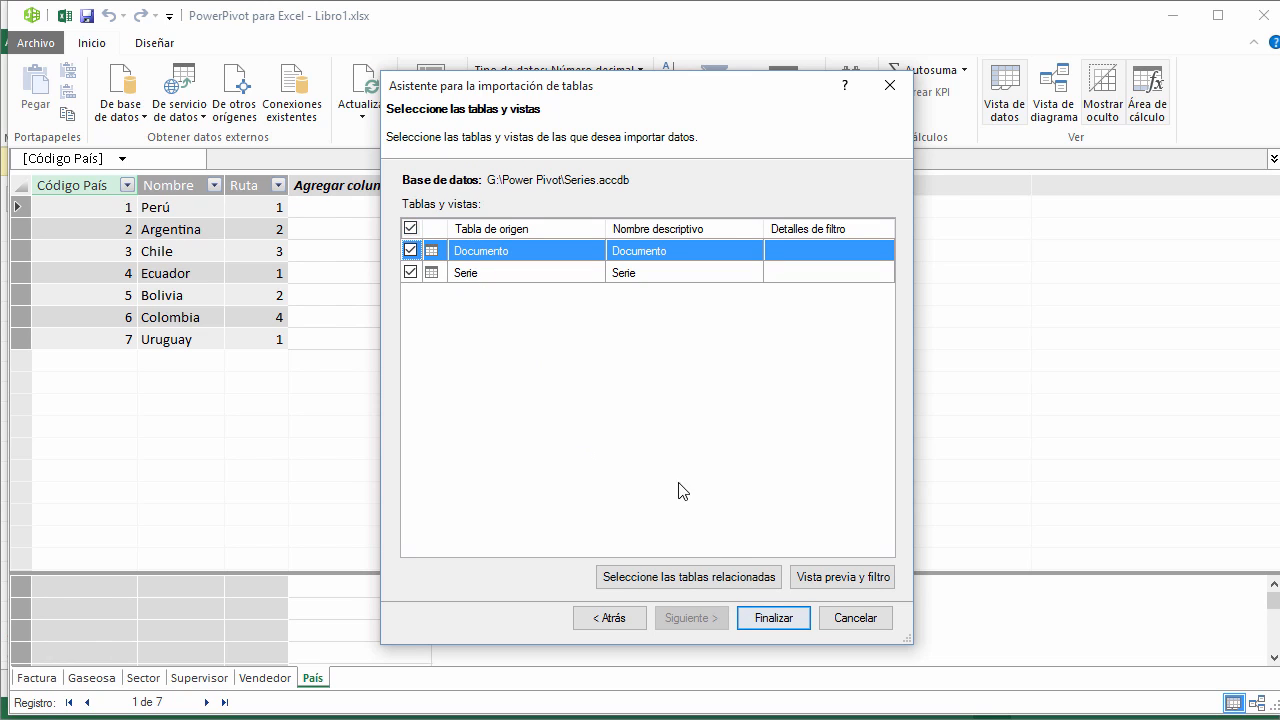
key(Return)
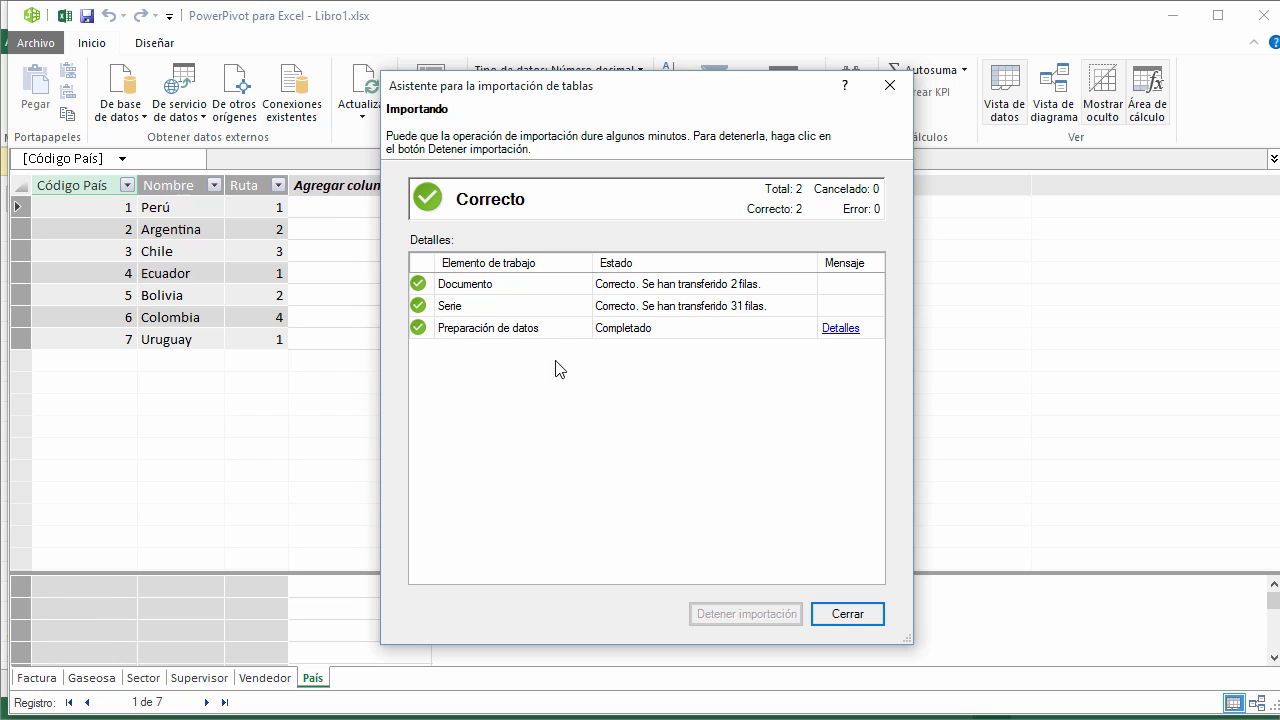
key(Return)
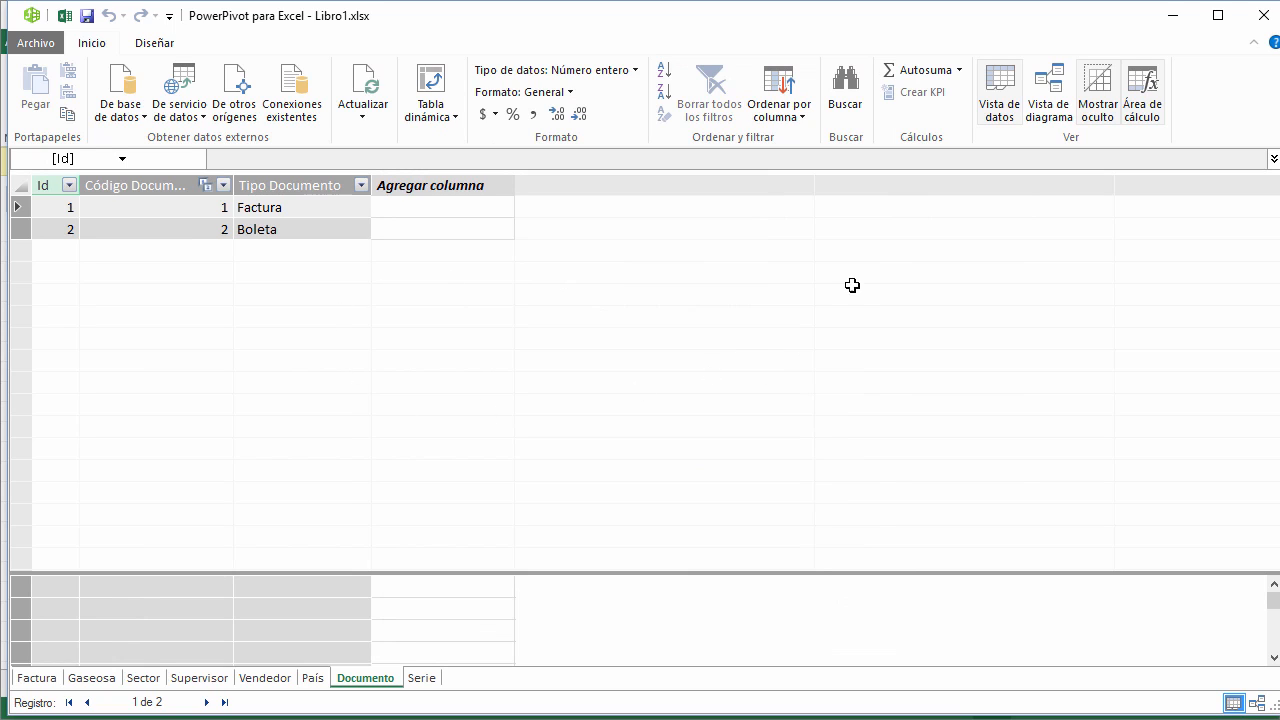
- Review the model's tables one after another, from Factura, Gaseosa, Sector and Supervisor to Vendedor, País and Documento
click(50, 681)
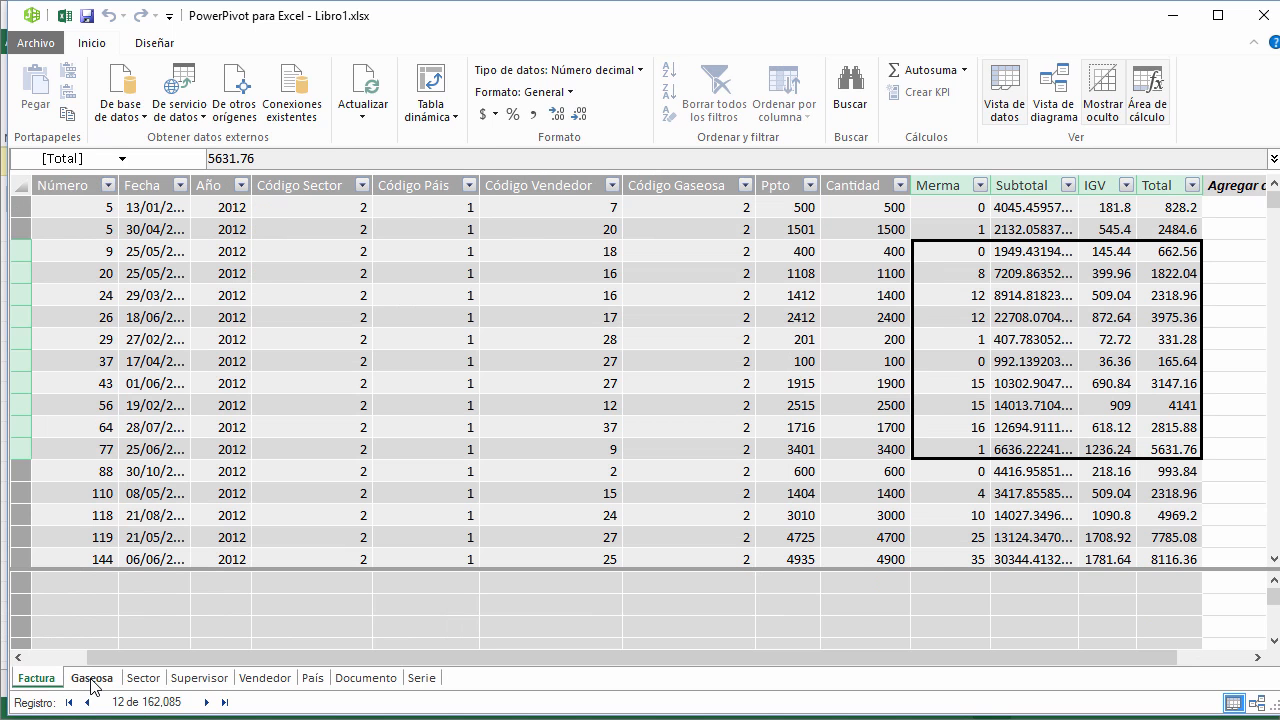
click(88, 679)
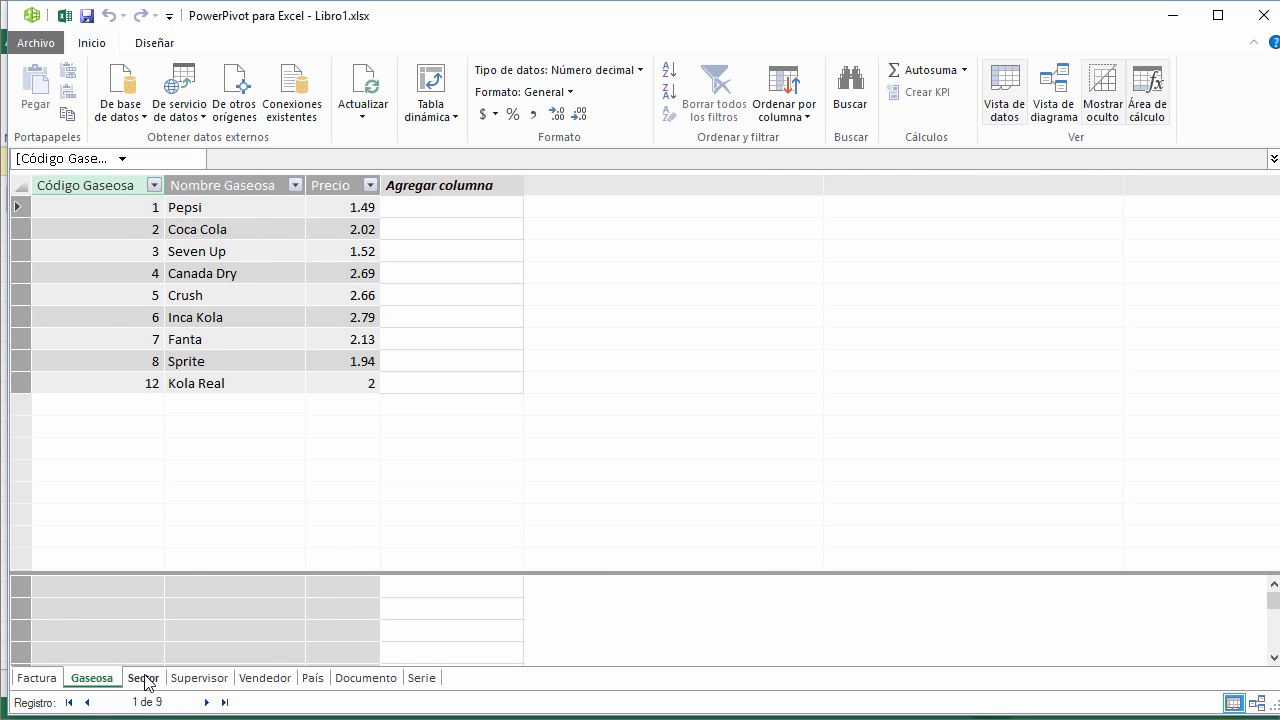
click(143, 679)
click(200, 680)
click(264, 680)
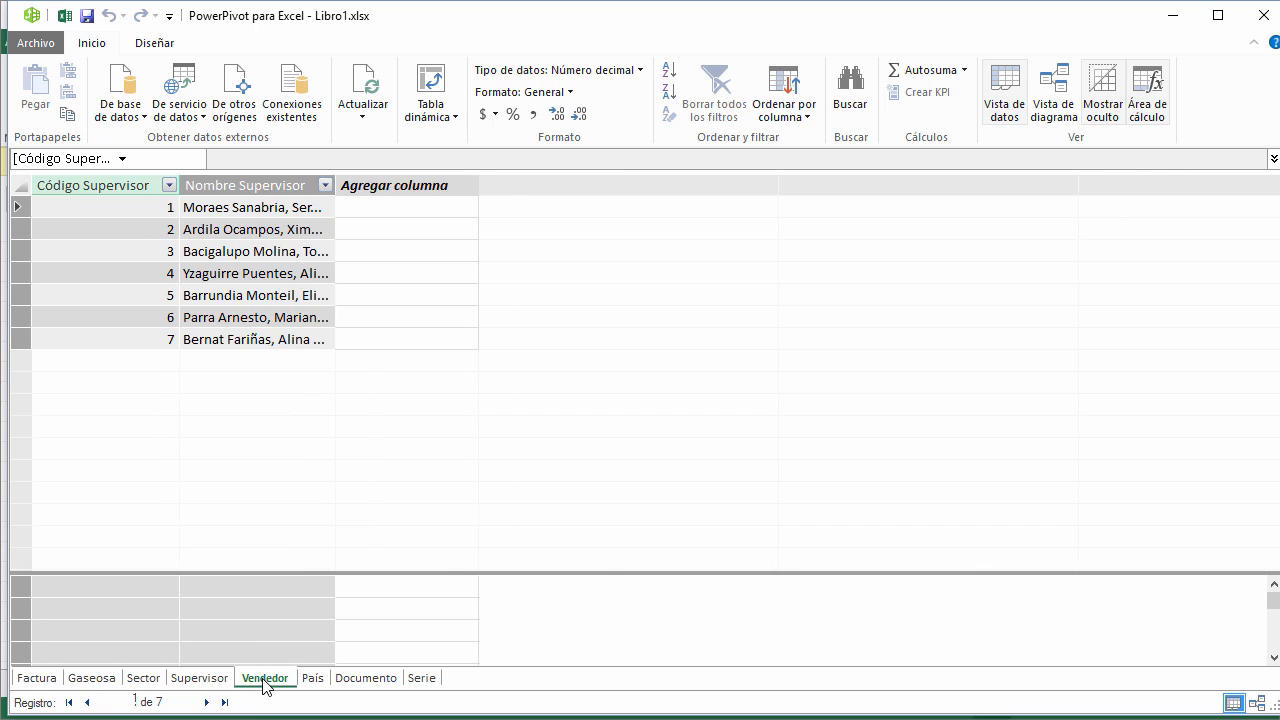
click(316, 680)
click(358, 680)
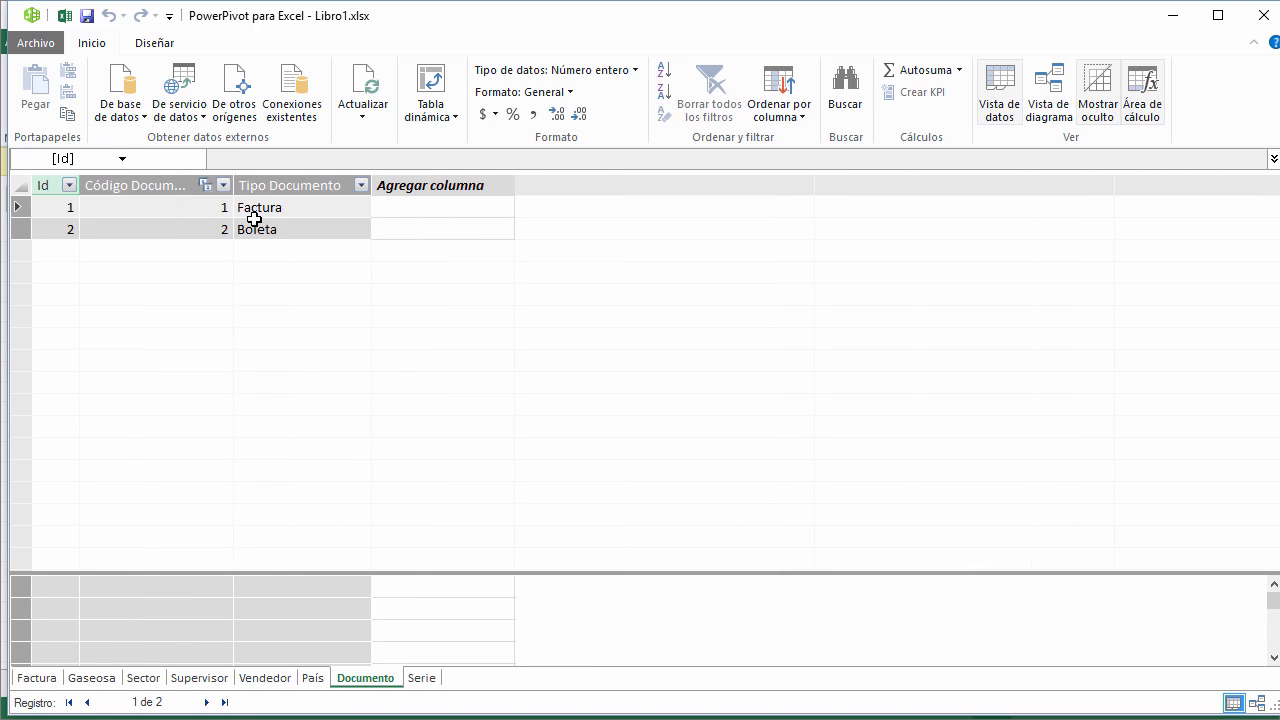
- Examine the Serie table's Serie and Código Documento columns
click(424, 679)
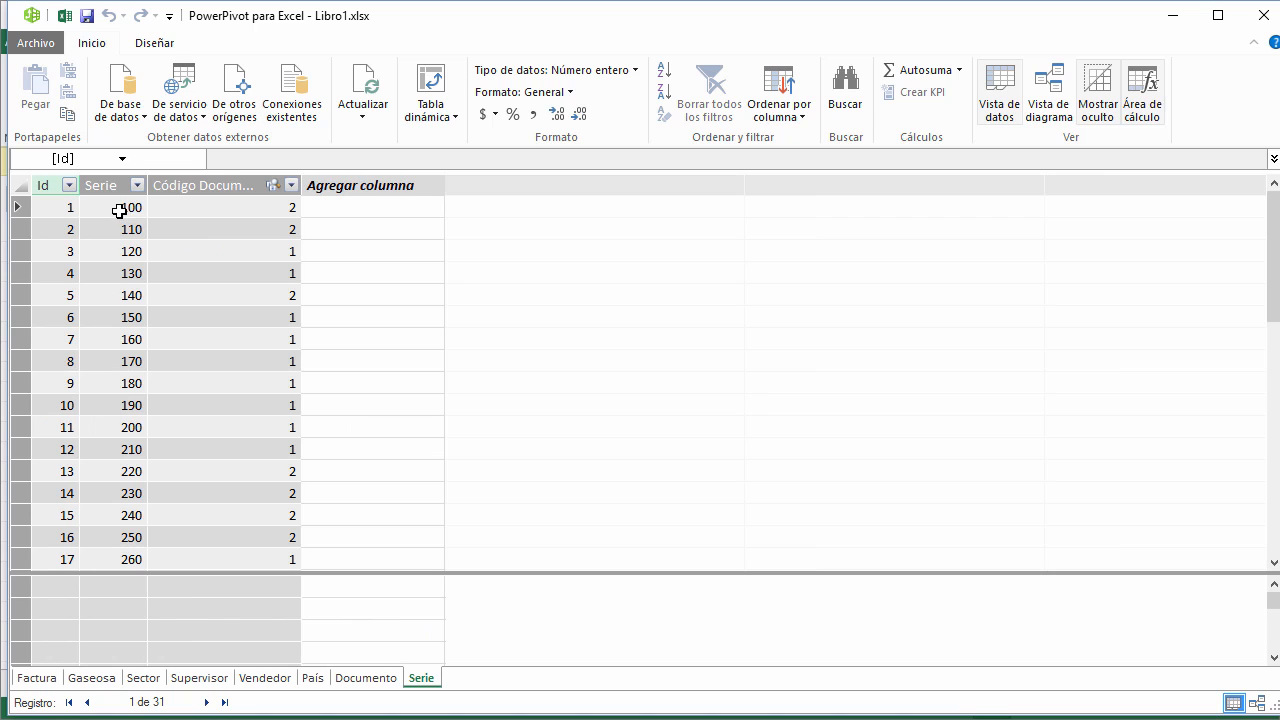
drag(117, 208, 118, 444)
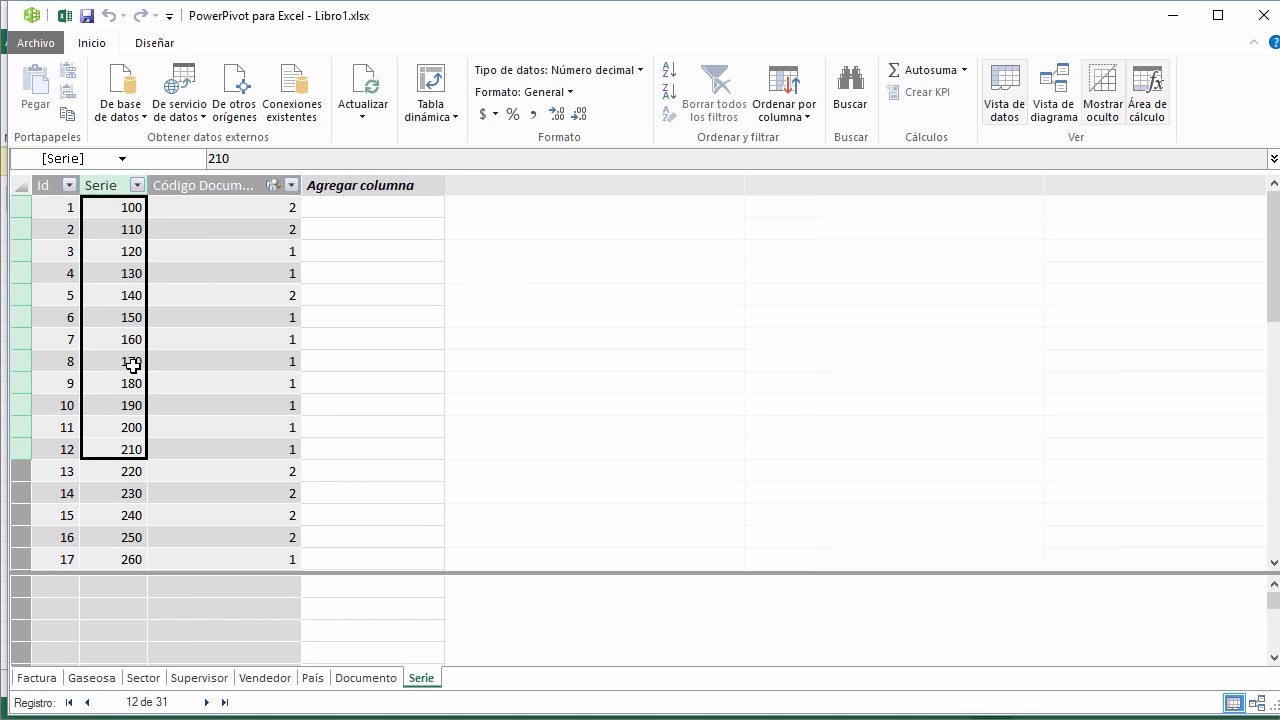
drag(229, 208, 223, 411)
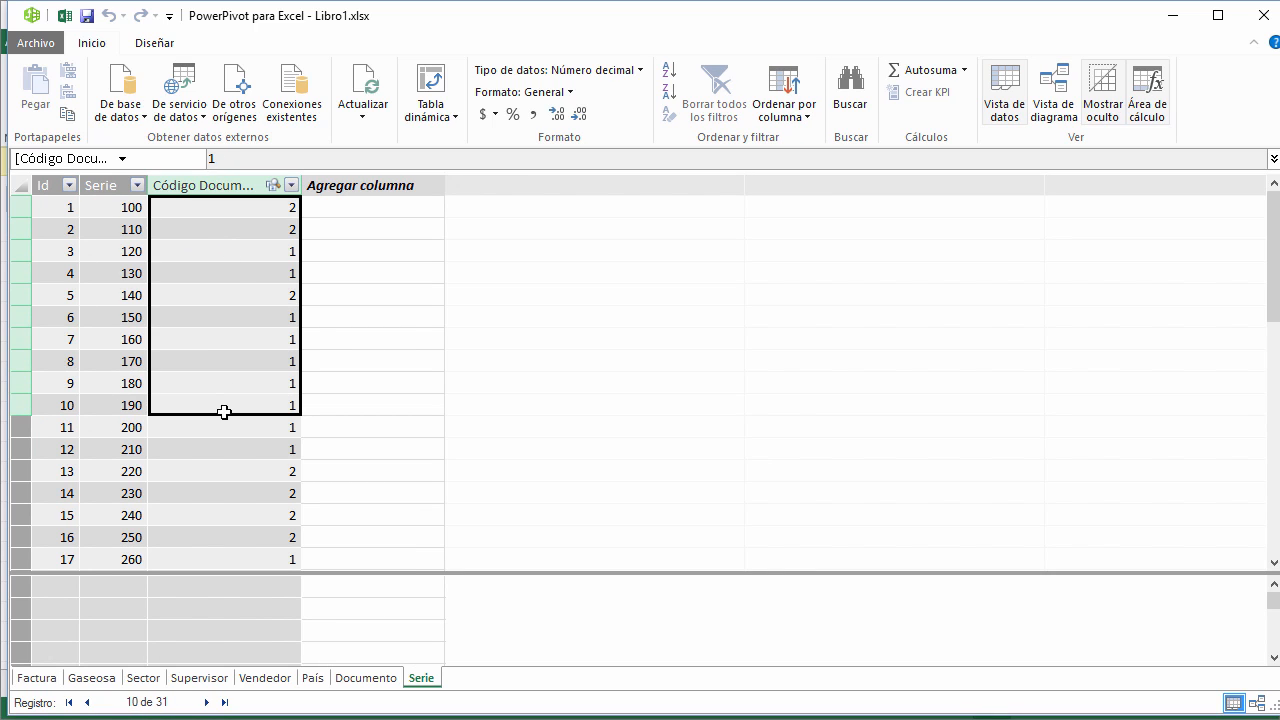
click(212, 297)
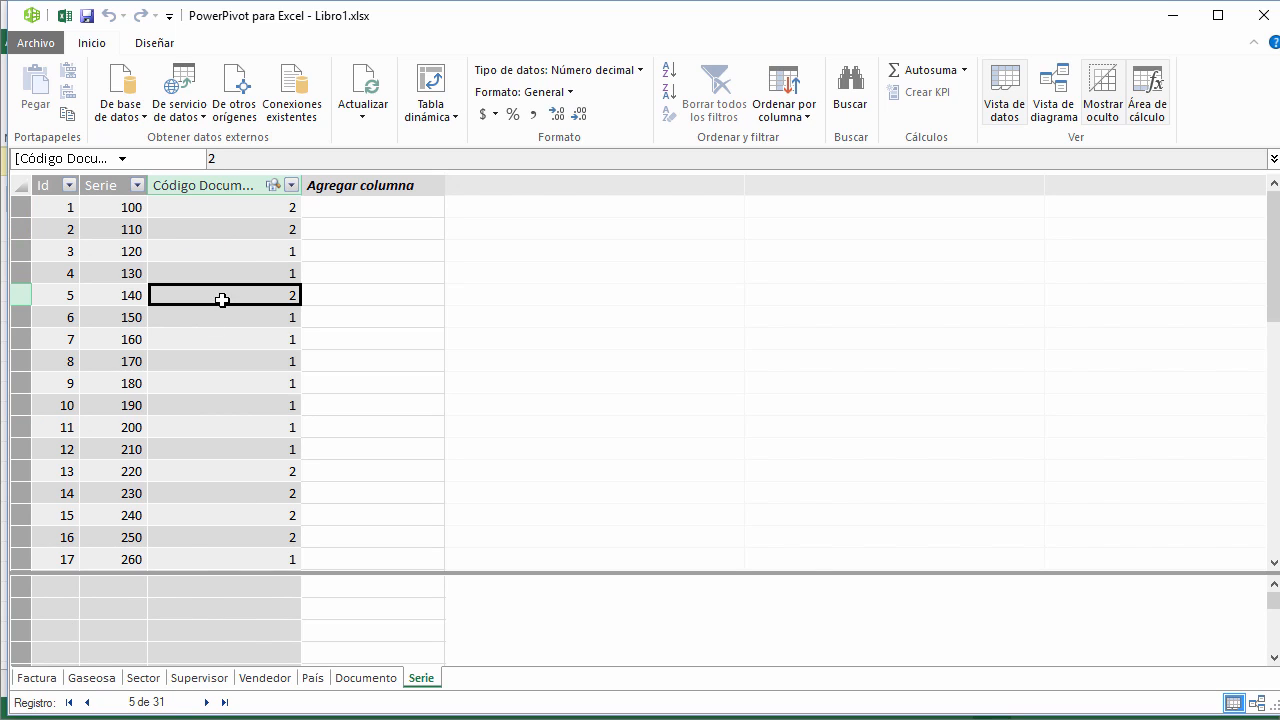
- Show the model as a diagram at 45% zoom and move the Documento and Serie tables below the row of other tables, with Serie nearest Factura
click(1058, 90)
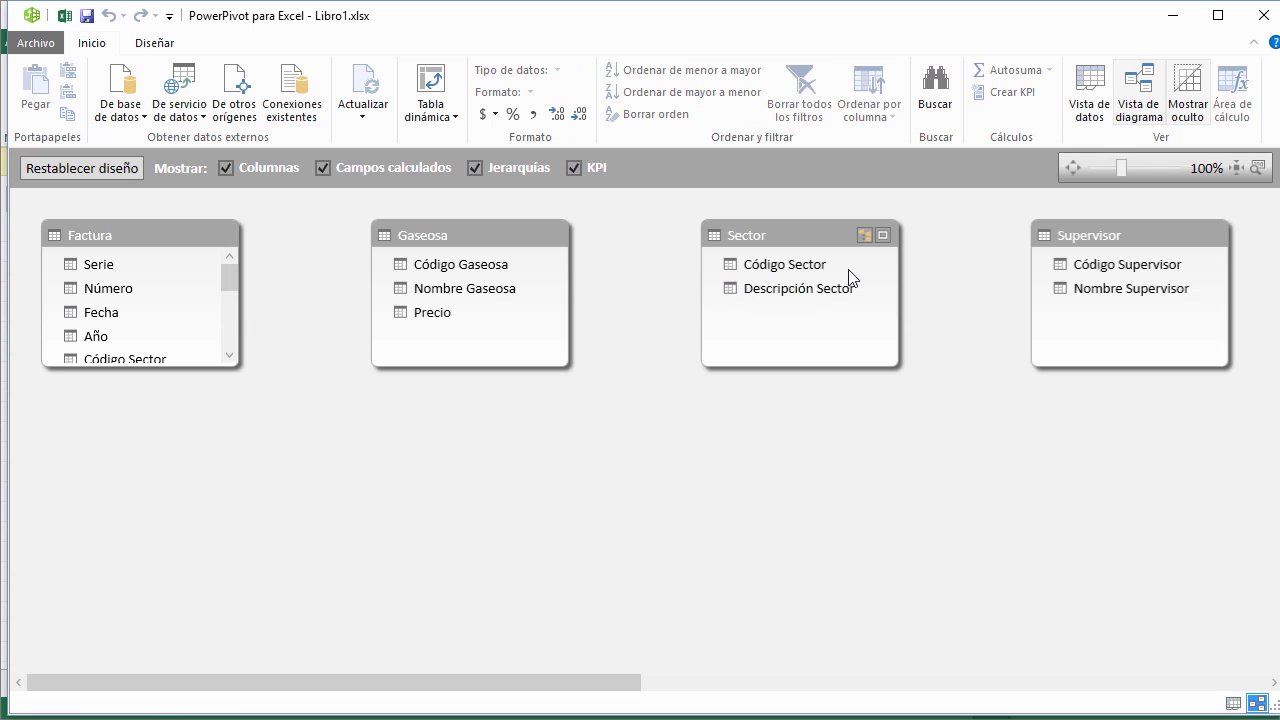
drag(1122, 166, 1088, 170)
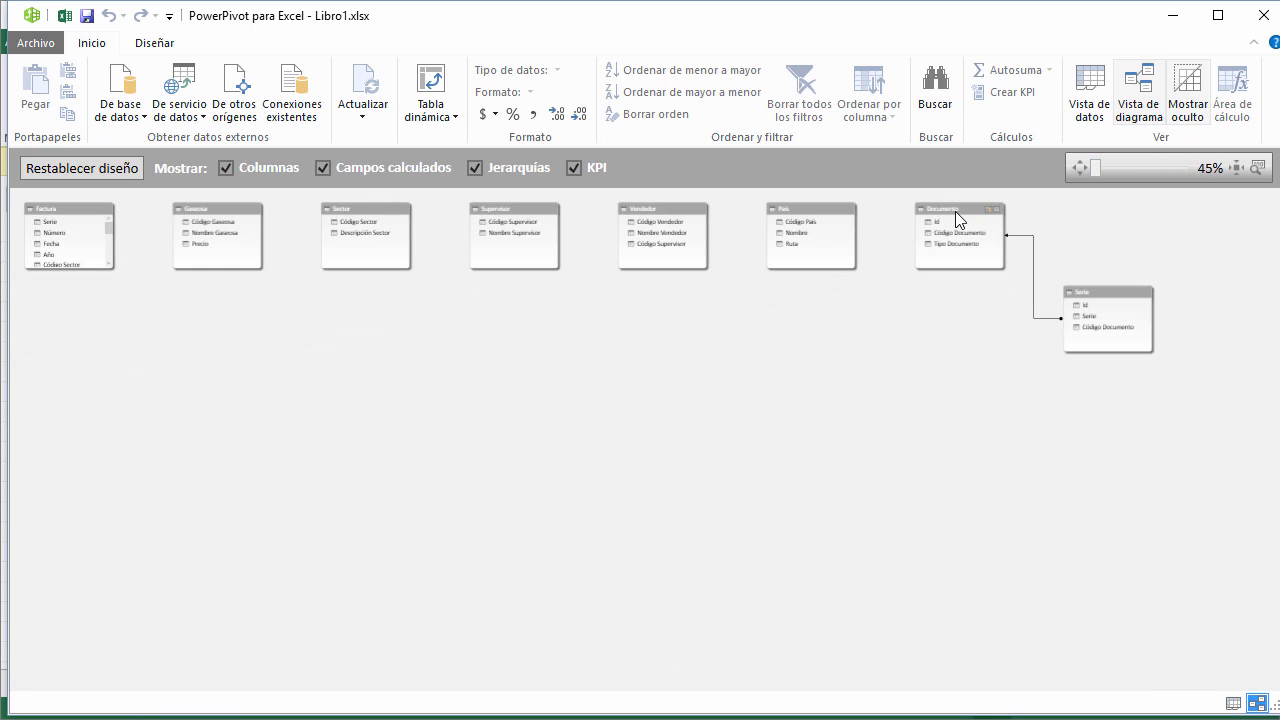
drag(955, 211, 515, 381)
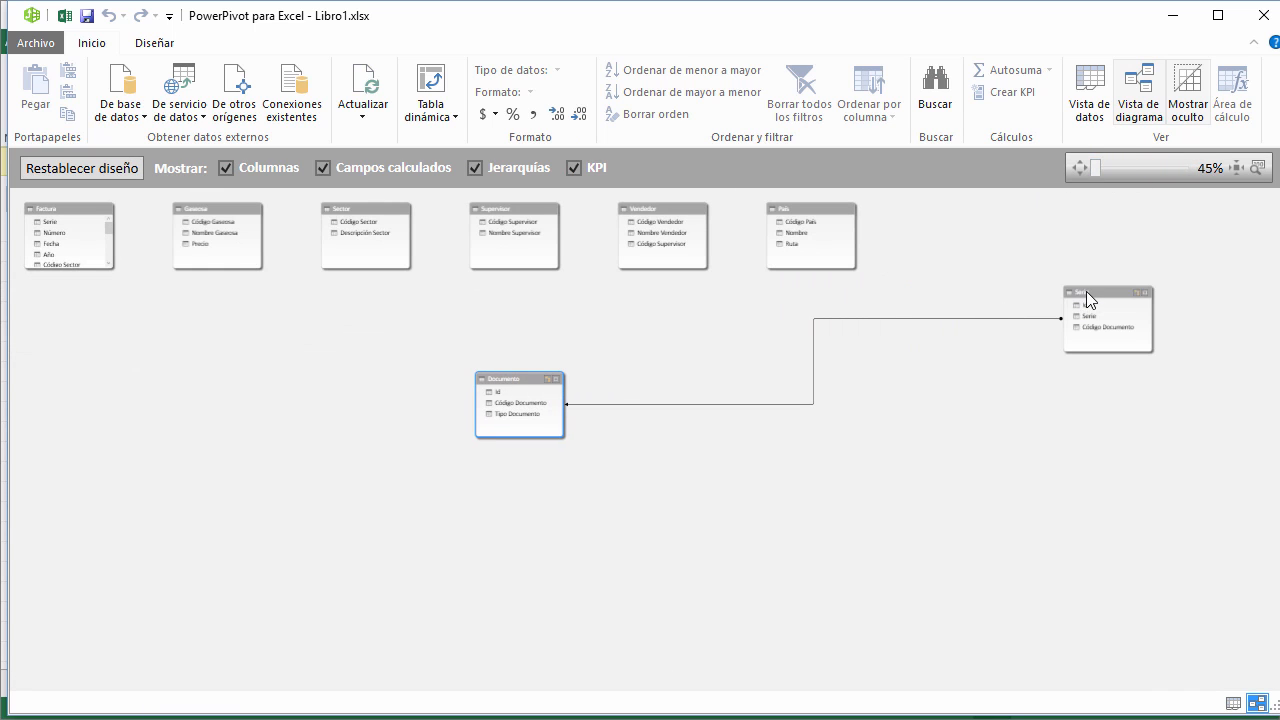
drag(1086, 291, 231, 395)
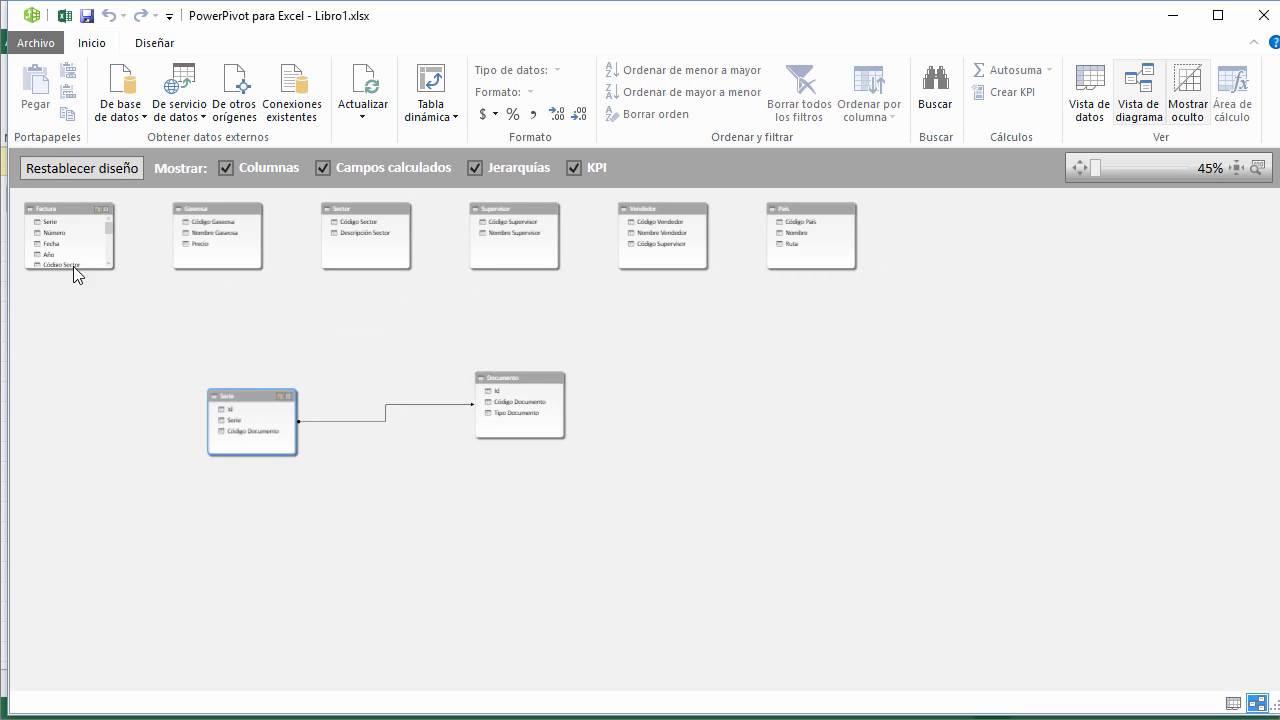
- Lengthen the Factura table until all its fields show, and stack Sector above Gaseosa beside it
drag(73, 267, 64, 392)
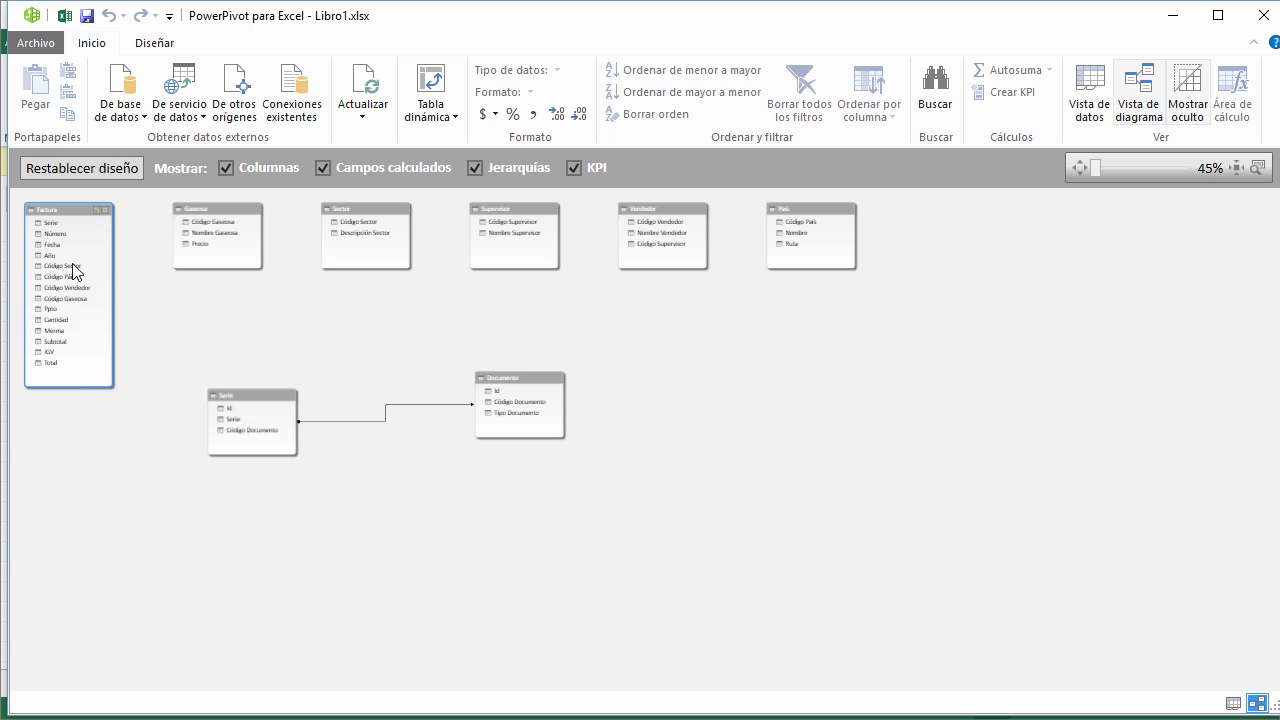
drag(66, 212, 272, 263)
drag(223, 209, 78, 310)
drag(368, 217, 48, 186)
- Arrange the diagram with Factura beside Sector and Gaseosa, País above Vendedor on its other side, and a shortened Supervisor next to Vendedor
drag(501, 202, 720, 328)
drag(661, 209, 447, 322)
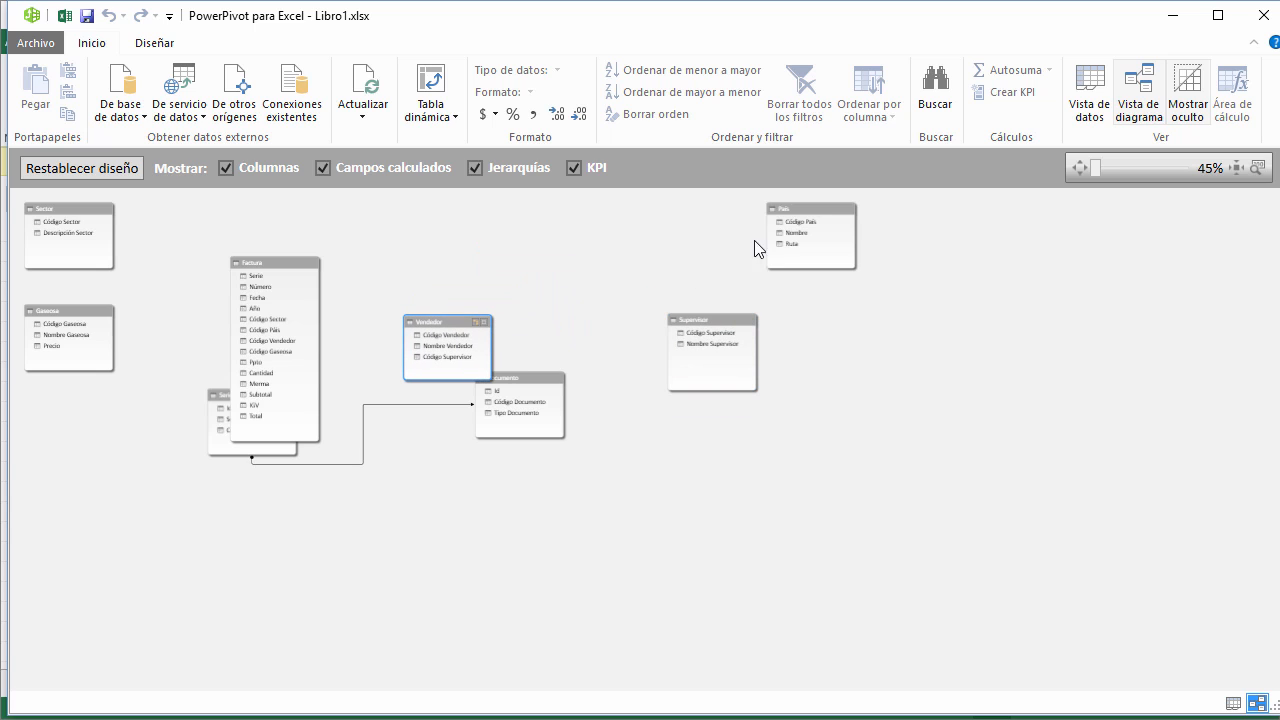
drag(789, 209, 387, 209)
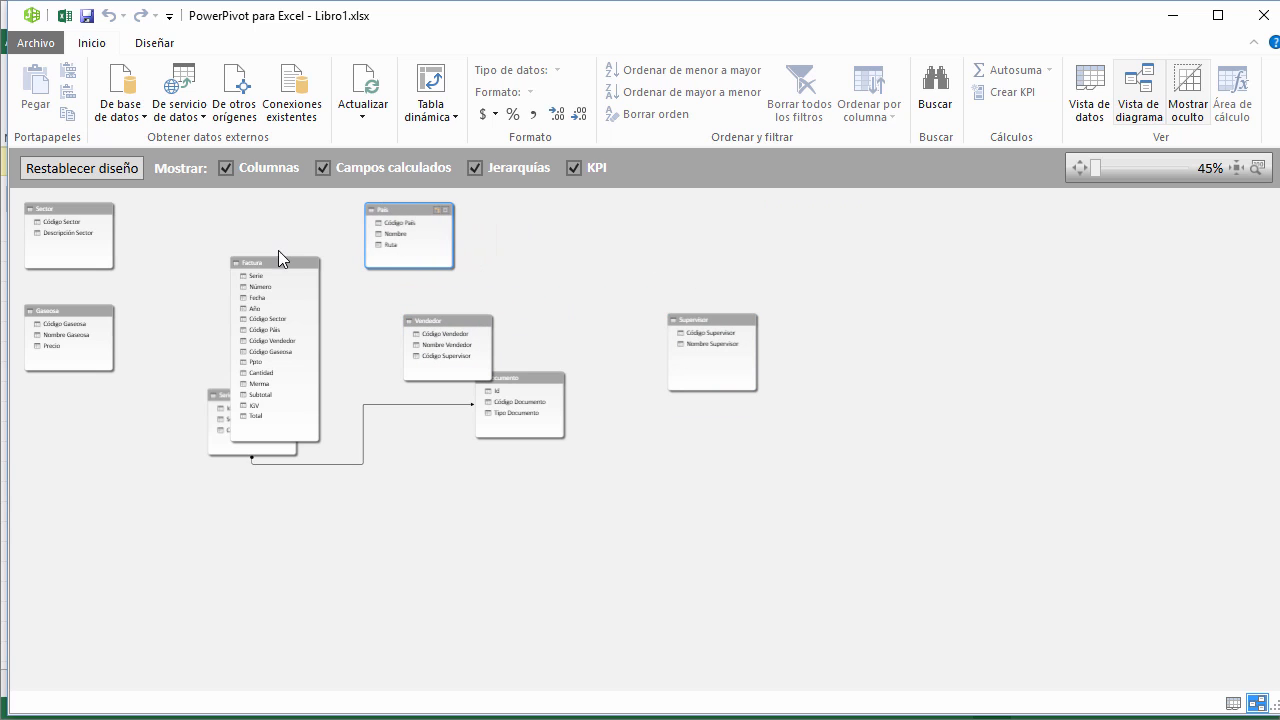
drag(274, 265, 206, 211)
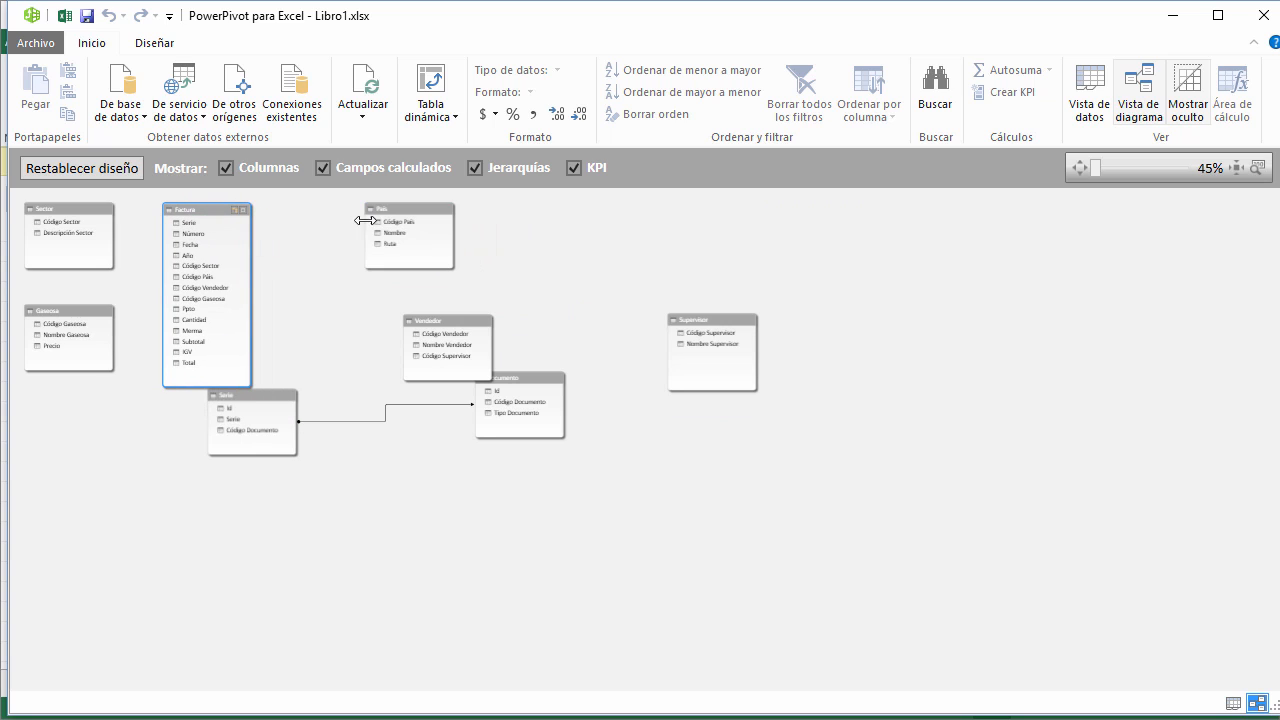
drag(394, 205, 338, 206)
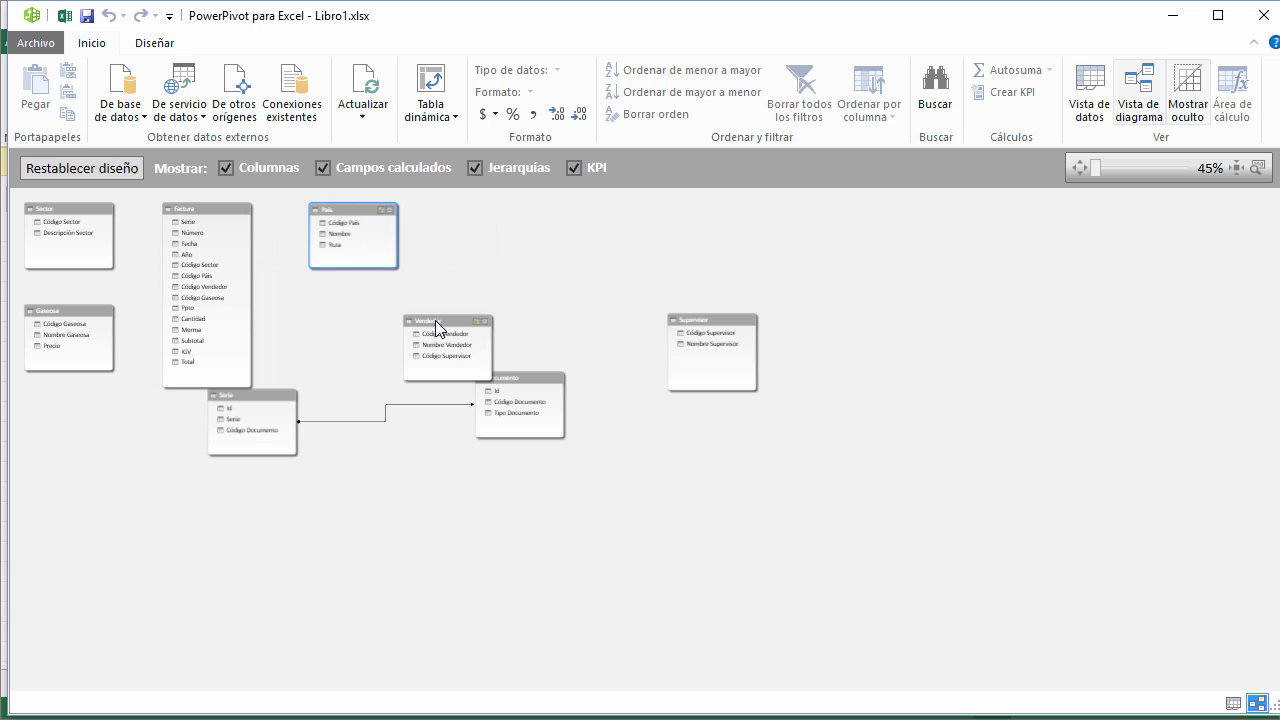
drag(430, 321, 336, 305)
drag(697, 326, 471, 317)
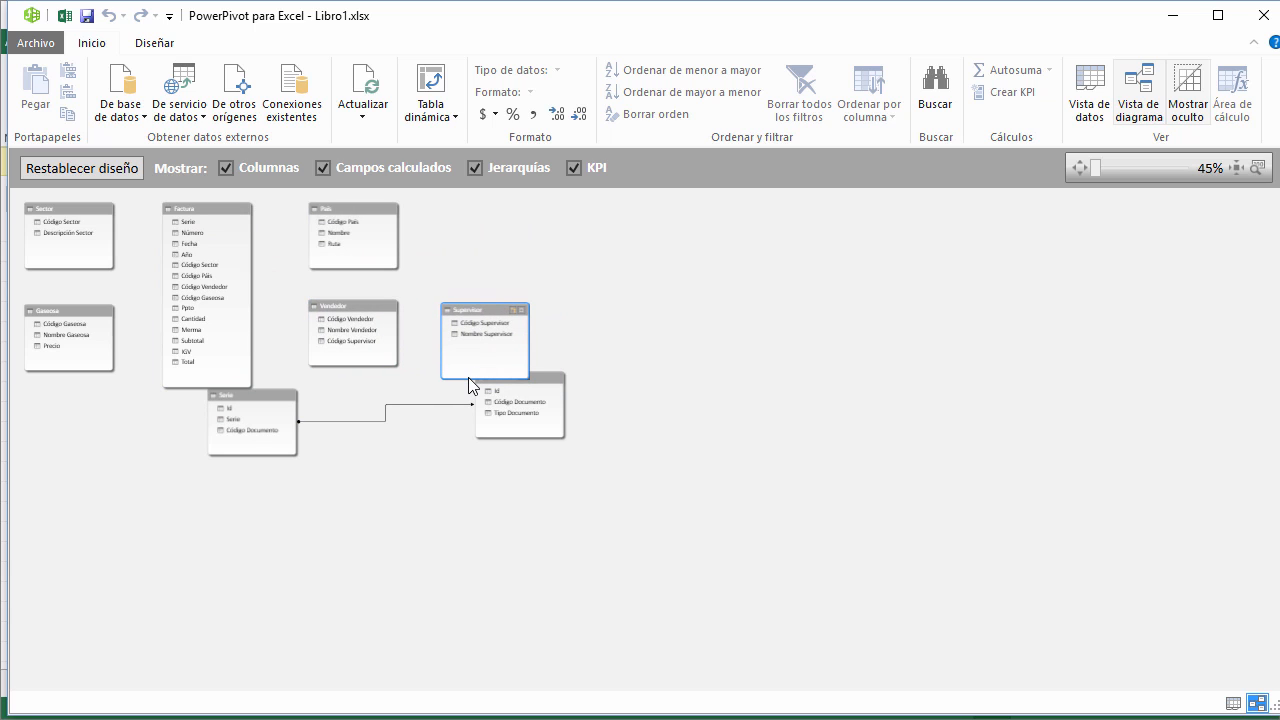
drag(467, 380, 466, 364)
- Place Serie below Factura with Documento beside it under Vendedor, and fit the diagram to the window
drag(277, 394, 230, 415)
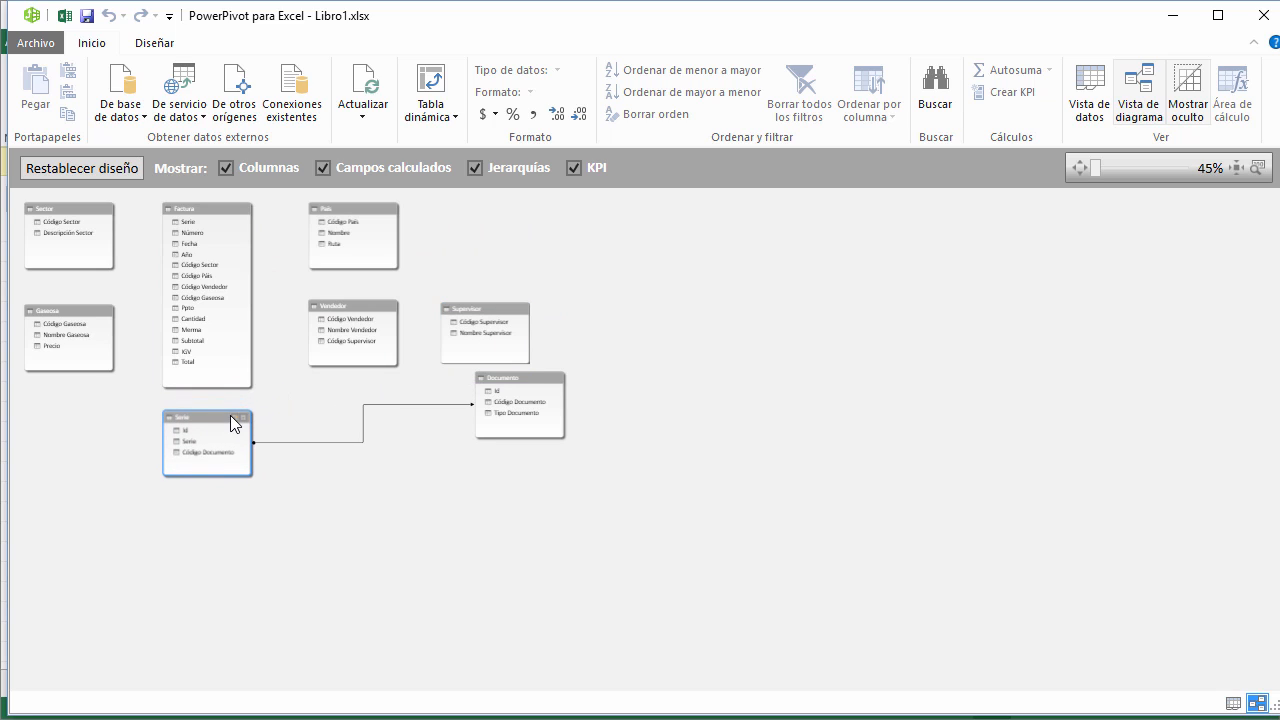
drag(536, 378, 363, 418)
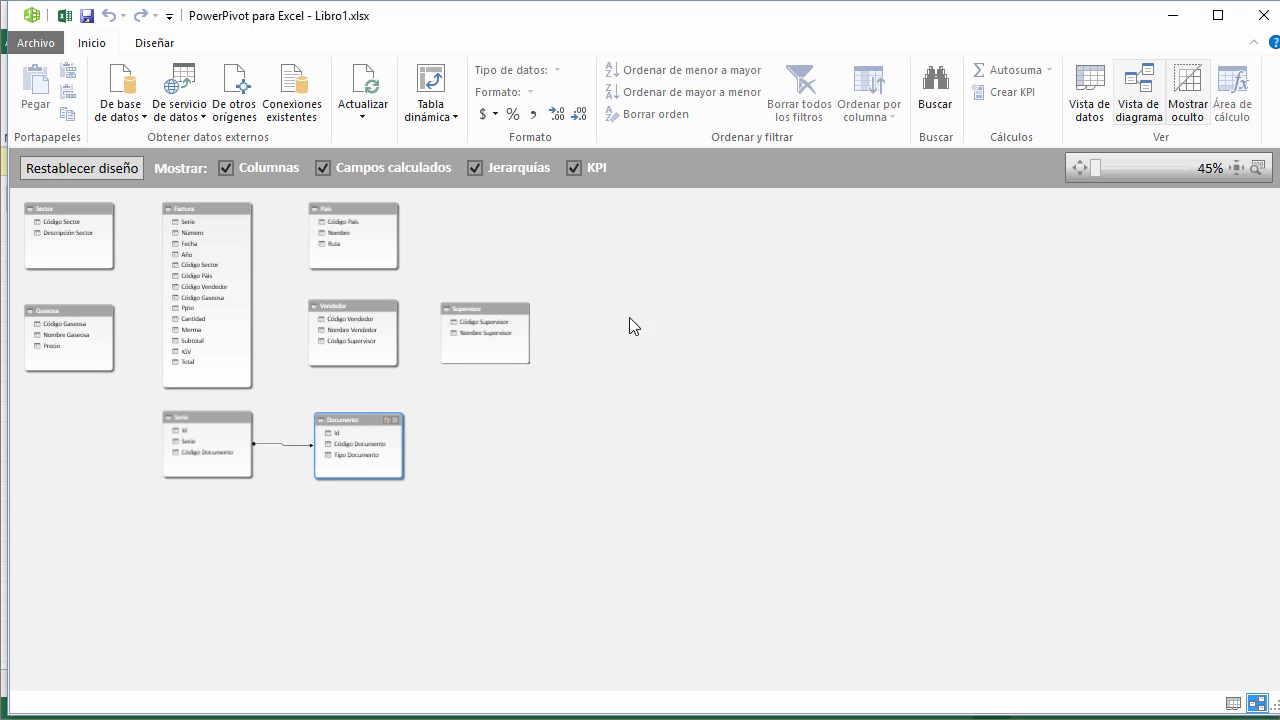
mouse_move(1075, 168)
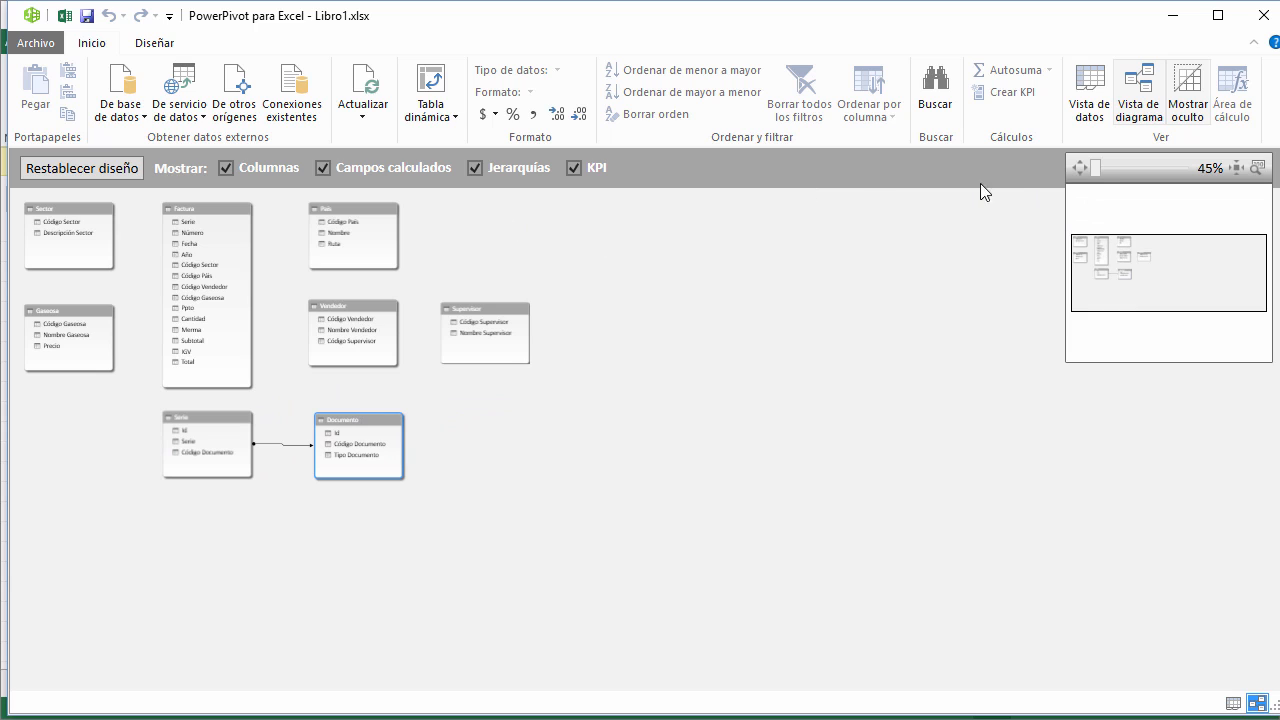
click(1236, 168)
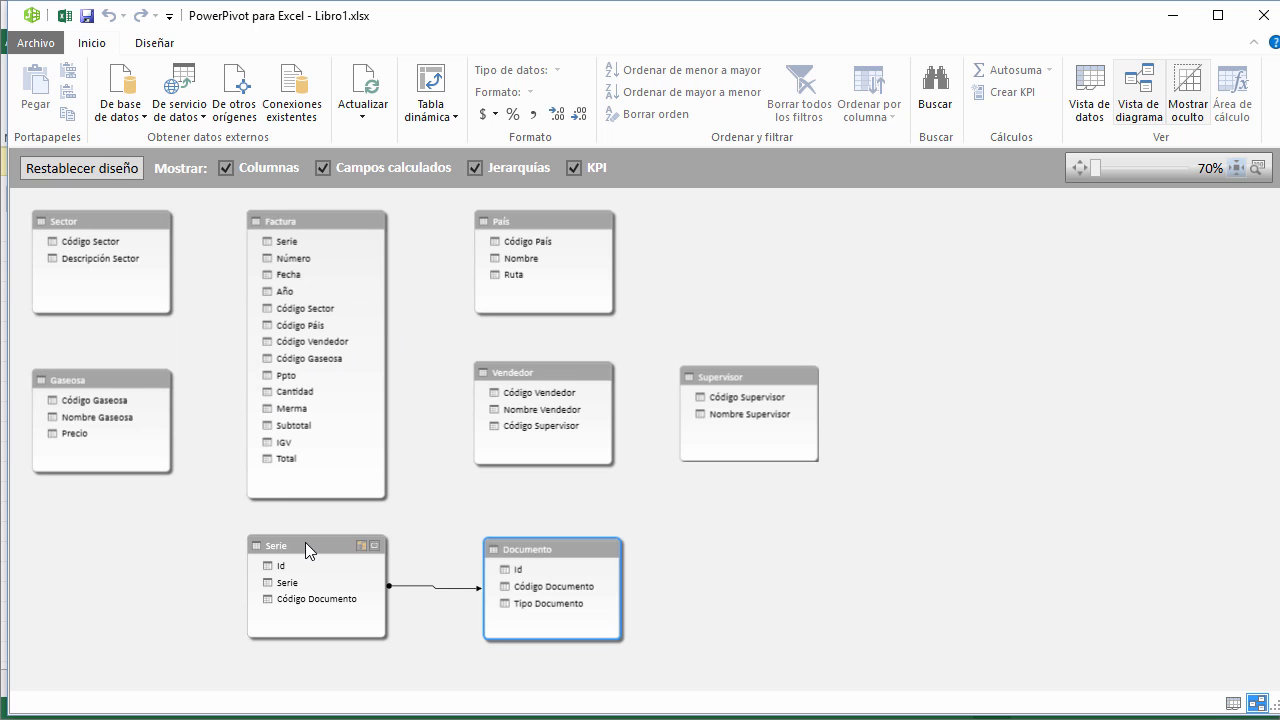
mouse_move(305, 542)
mouse_down()
mouse_move(294, 526)
mouse_move(312, 531)
mouse_up()
drag(541, 547, 538, 534)
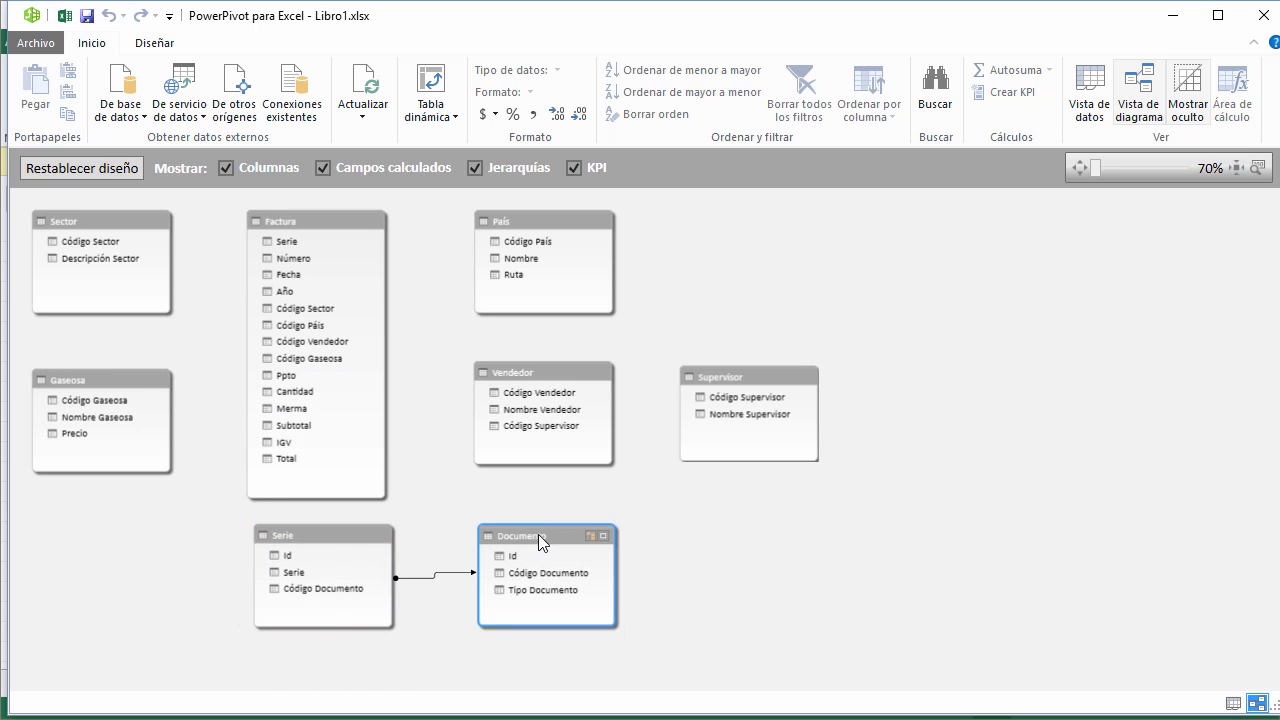
click(1236, 168)
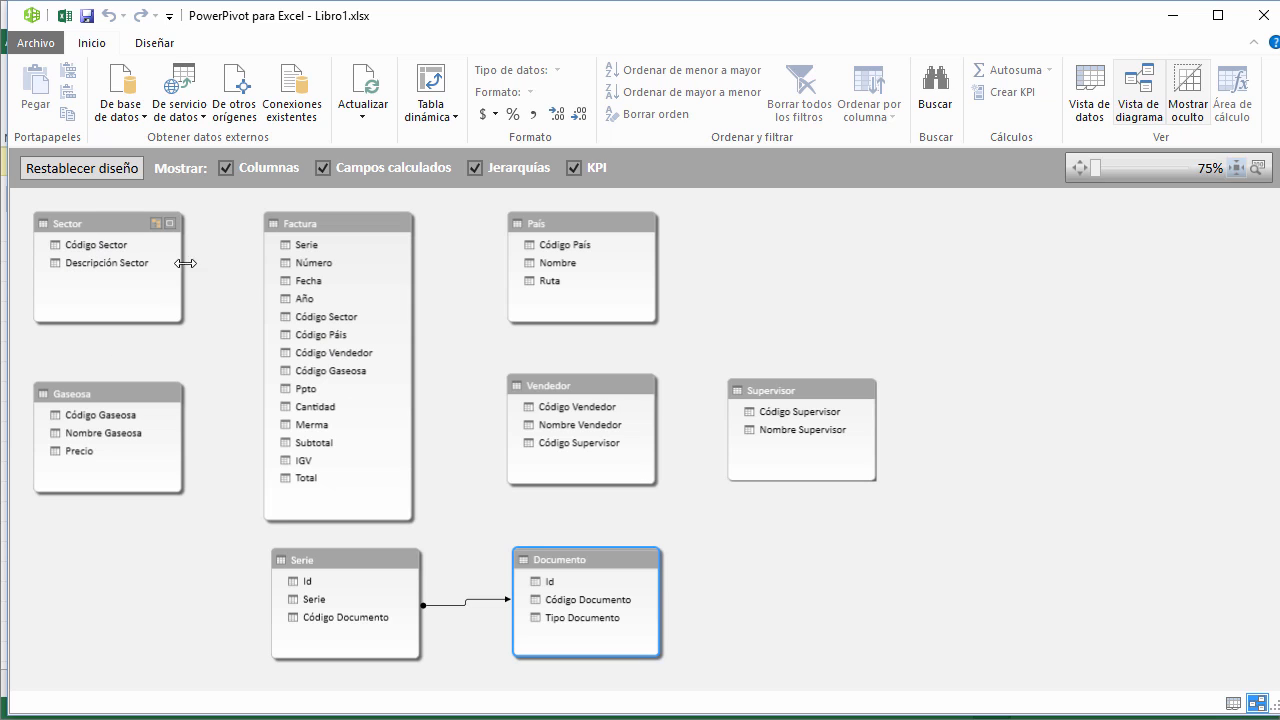
- Relate Factura to Sector through Código Sector and to Gaseosa through Código Gaseosa
click(100, 244)
drag(92, 243, 312, 320)
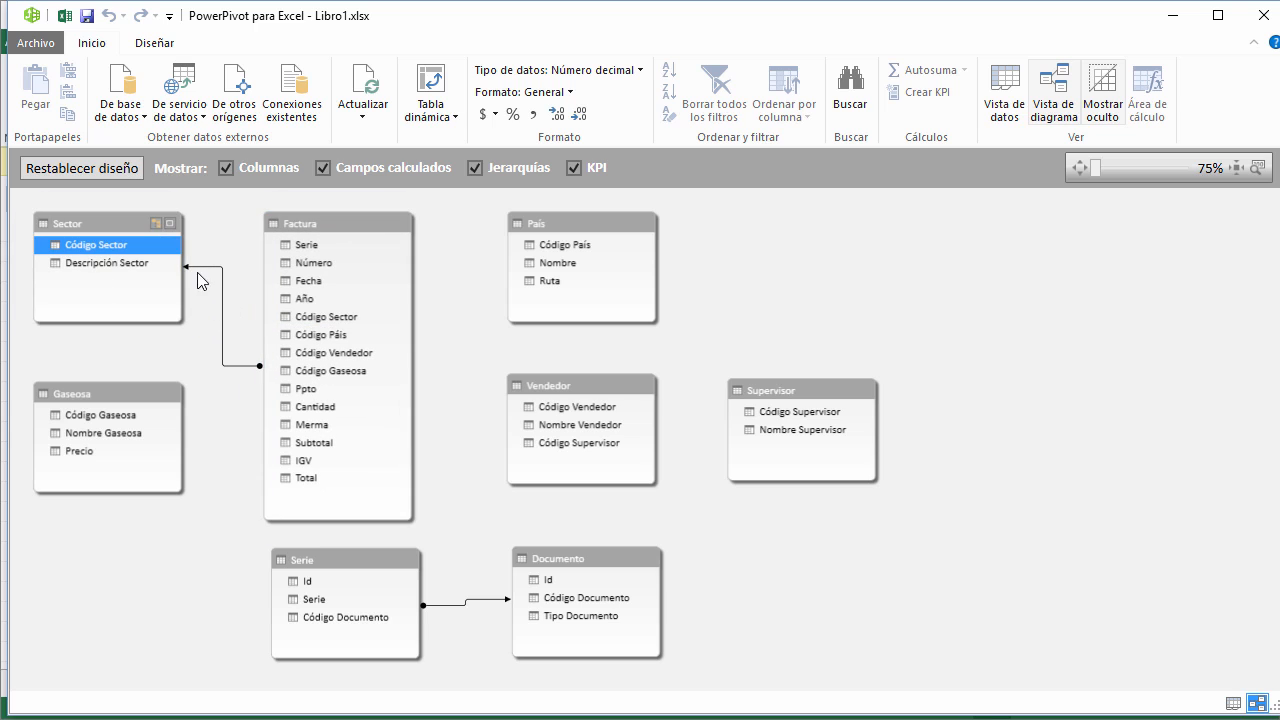
click(100, 225)
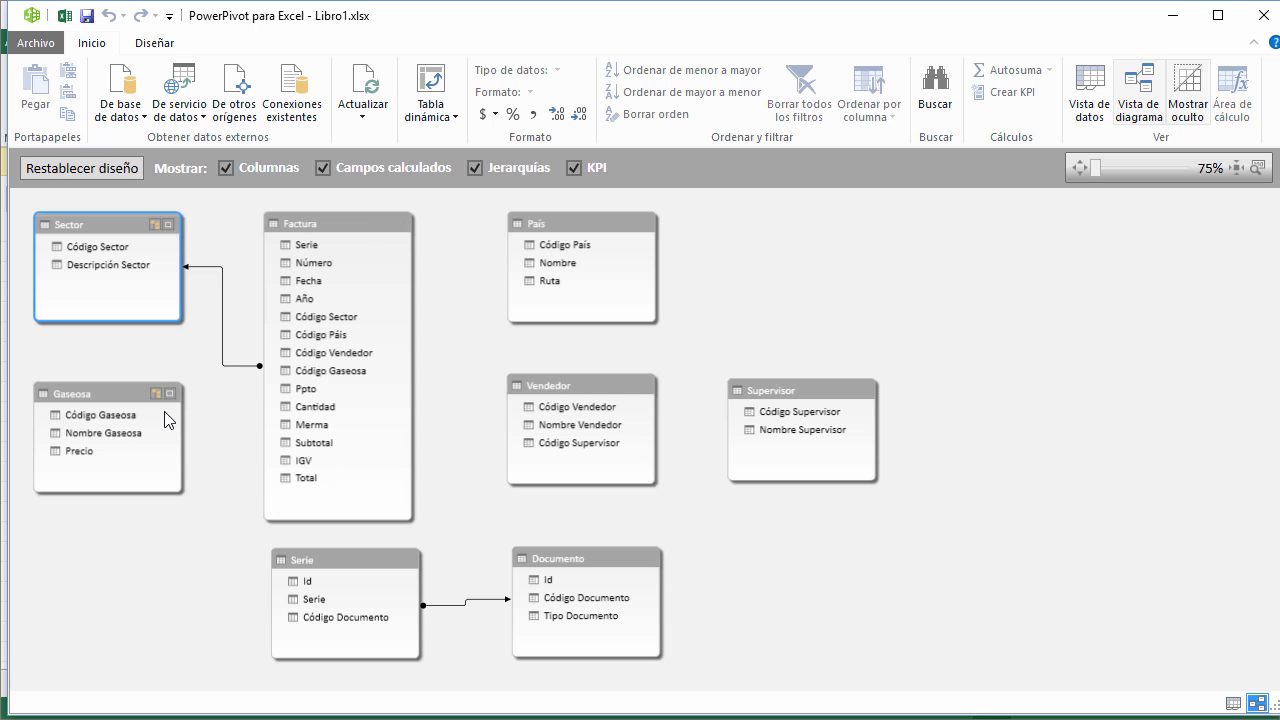
click(106, 414)
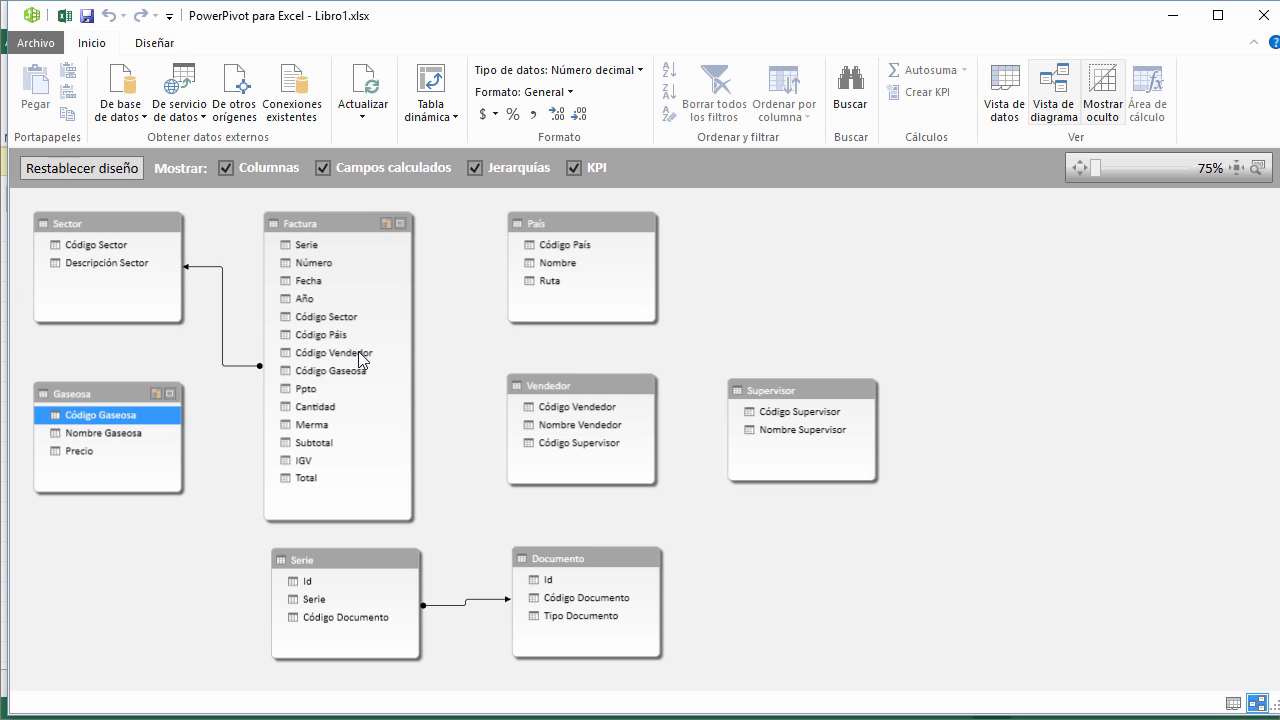
drag(111, 416, 316, 377)
- Relate Factura's Código Páis to País's Código País, and its Código Vendedor to the same field in Vendedor
drag(319, 334, 565, 252)
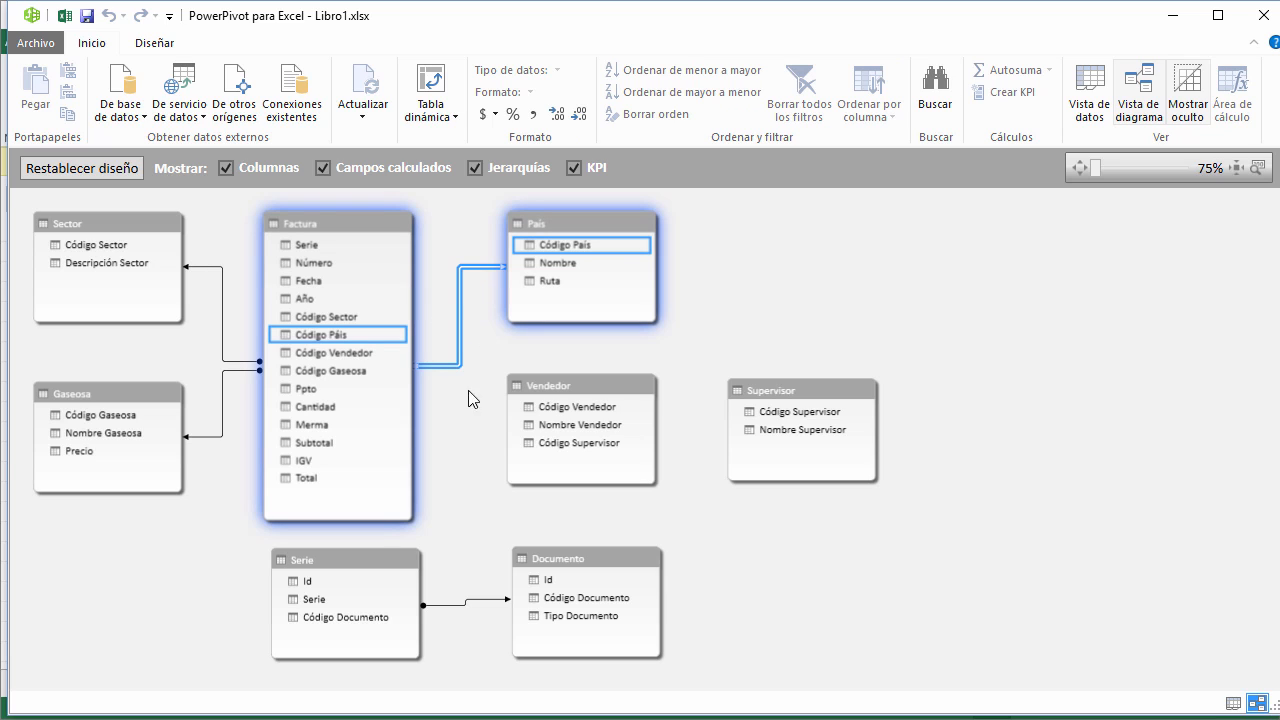
click(203, 368)
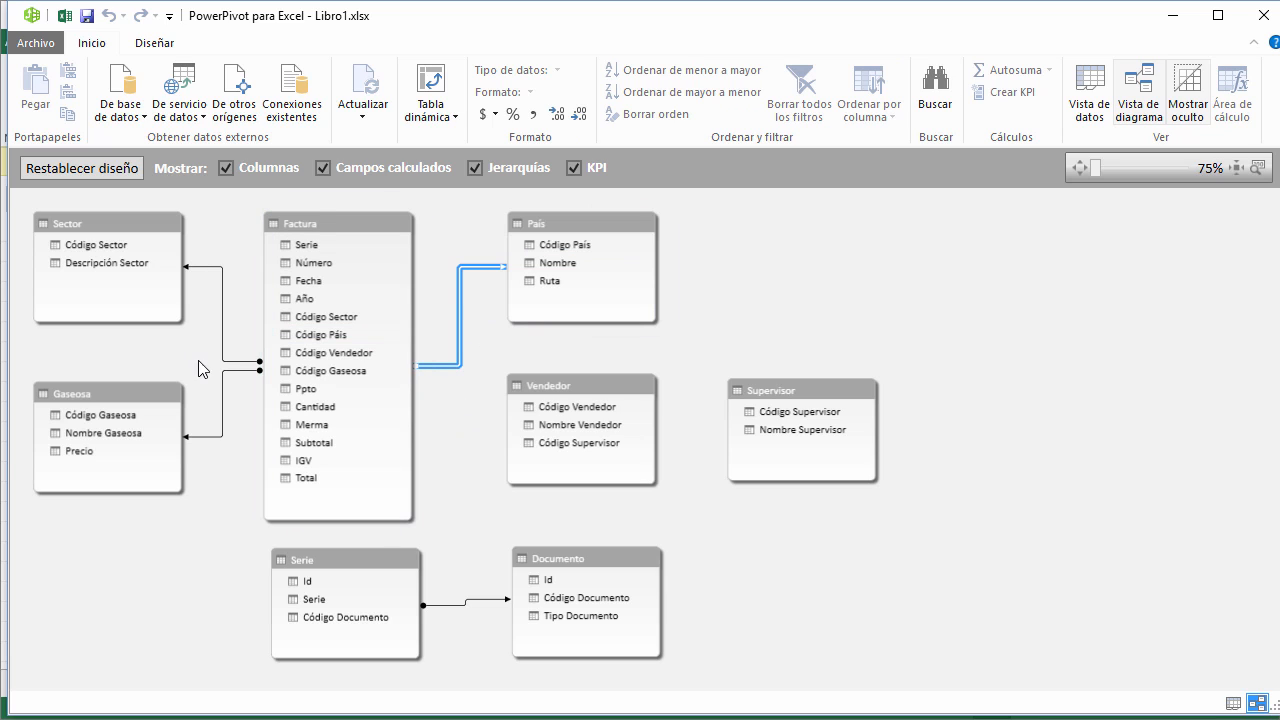
click(320, 215)
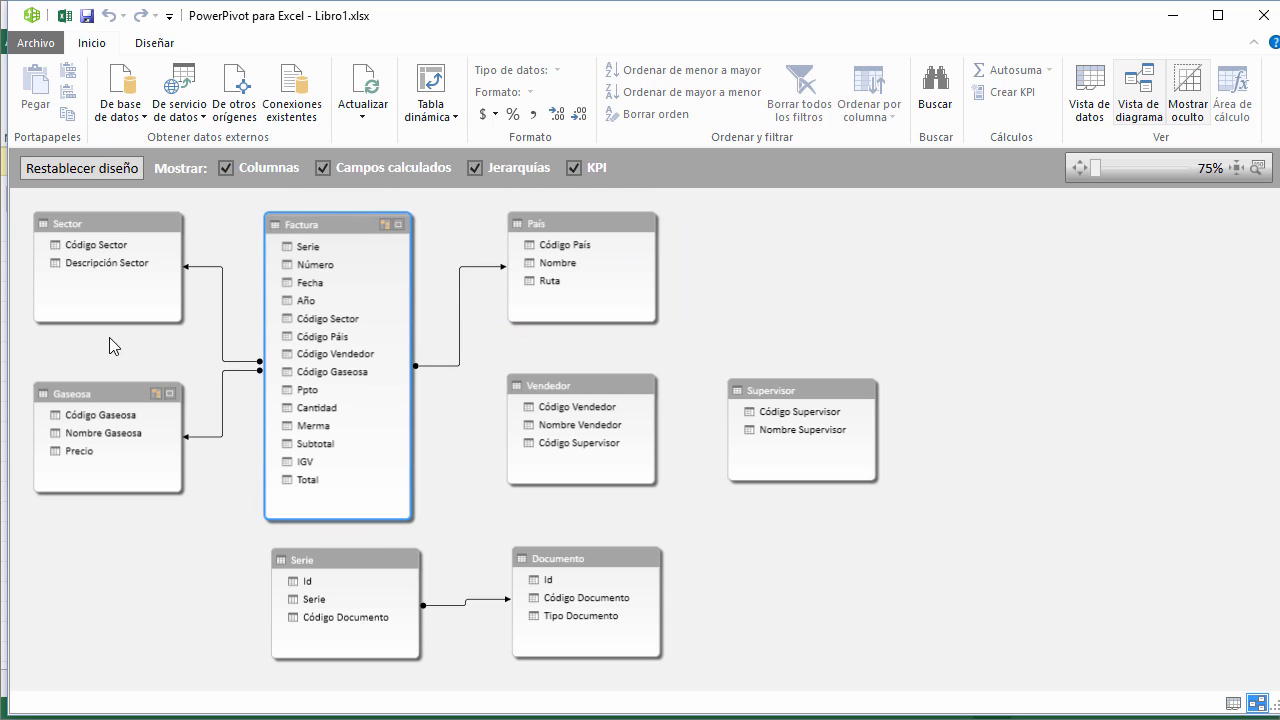
click(497, 268)
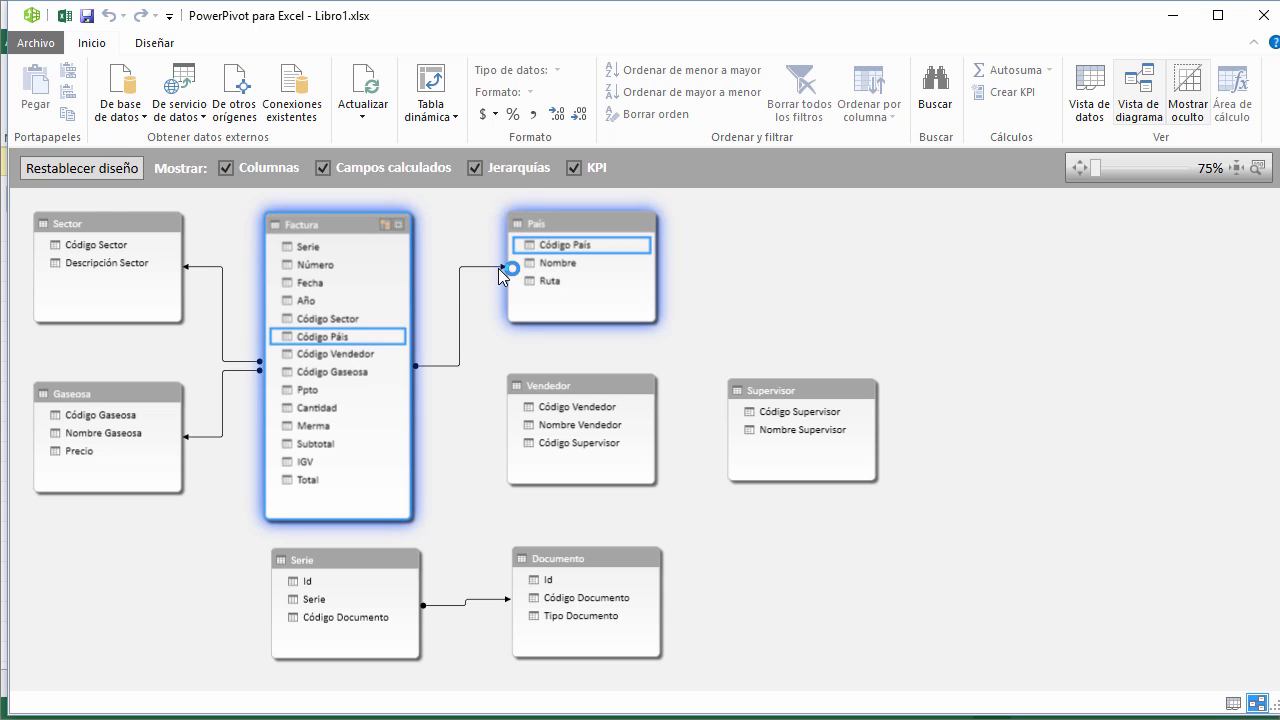
click(403, 287)
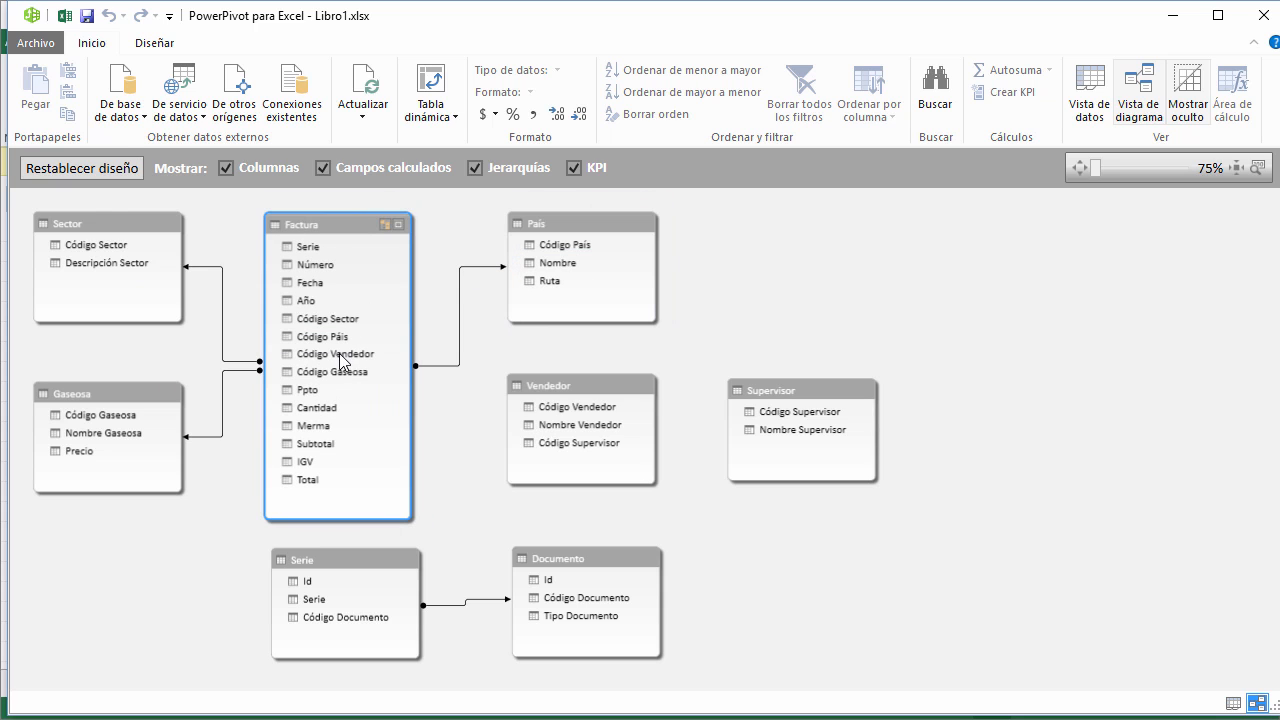
drag(341, 355, 543, 408)
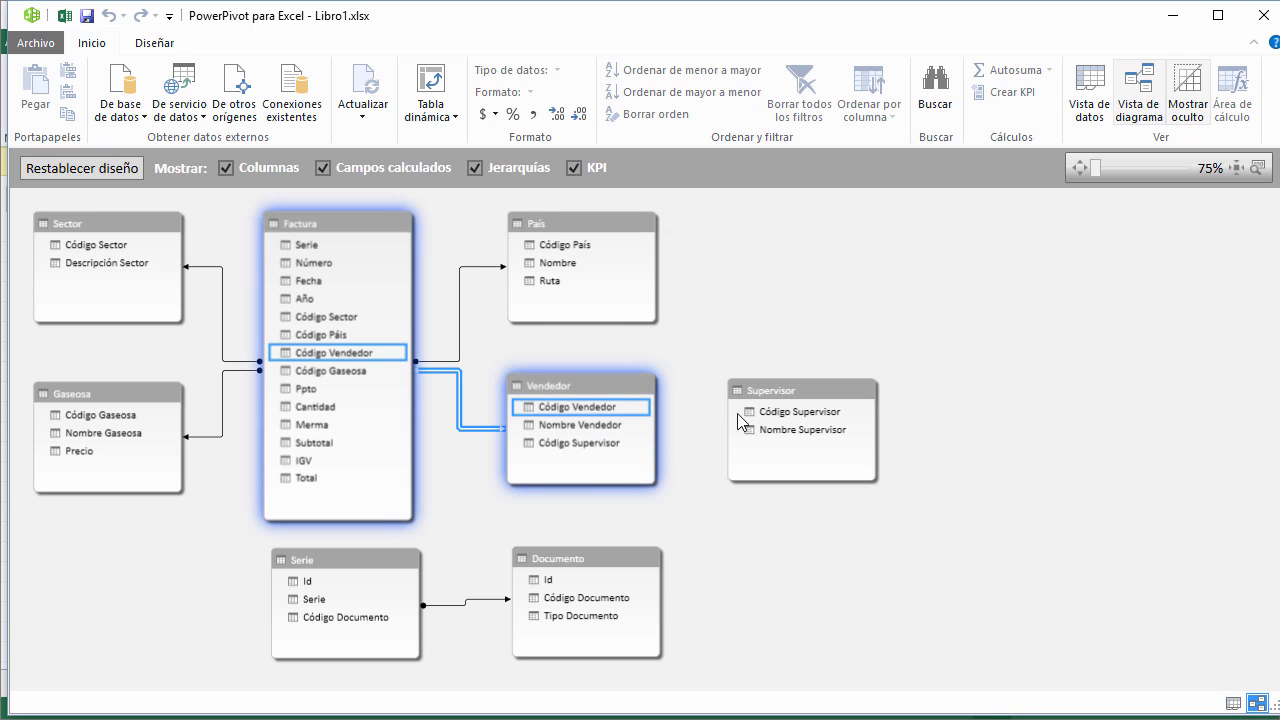
- Relate Vendedor to Supervisor through Código Supervisor, and Factura to the Serie table through the Serie field
drag(760, 412, 607, 443)
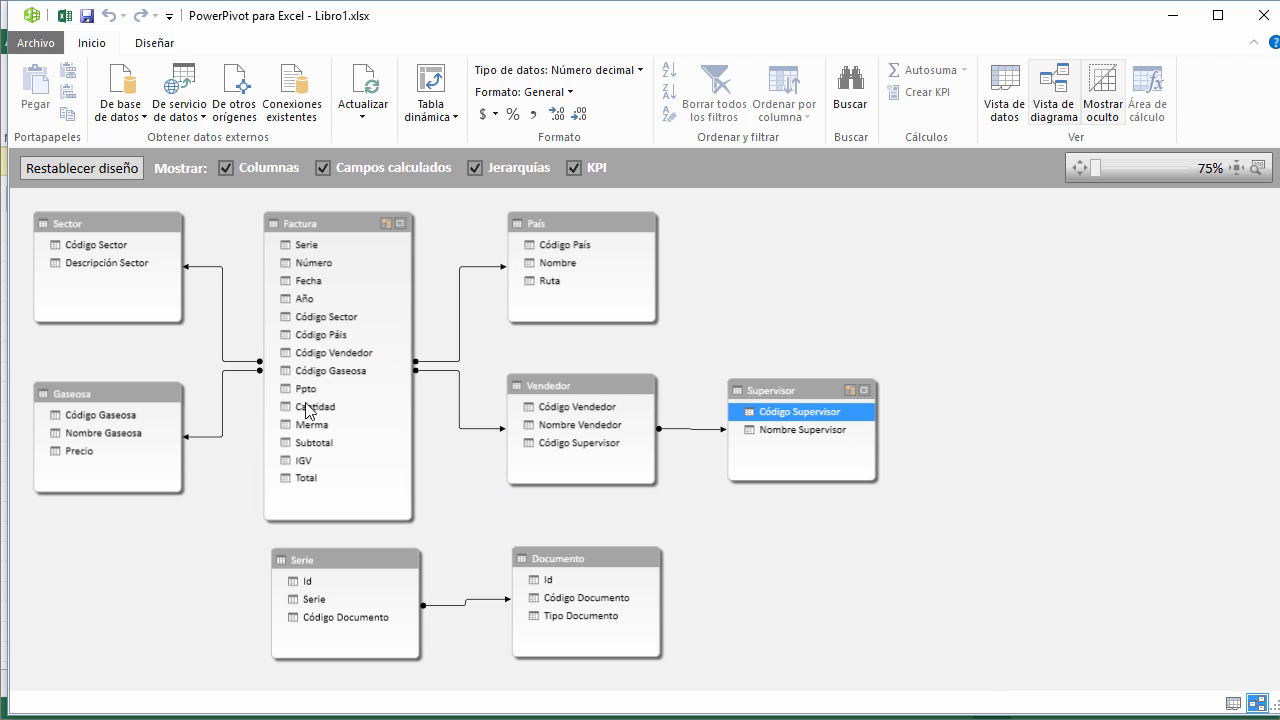
click(328, 603)
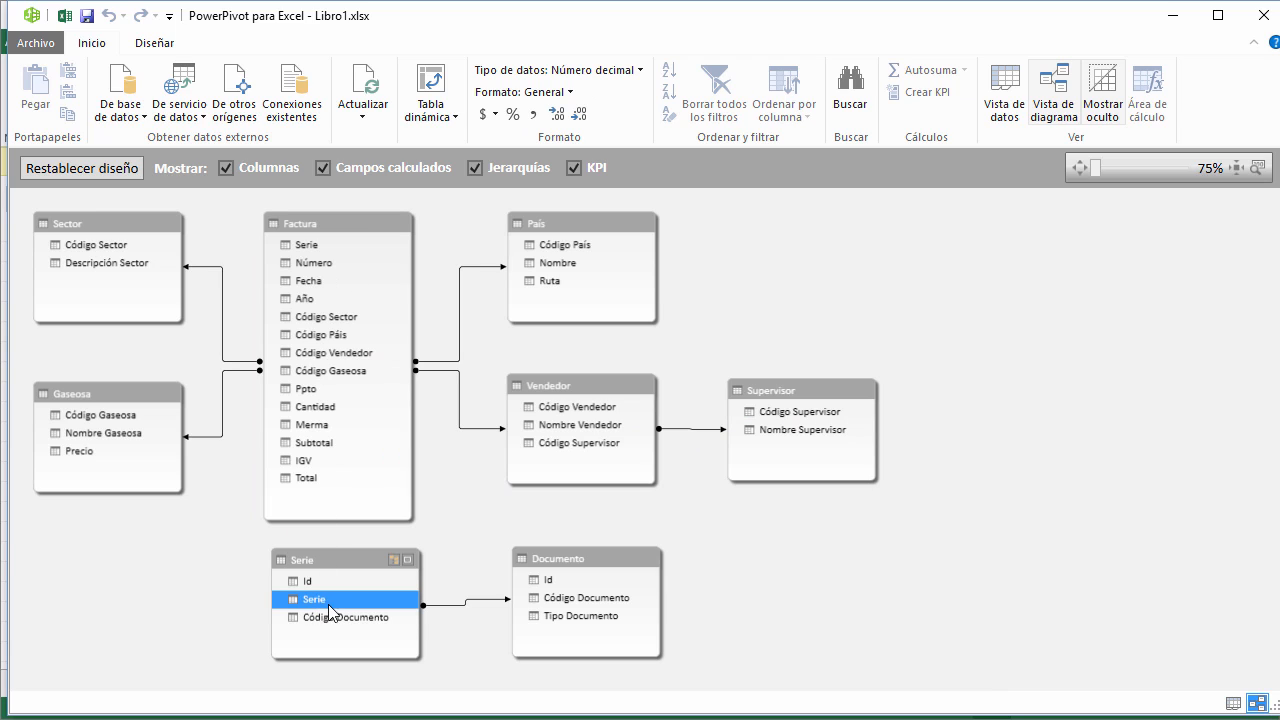
drag(332, 612, 320, 247)
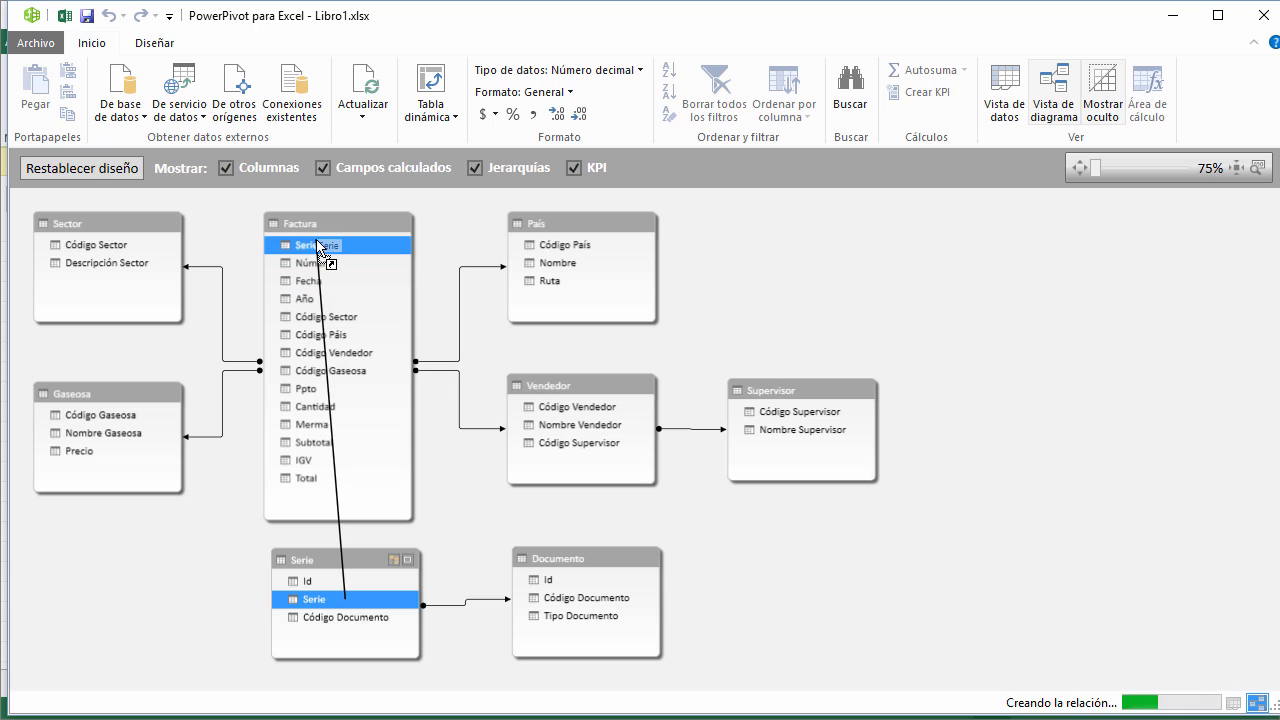
- Nudge Serie, Documento and Factura apart so their relationship lines are clear, and save the workbook
click(354, 559)
drag(354, 559, 350, 567)
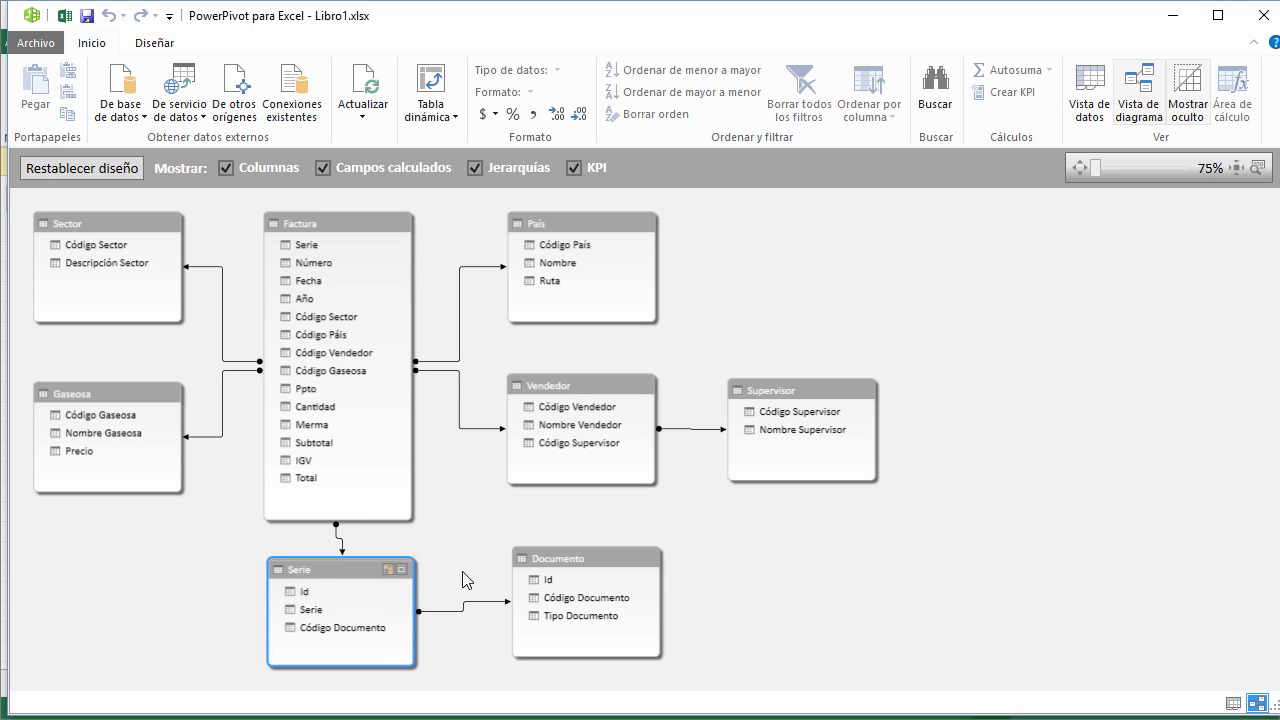
drag(555, 560, 563, 569)
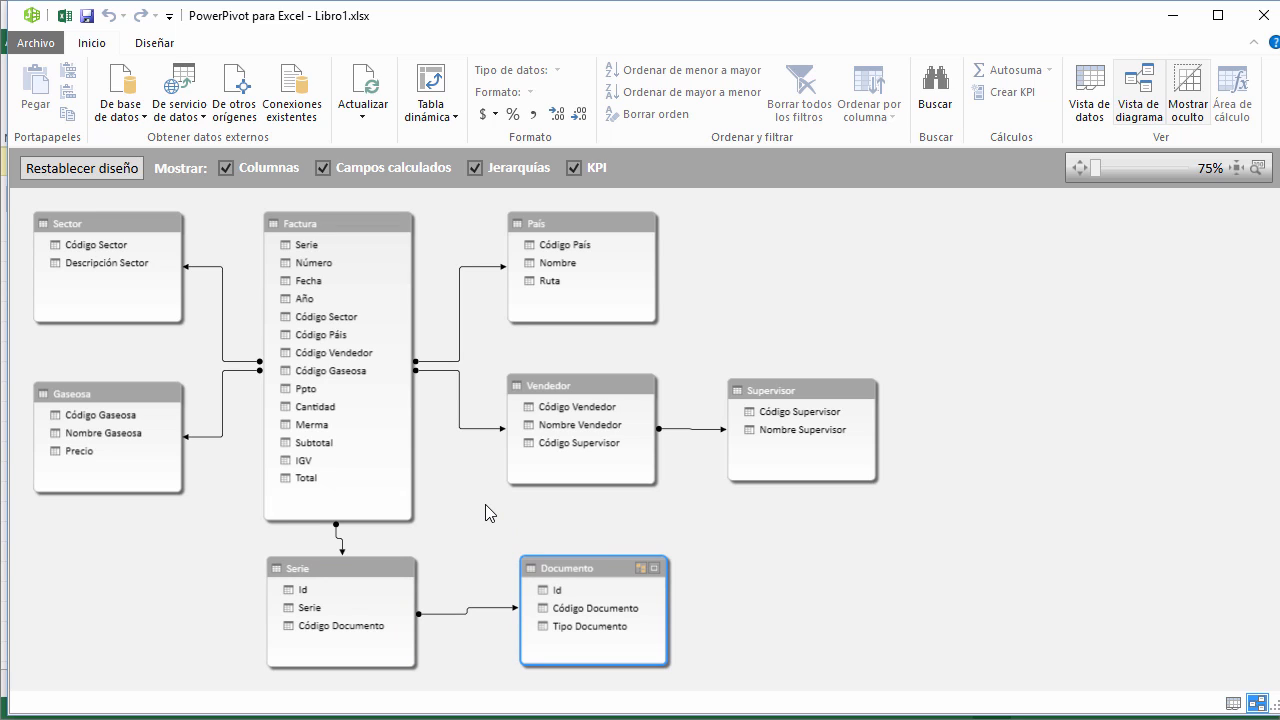
drag(352, 220, 362, 221)
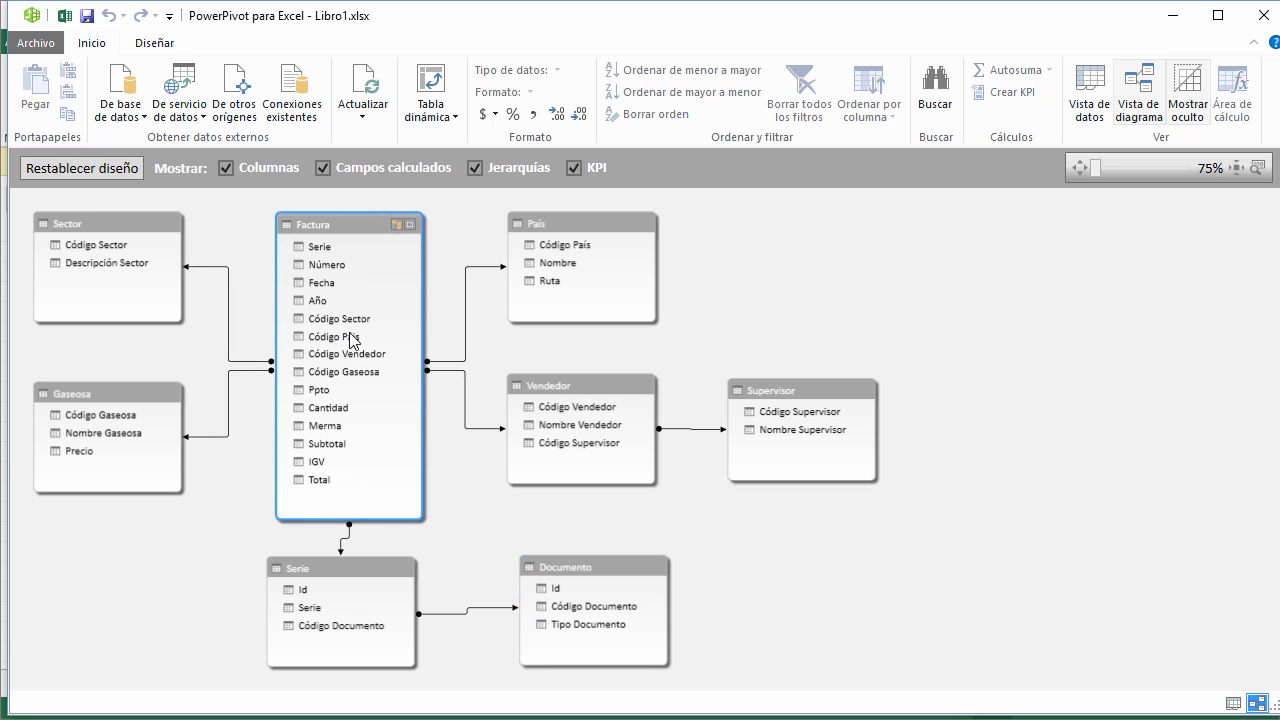
click(89, 15)
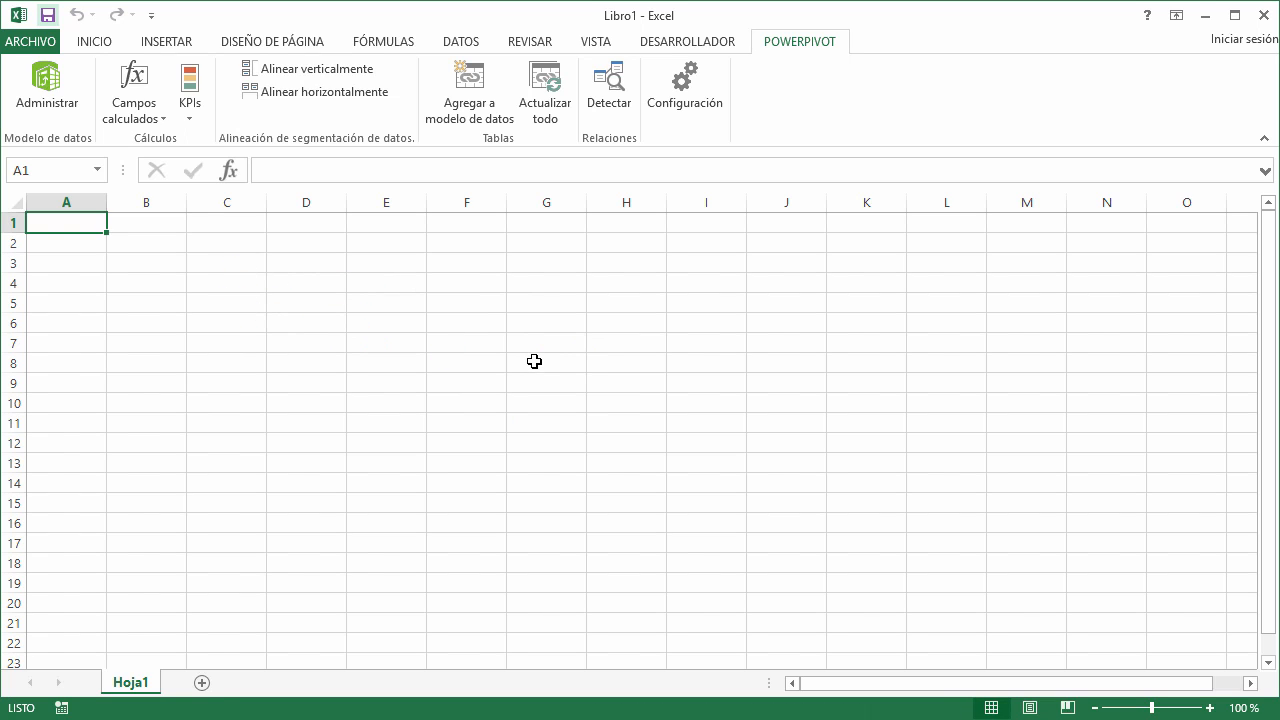
- Reopen the workbook's data model in the PowerPivot window from Excel
click(439, 298)
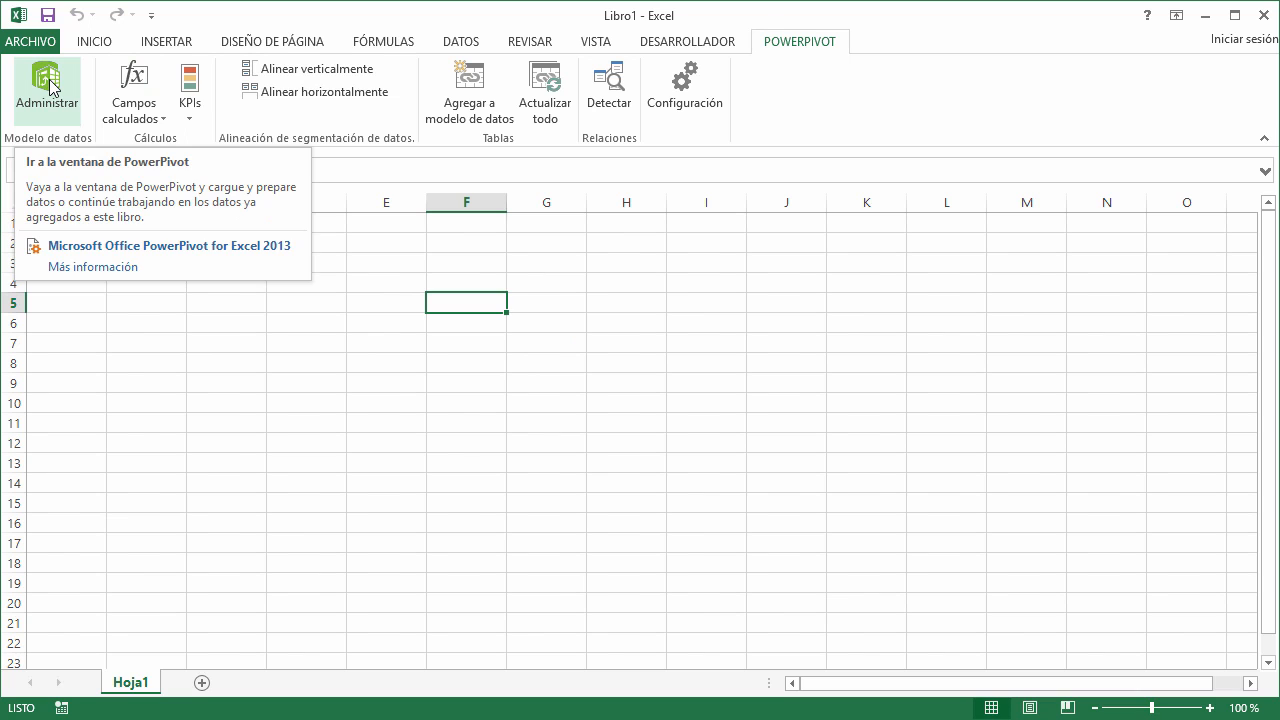
scroll(50, 88, up, 1)
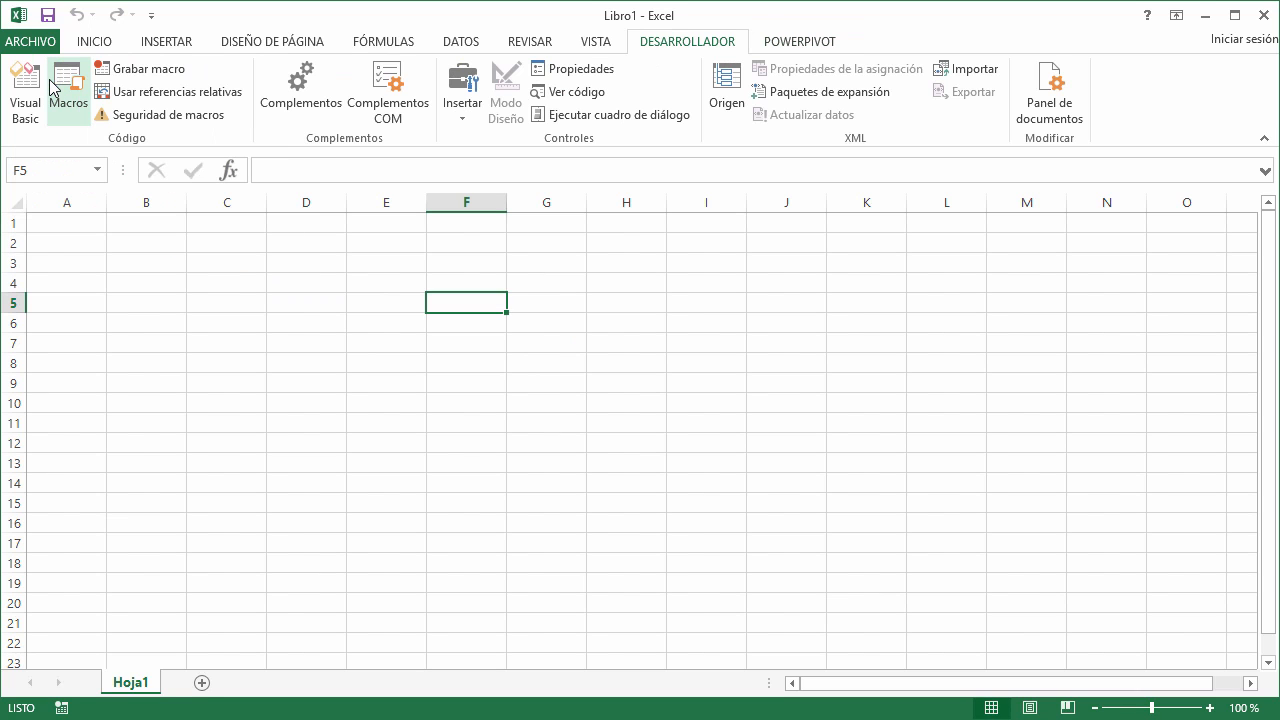
click(805, 42)
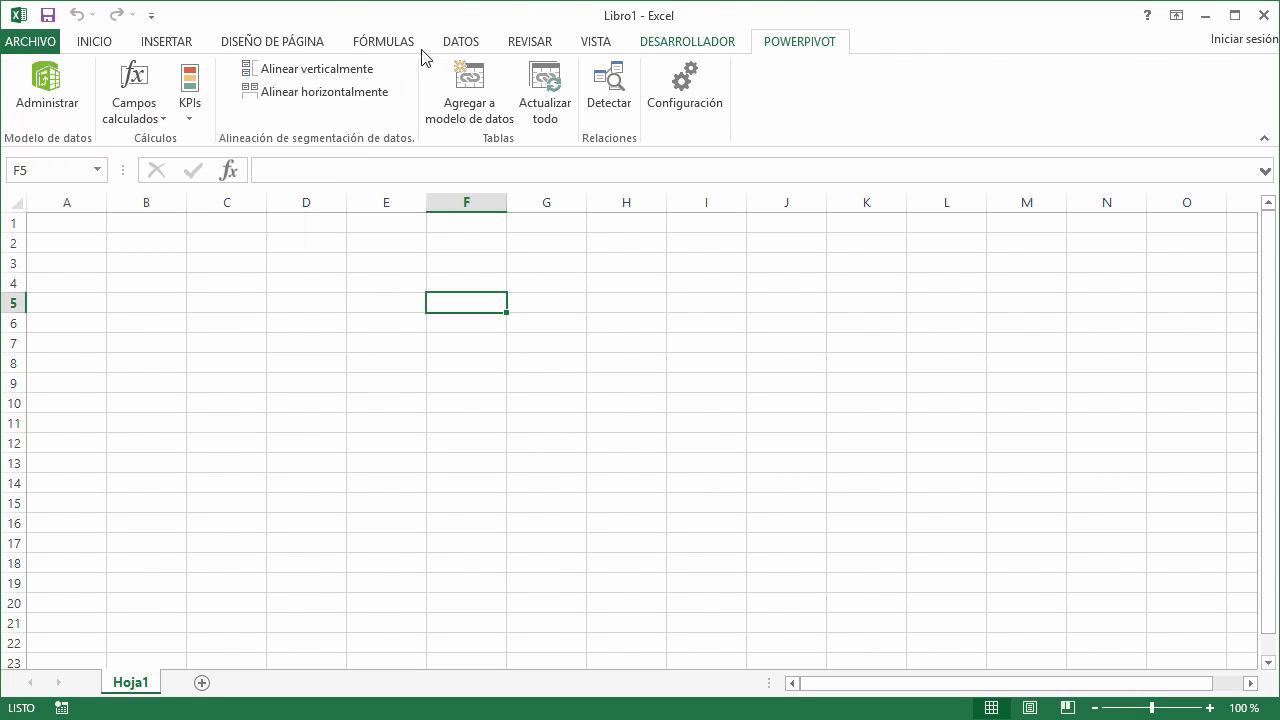
click(46, 88)
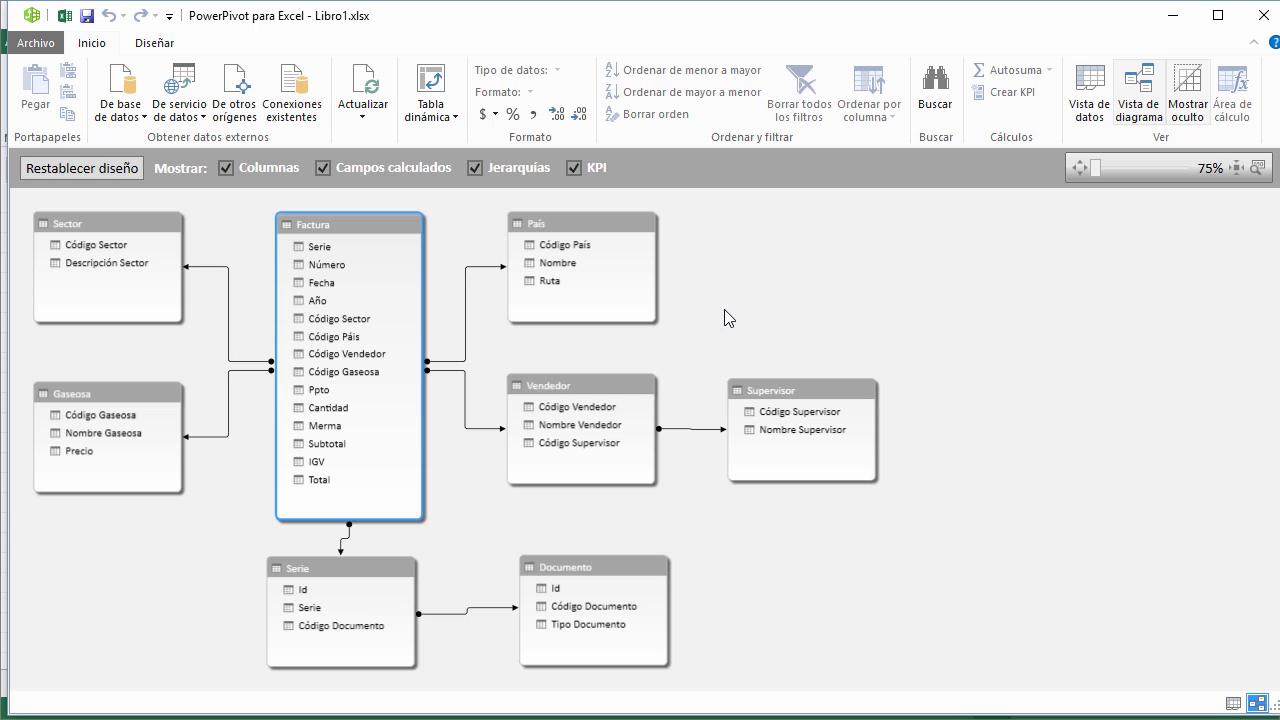
- Insert a set of four PivotCharts from the data model on a new worksheet
click(437, 117)
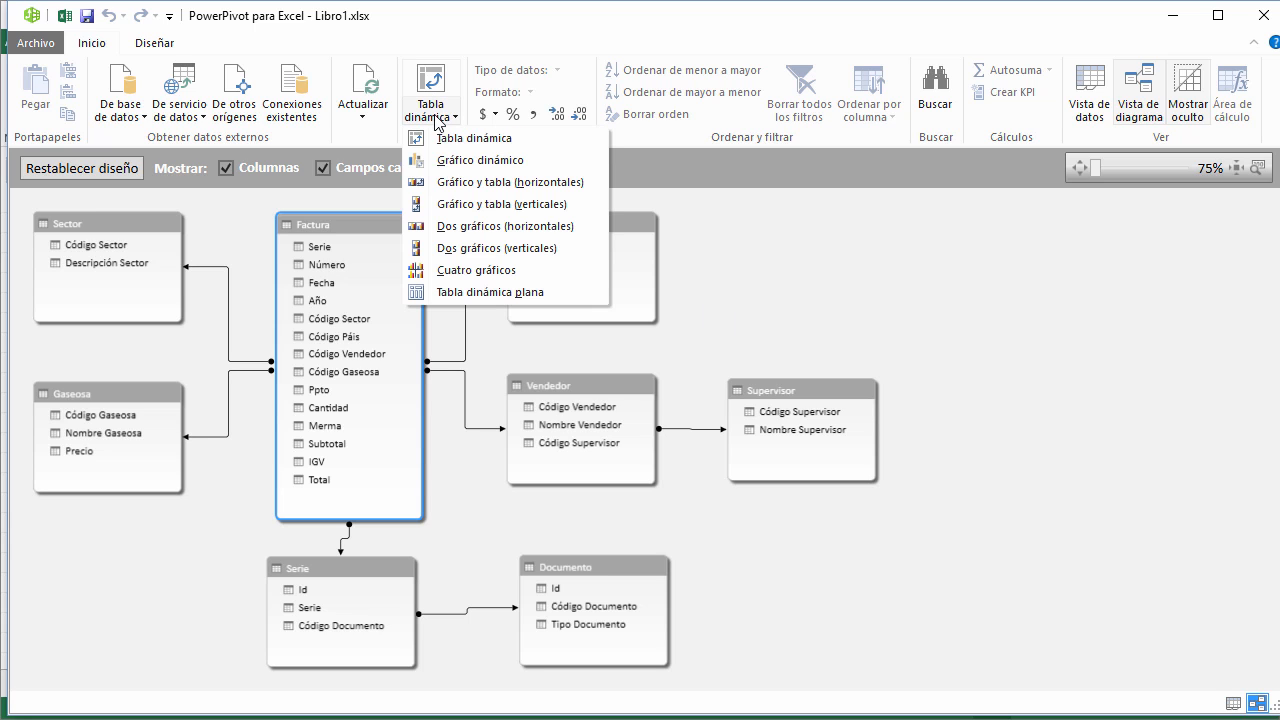
click(457, 270)
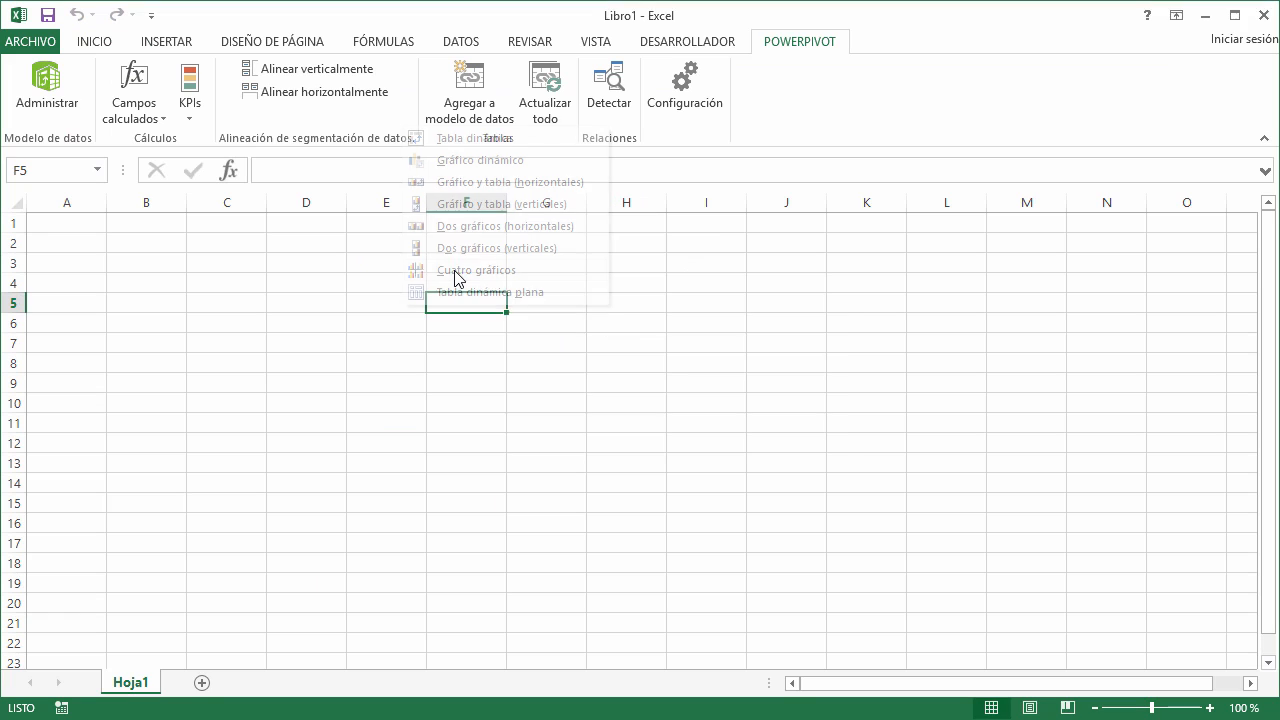
click(703, 424)
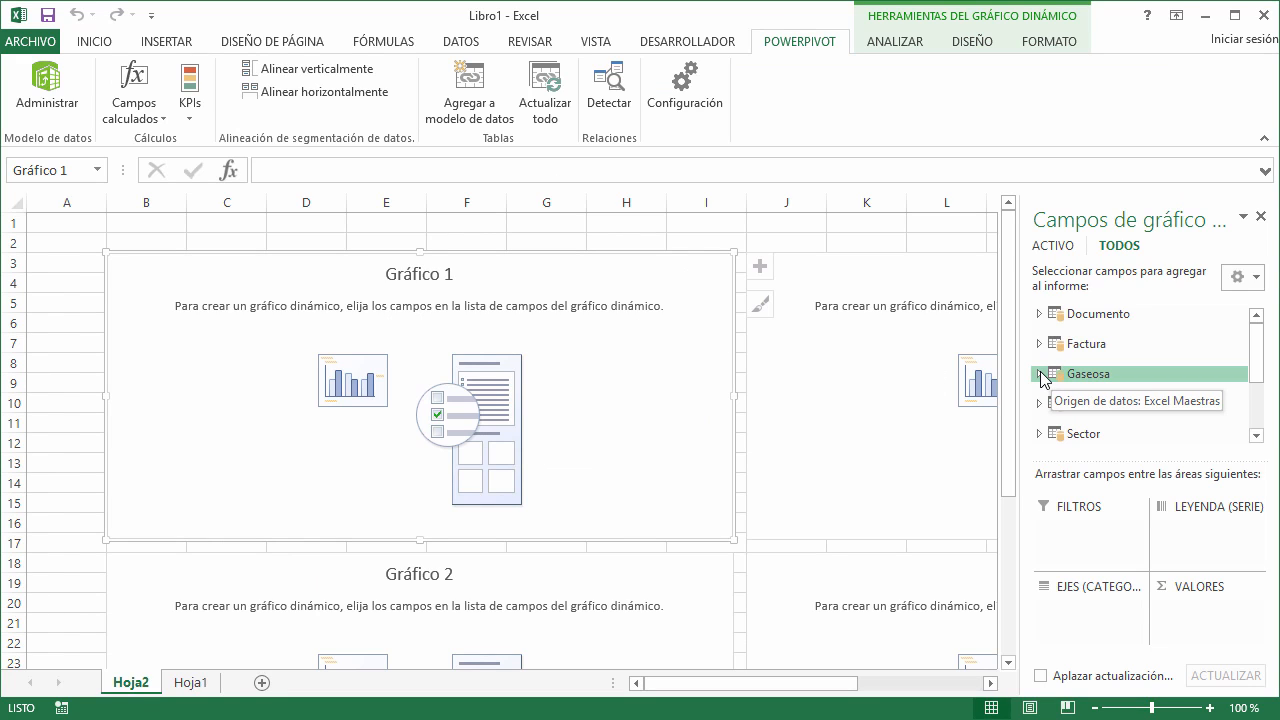
- Build Gráfico 1 with Nombre Gaseosa from the Gaseosa table as axis categories and Cantidad from Factura as summed values
click(1041, 373)
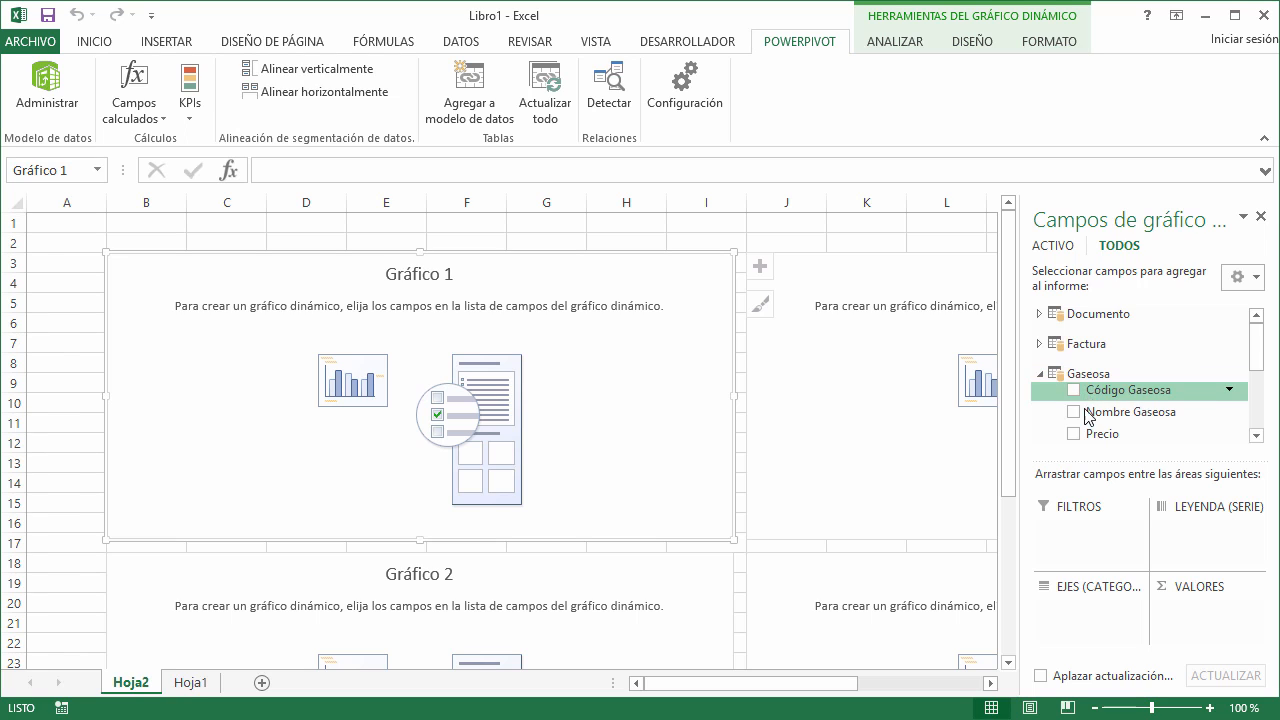
drag(1088, 414, 1060, 615)
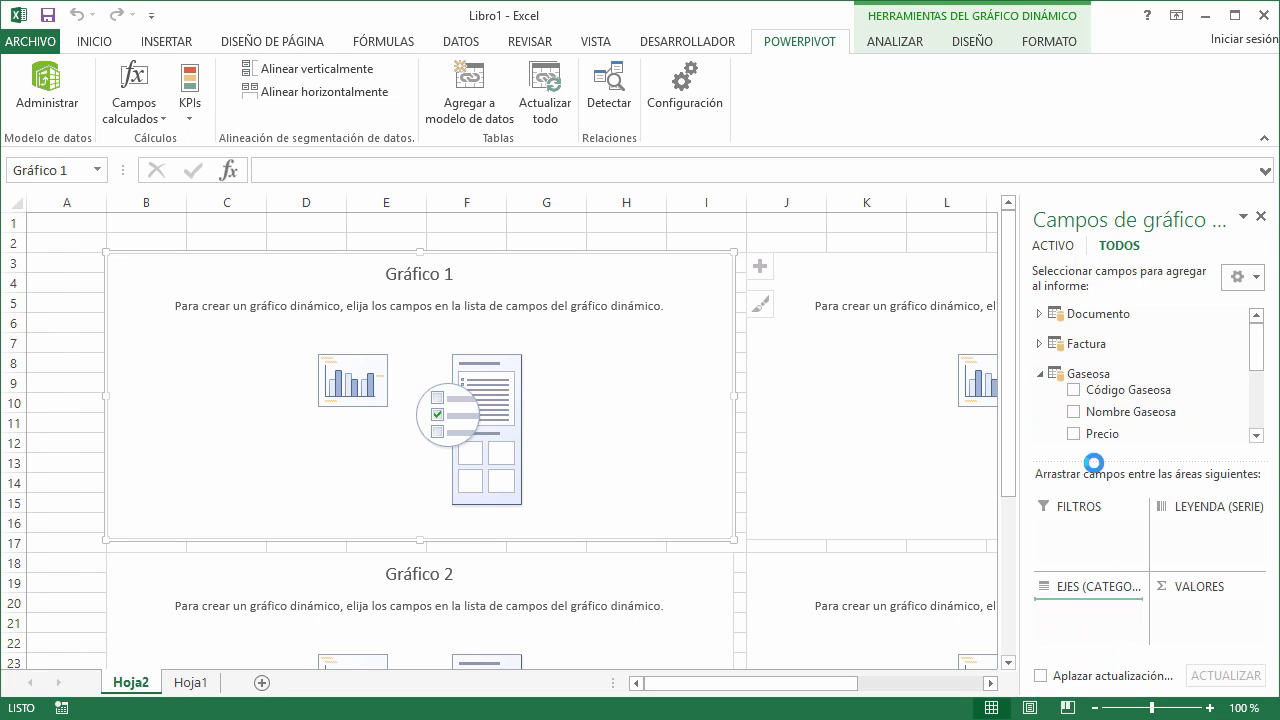
click(1040, 344)
scroll(1040, 372, down, 5)
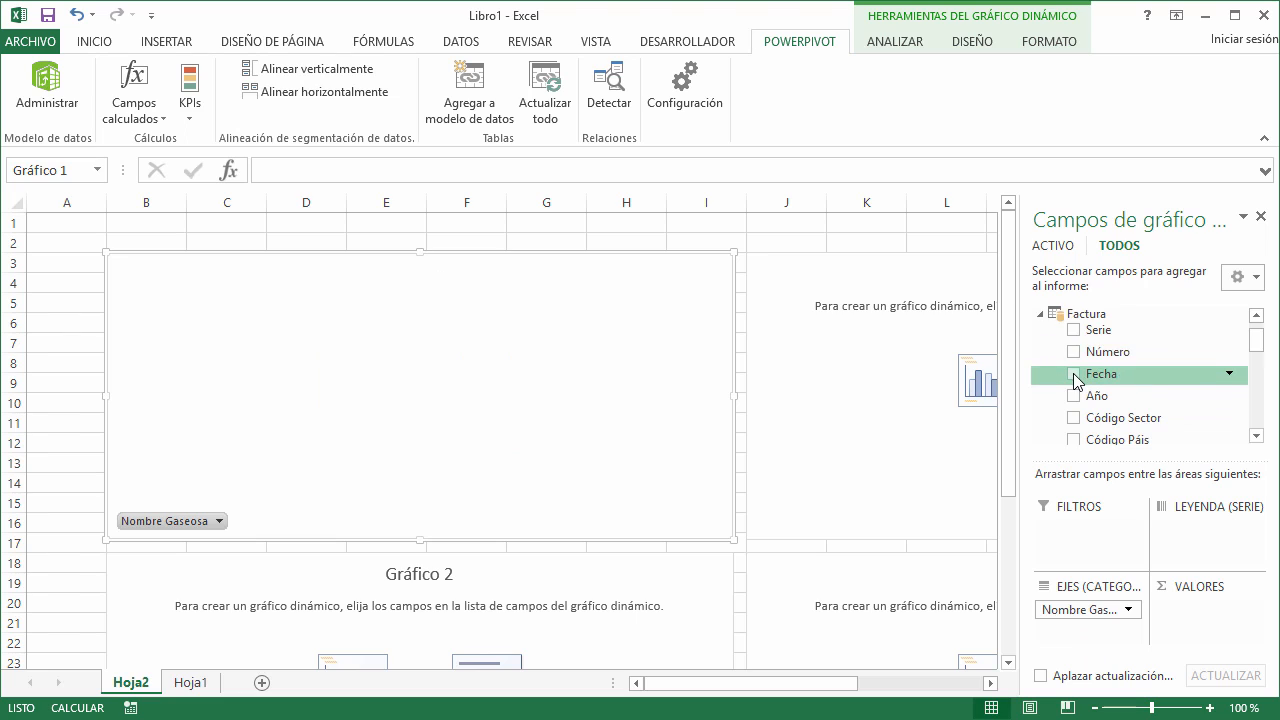
scroll(1075, 378, down, 1)
drag(1076, 381, 1171, 598)
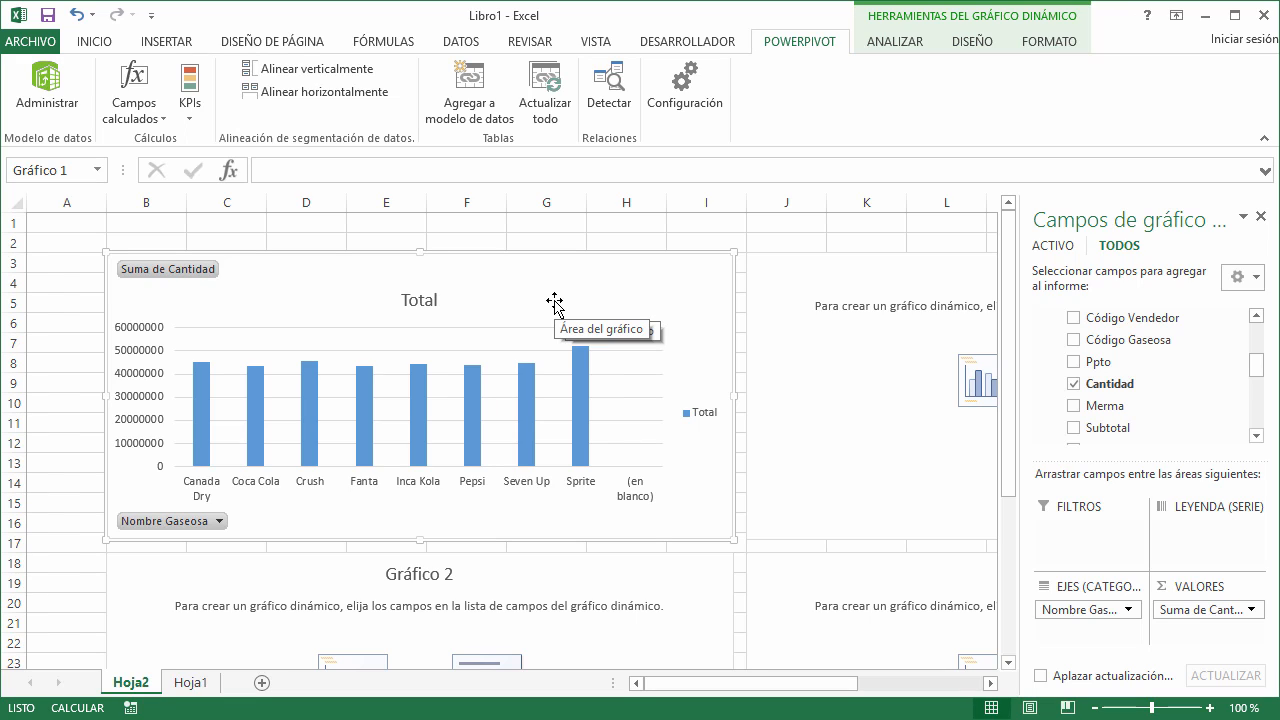
- Change the first PivotChart to the basic Circular (pie) chart type
click(968, 42)
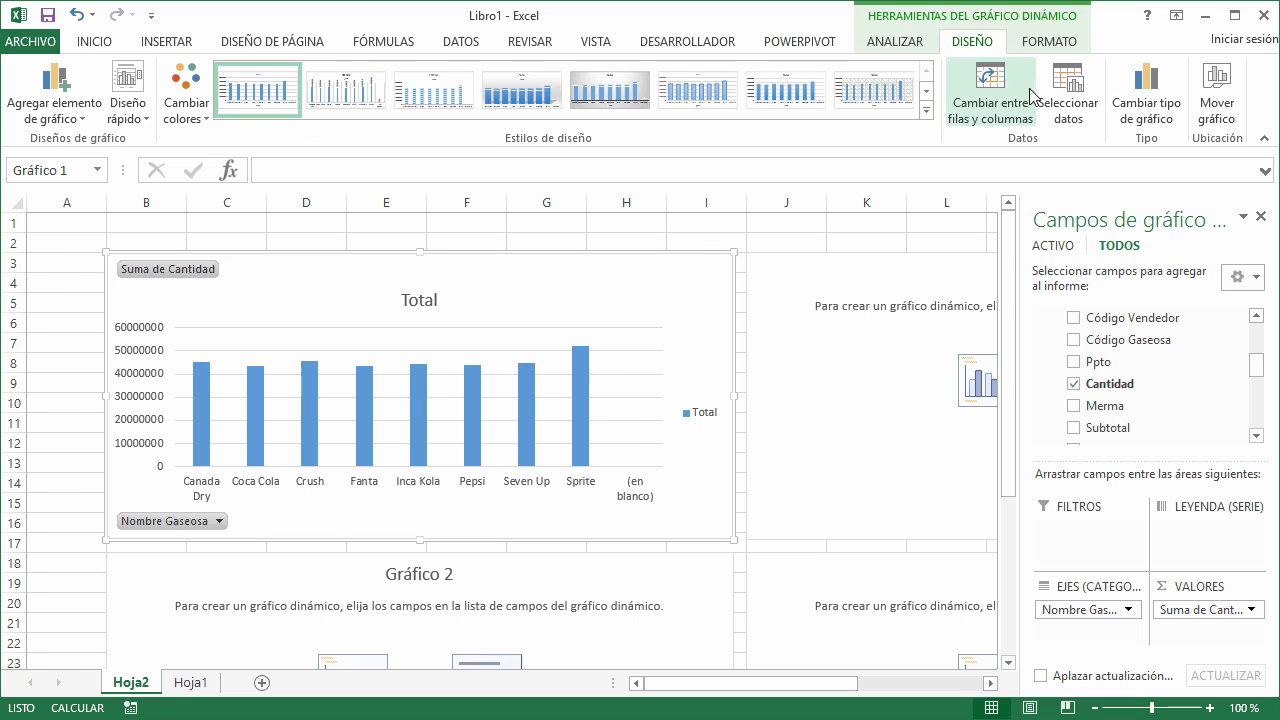
click(1063, 101)
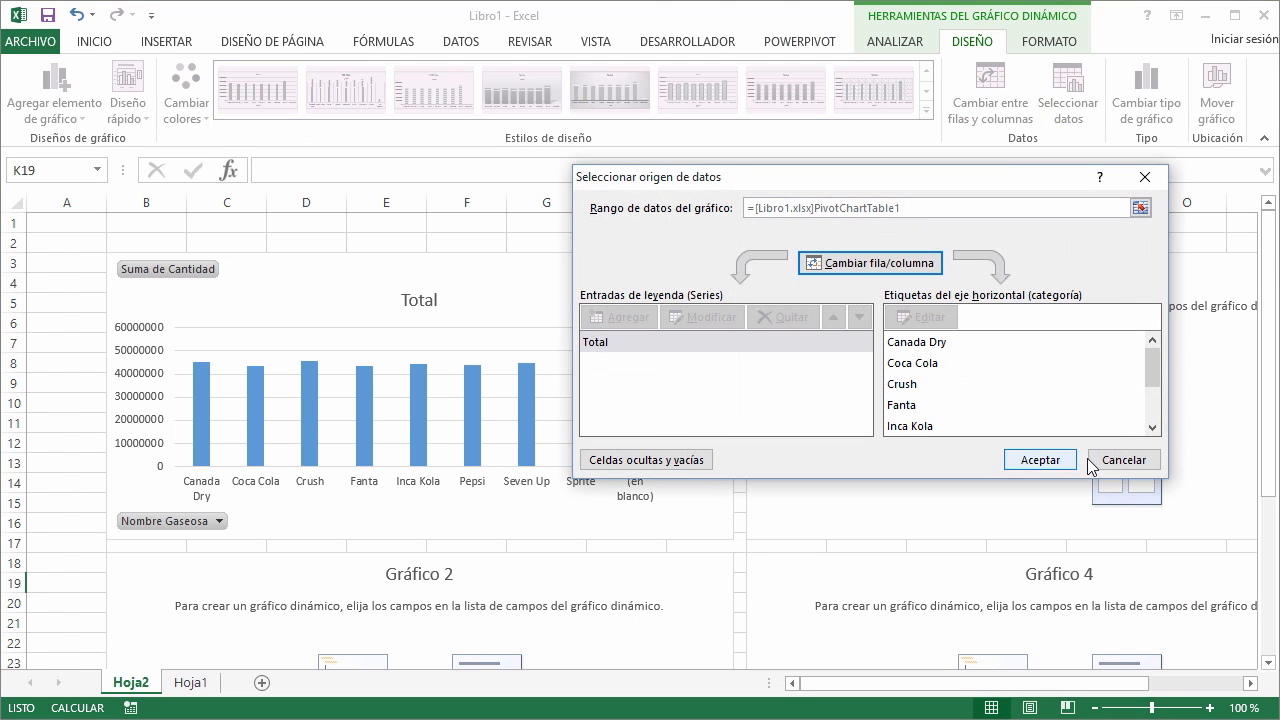
click(1122, 456)
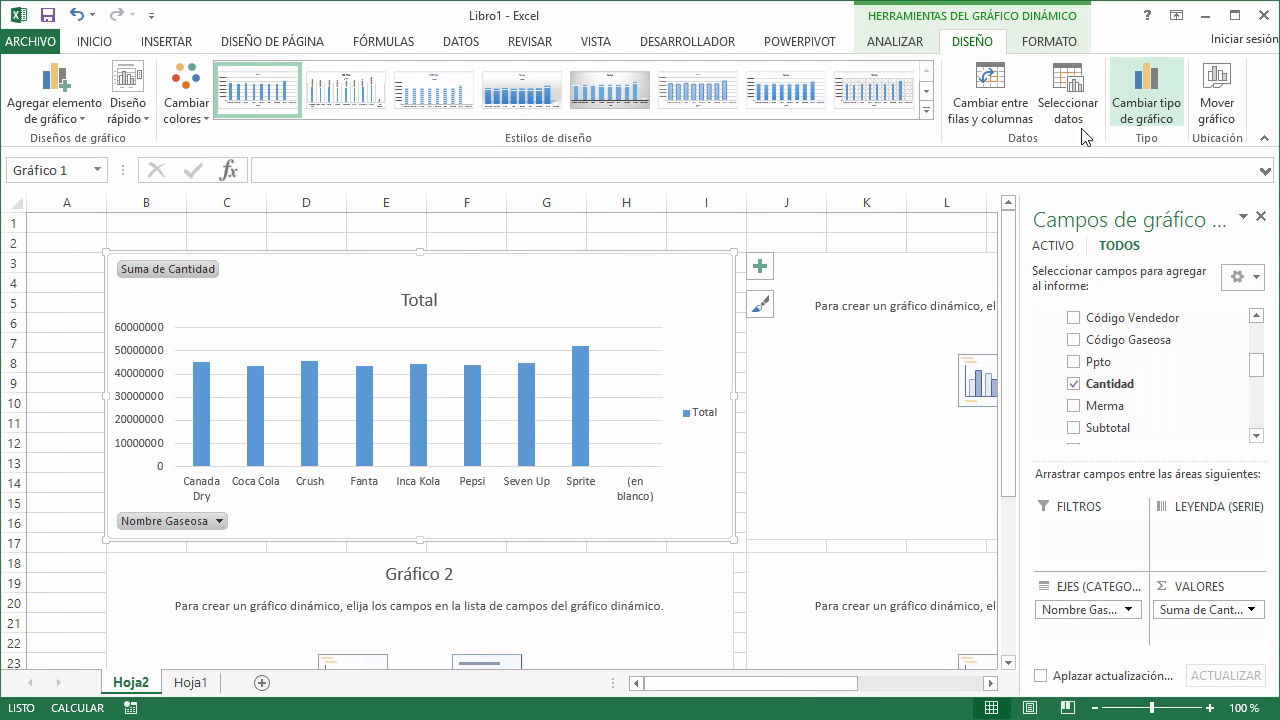
click(1147, 100)
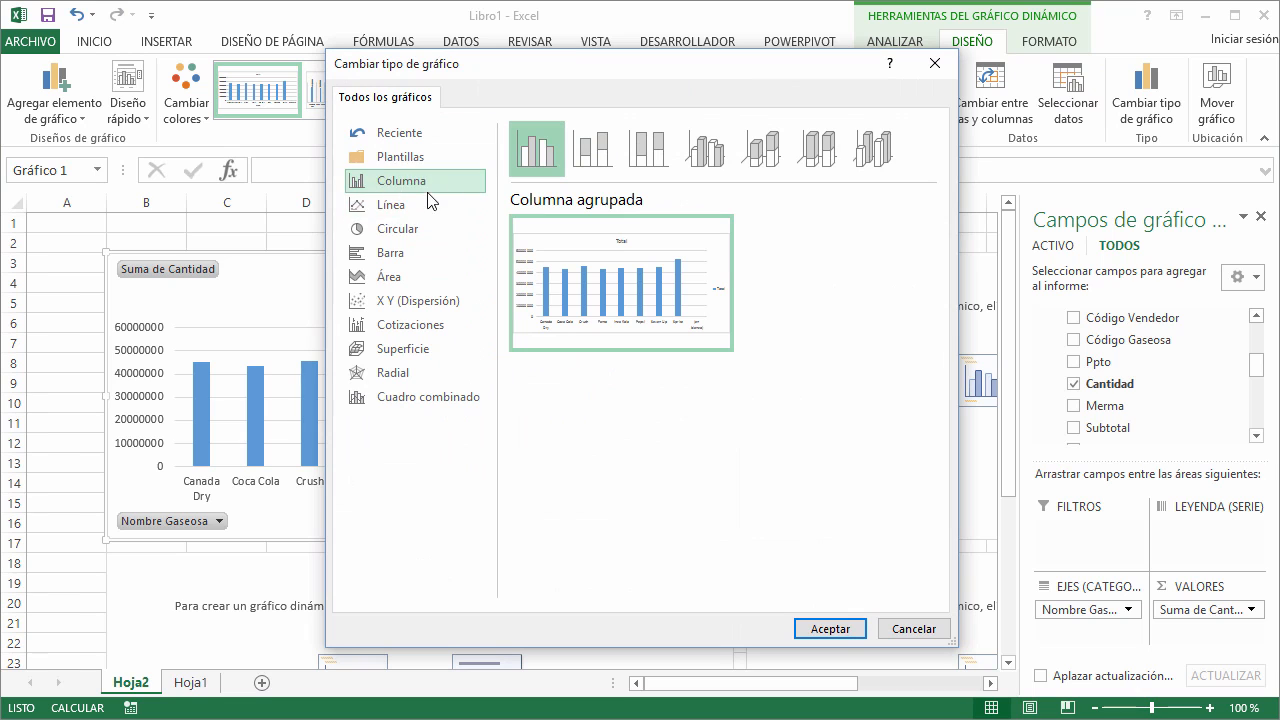
click(387, 232)
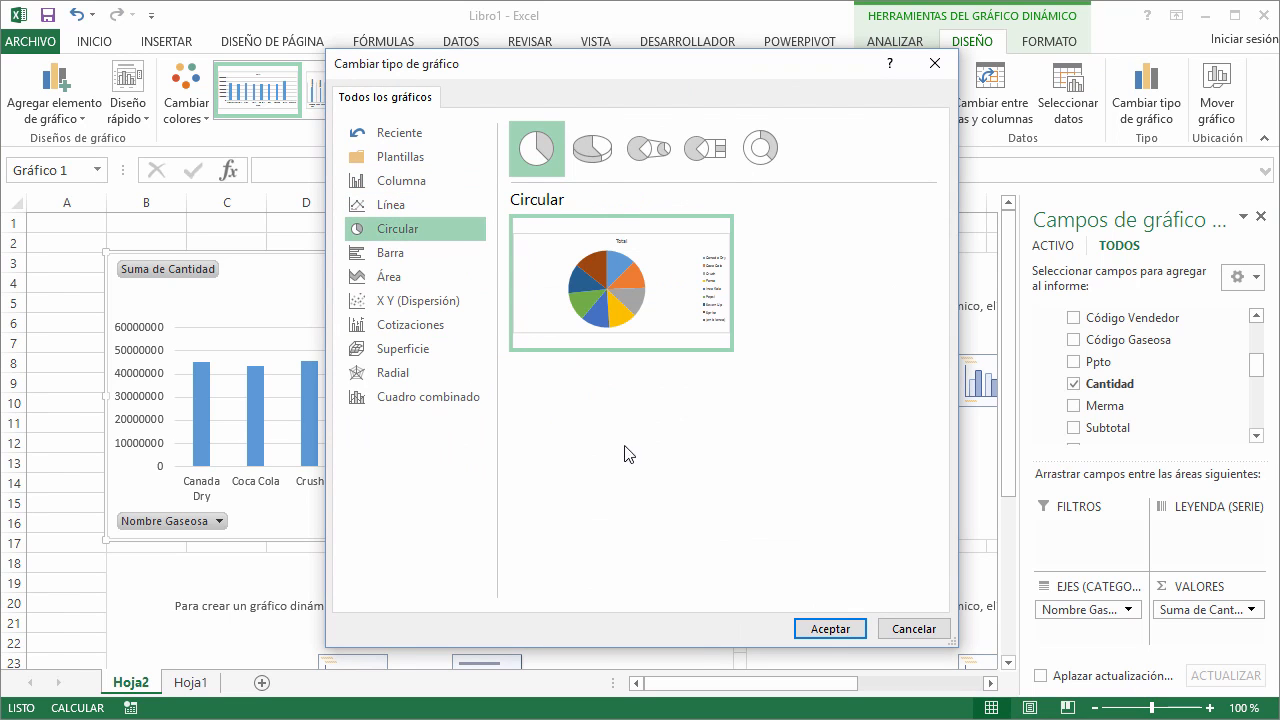
click(828, 628)
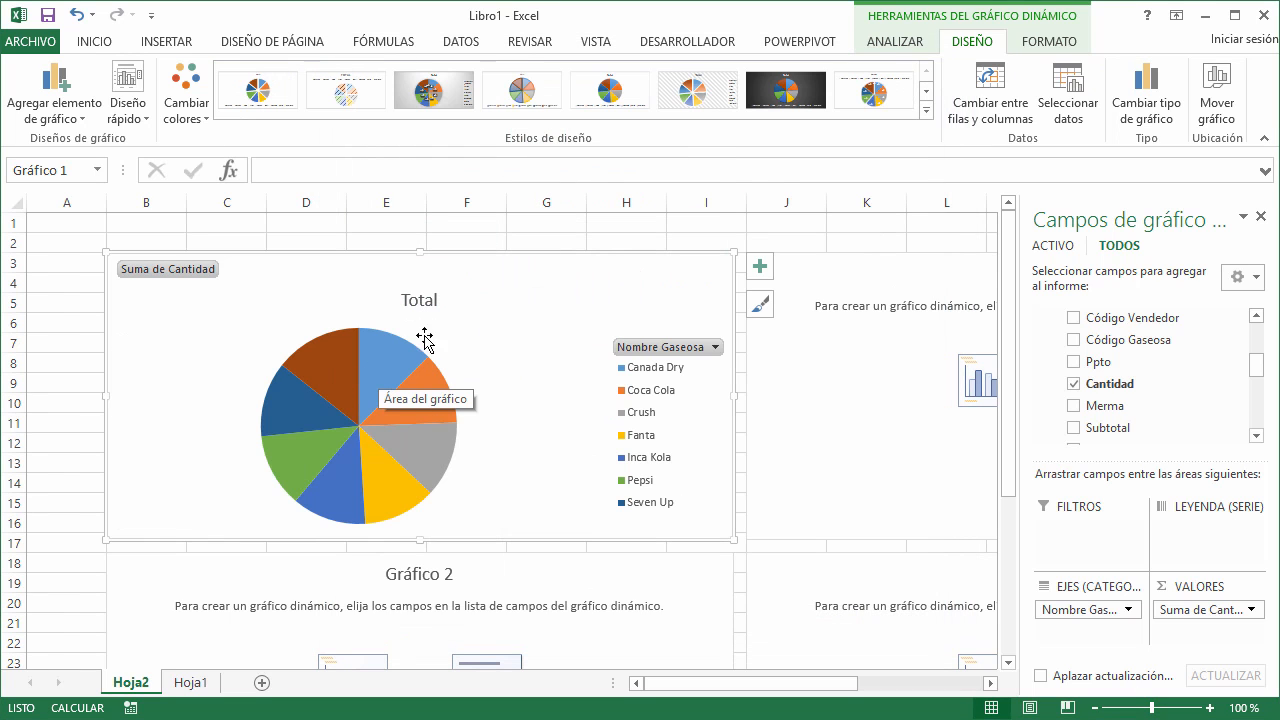
- Set up Gráfico 2 with Nombre from País as axis categories and Descripción Sector from Sector as the legend series
scroll(520, 515, down, 1)
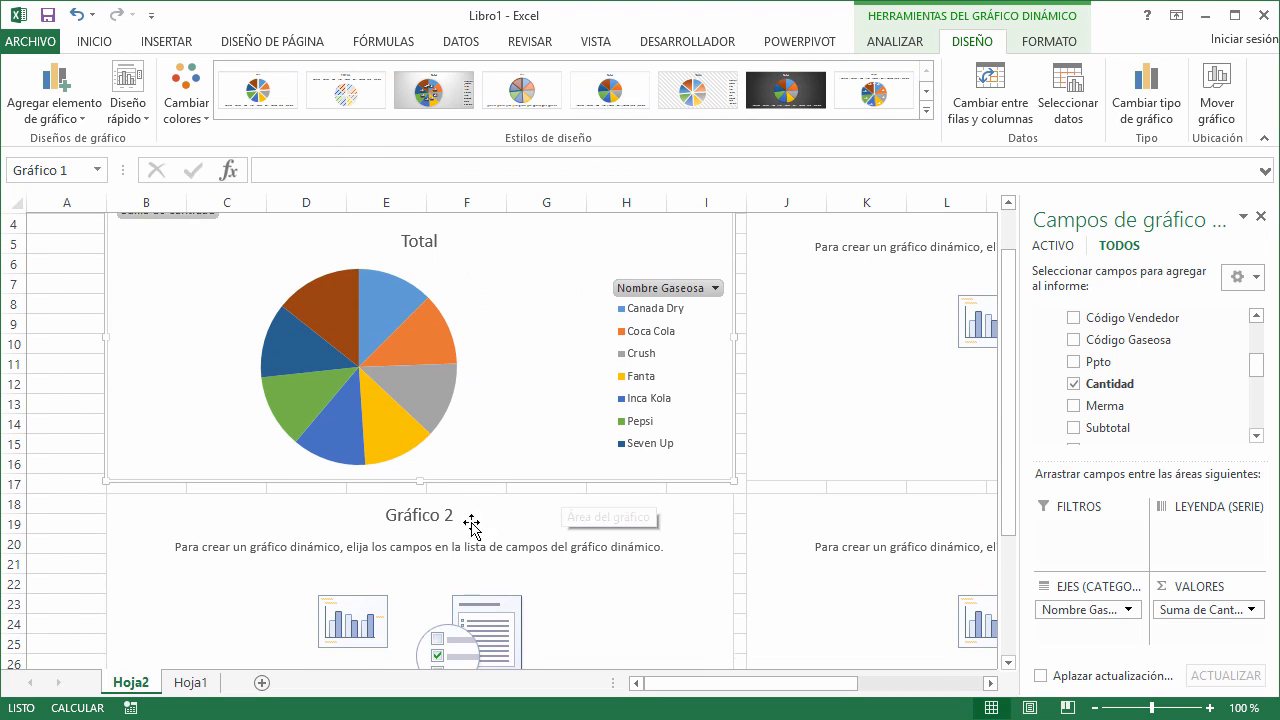
click(490, 502)
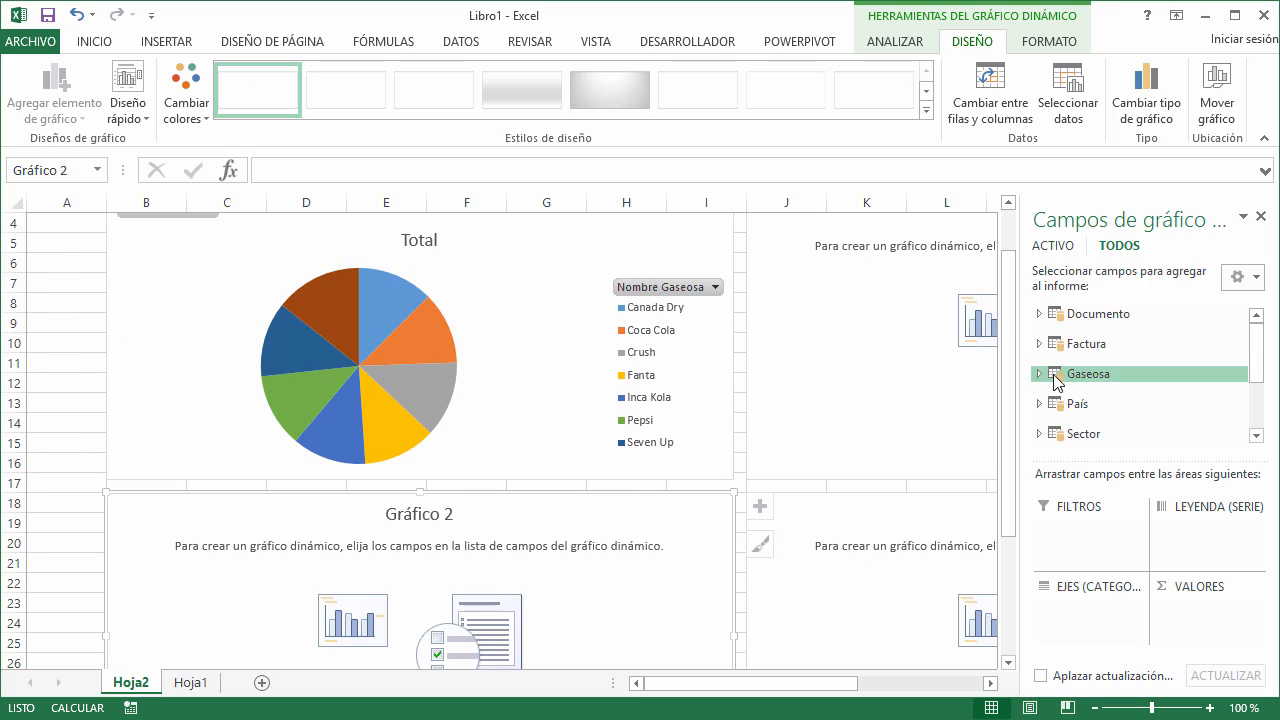
click(1039, 404)
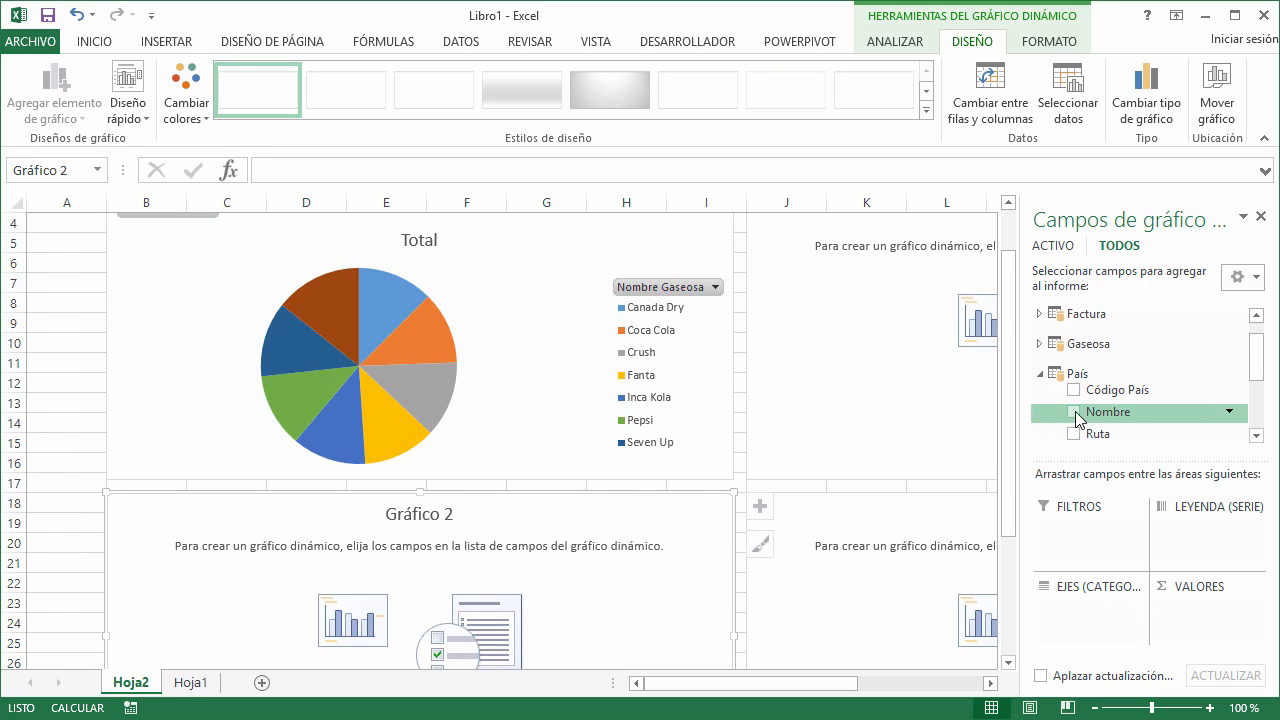
drag(1078, 418, 1088, 650)
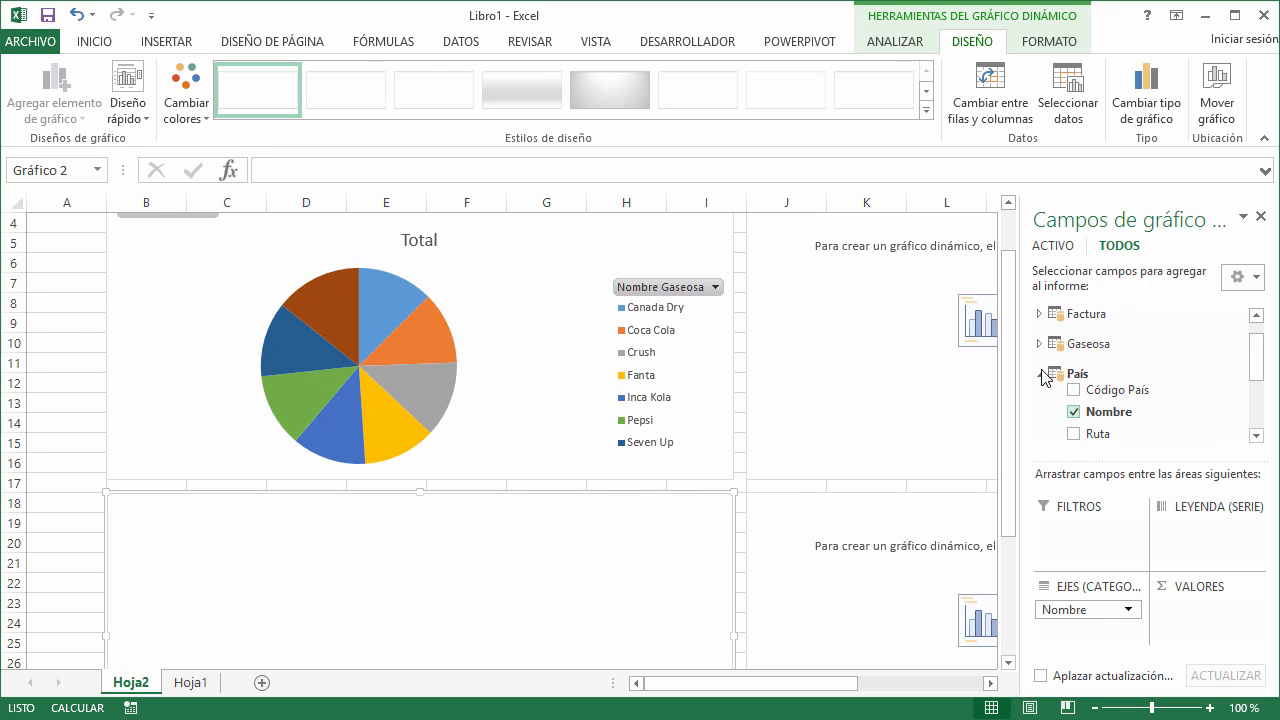
click(1042, 374)
click(1040, 404)
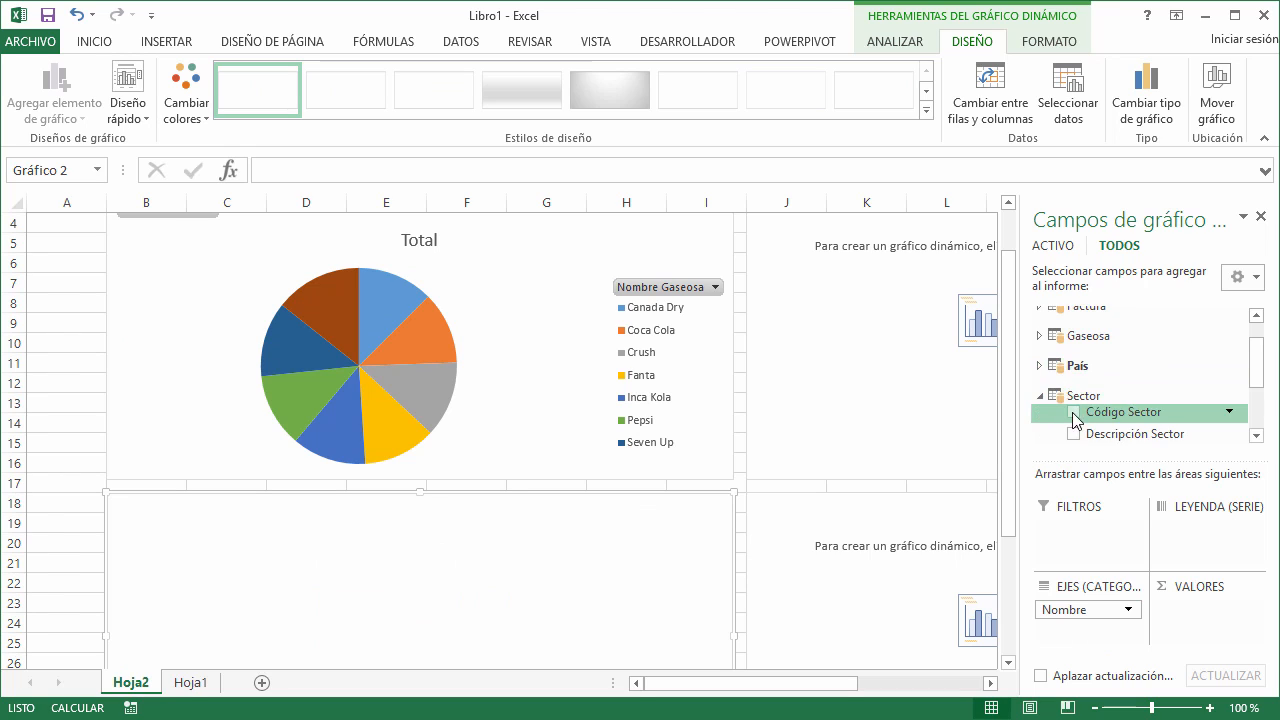
drag(1086, 389, 1182, 524)
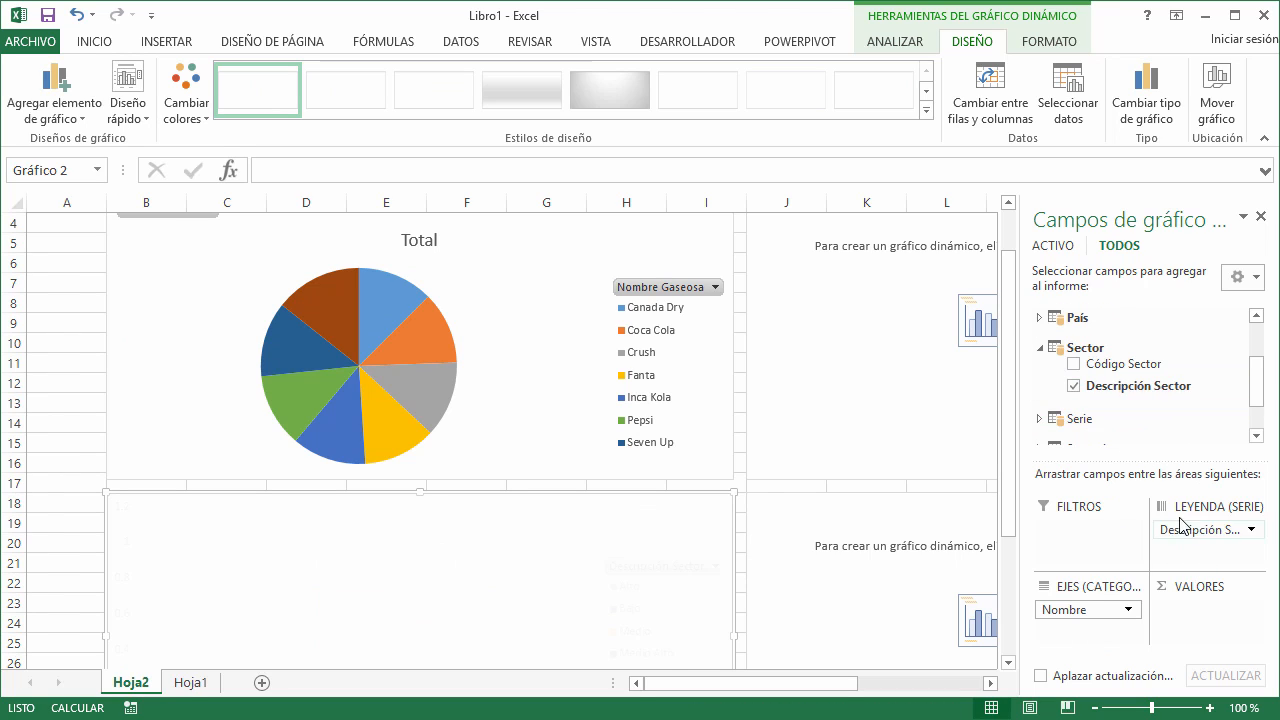
- Add Cantidad from the Factura table as the summed values of Gráfico 2
scroll(1066, 371, up, 3)
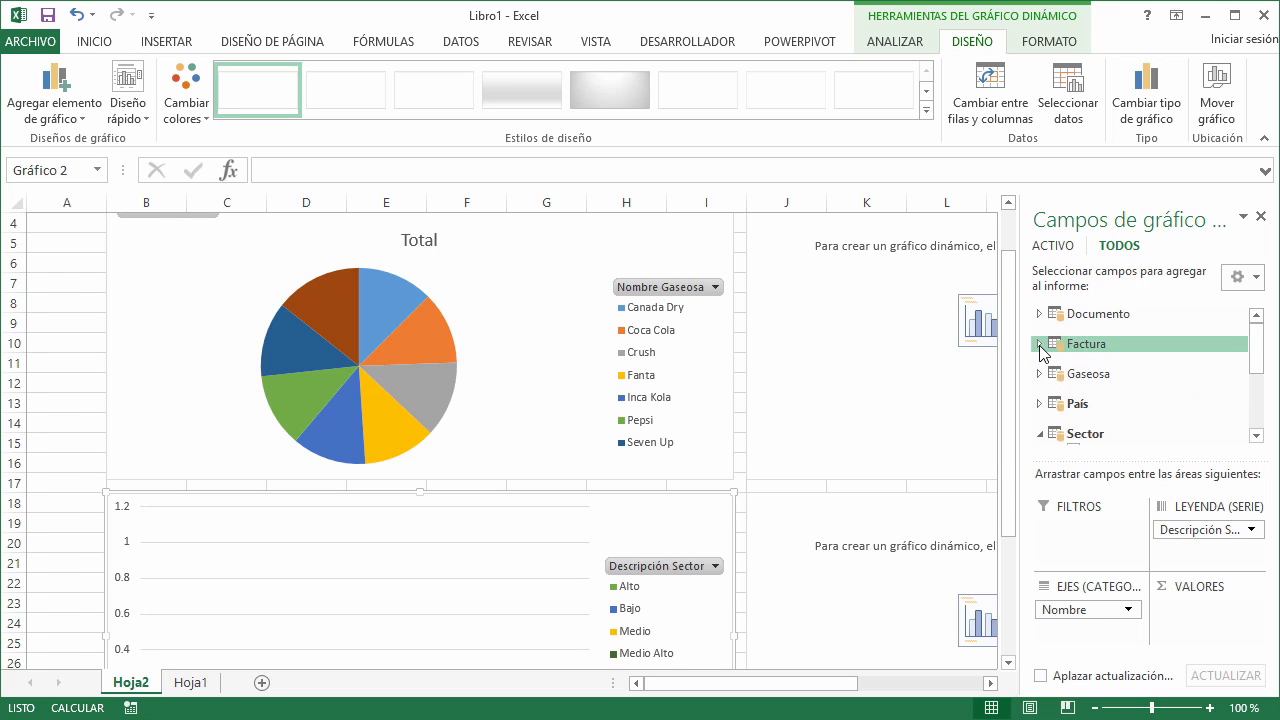
click(1040, 344)
scroll(1052, 360, down, 3)
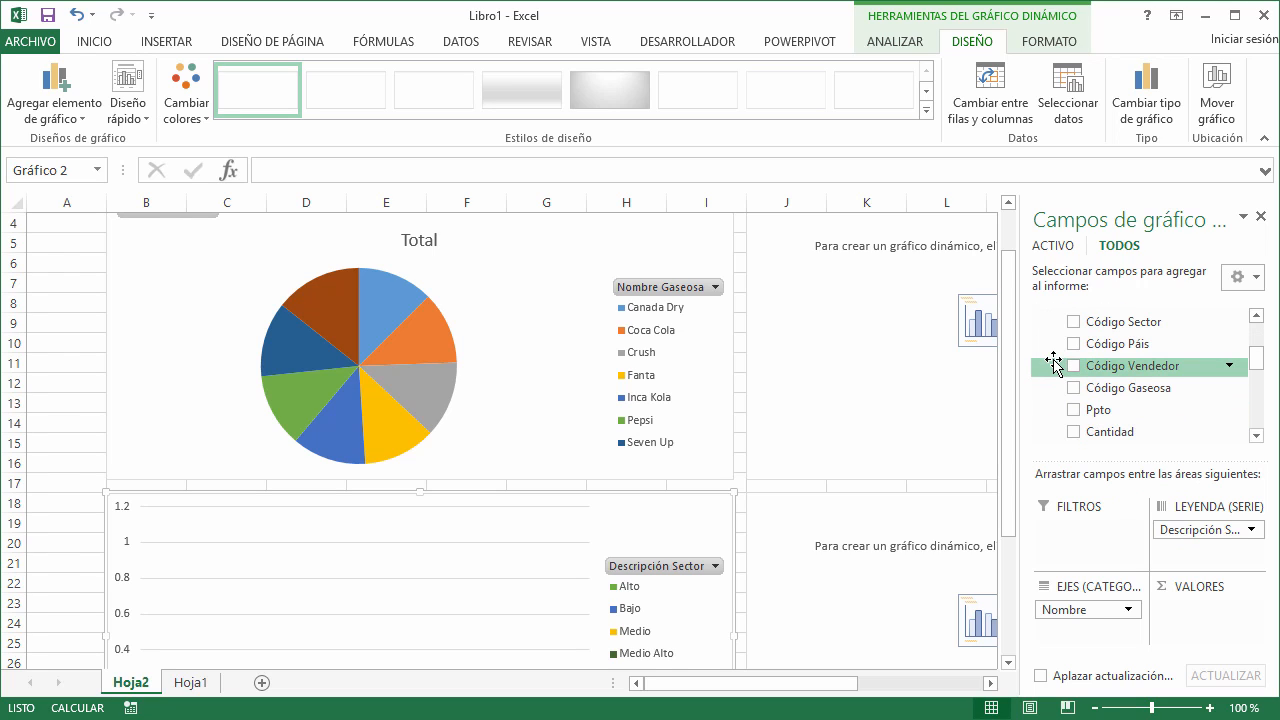
drag(1103, 432, 1208, 612)
- Apply the dark chart style Estilo 13 to the country and sector chart
scroll(547, 452, down, 2)
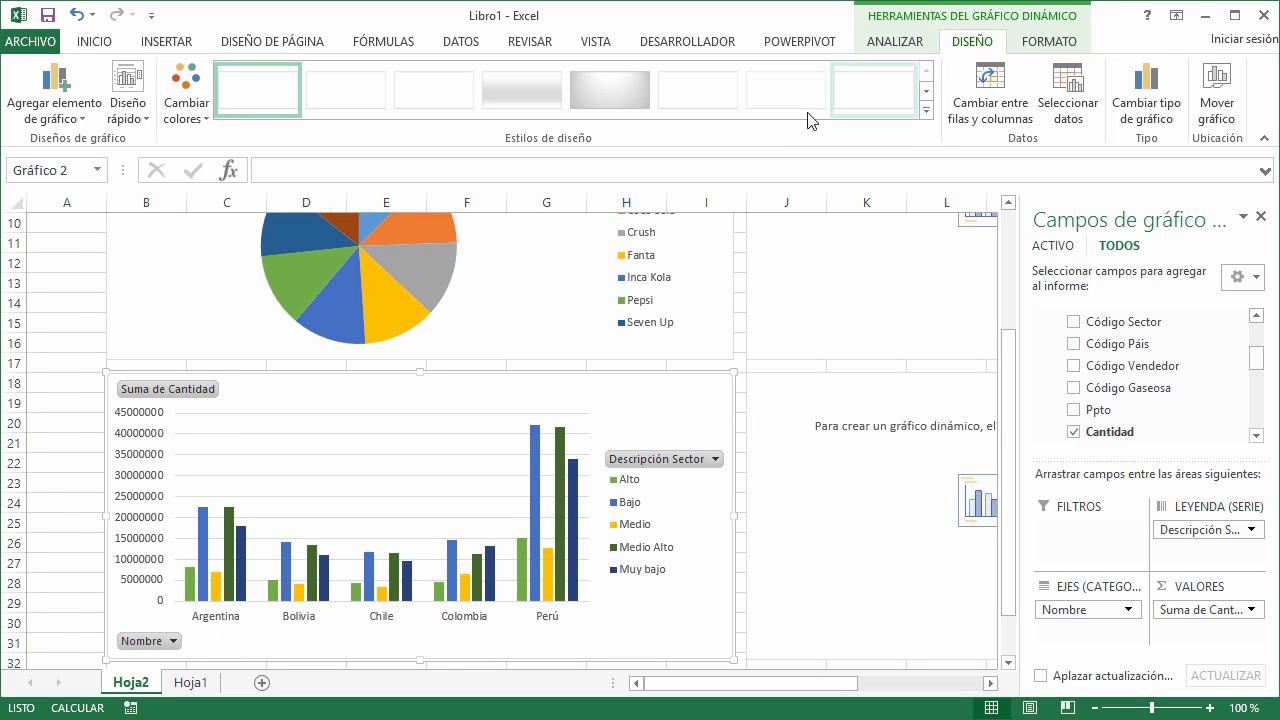
click(926, 111)
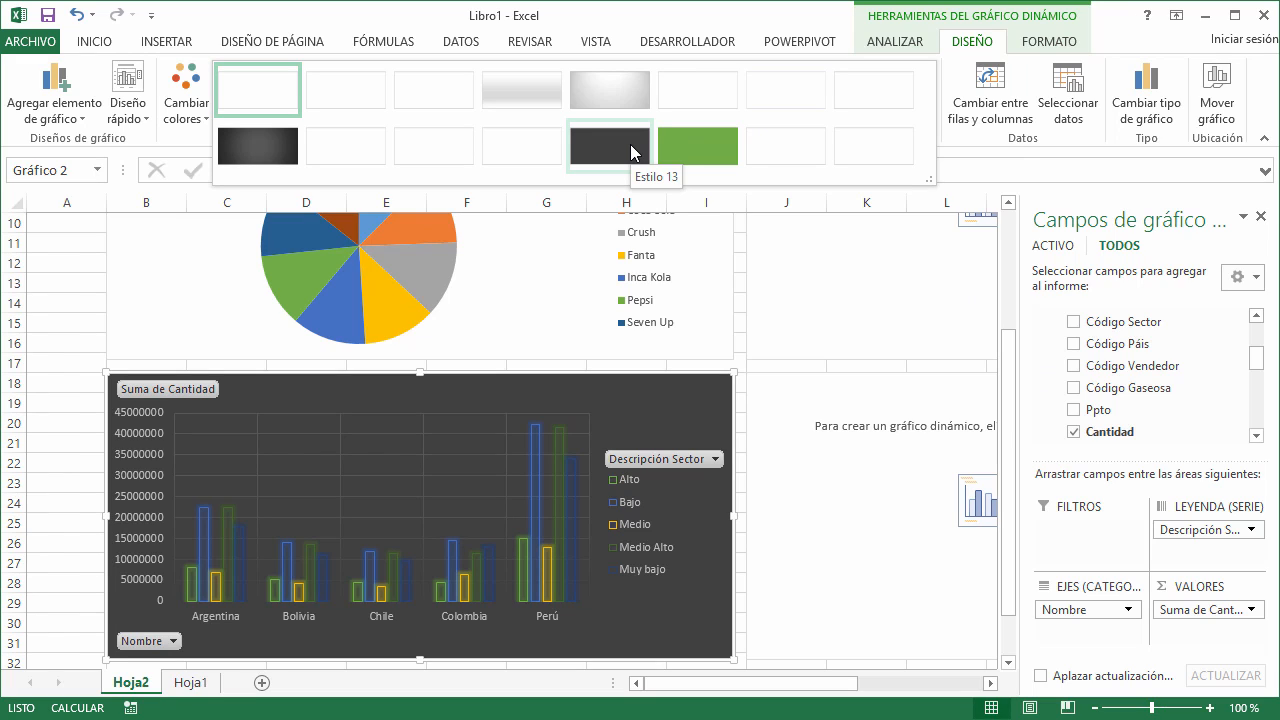
click(631, 153)
- Set Nombre Supervisor from the Supervisor table as the axis categories of Gráfico 3
scroll(811, 337, up, 3)
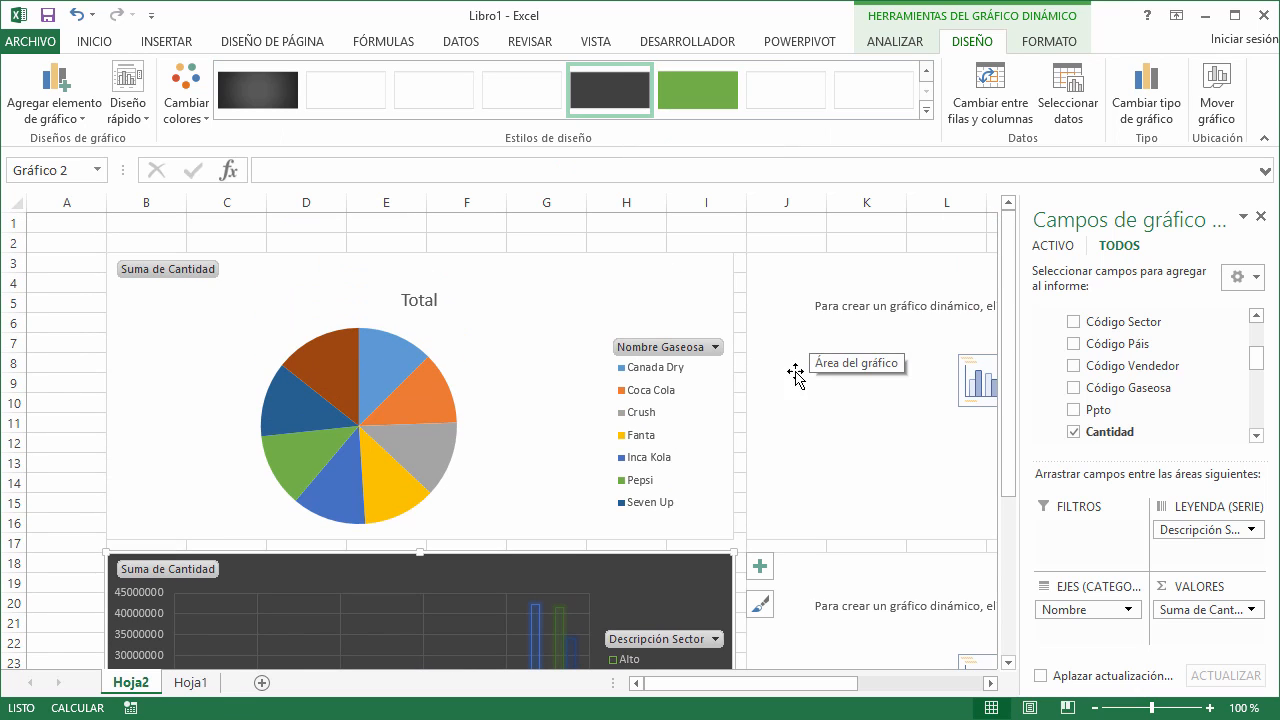
drag(811, 686, 882, 686)
click(848, 264)
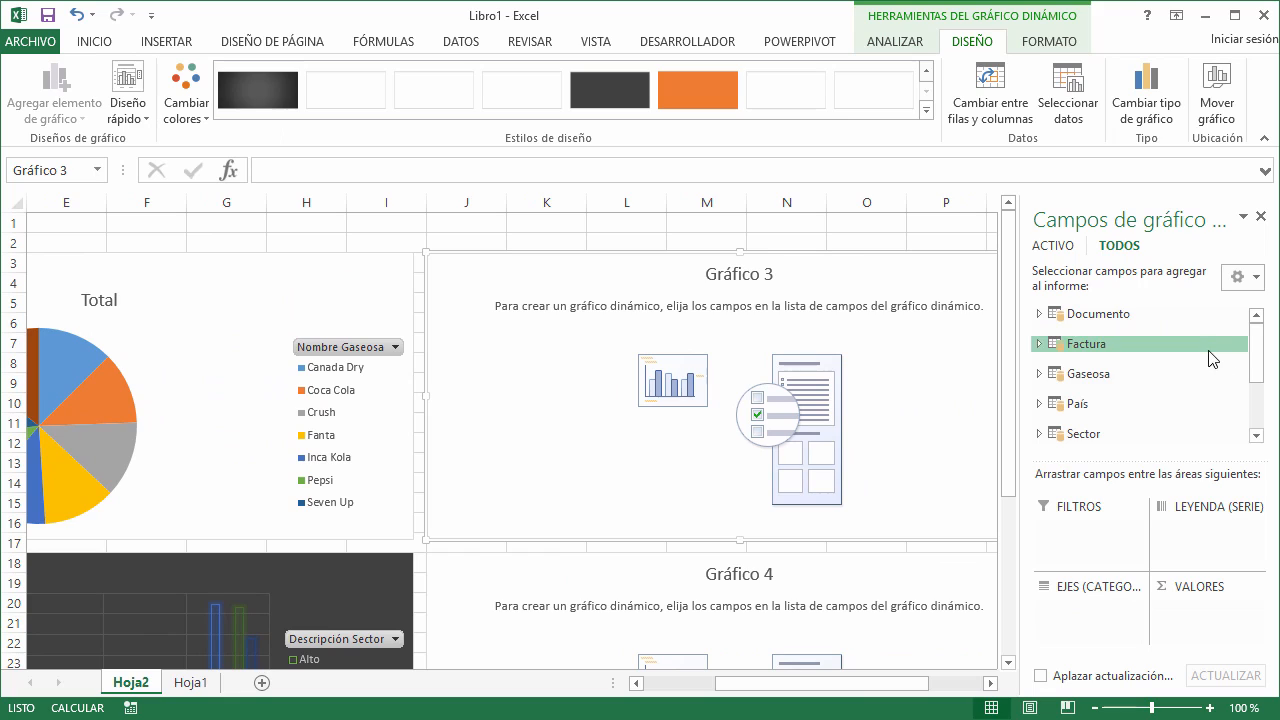
drag(1259, 366, 1258, 390)
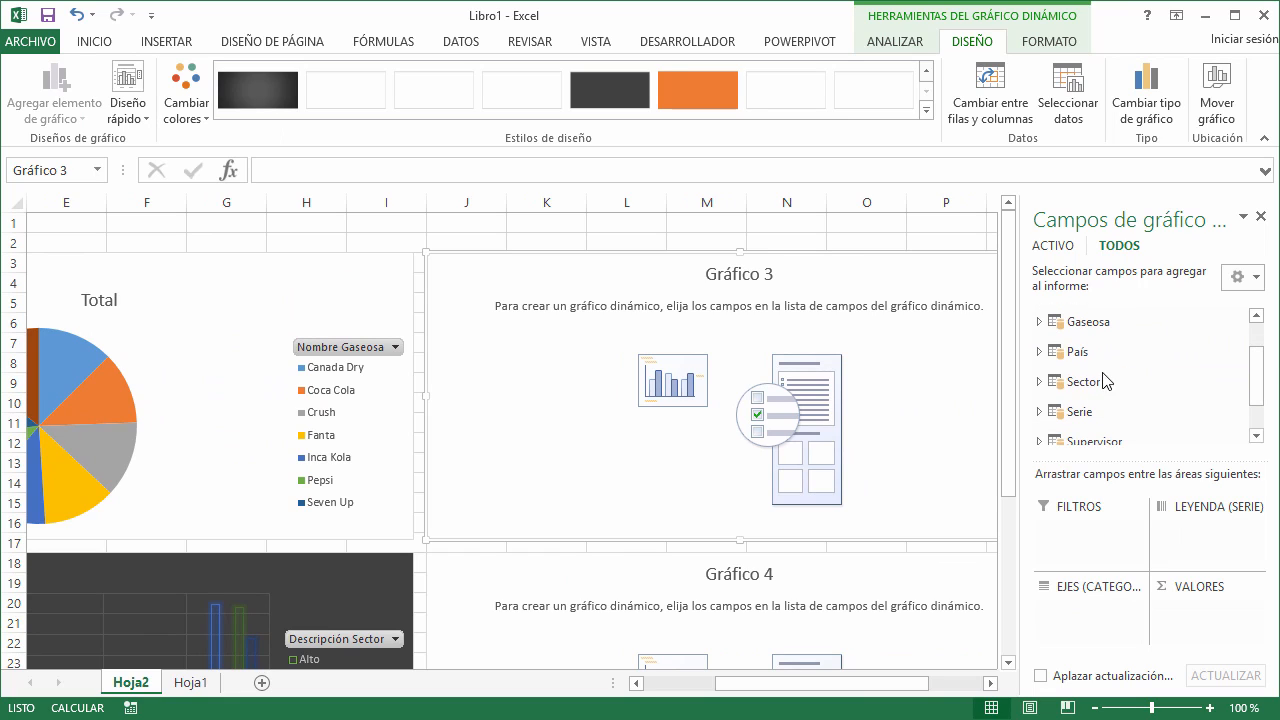
scroll(1043, 420, down, 1)
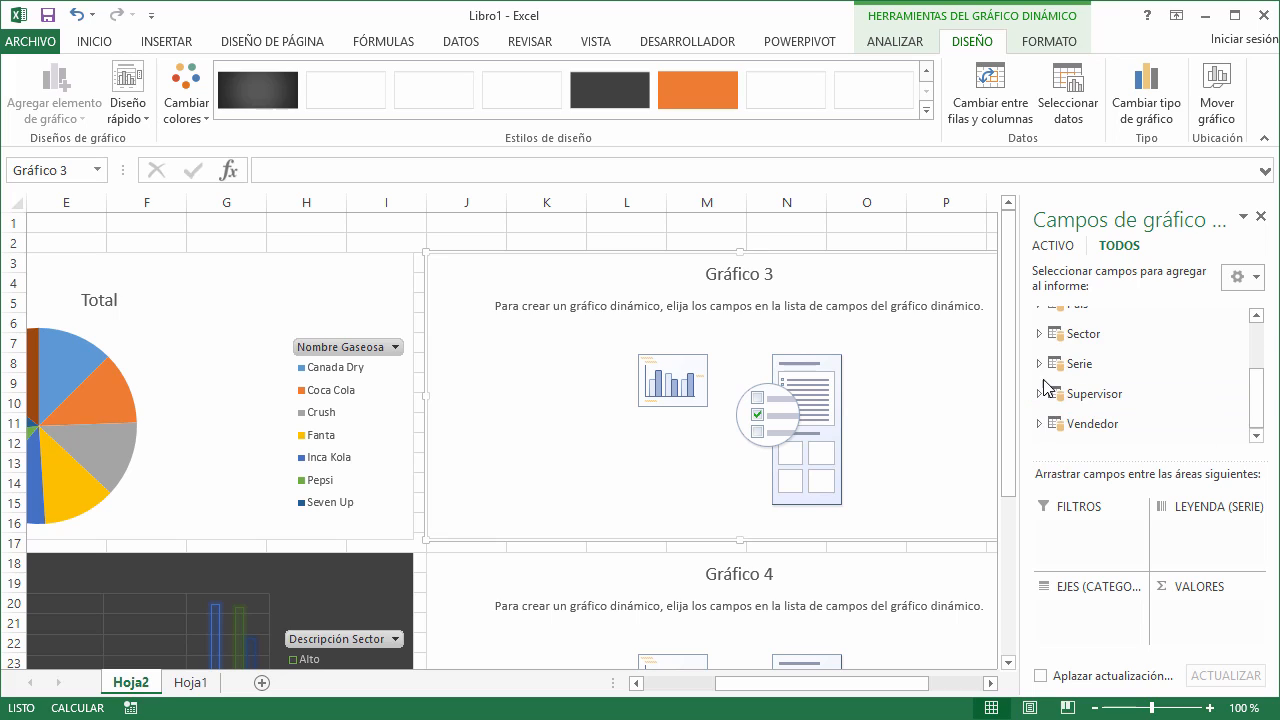
click(1040, 393)
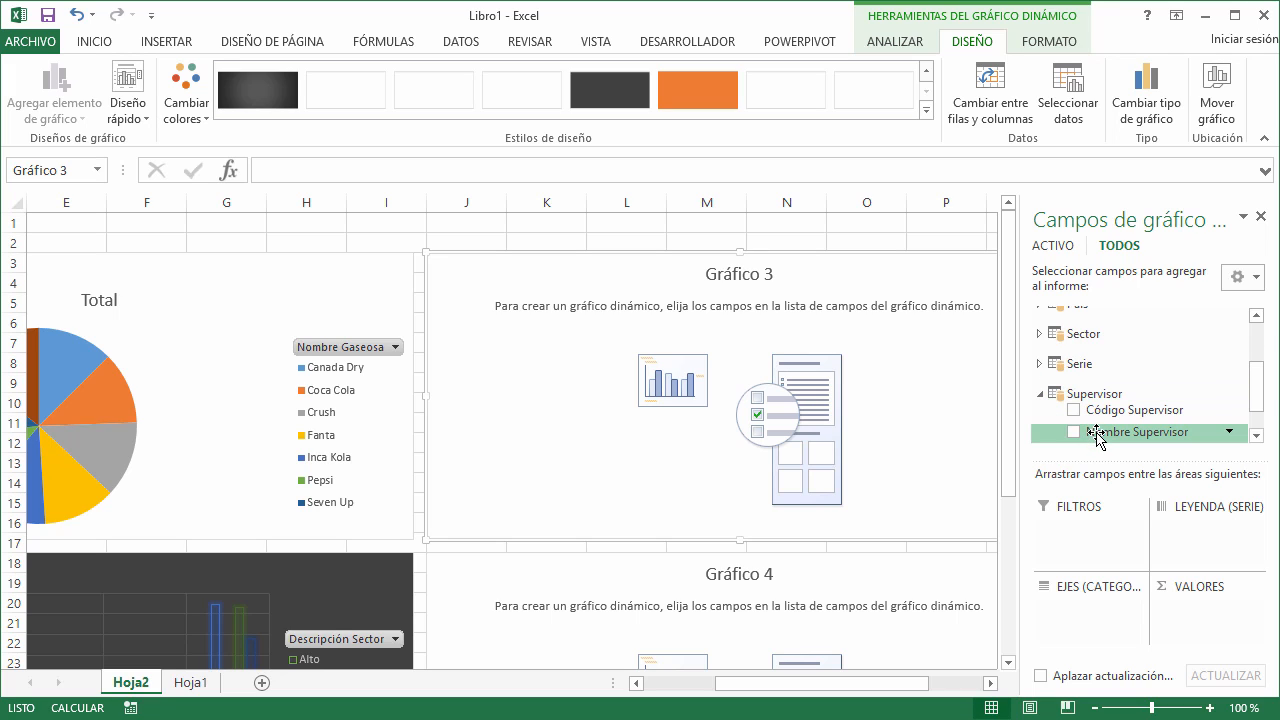
drag(1097, 432, 1082, 620)
- Add Cantidad from the Factura table as the summed values of Gráfico 3
scroll(1060, 390, up, 1)
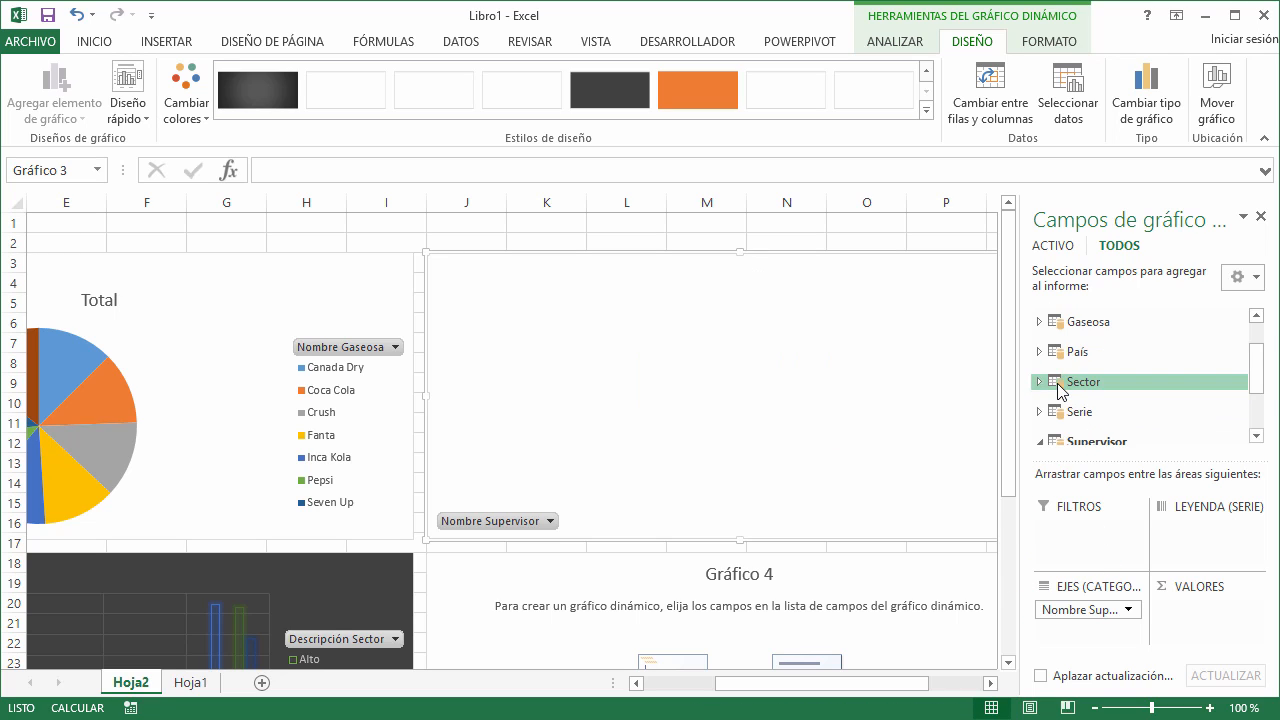
scroll(1060, 388, up, 1)
click(1040, 370)
click(1040, 370)
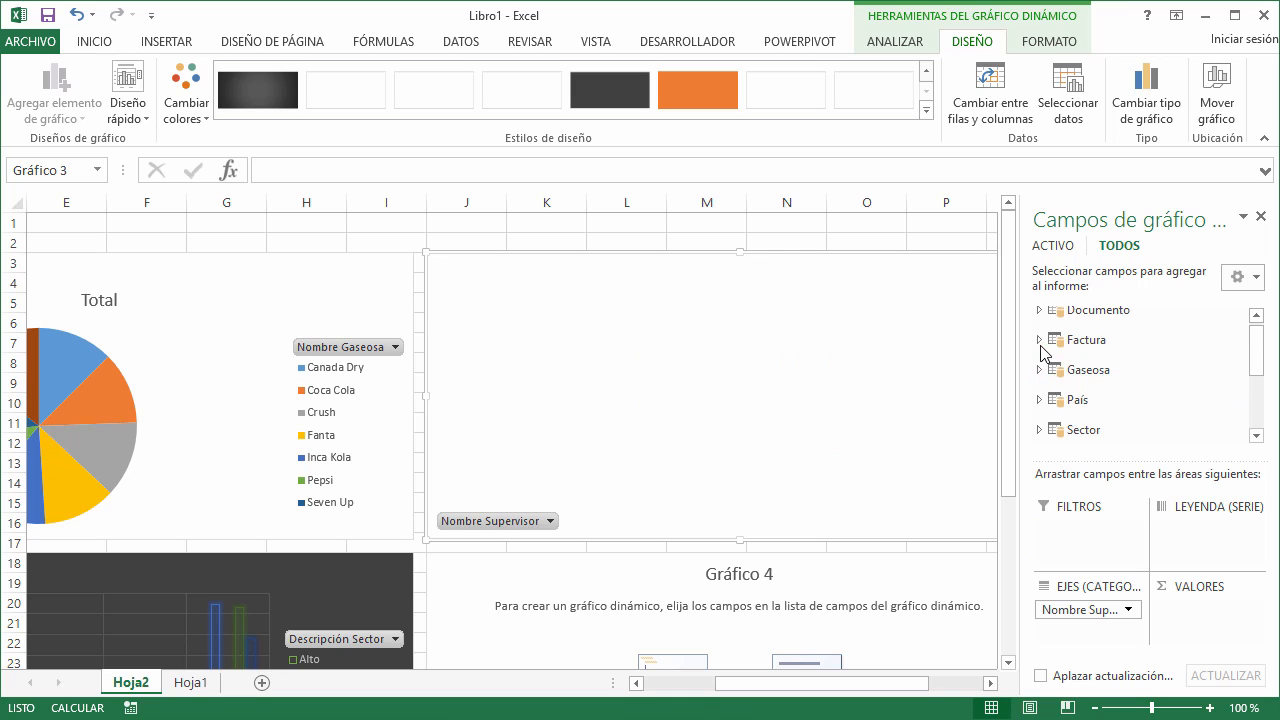
click(1040, 340)
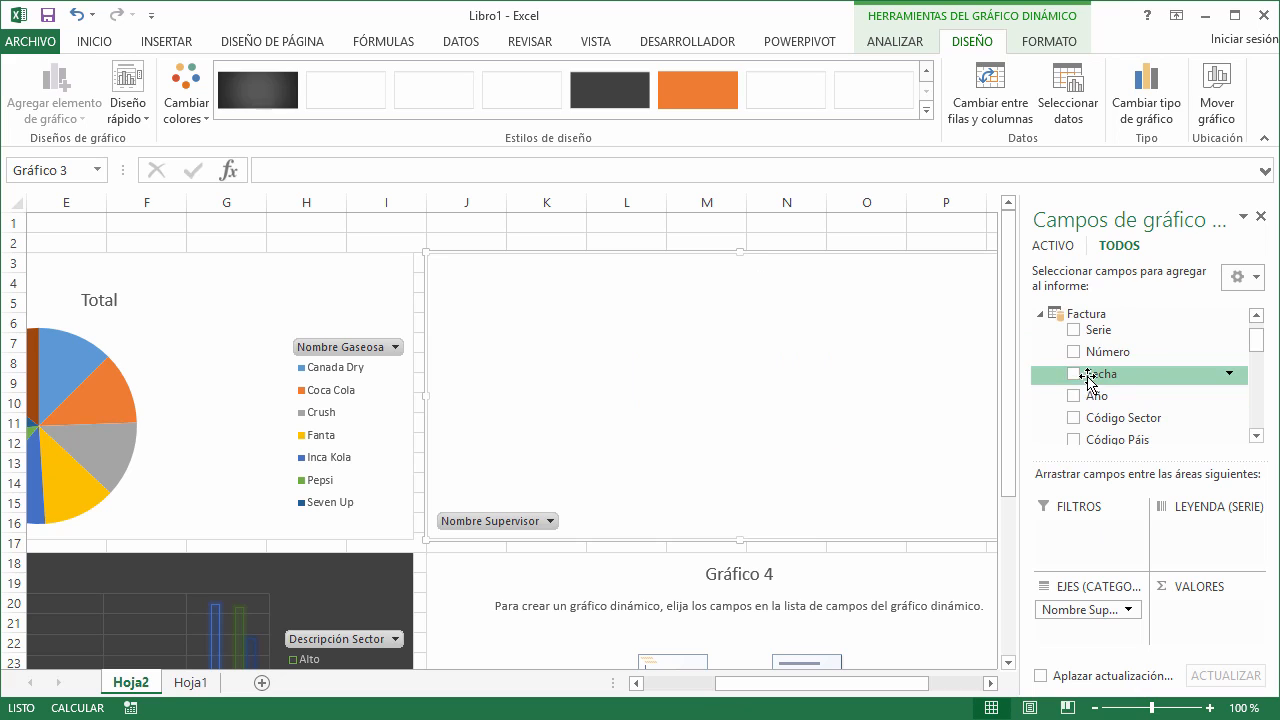
scroll(1090, 382, down, 3)
mouse_move(1090, 383)
mouse_down()
mouse_move(1170, 590)
mouse_move(1210, 630)
mouse_up()
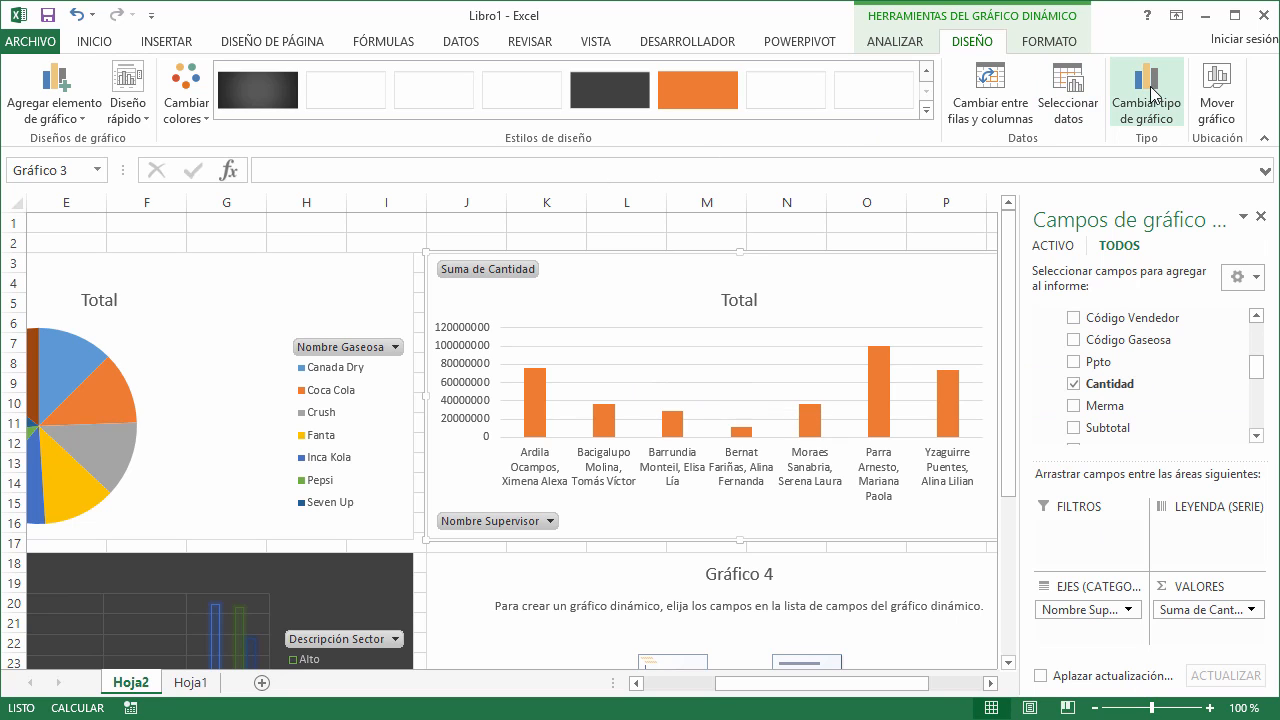
- Change the supervisor chart to the clustered bar type, Barra agrupada
click(1150, 100)
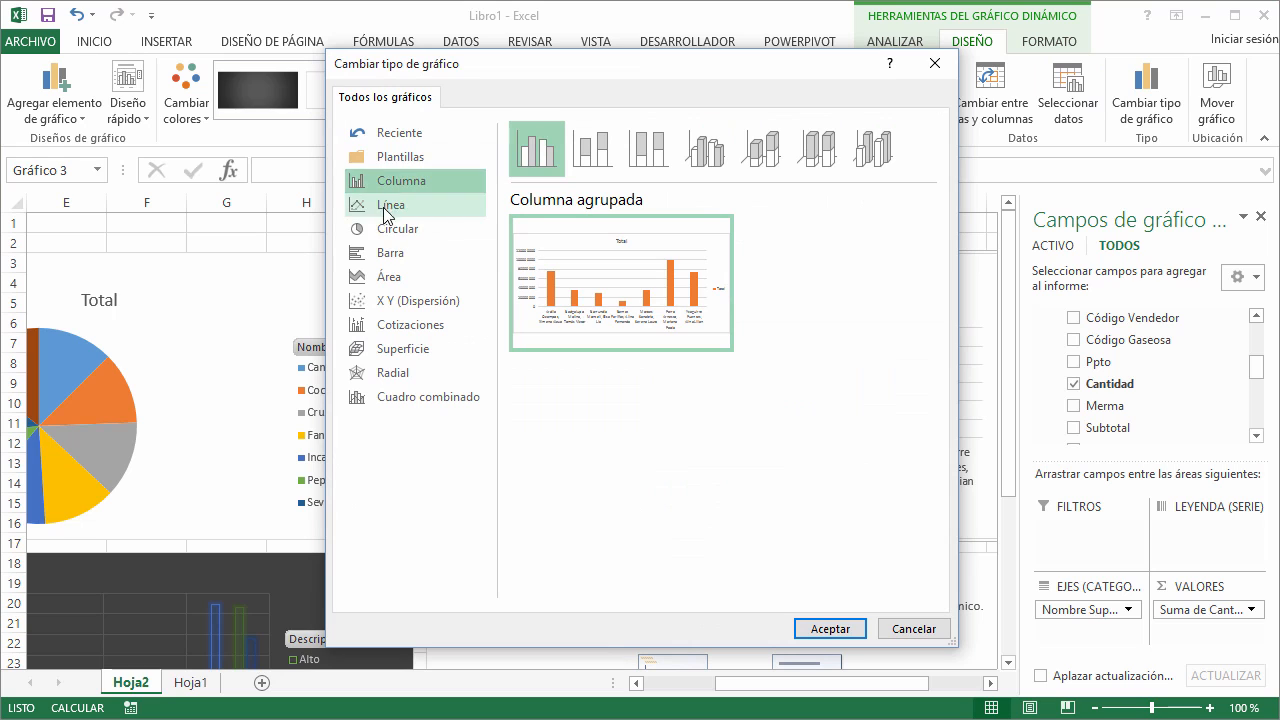
click(390, 252)
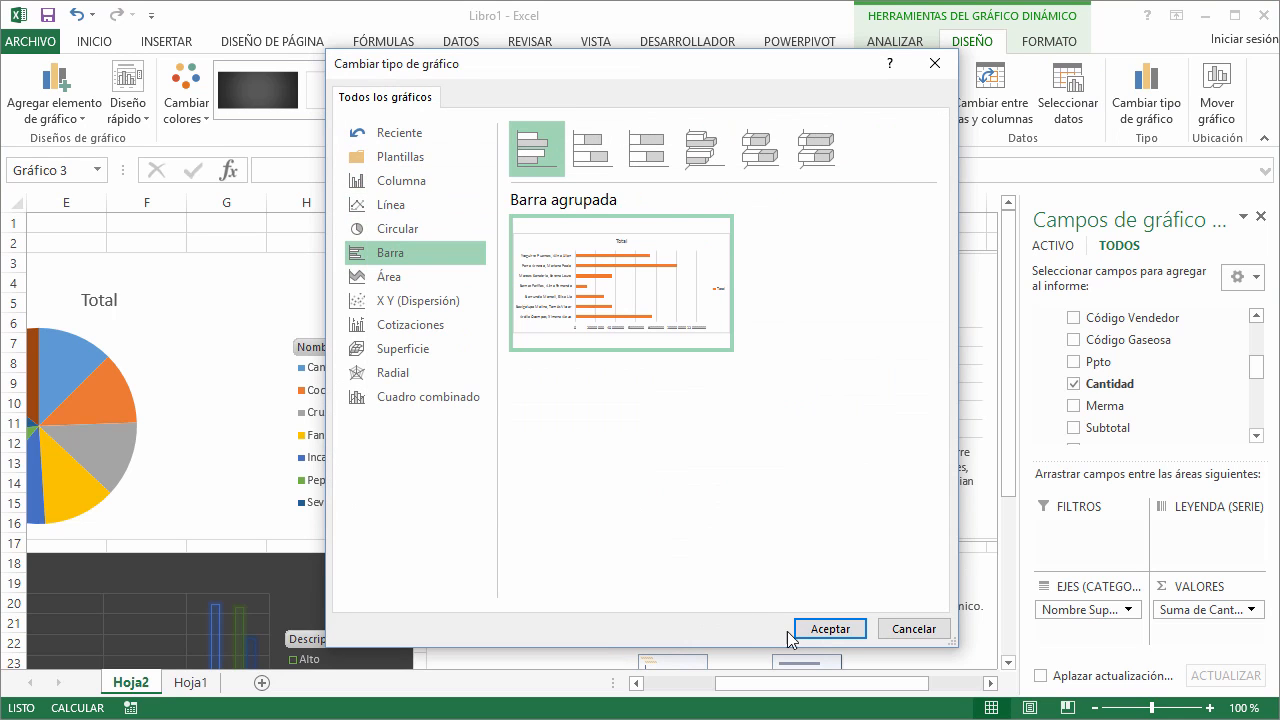
click(825, 629)
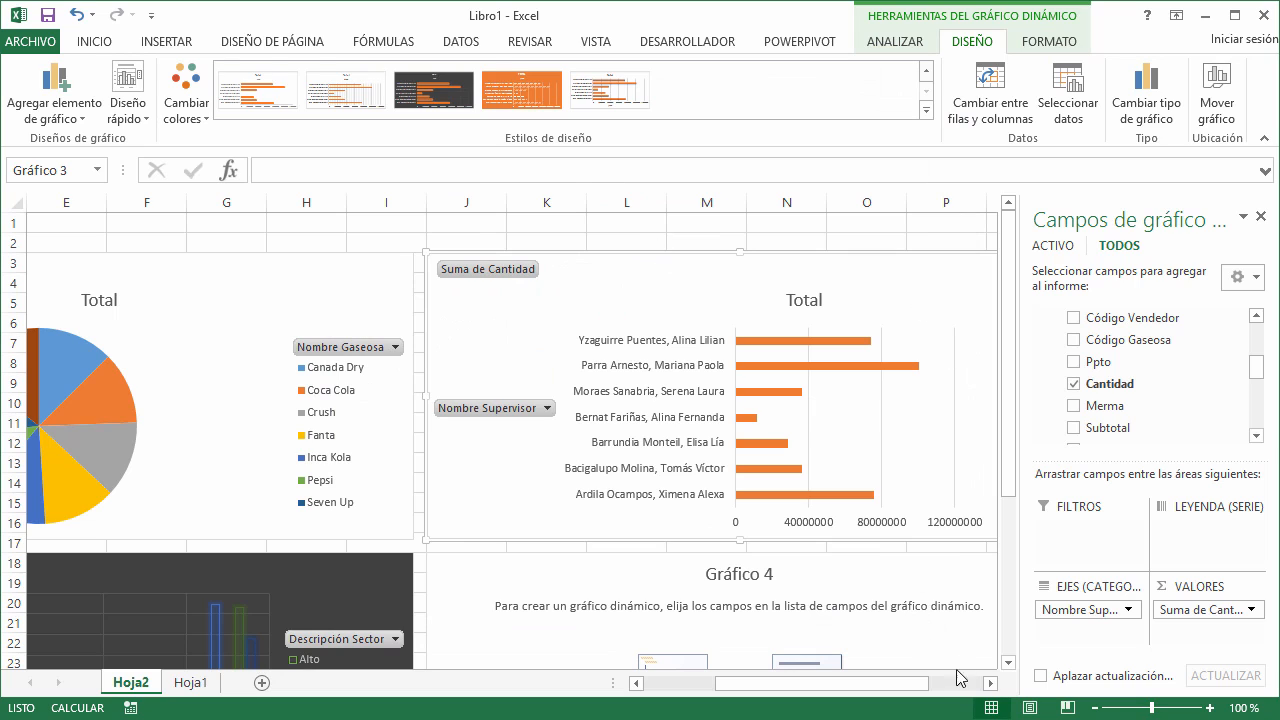
- Apply the gray gradient chart style with data labels inside the bars to the supervisor chart
click(990, 683)
click(990, 683)
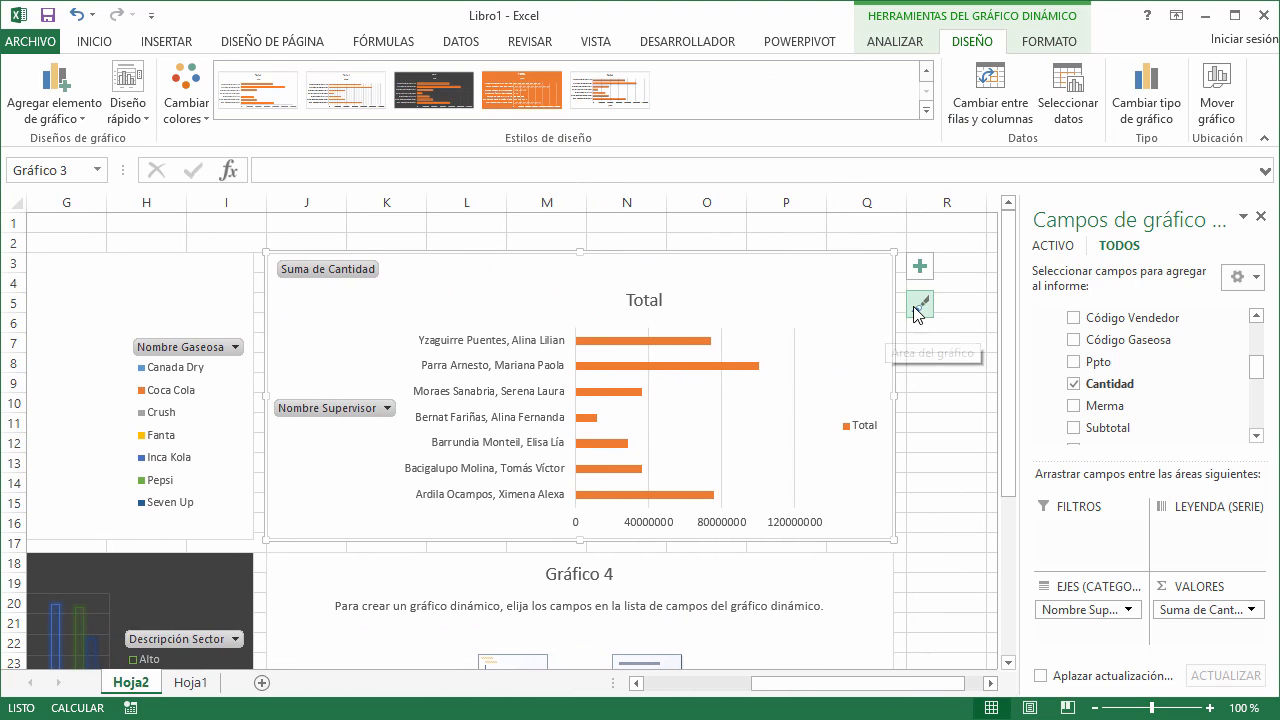
click(918, 306)
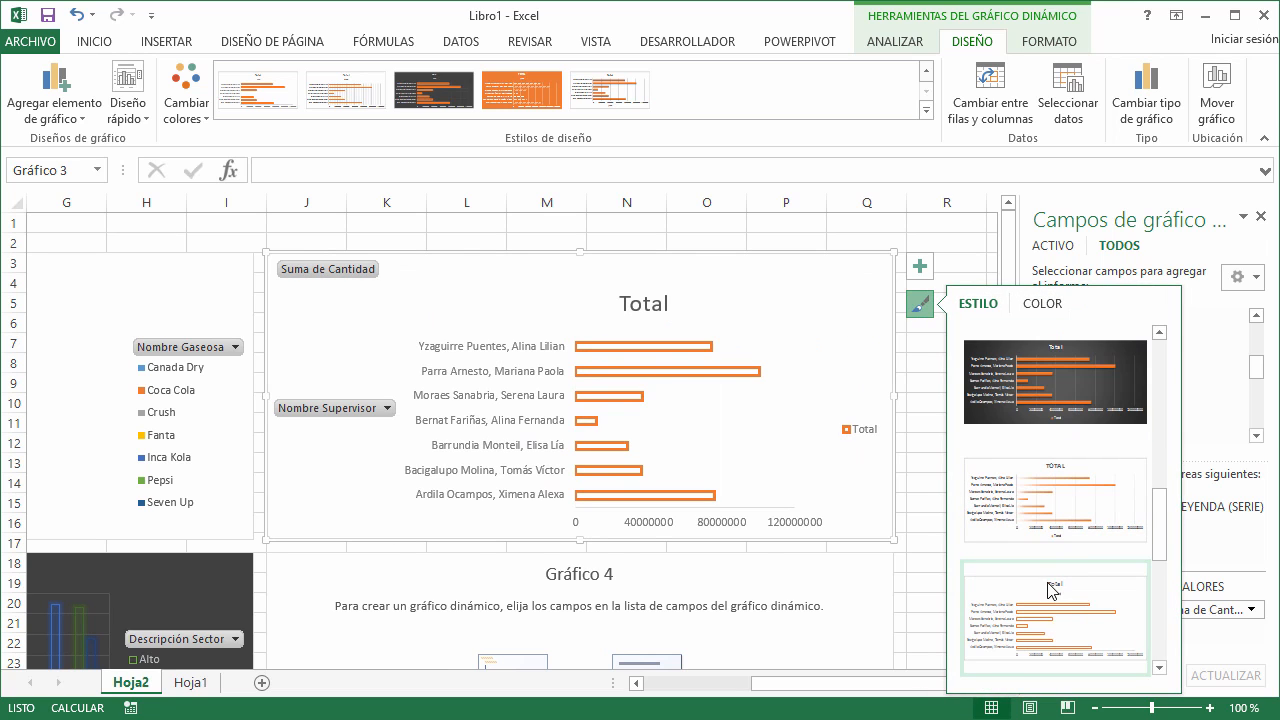
scroll(1054, 478, up, 5)
click(1064, 594)
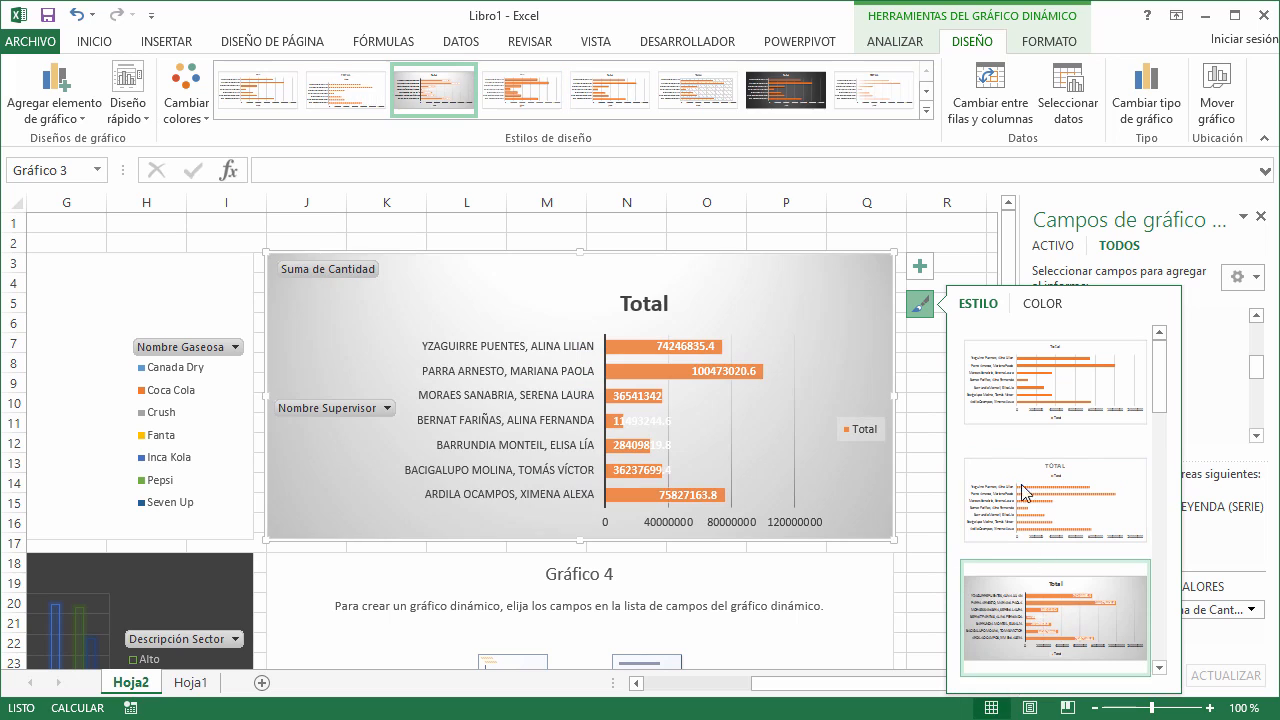
- Apply the light green gradient shape style with a green outline to the chart area of the supervisor chart
click(1049, 41)
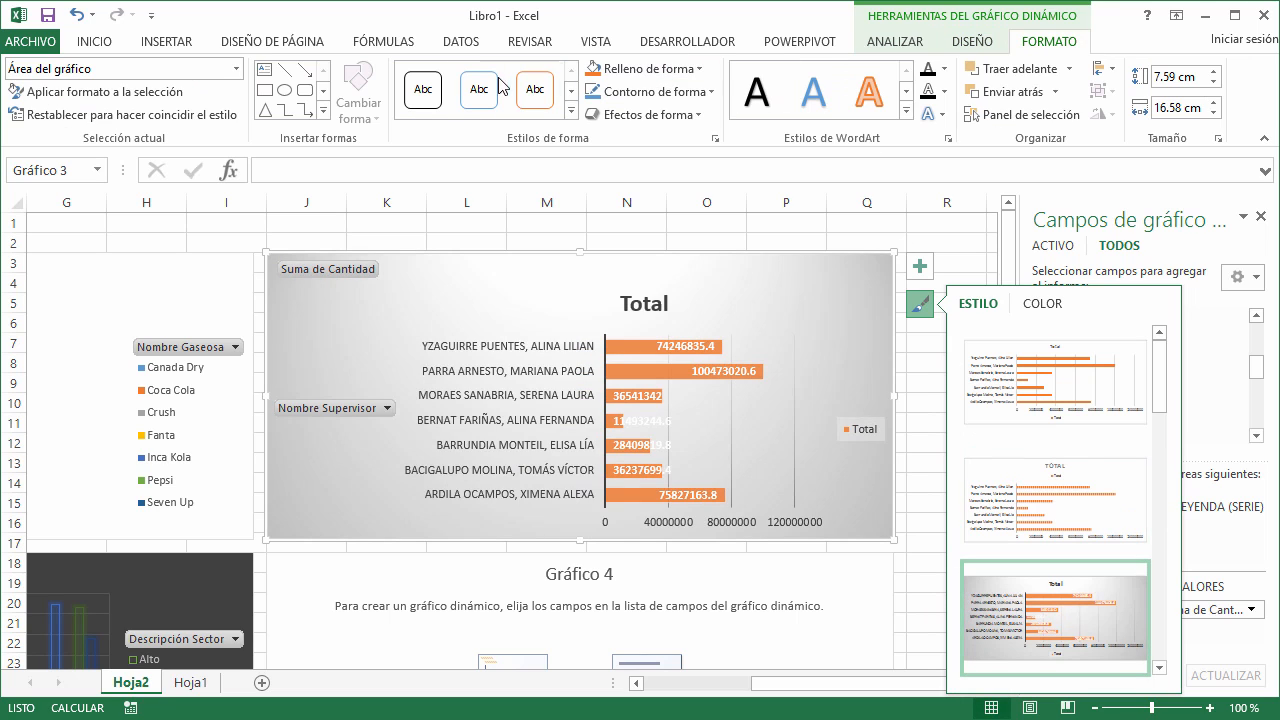
click(564, 117)
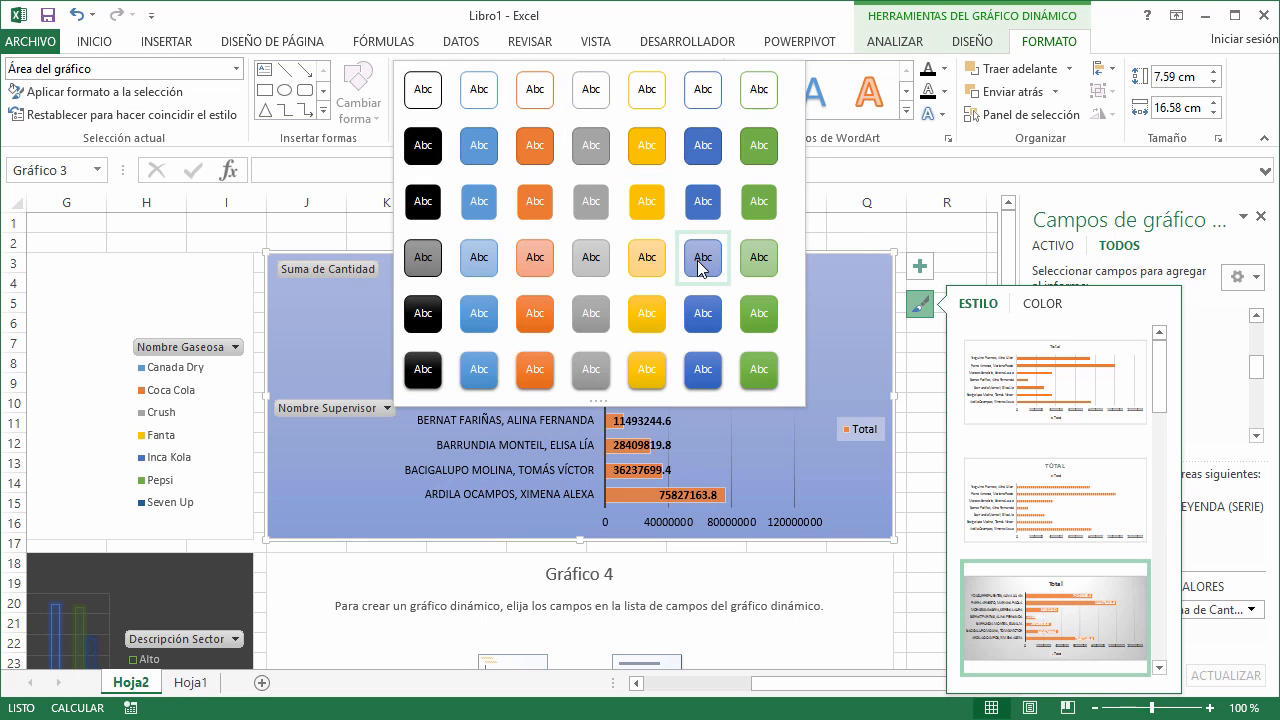
click(760, 260)
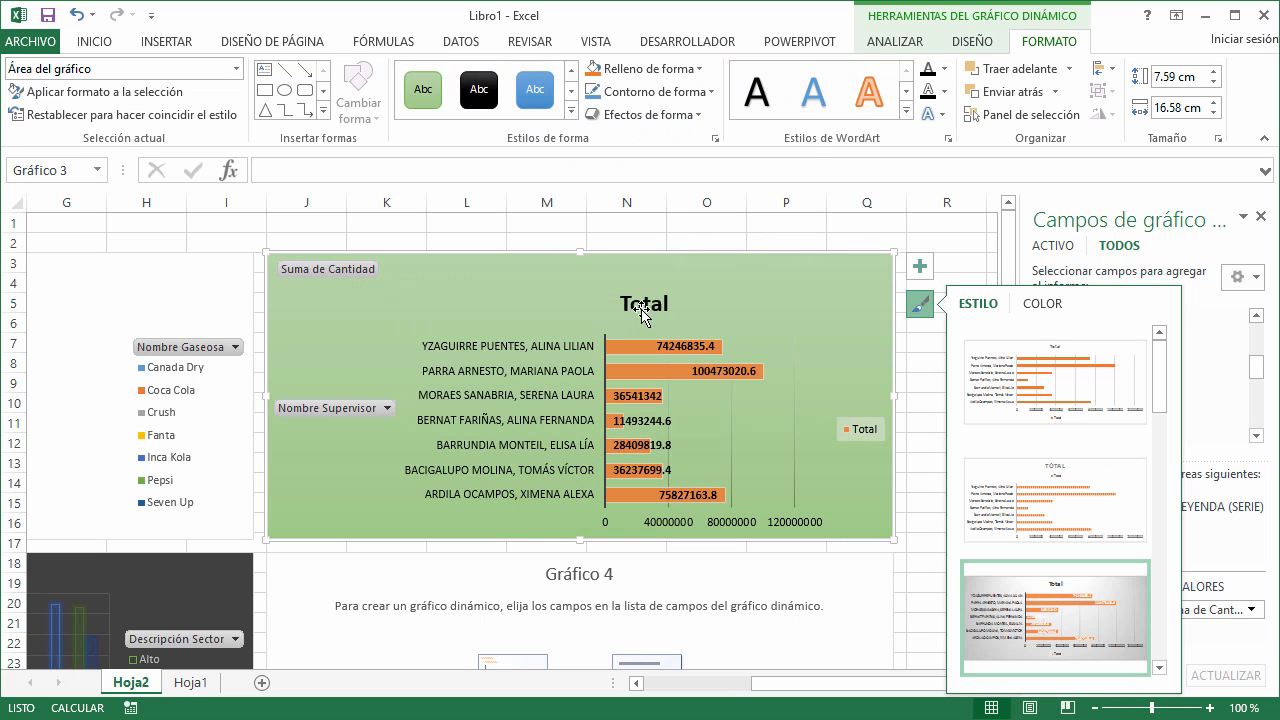
click(788, 222)
- Set Nombre Gaseosa from the Gaseosa table as the axis categories of Gráfico 4
scroll(549, 380, down, 2)
scroll(549, 380, down, 1)
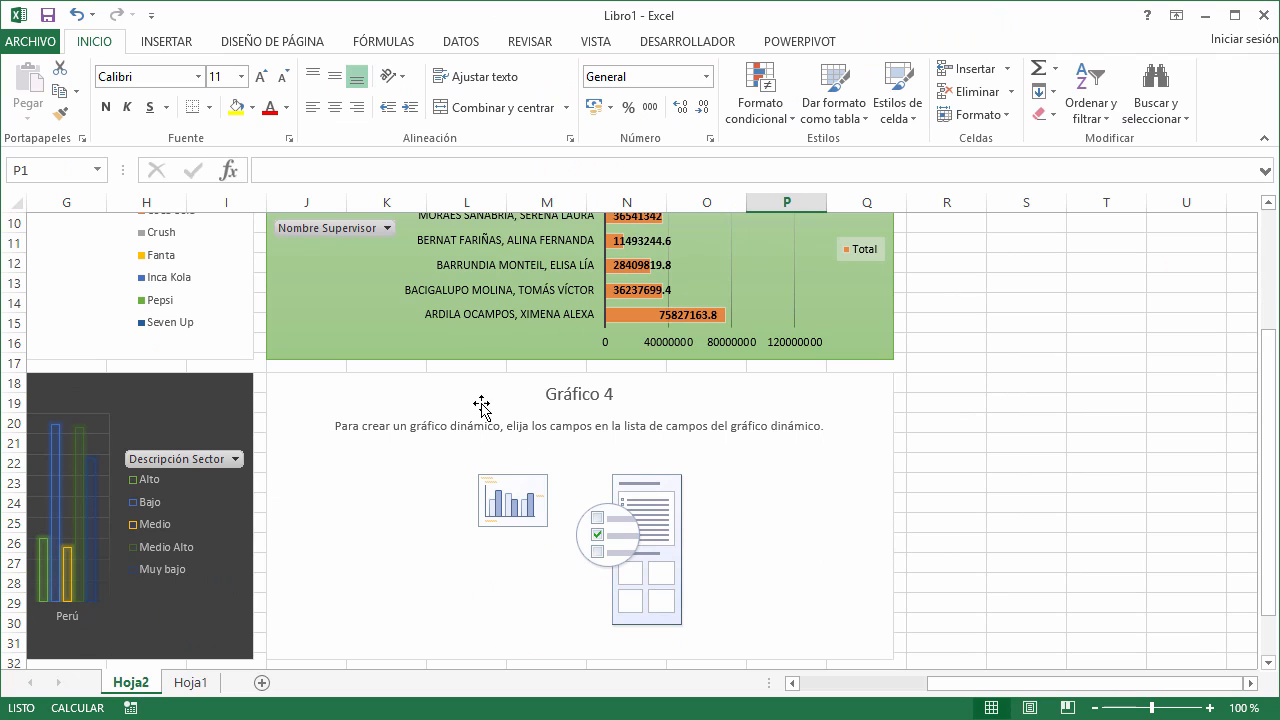
click(484, 406)
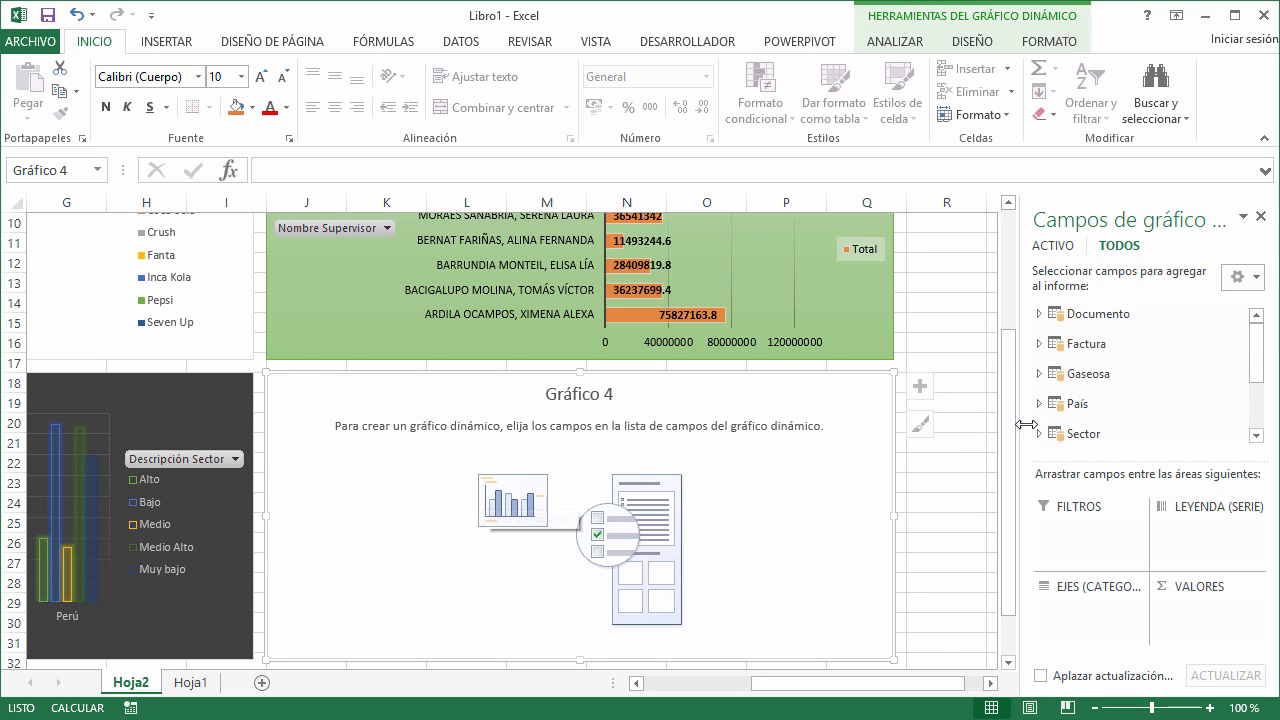
click(1040, 344)
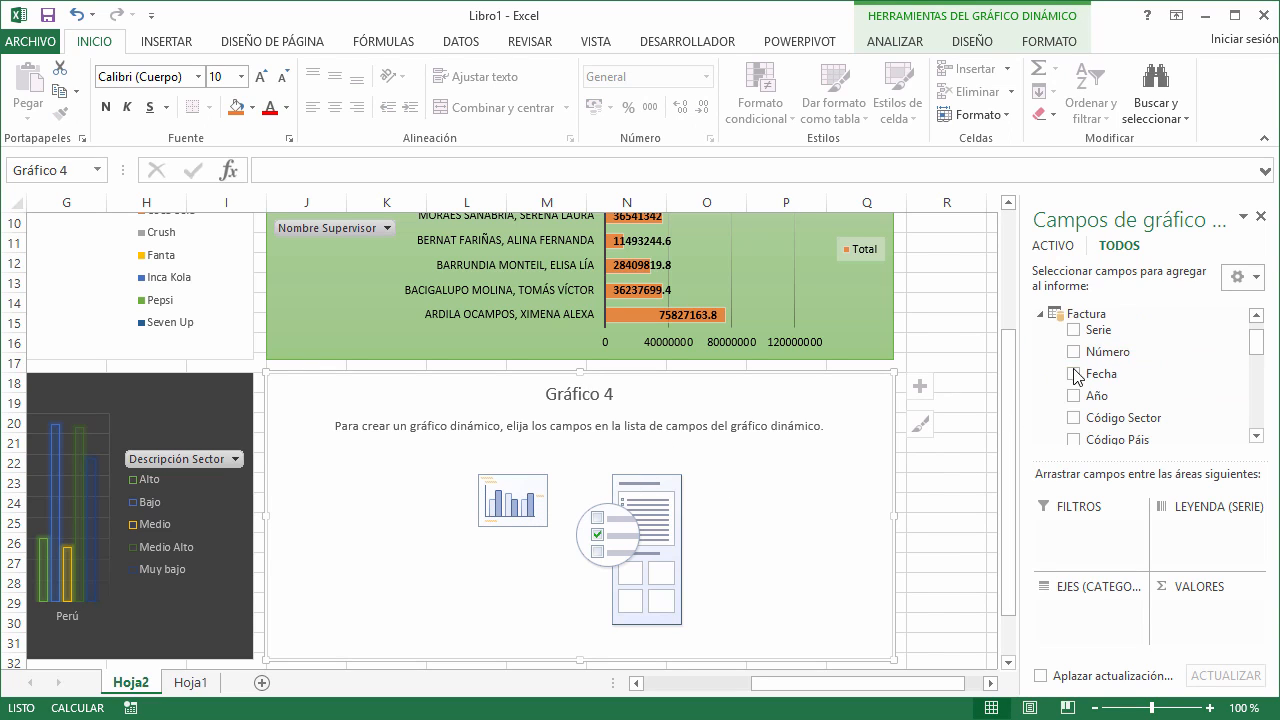
click(1039, 315)
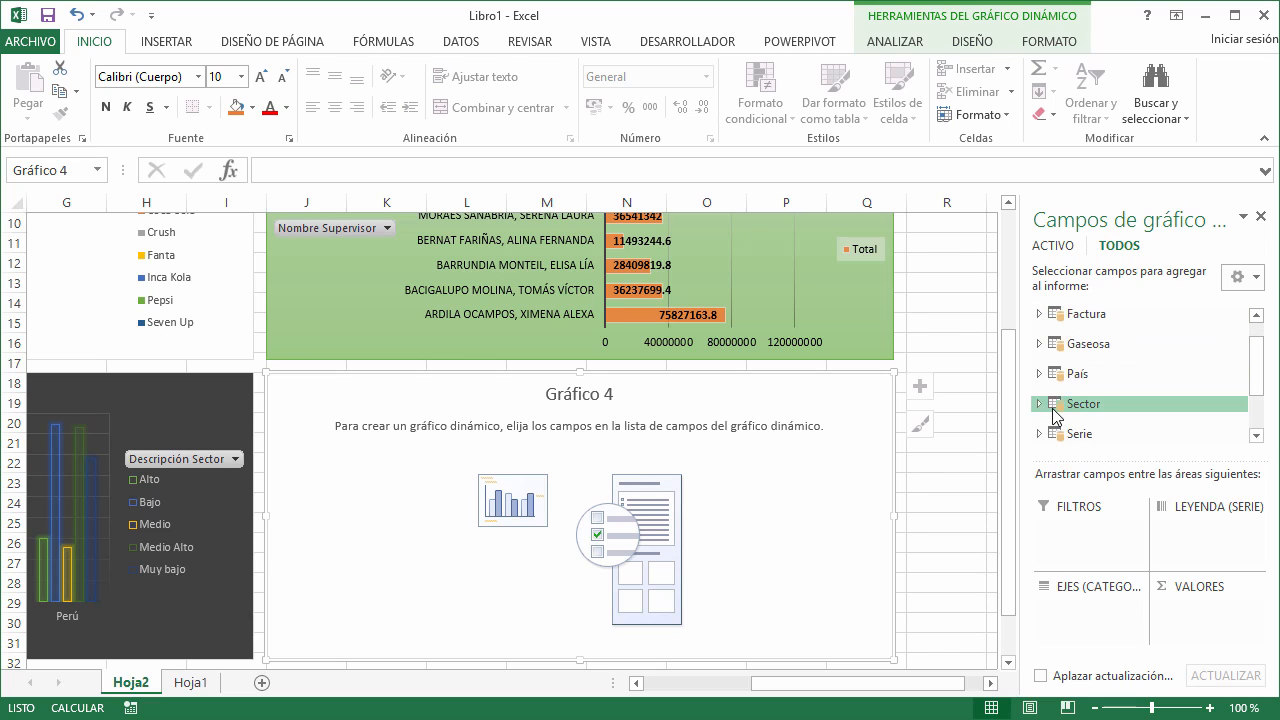
click(1040, 344)
drag(1090, 388, 1078, 612)
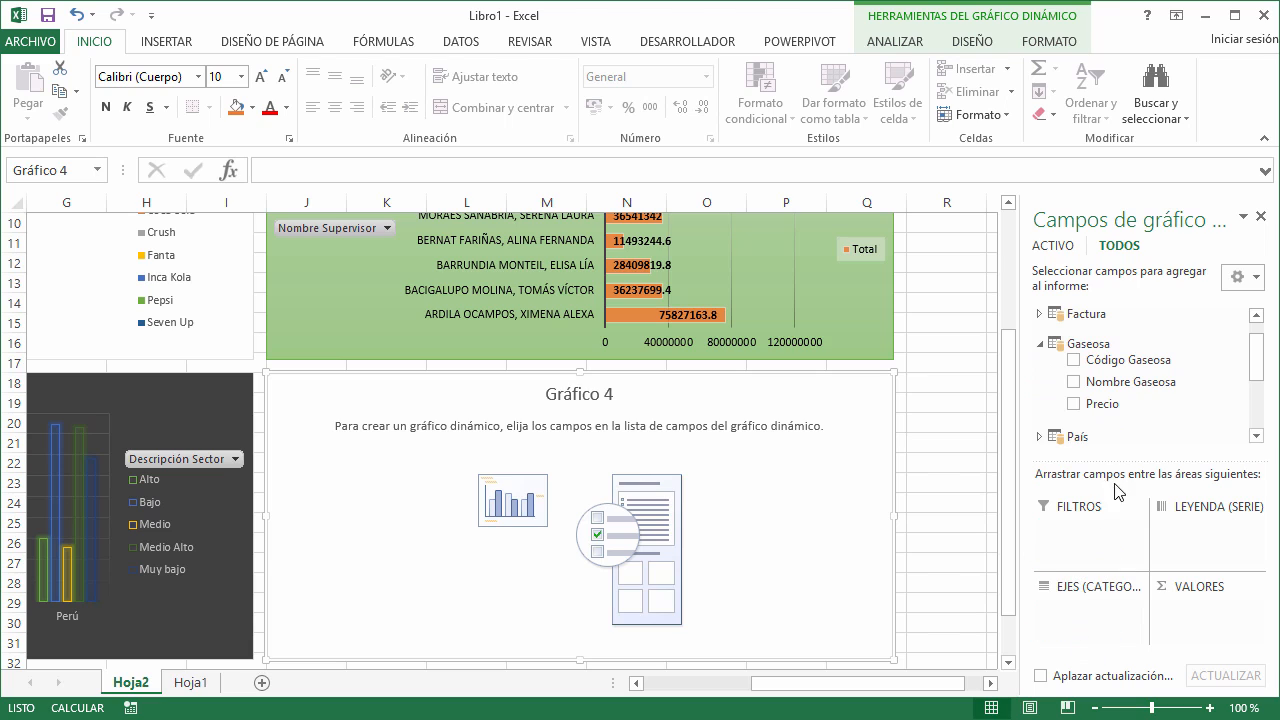
- Add Nombre from the País table as the legend series of Gráfico 4
scroll(1055, 390, down, 3)
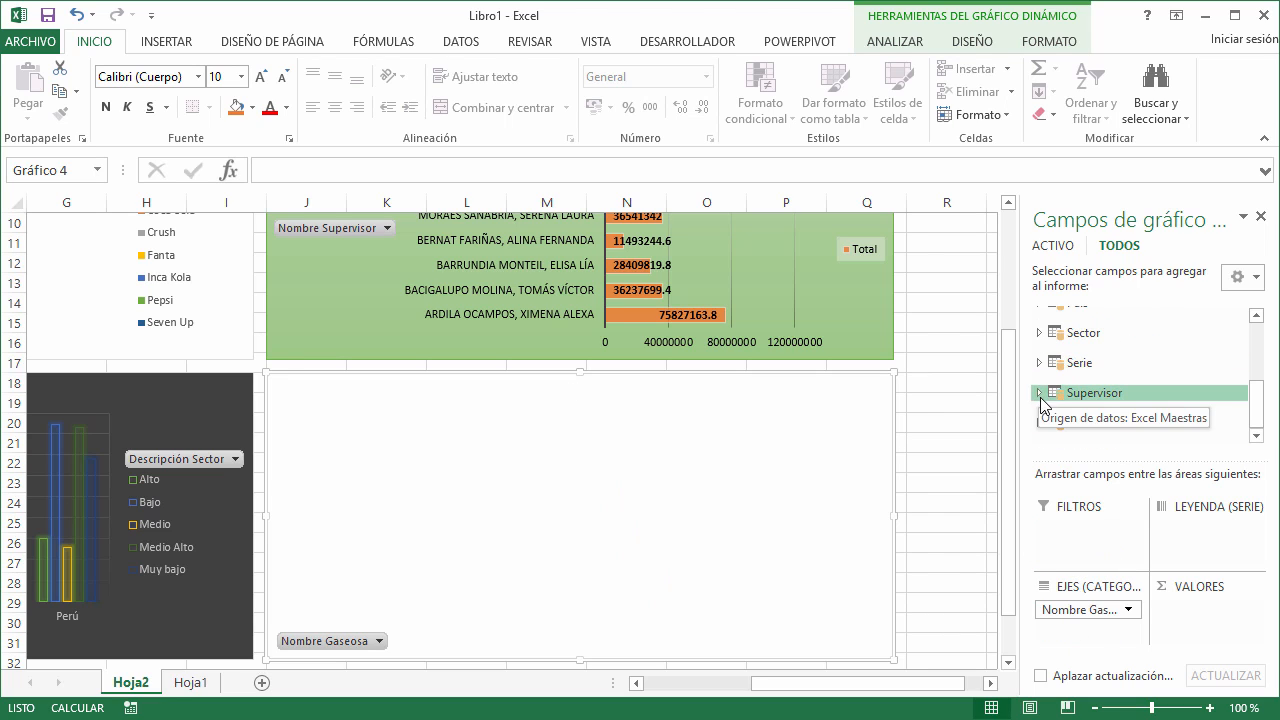
scroll(1046, 375, up, 1)
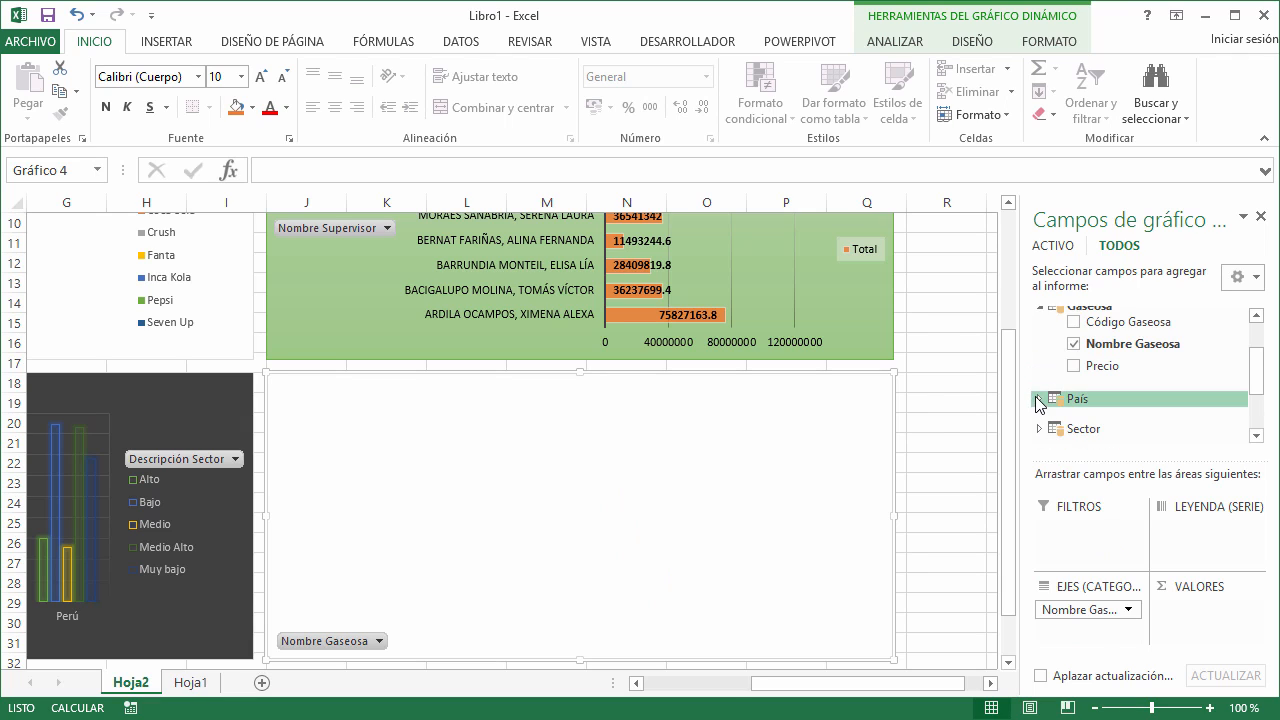
click(1039, 398)
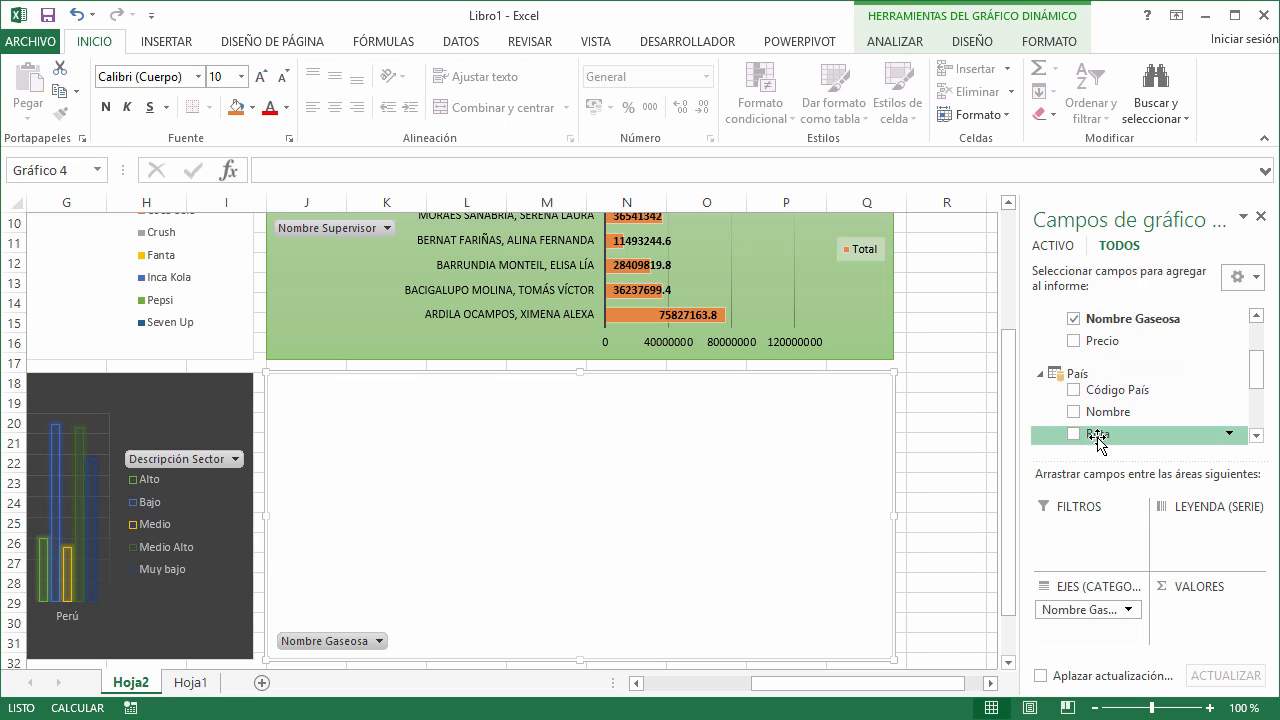
scroll(1098, 440, down, 1)
drag(1106, 364, 1176, 548)
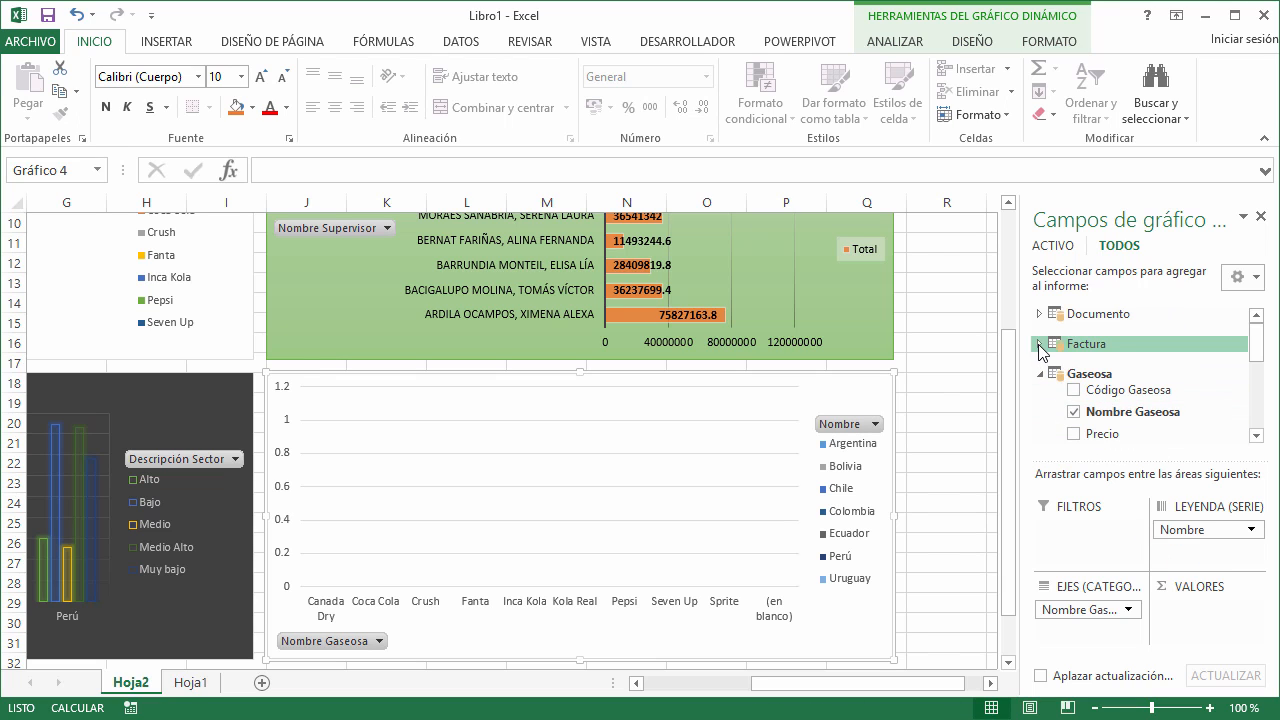
- Add Cantidad from the Factura table as the summed values of Gráfico 4
click(1040, 345)
scroll(1080, 378, down, 2)
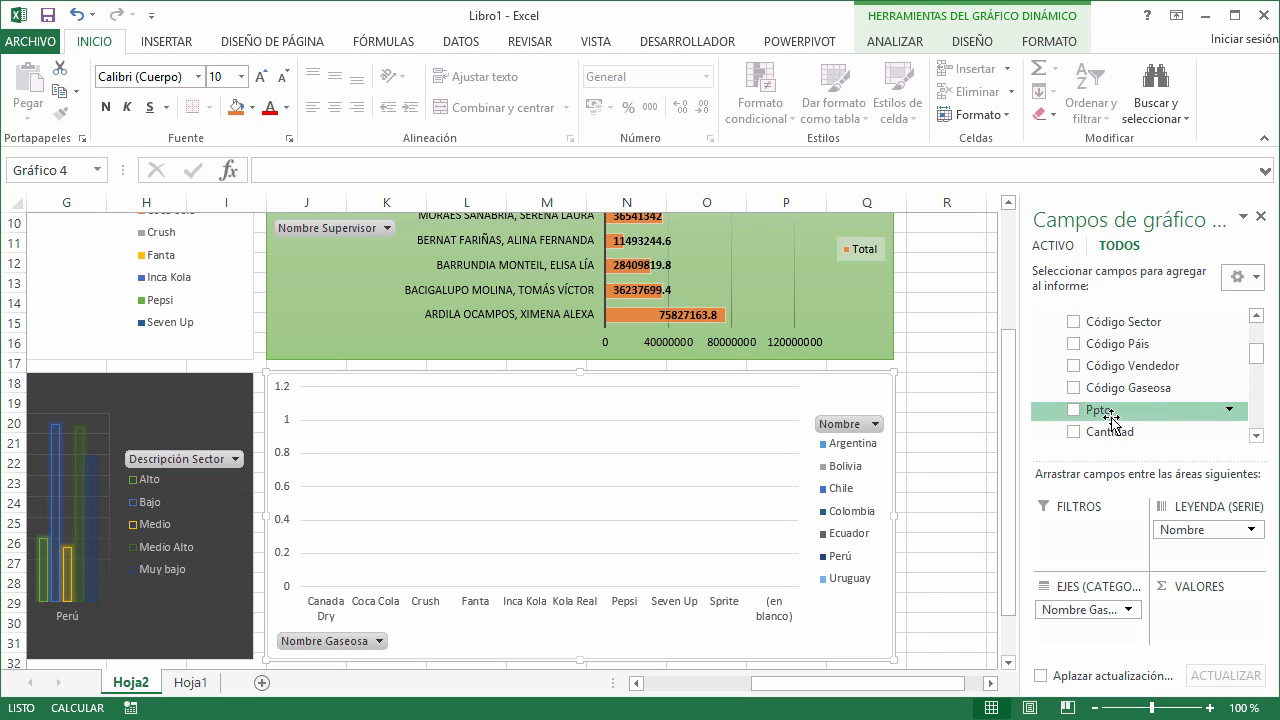
drag(1110, 430, 1192, 630)
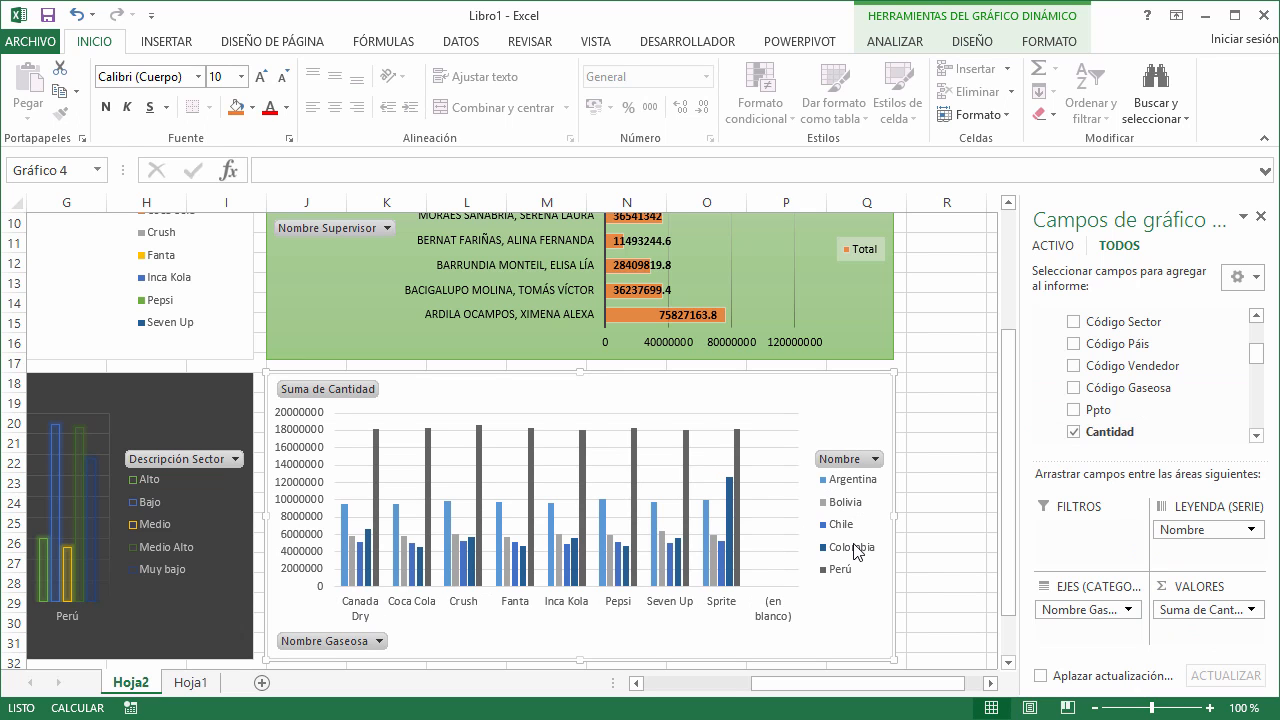
- Close the chart field list and apply the outlined-column chart style Estilo 10 to Gráfico 4
click(1094, 709)
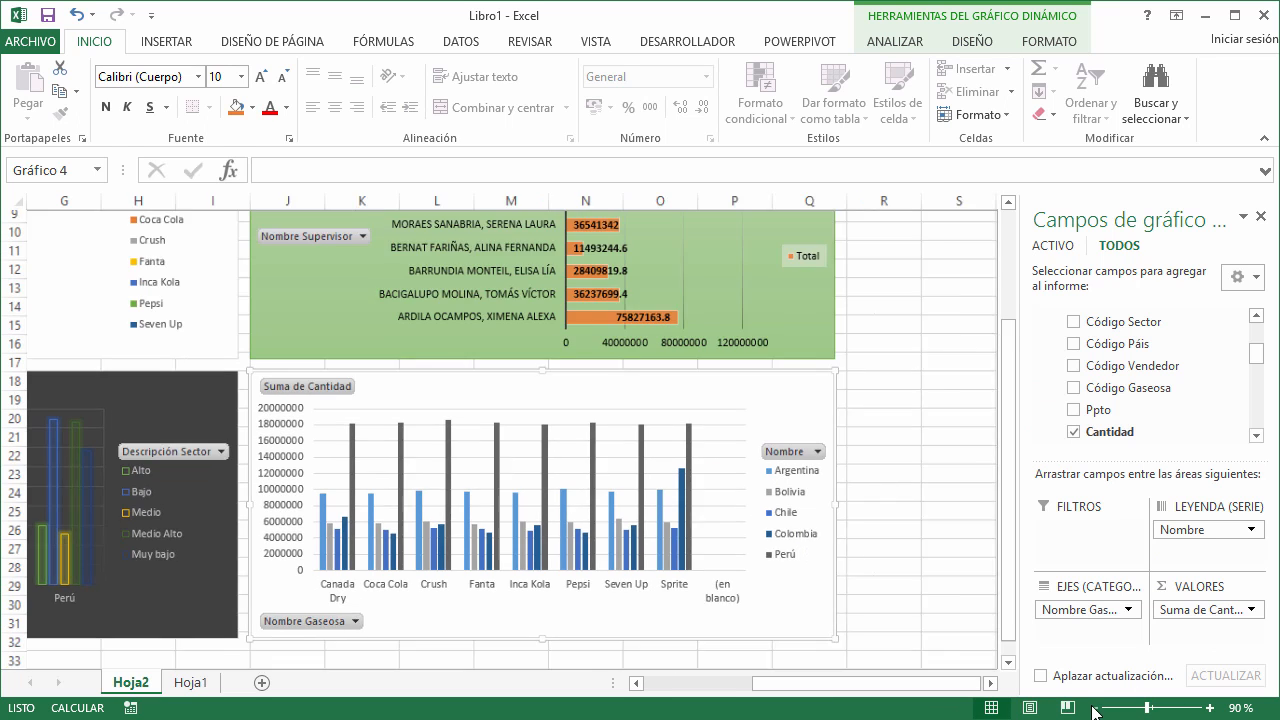
click(1094, 709)
drag(940, 683, 855, 685)
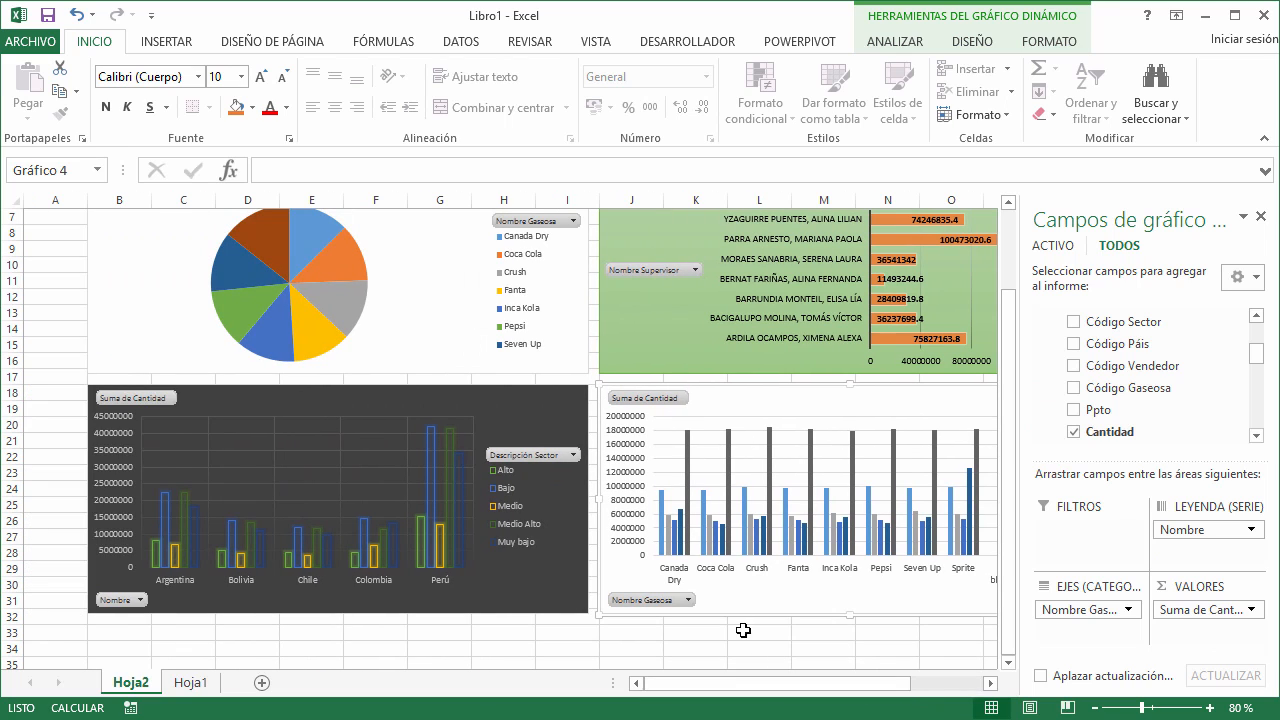
click(1262, 217)
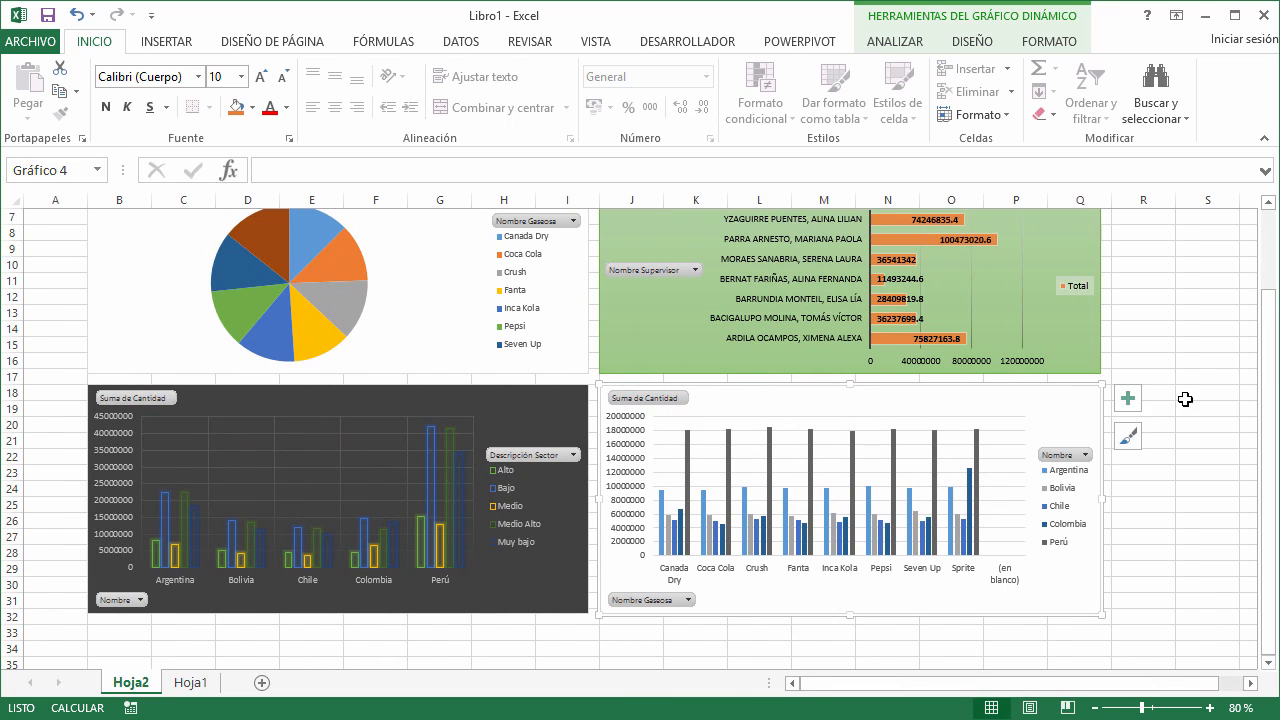
click(1129, 438)
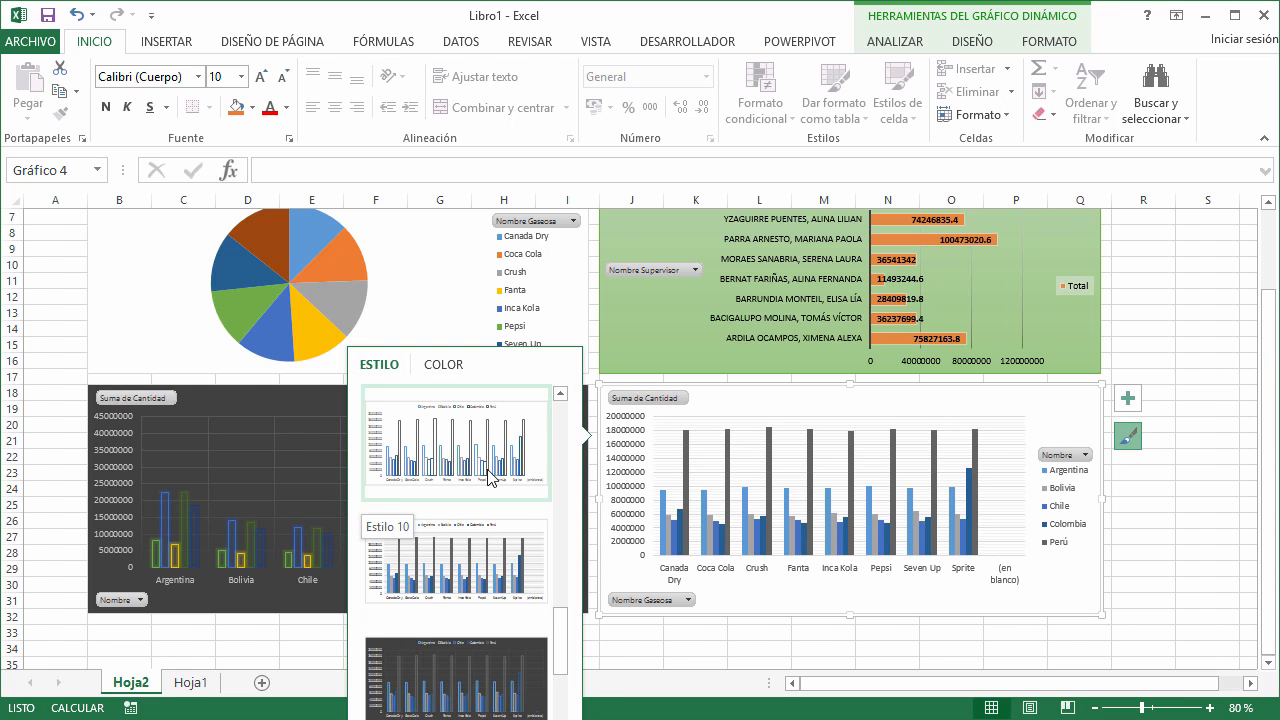
click(492, 463)
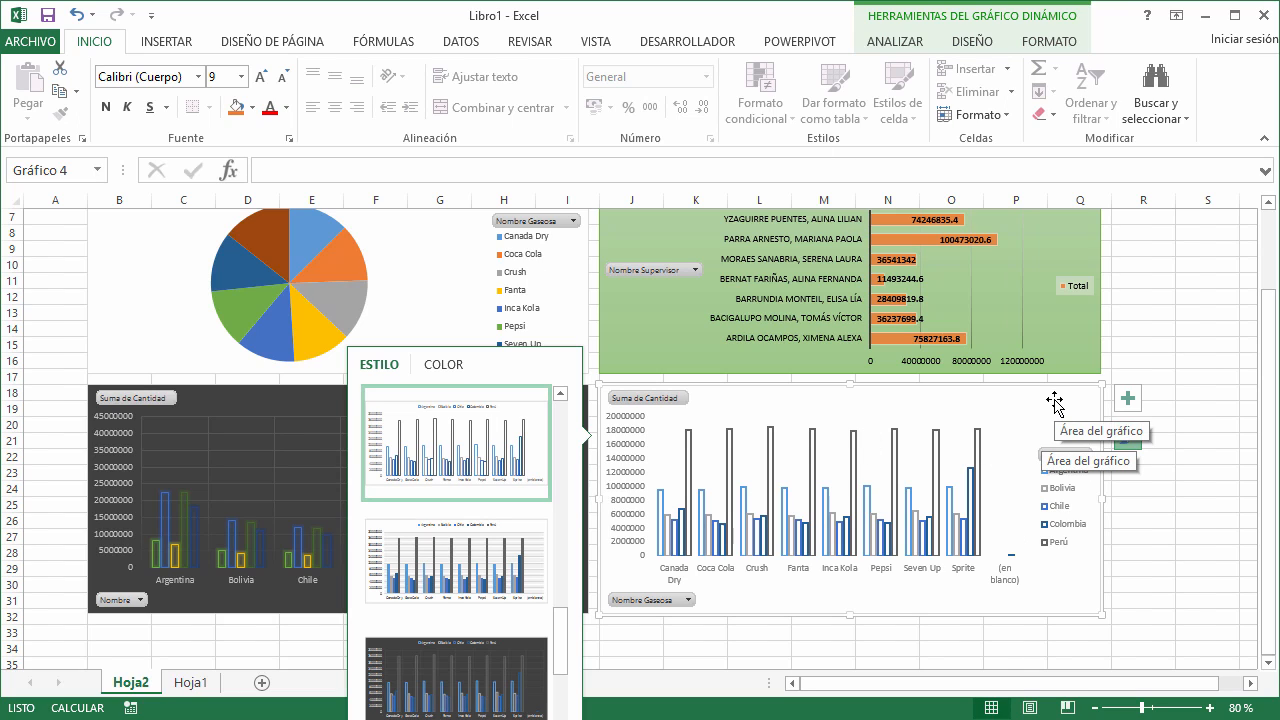
- Apply the light gold gradient shape style to the chart area of Gráfico 4
click(1058, 40)
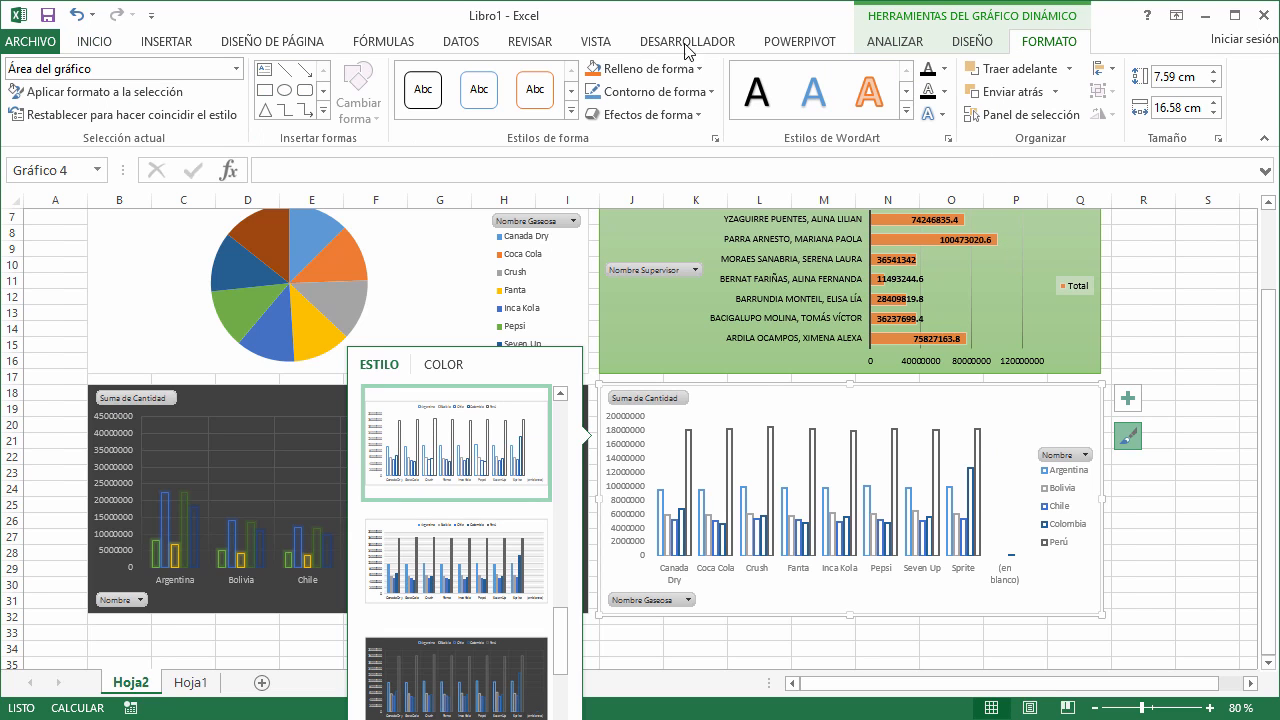
click(570, 110)
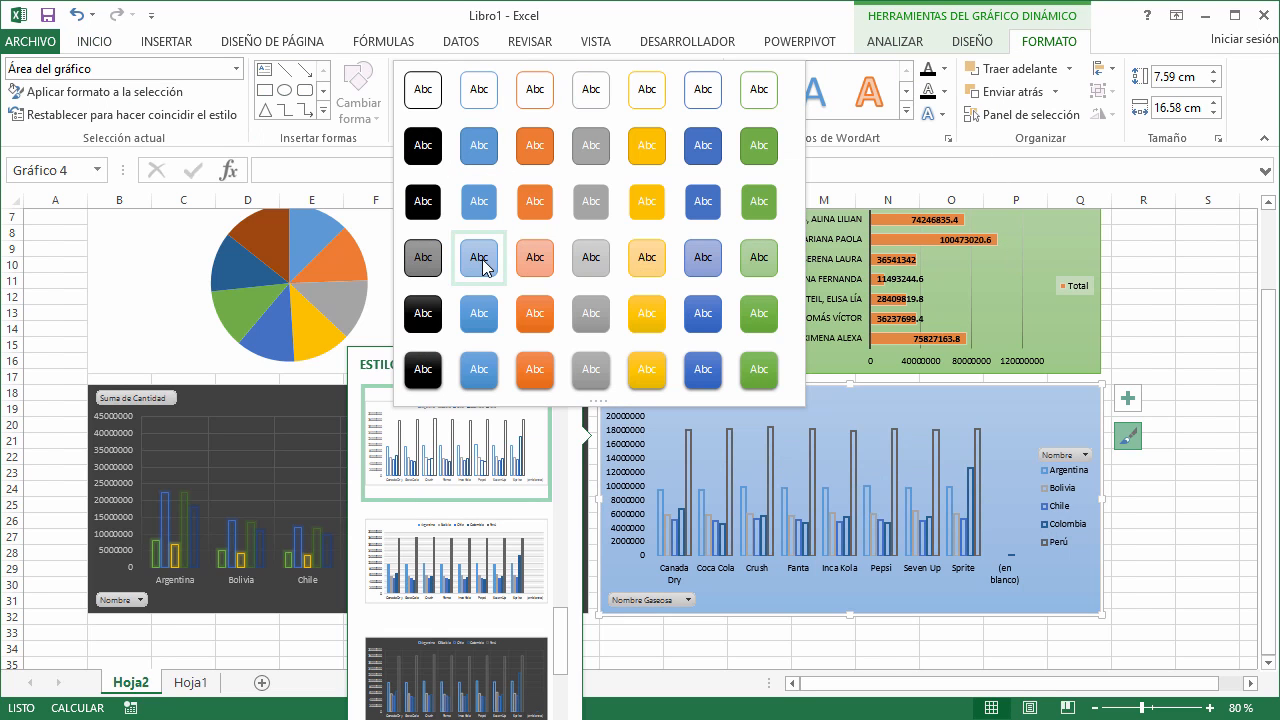
click(647, 257)
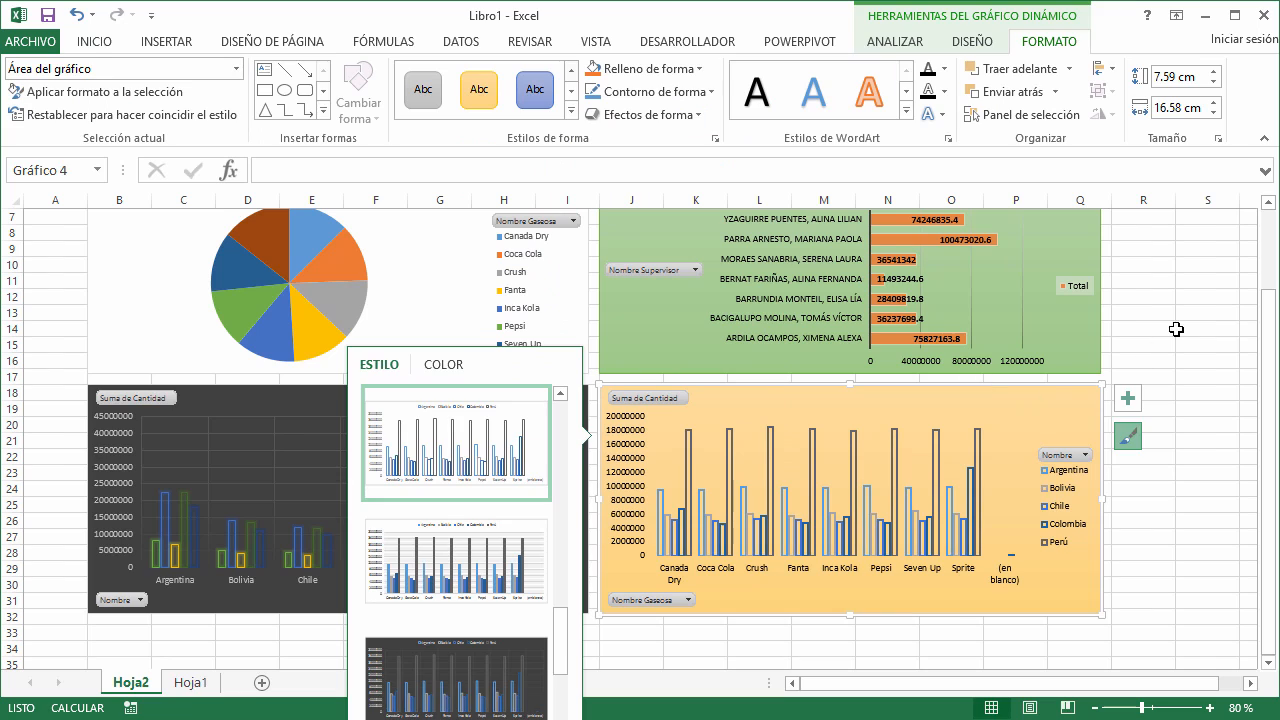
click(1207, 329)
- Start inserting data slicers for the pie chart of Cantidad by product
scroll(1141, 311, up, 2)
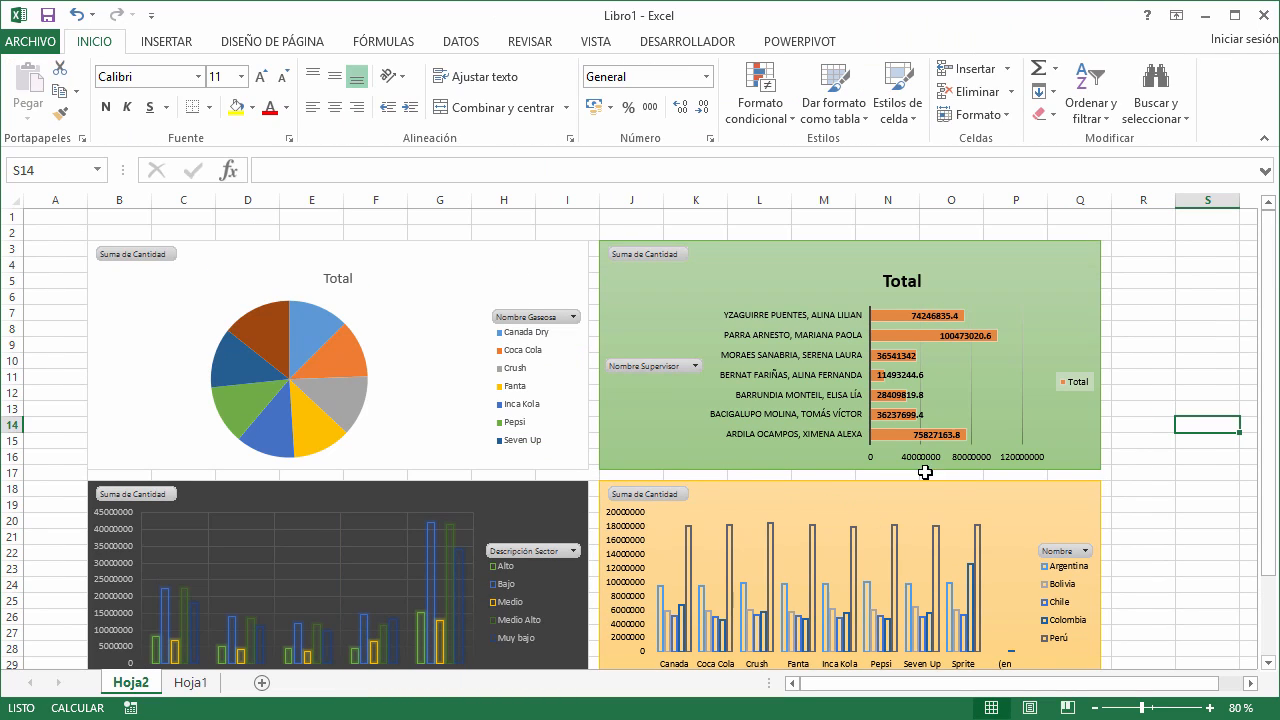
scroll(1030, 650, down, 1)
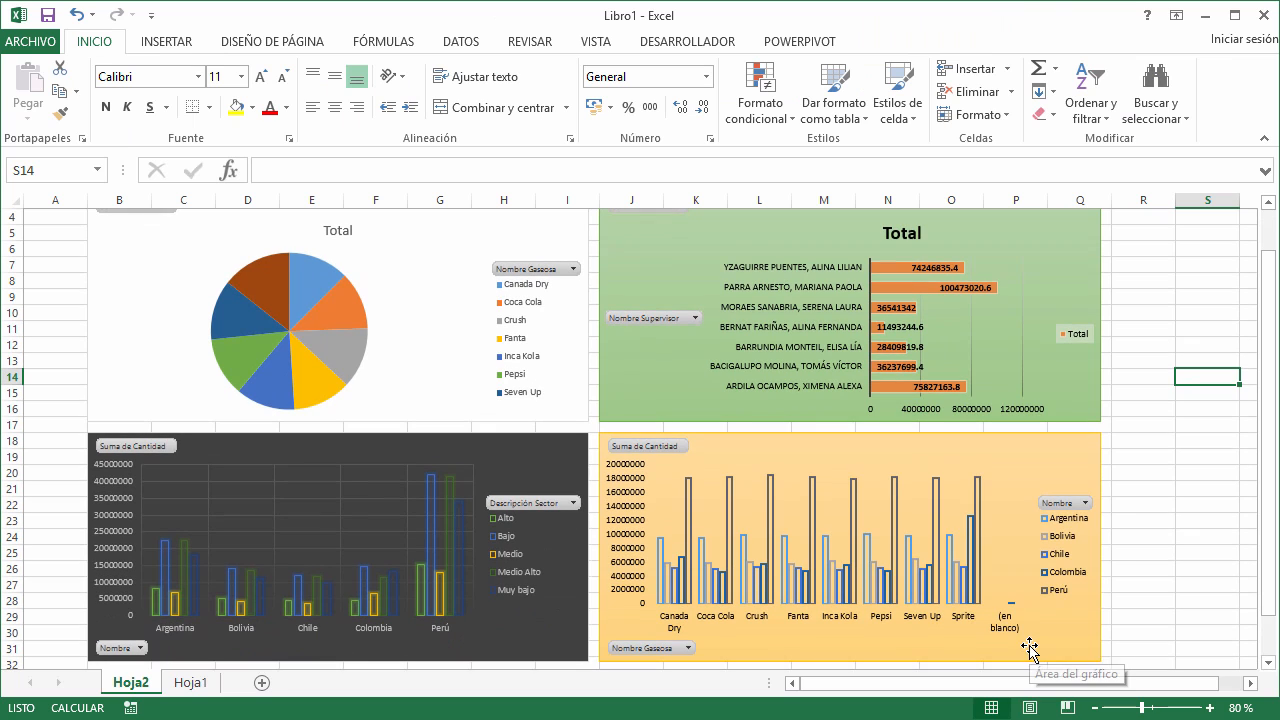
click(1095, 708)
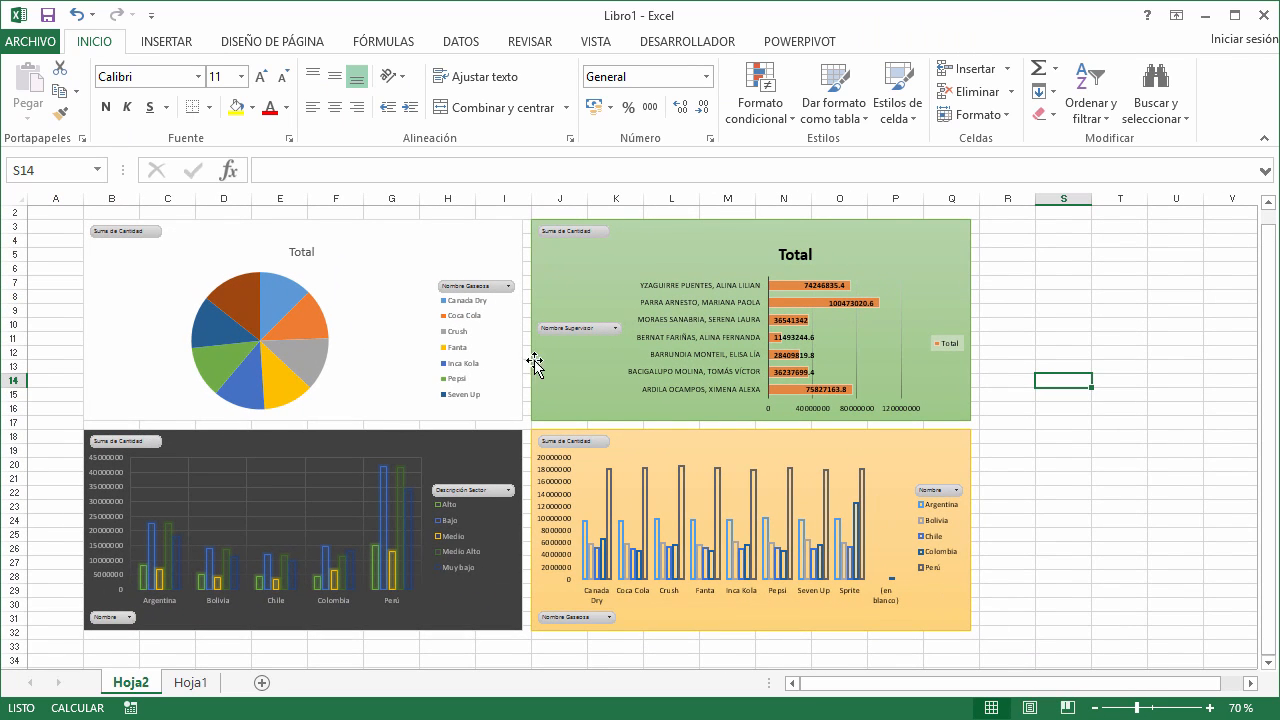
scroll(535, 362, up, 1)
mouse_move(287, 312)
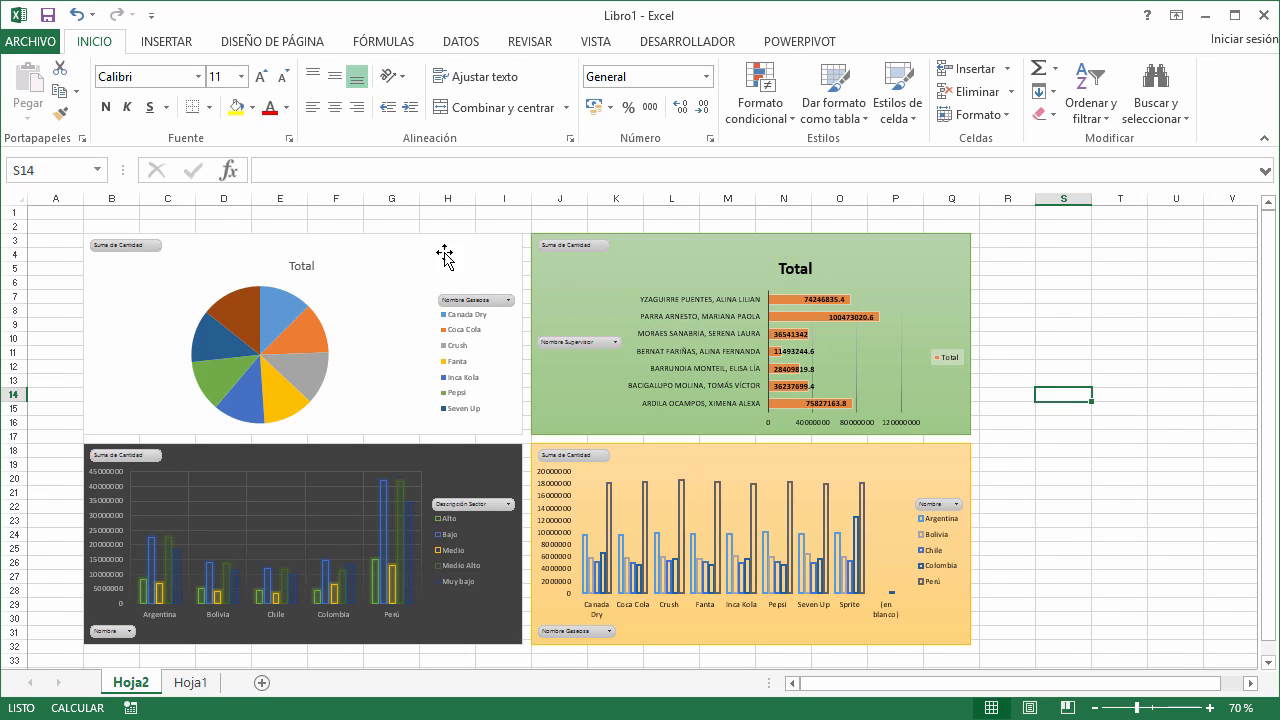
click(410, 243)
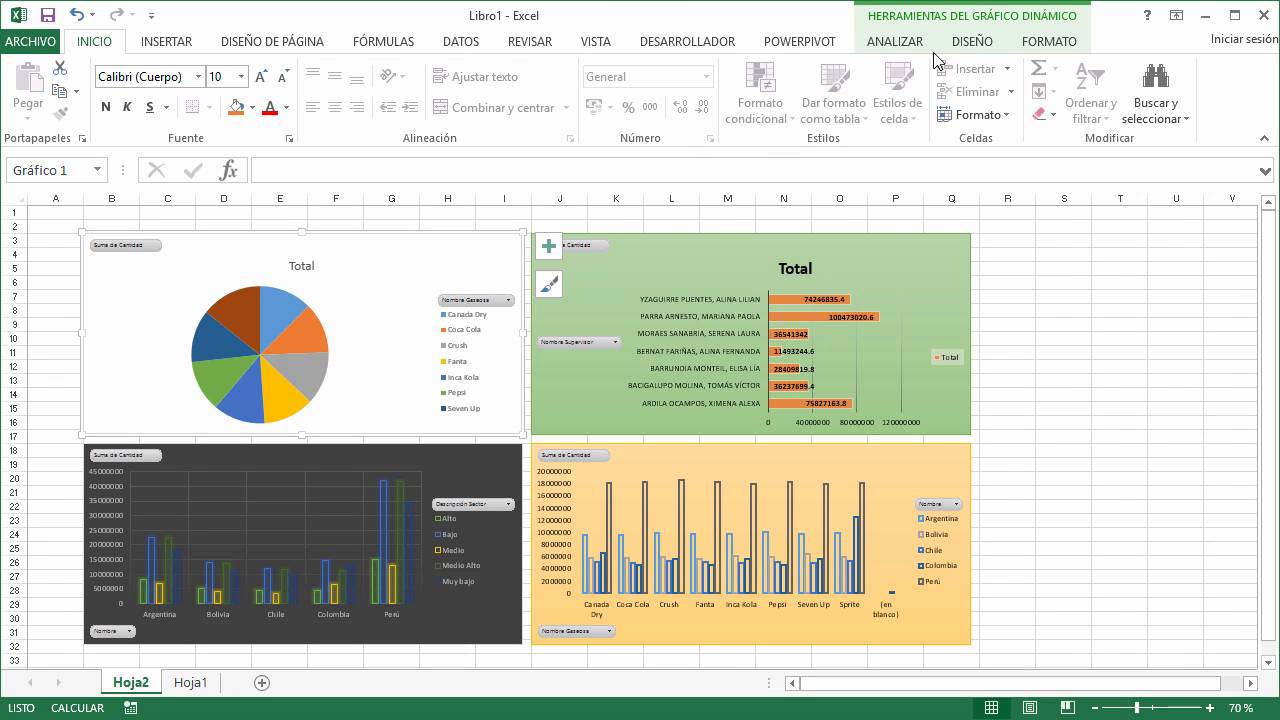
click(895, 42)
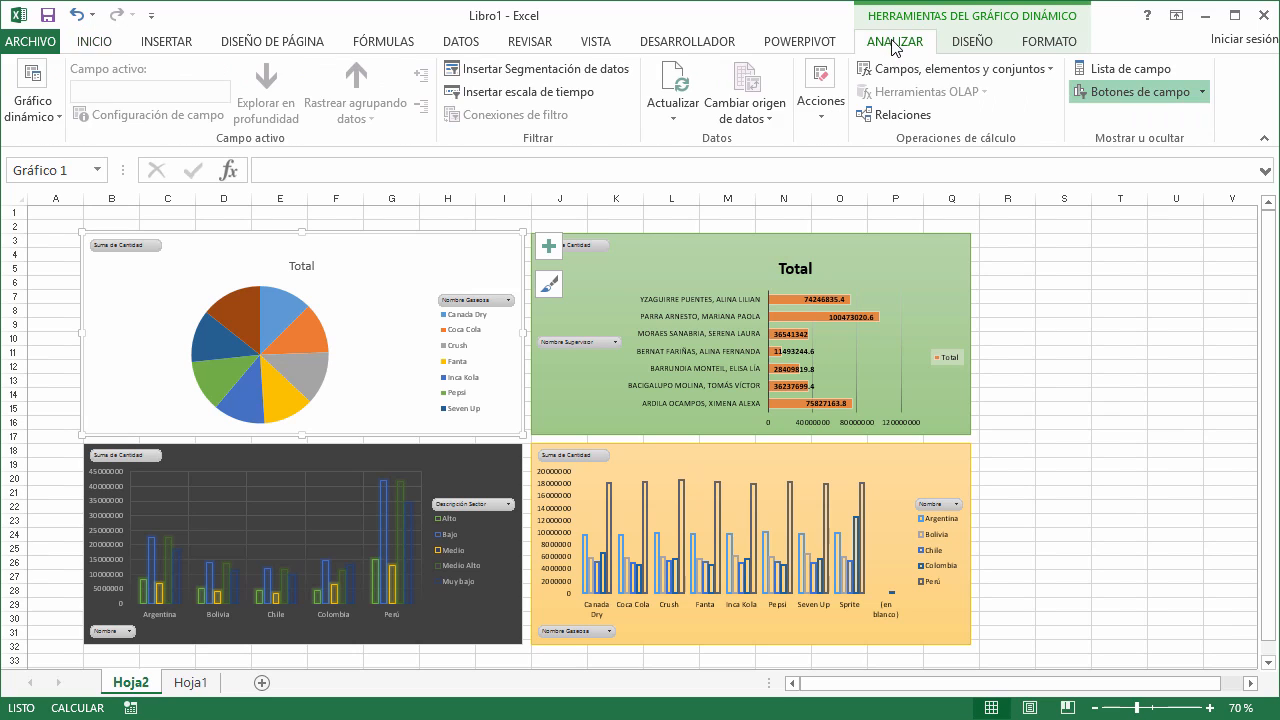
click(530, 69)
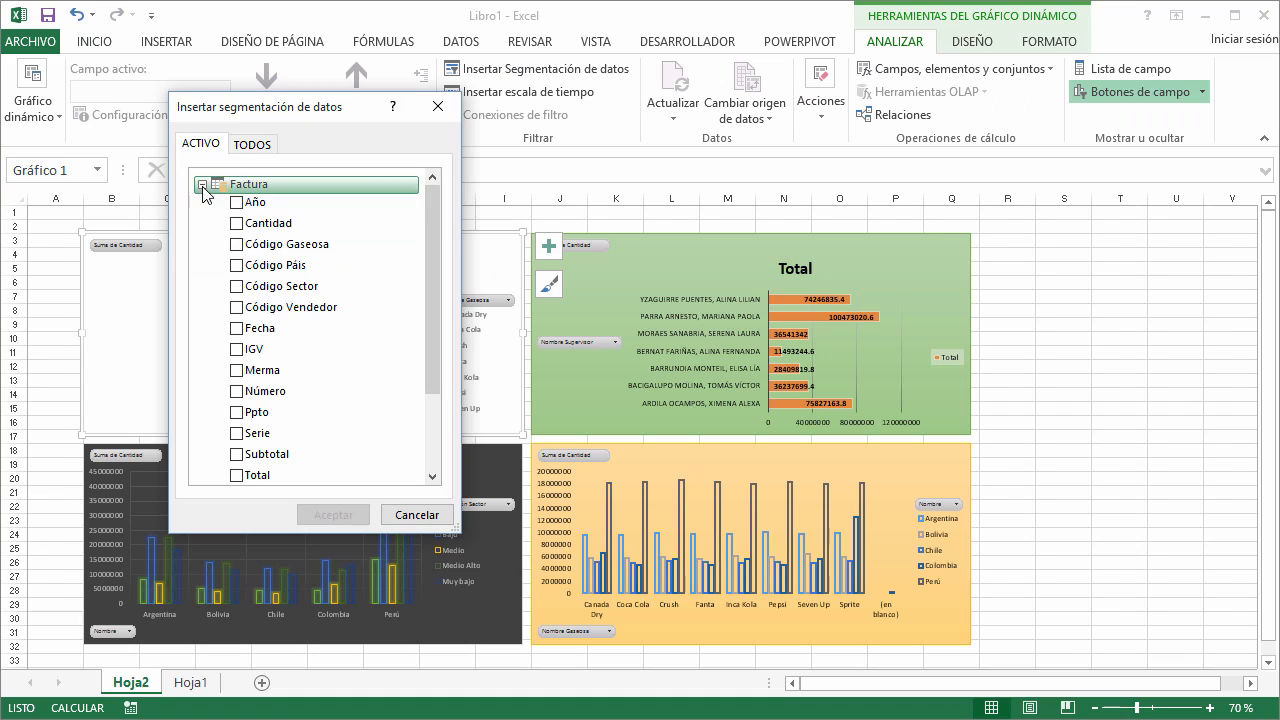
- Insert slicers for Nombre Gaseosa from Gaseosa, Nombre from País and Descripción Sector from Sector, choosing from all model tables
click(252, 145)
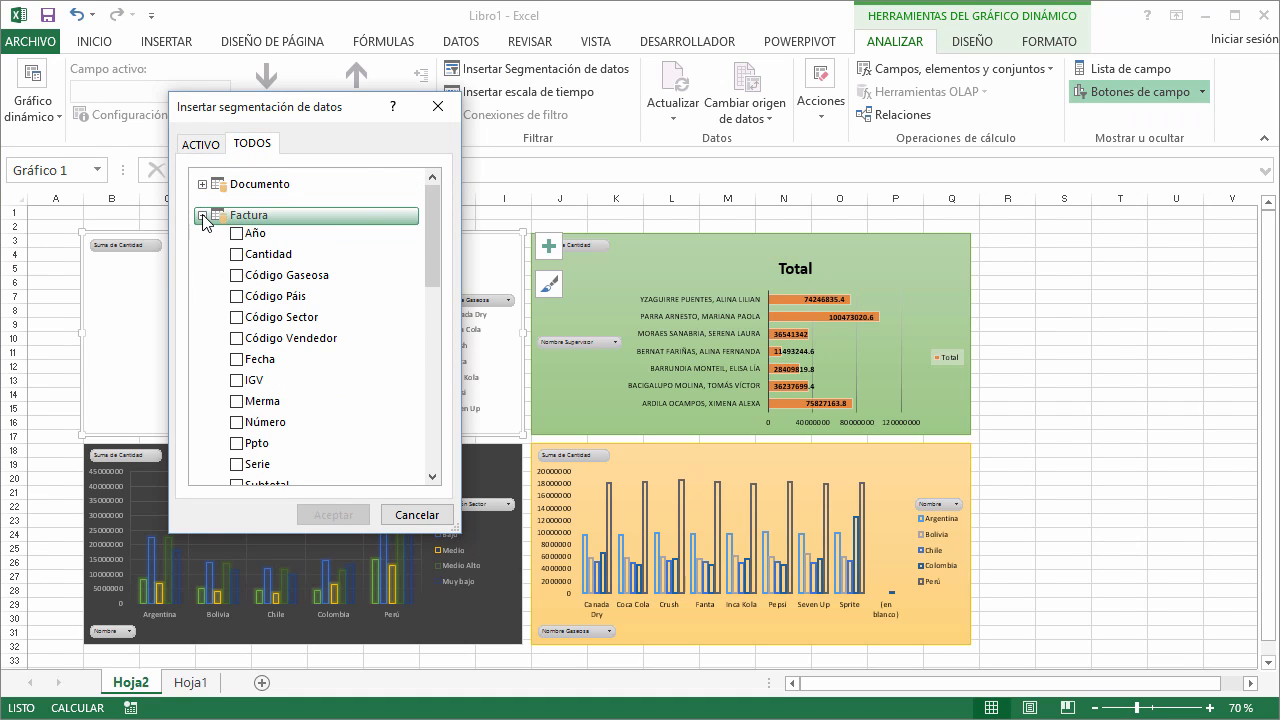
click(203, 215)
click(203, 246)
click(203, 246)
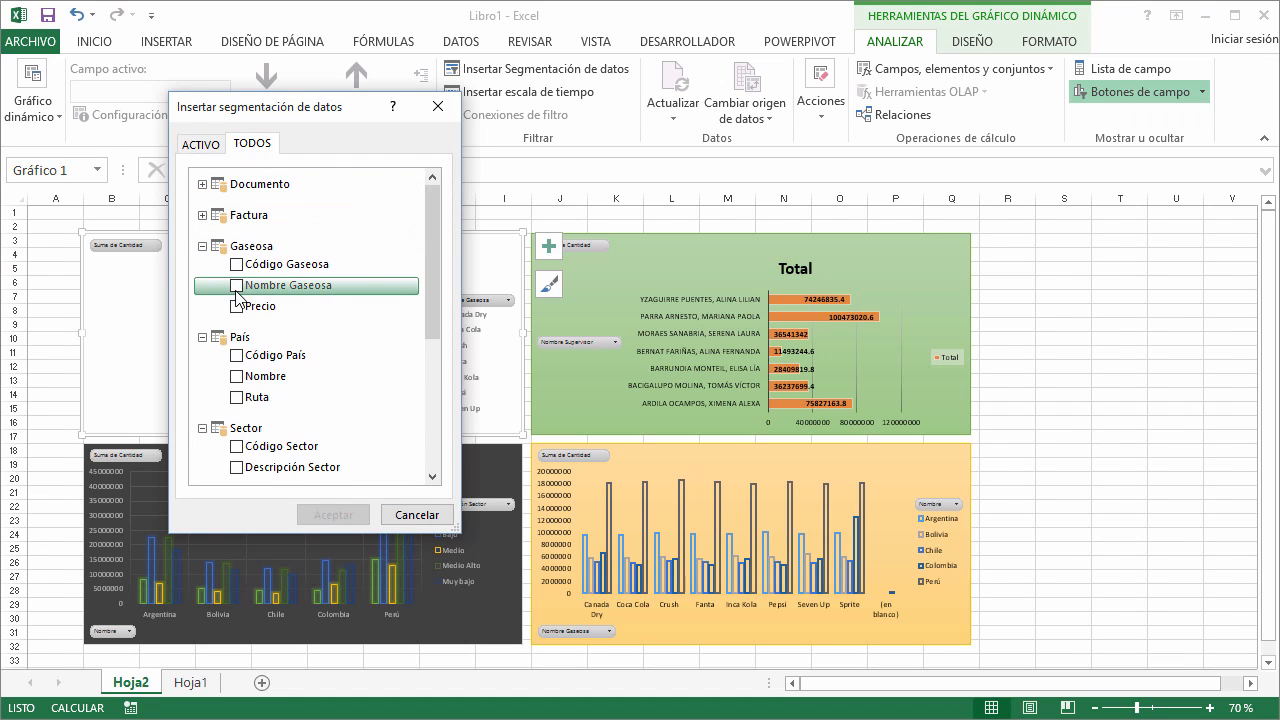
click(238, 286)
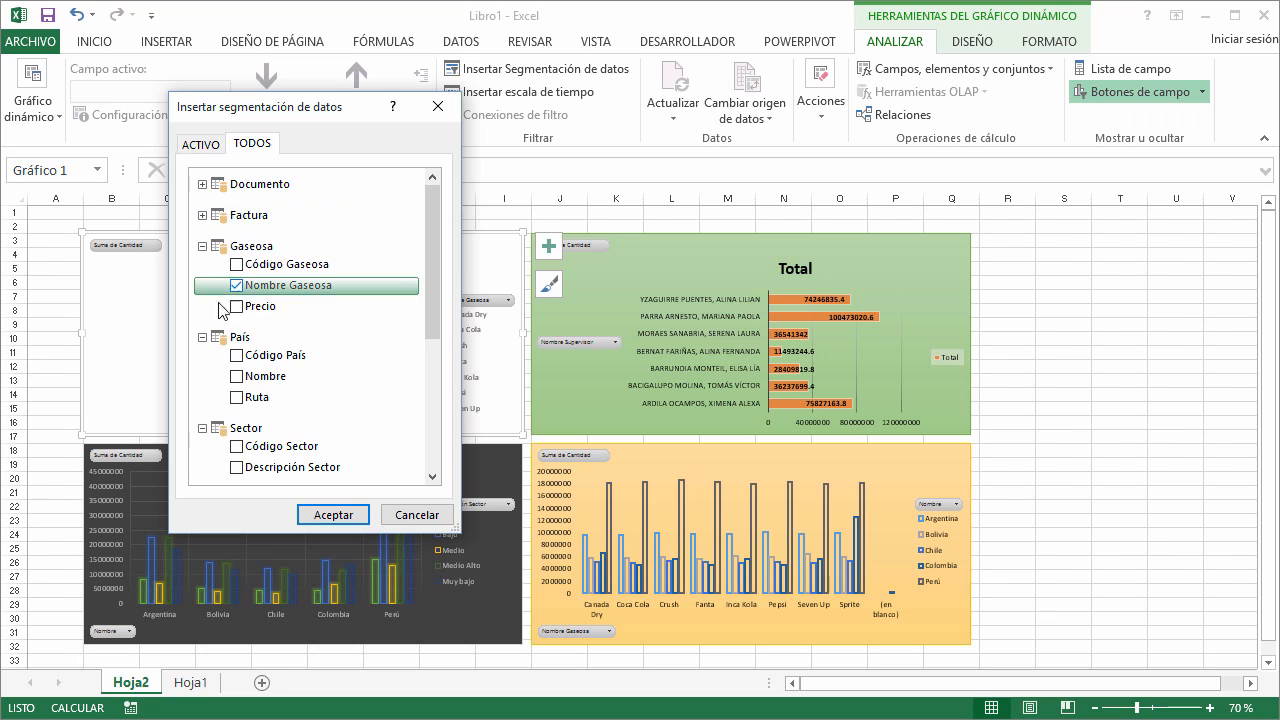
click(237, 377)
scroll(238, 380, down, 2)
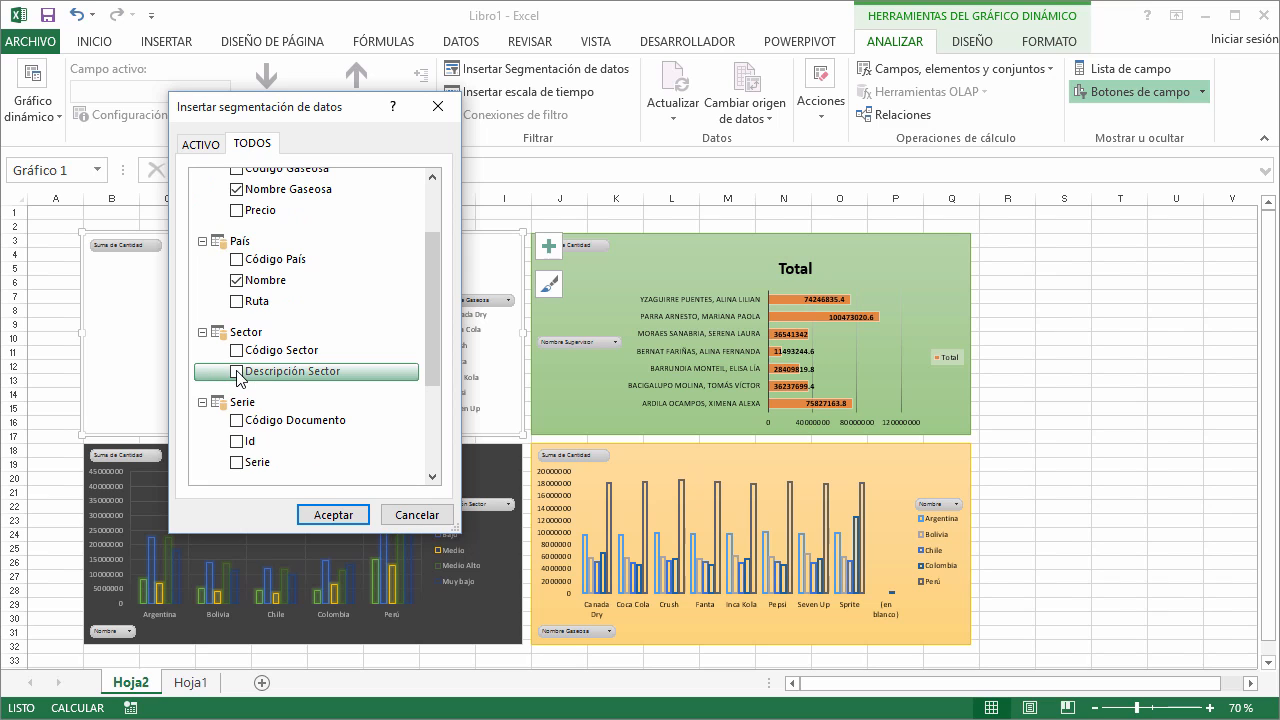
click(333, 514)
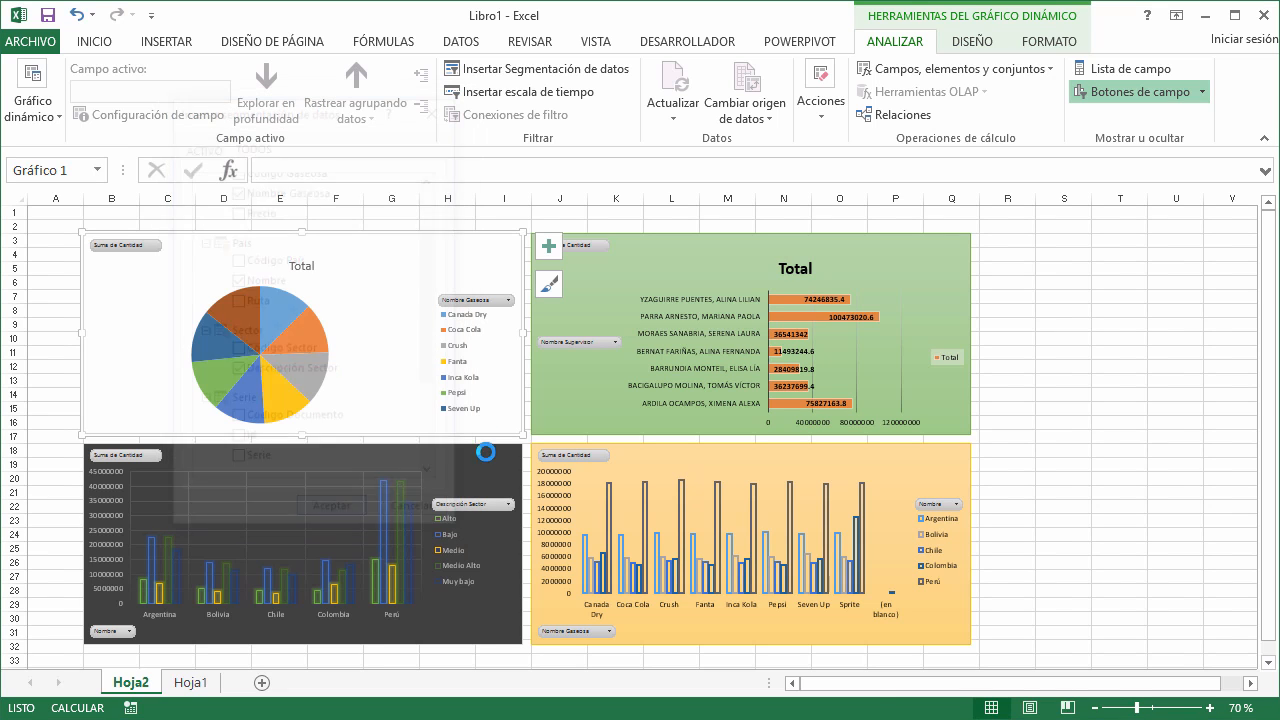
click(669, 386)
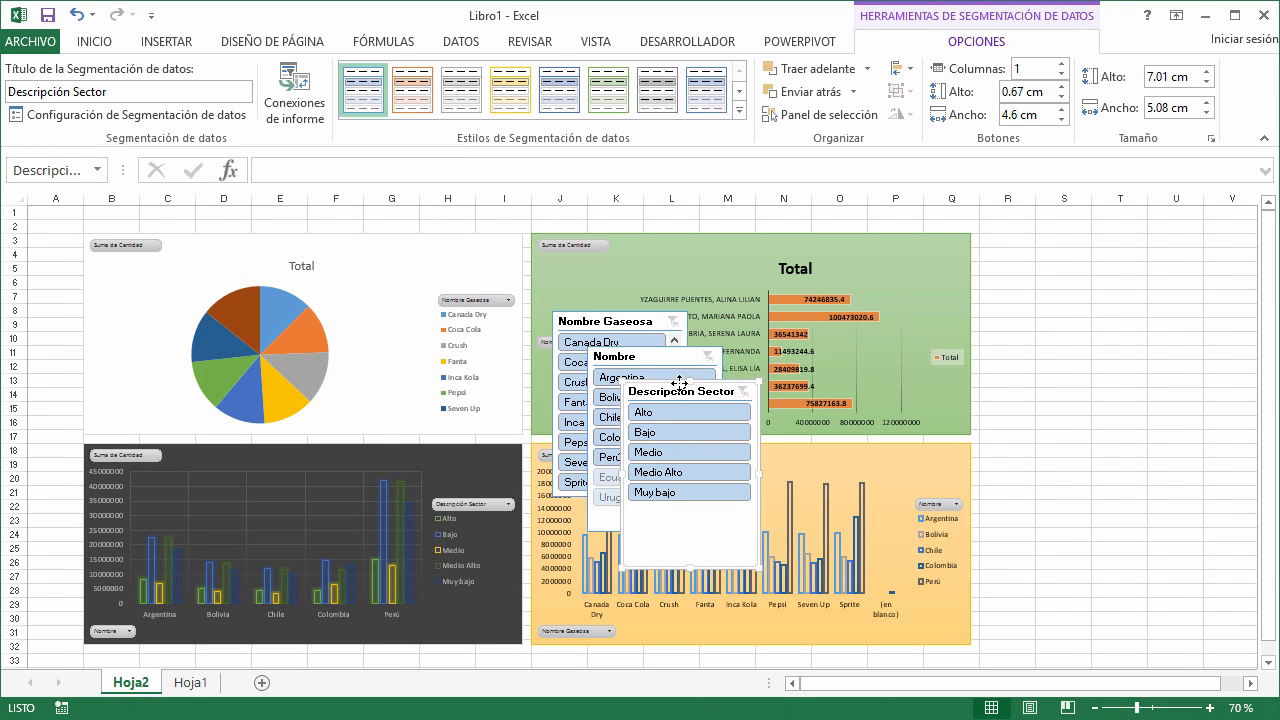
- Move the Descripción Sector slicer to the right of the green bar chart and shorten it to about 4.71 cm high
drag(669, 386, 1029, 237)
drag(1052, 418, 1053, 358)
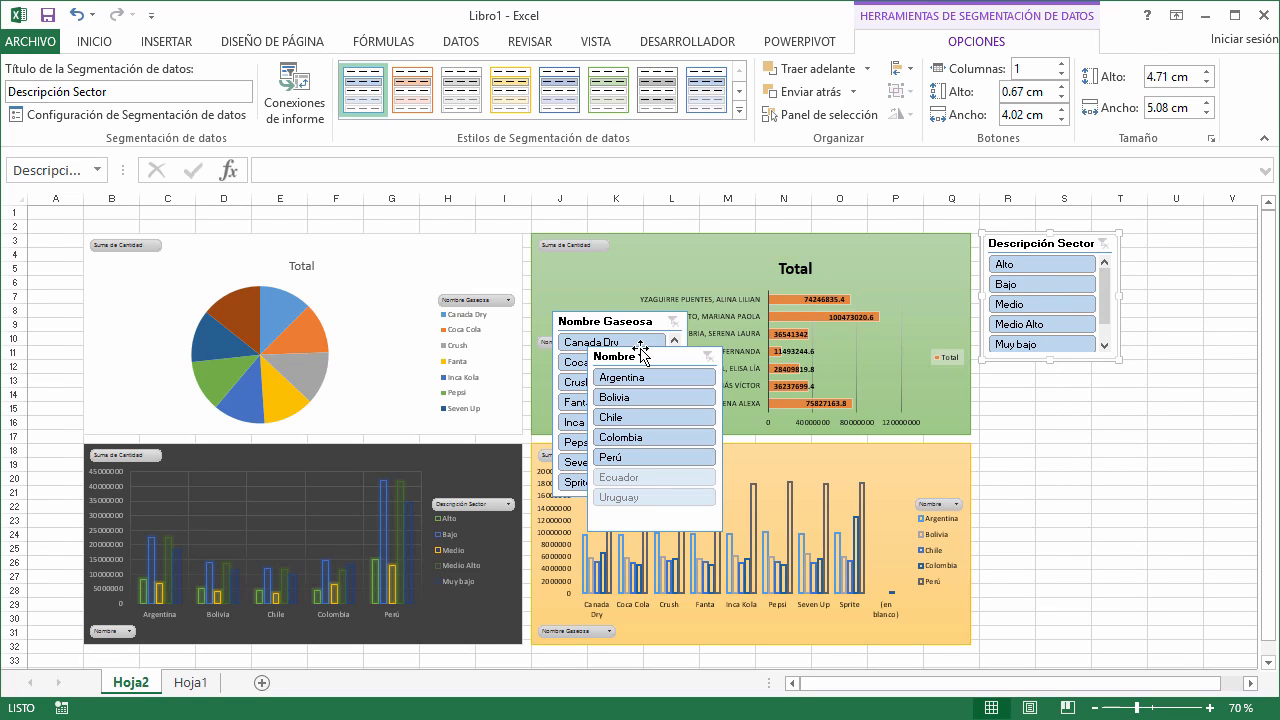
- Place the Nombre country slicer below Descripción Sector, arranged in 2 columns and shortened to about 4.33 cm
drag(641, 354, 1046, 373)
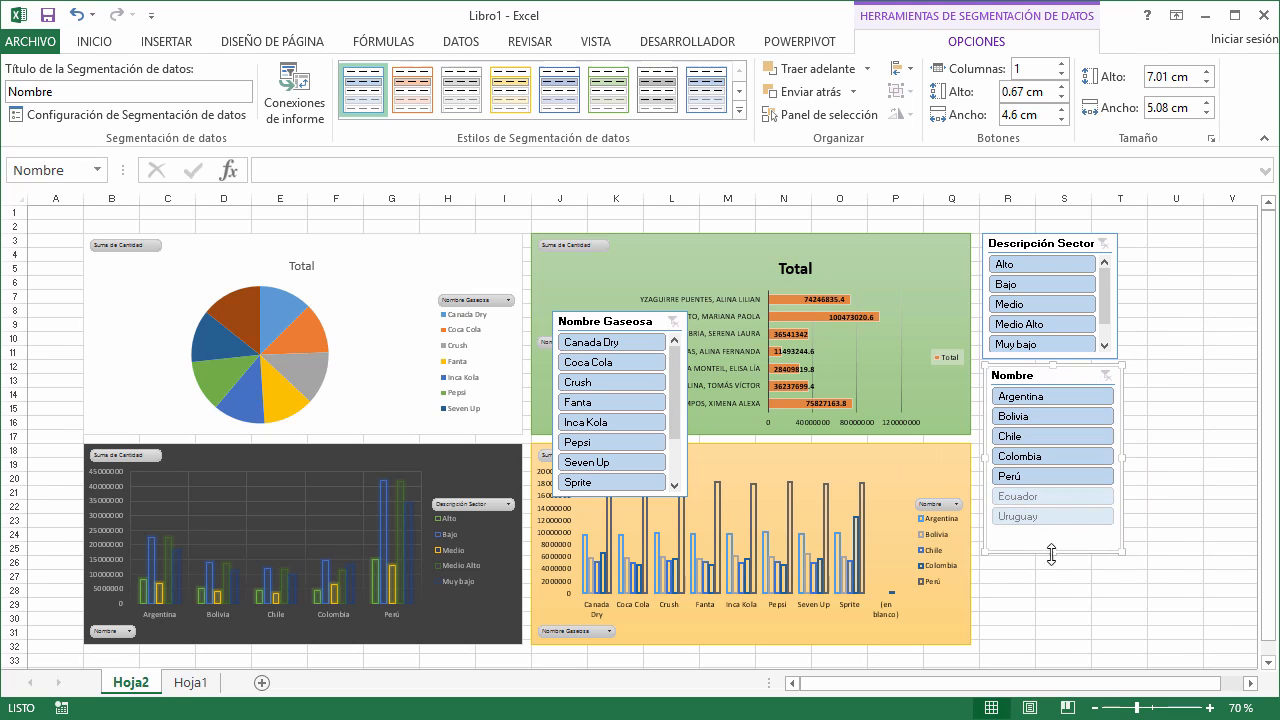
drag(1051, 554, 1051, 497)
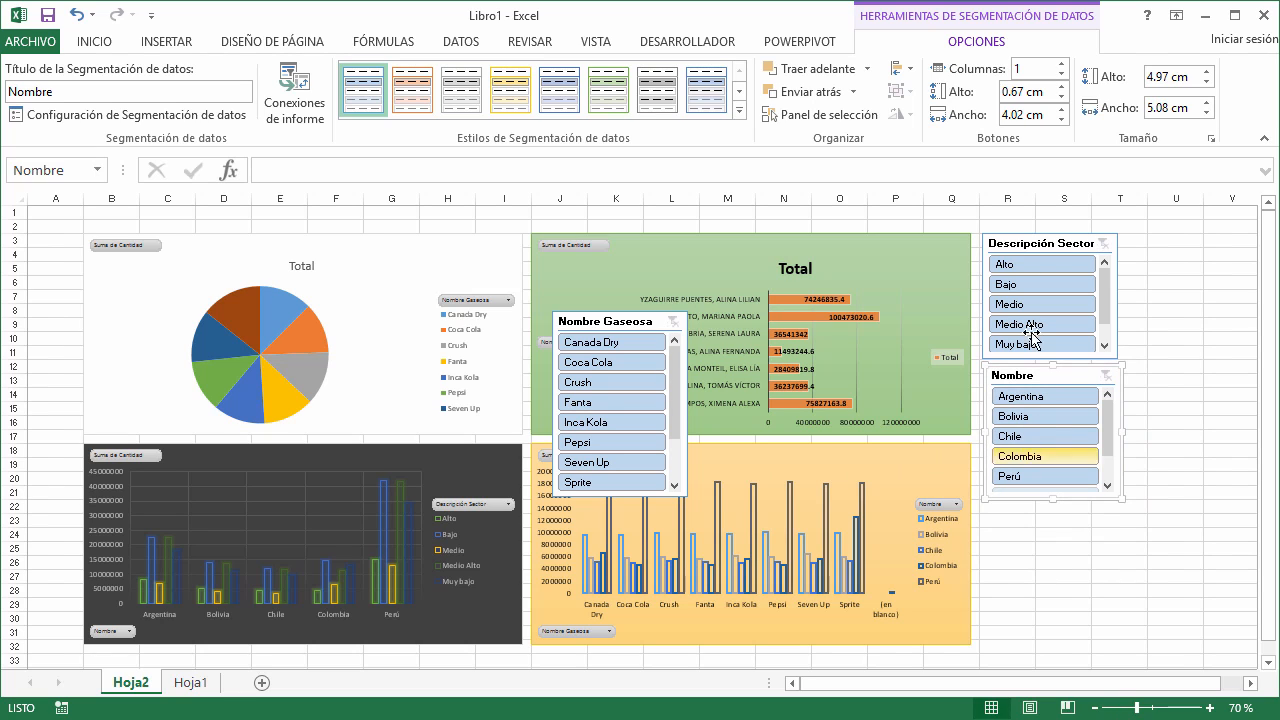
click(1061, 66)
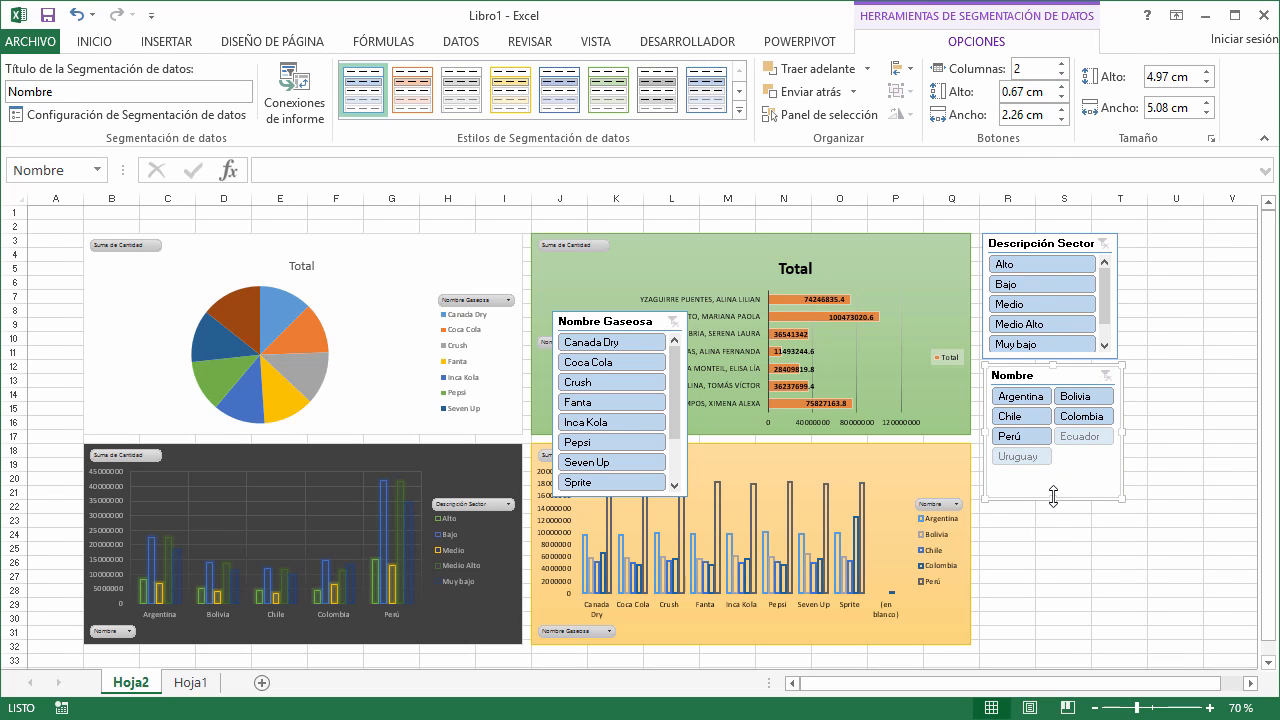
drag(1053, 490, 1051, 481)
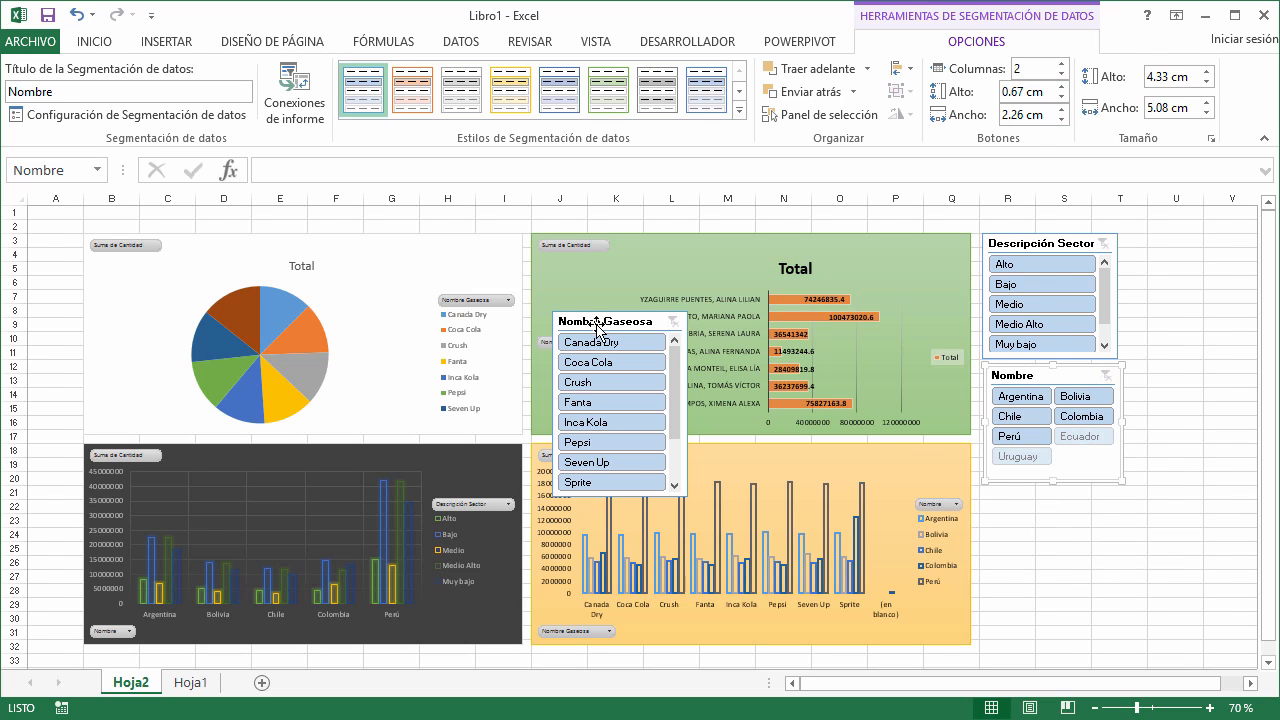
- Place the Nombre Gaseosa slicer below the country slicer, arranged in 2 columns and about 5.52 cm high
drag(597, 325, 1053, 486)
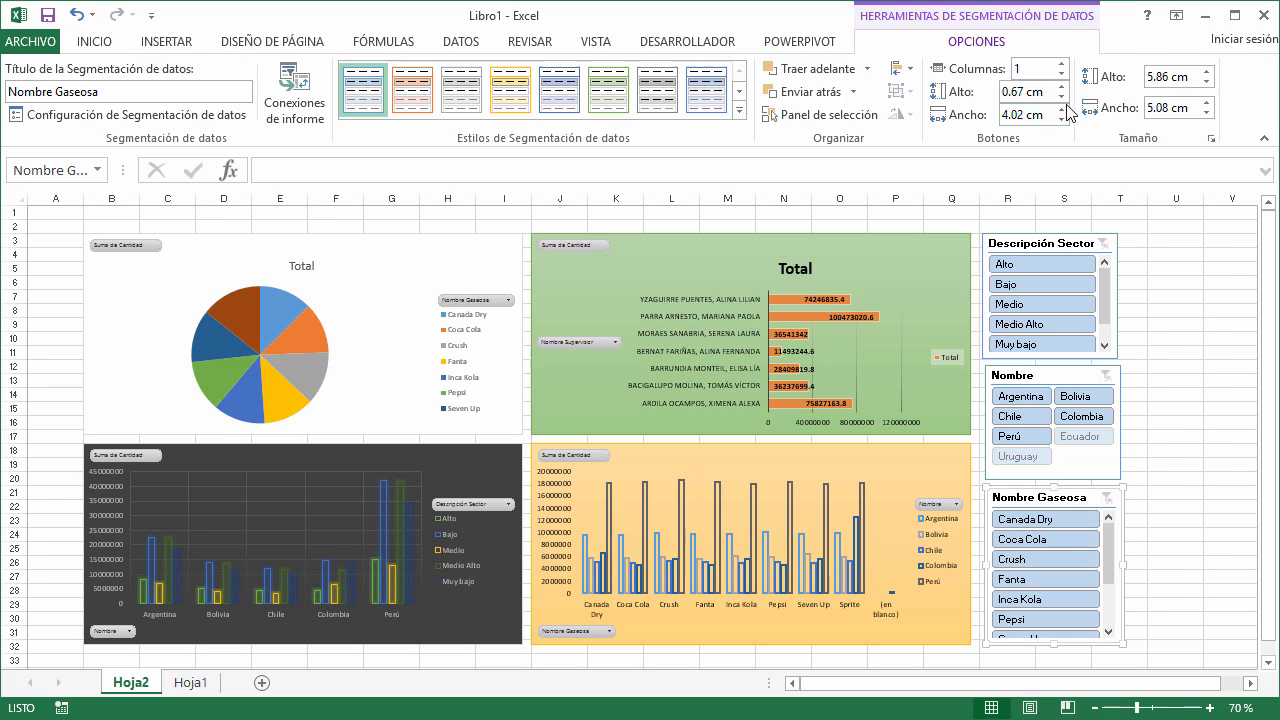
click(1062, 64)
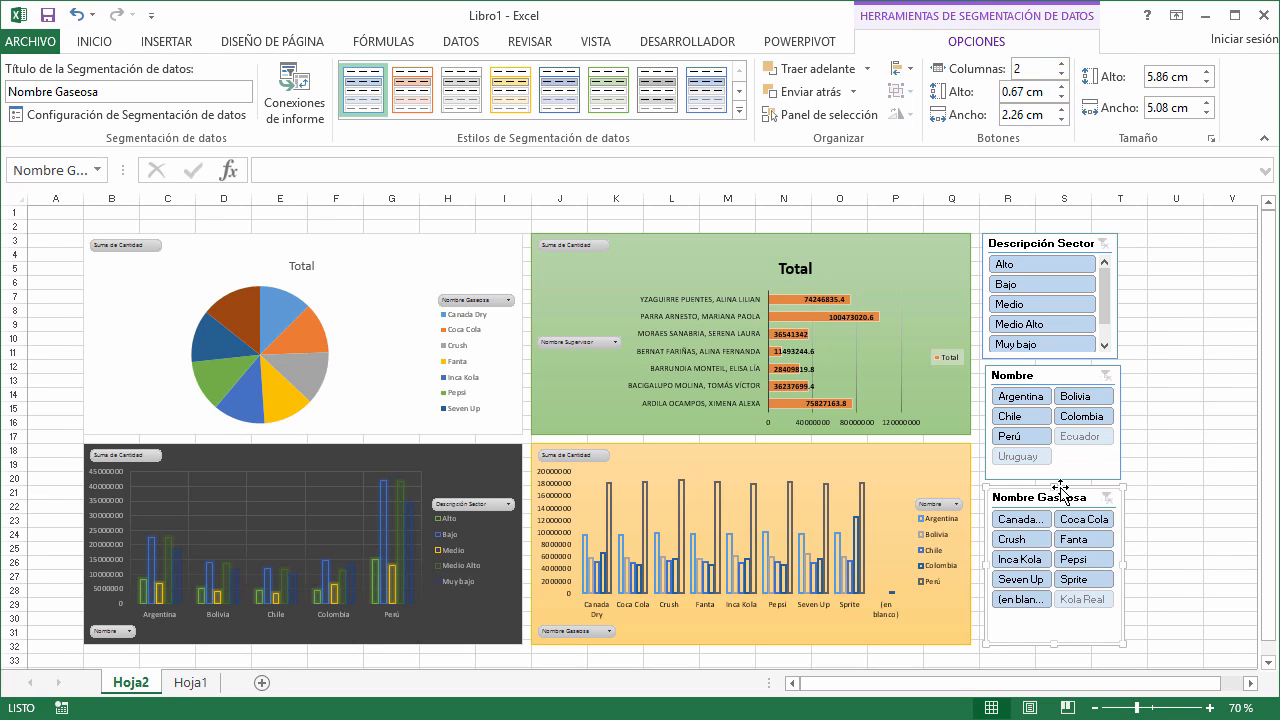
drag(1053, 485, 1056, 494)
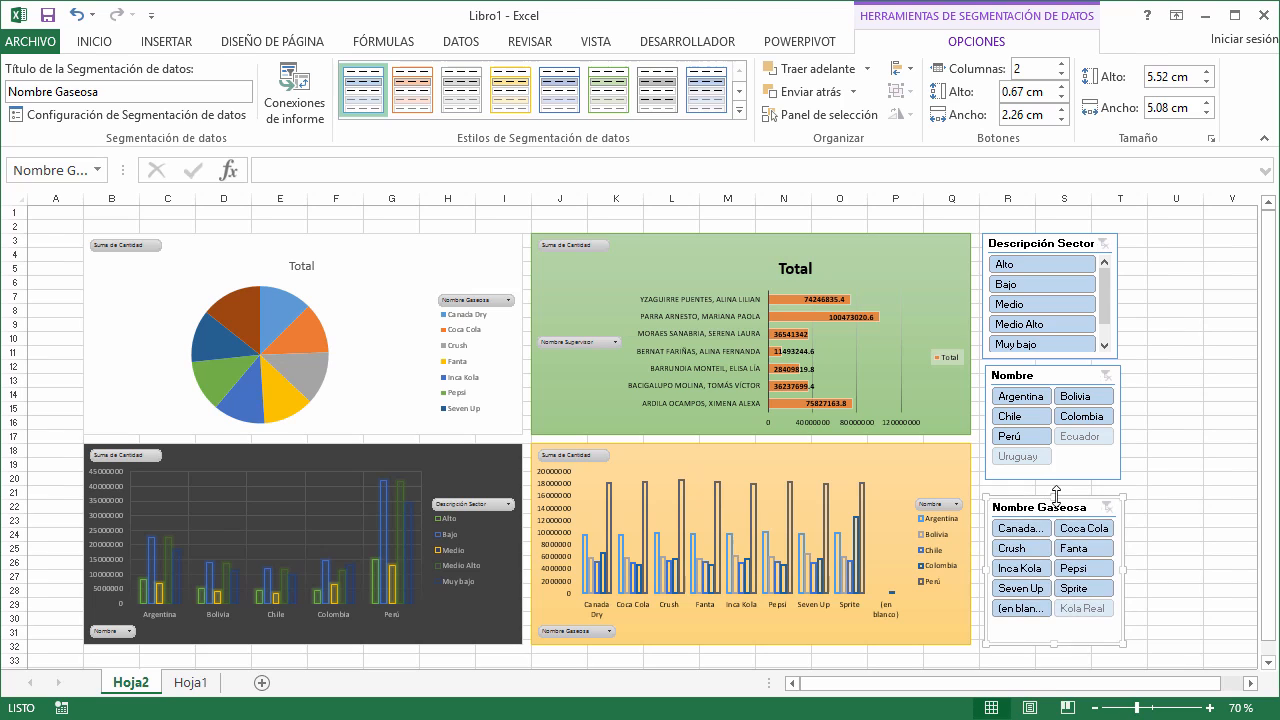
- Apply the light gray slicer style to Descripción Sector, the gold one to Nombre and the green one to Nombre Gaseosa
click(1034, 244)
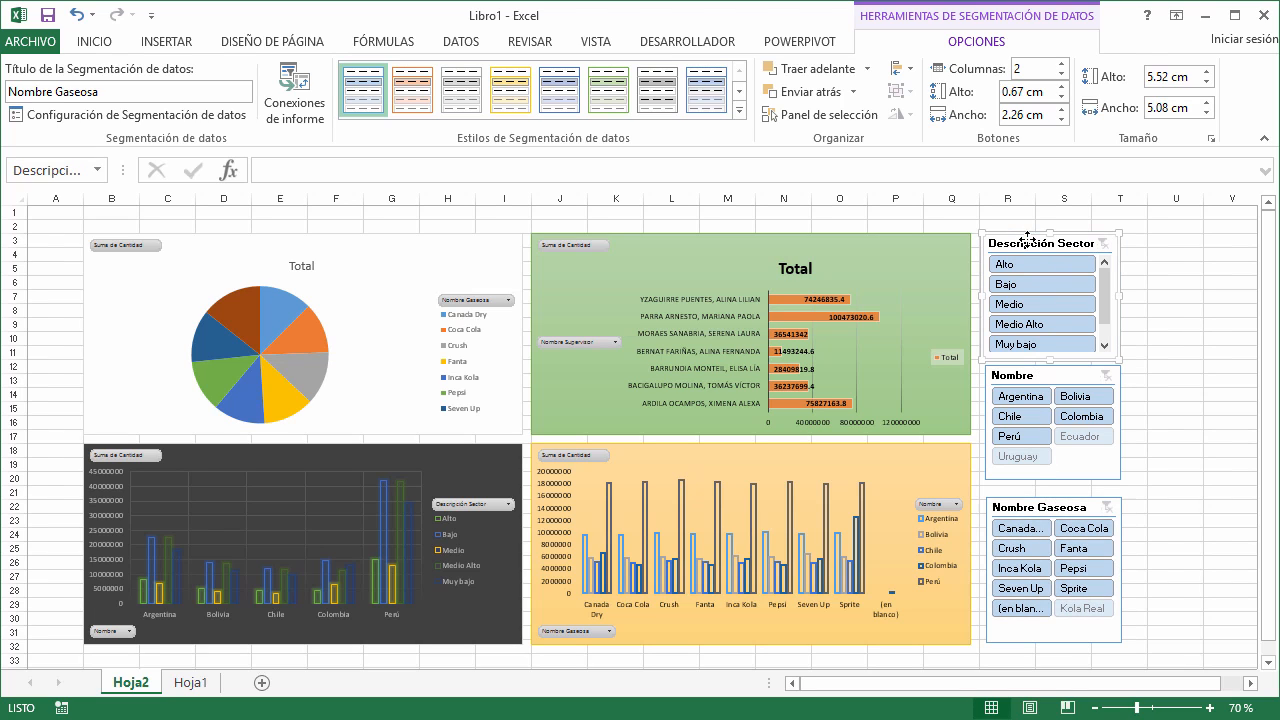
click(461, 90)
click(1064, 372)
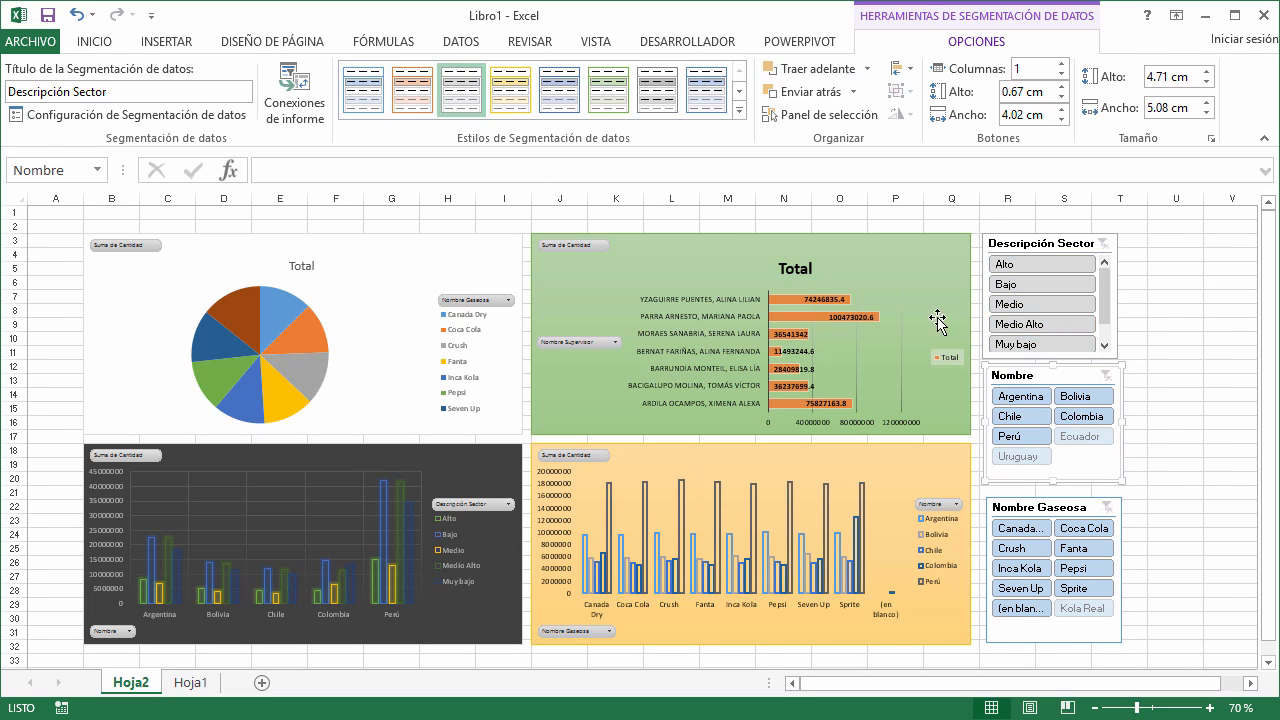
click(1078, 510)
click(608, 90)
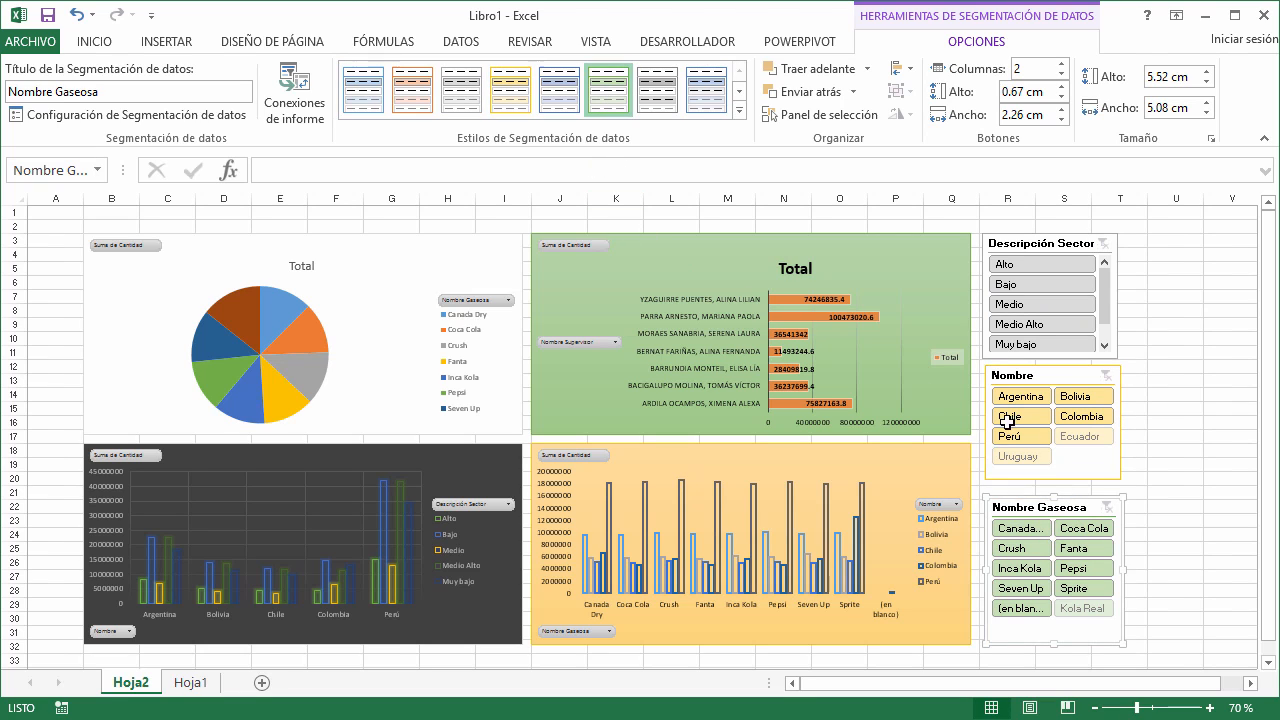
- Try the light orange style on the Descripción Sector slicer and return it to the gray style
click(1030, 247)
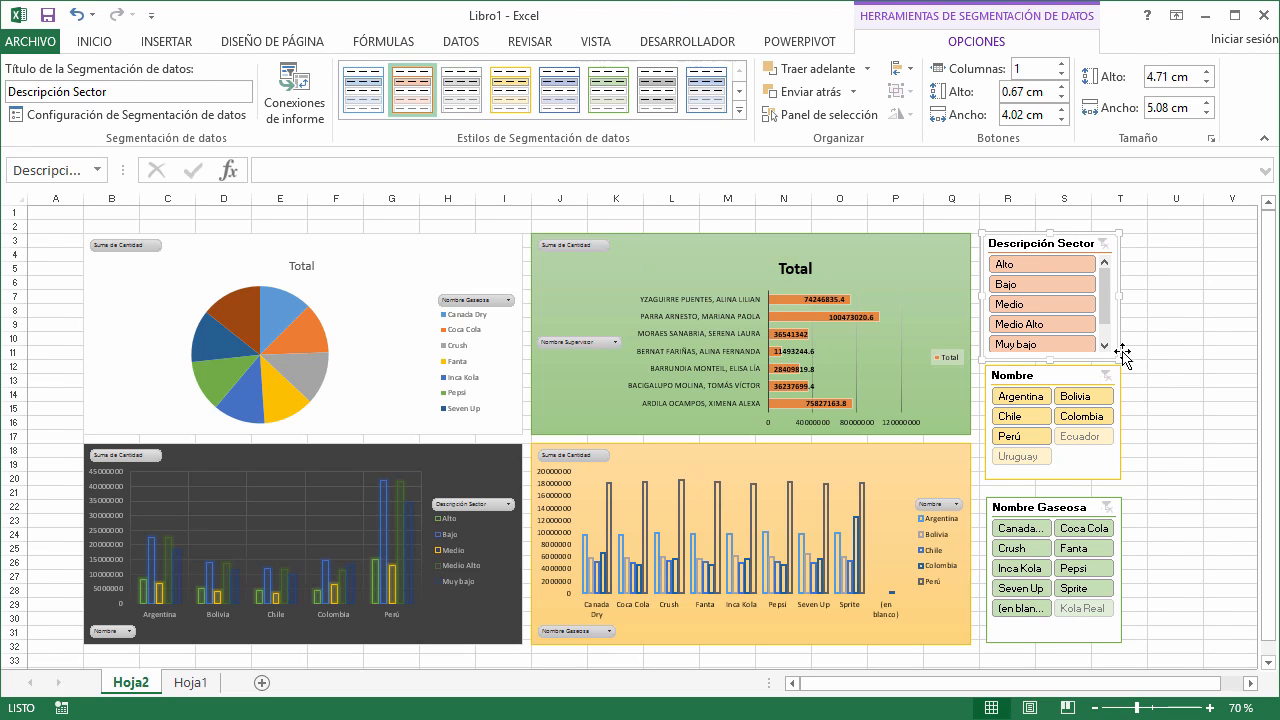
click(1180, 352)
click(1032, 247)
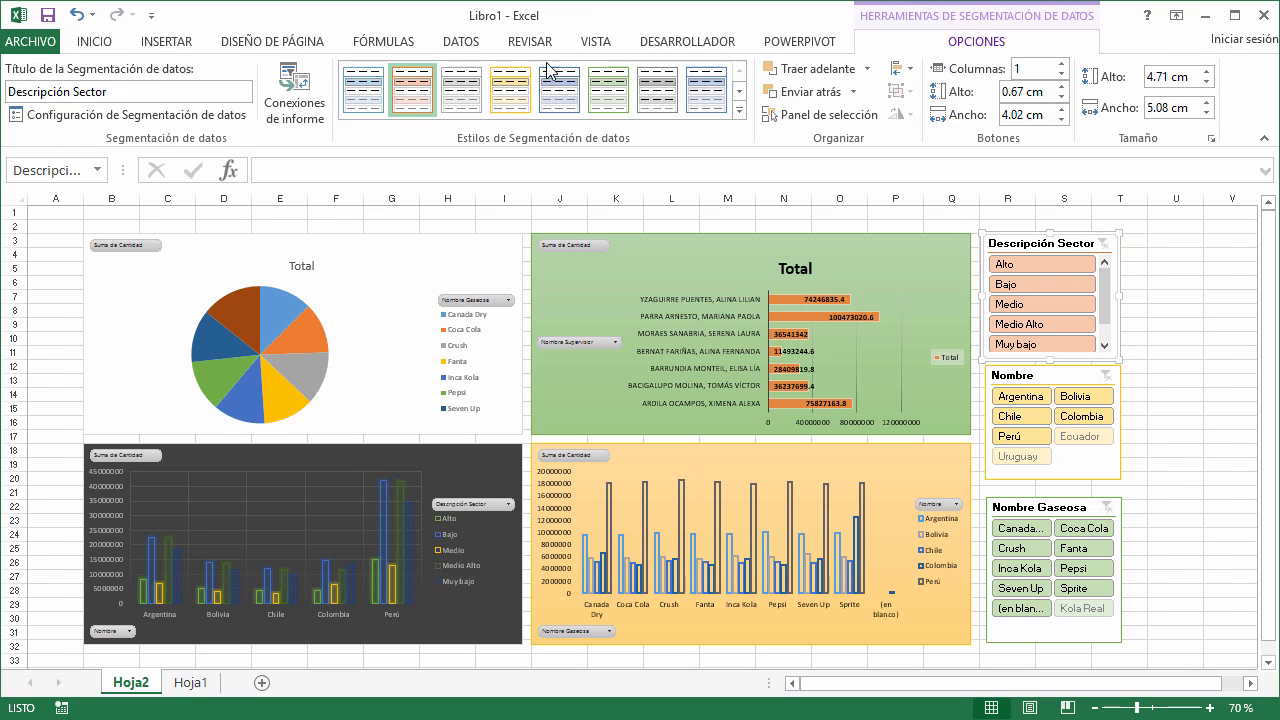
click(1183, 316)
- Arrange the Descripción Sector slicer in 2 columns and shorten it to about 4.07 cm high
click(1035, 238)
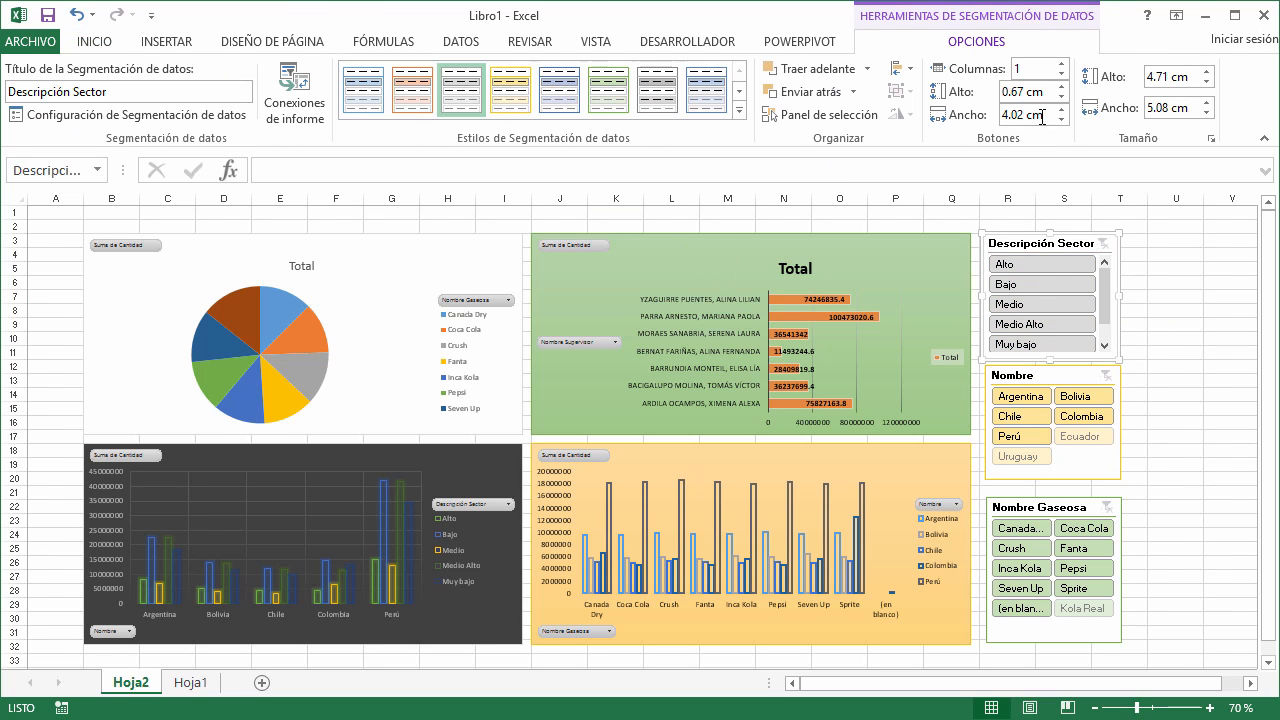
click(1053, 63)
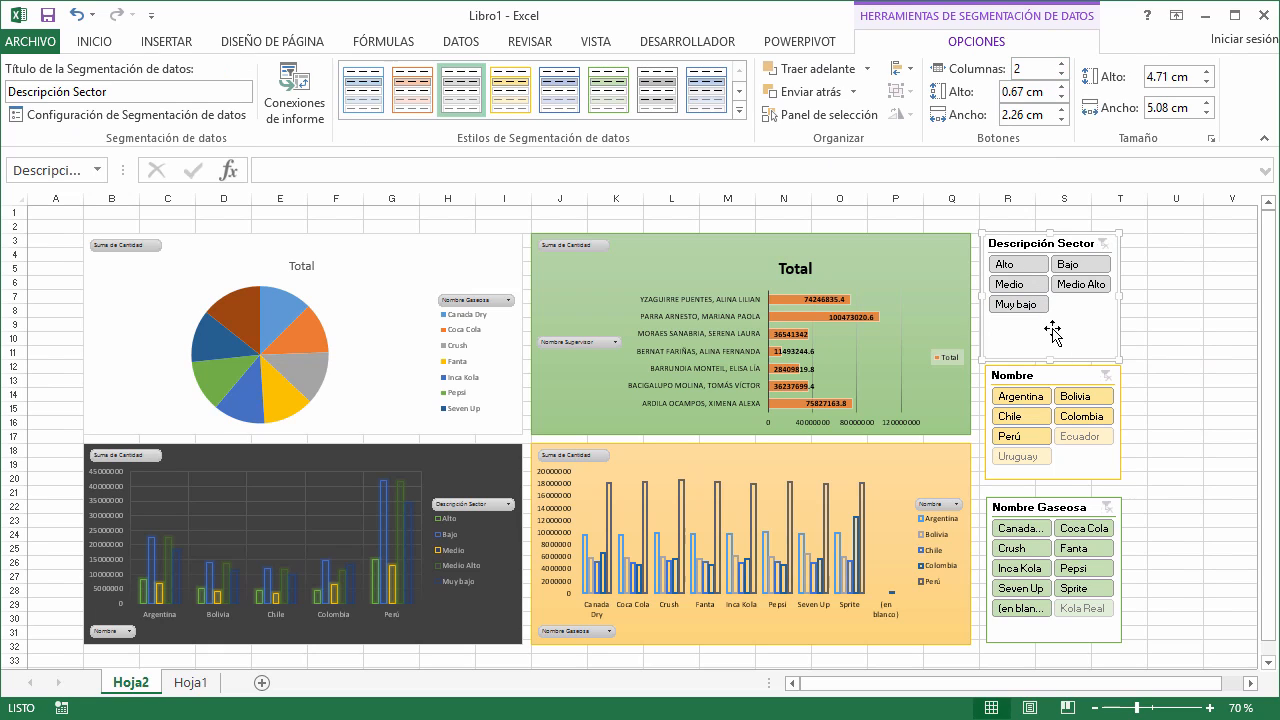
drag(1052, 358, 1047, 340)
click(1150, 366)
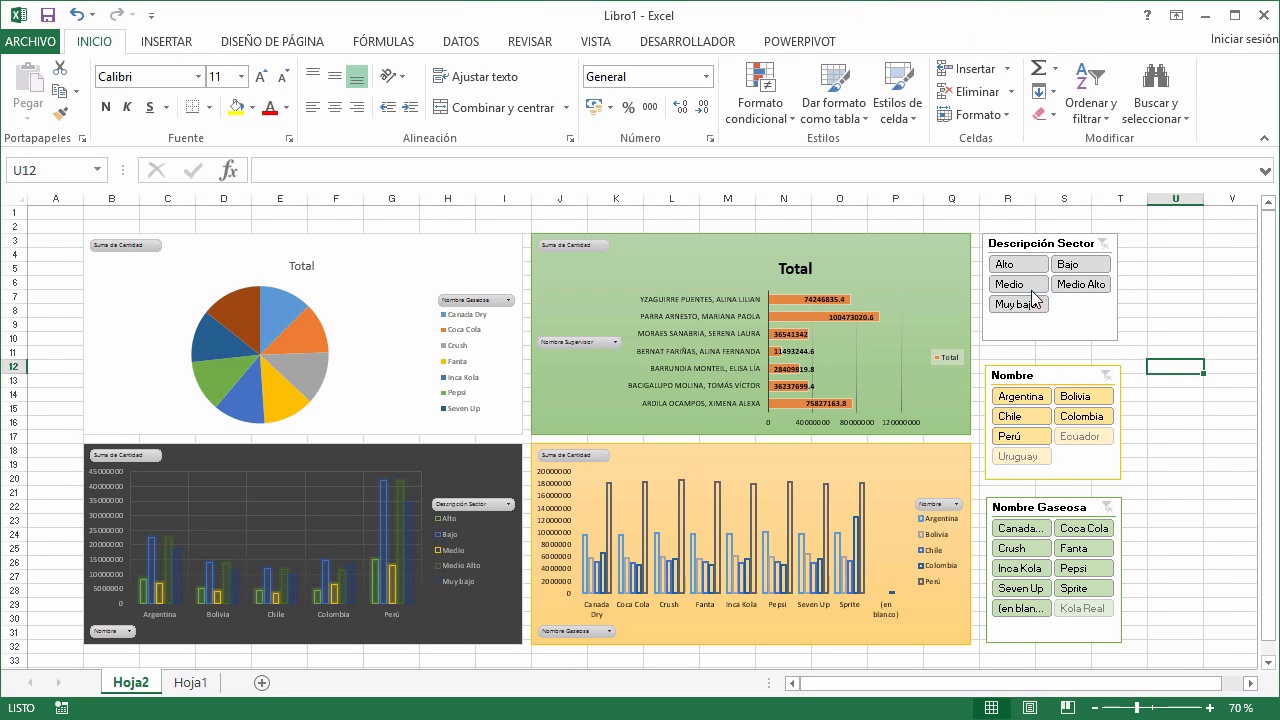
- Test the sector slicer by filtering on Alto, Bajo and Medio together, and clear its filter
click(1010, 263)
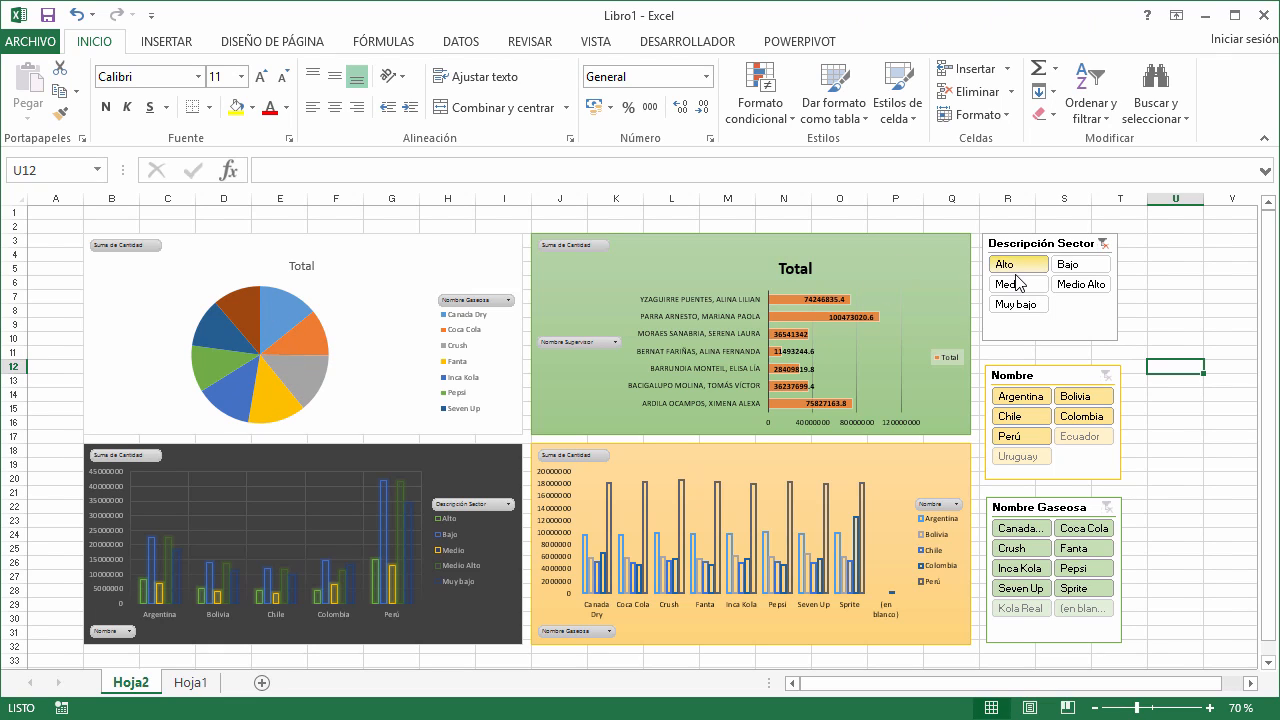
ctrl+click(1077, 267)
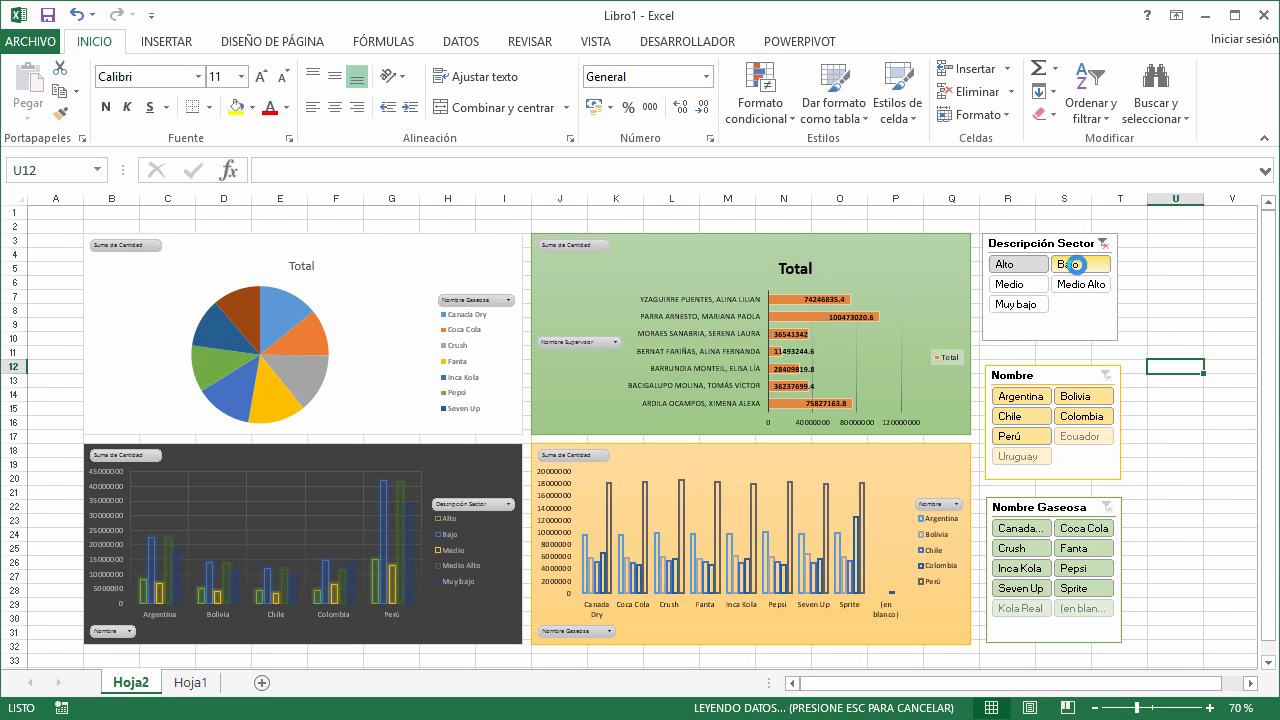
ctrl+click(1024, 291)
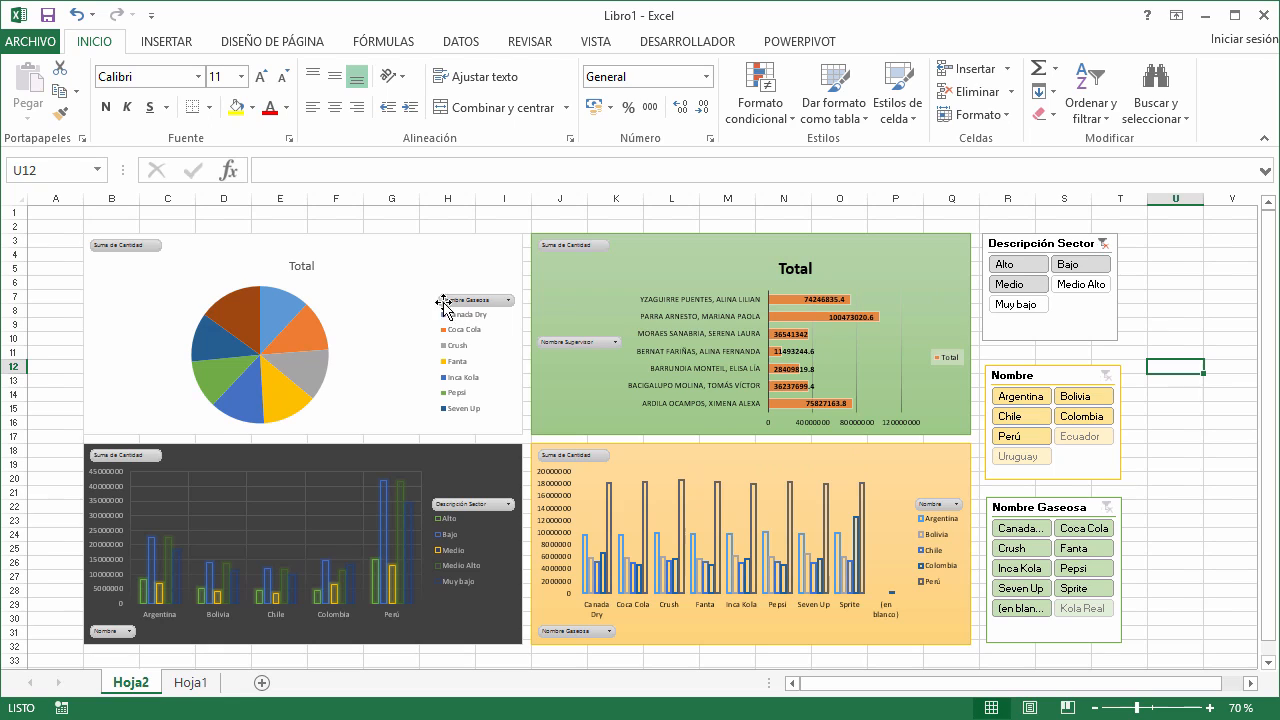
click(1103, 243)
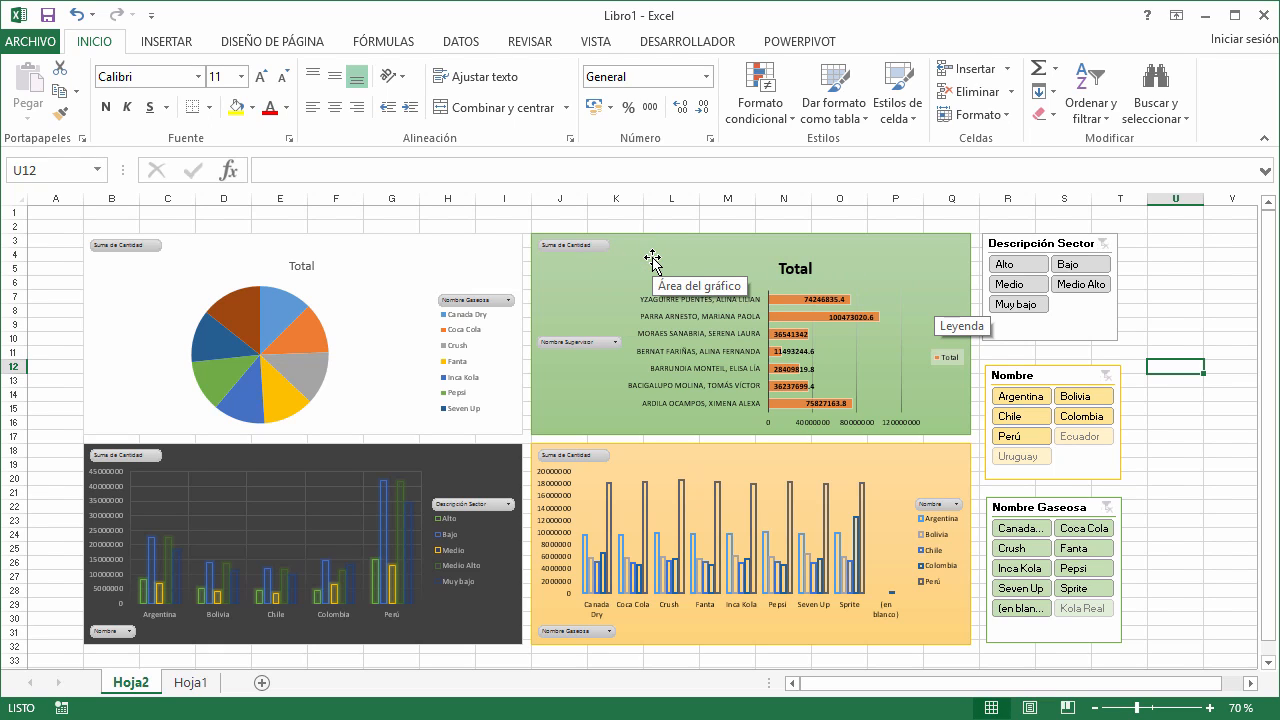
- Connect the Descripción Sector slicer to Gráfico 2, Gráfico 3 and Gráfico 4 through its report connections
click(1006, 240)
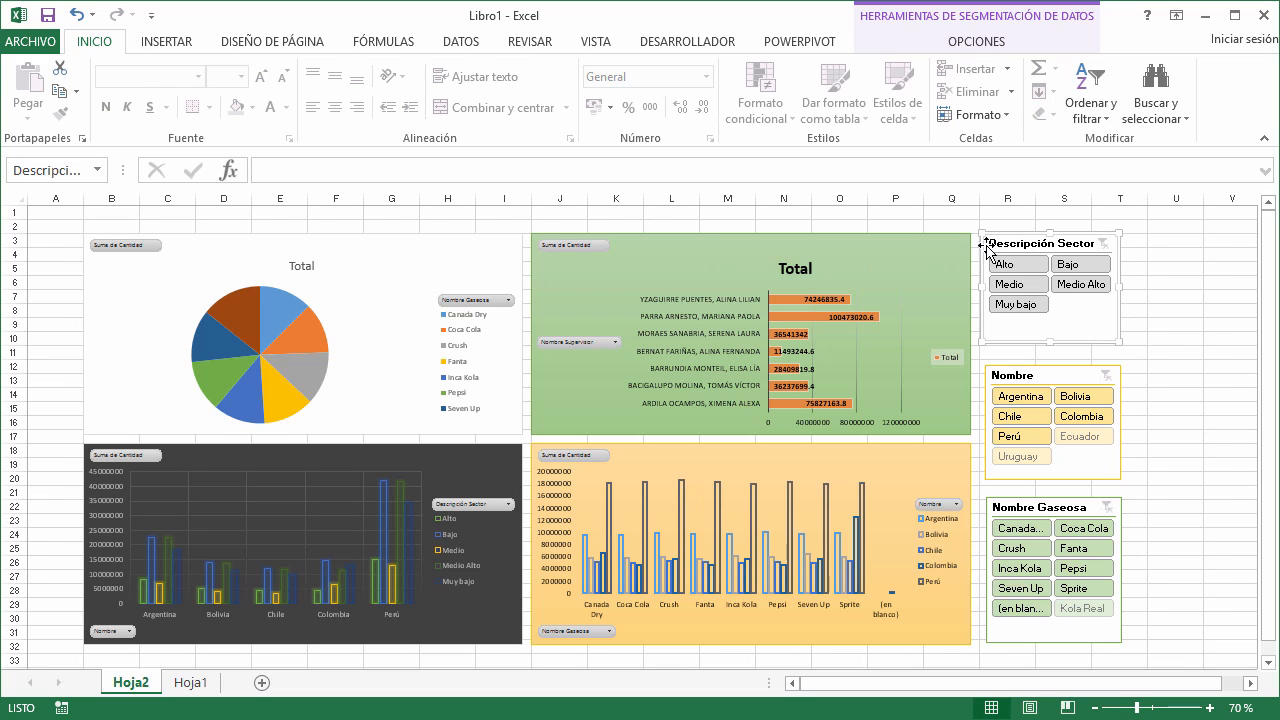
click(976, 42)
click(291, 120)
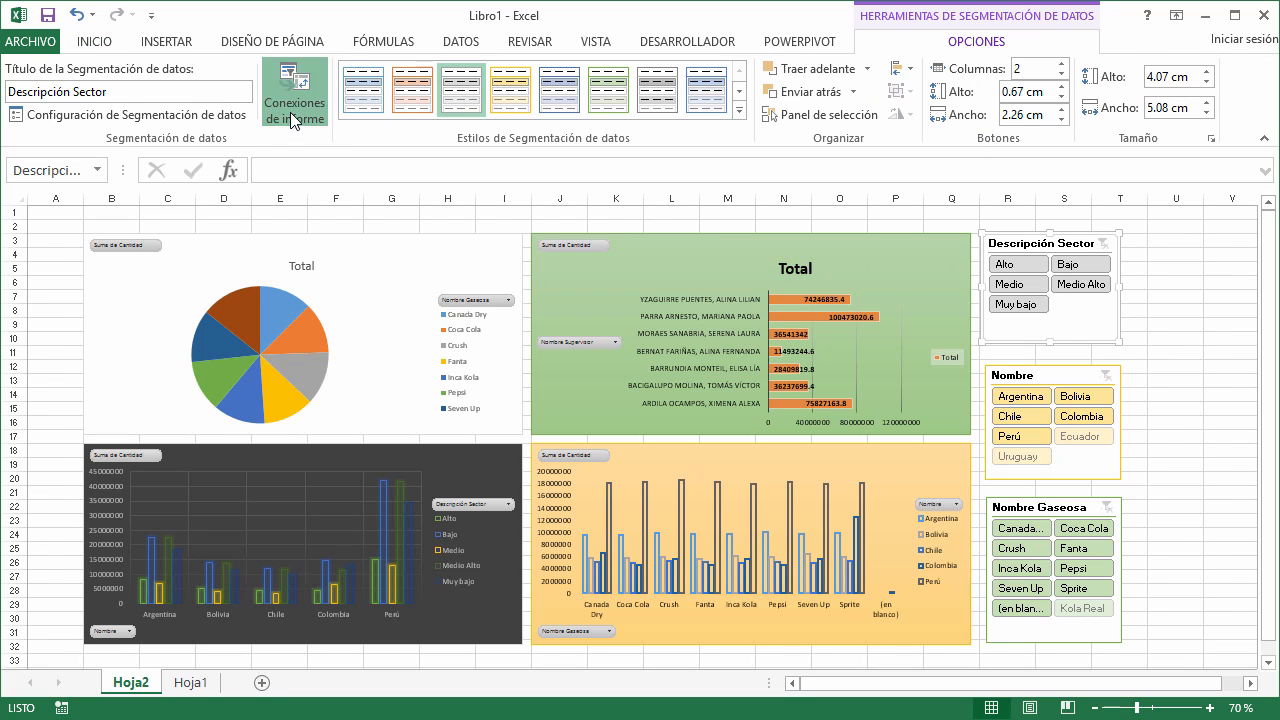
click(127, 318)
click(127, 336)
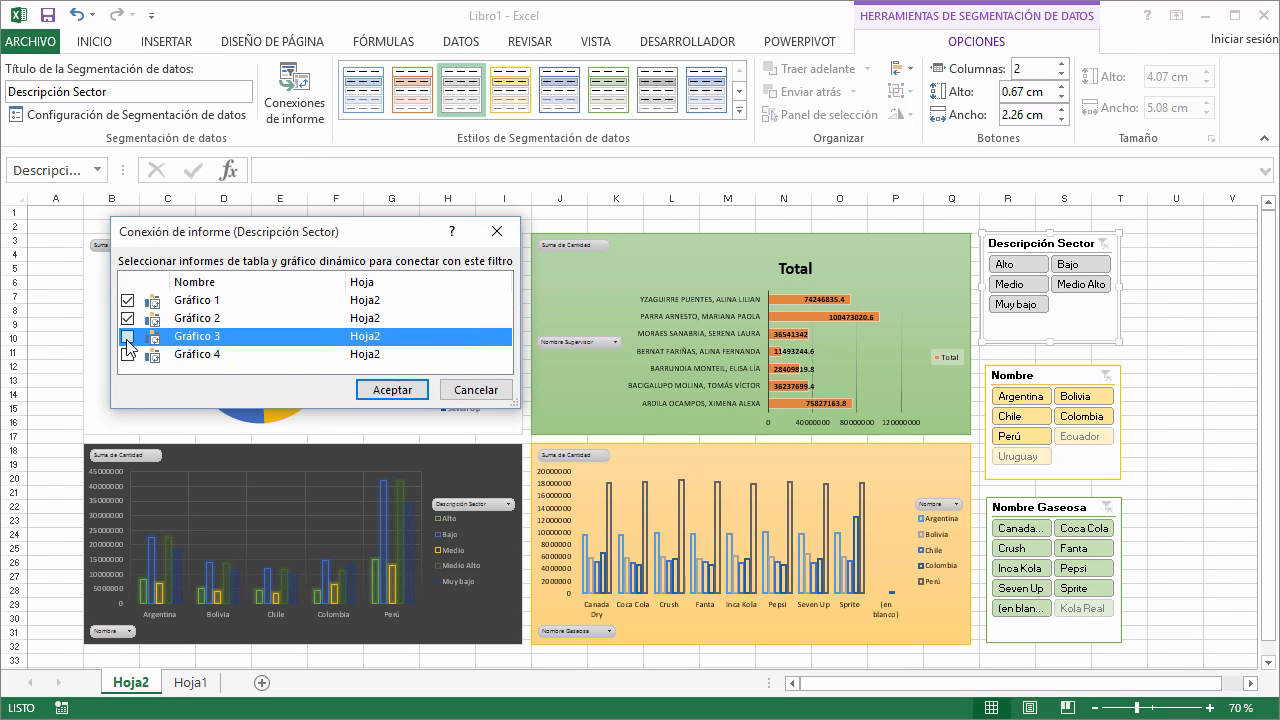
click(127, 354)
click(392, 390)
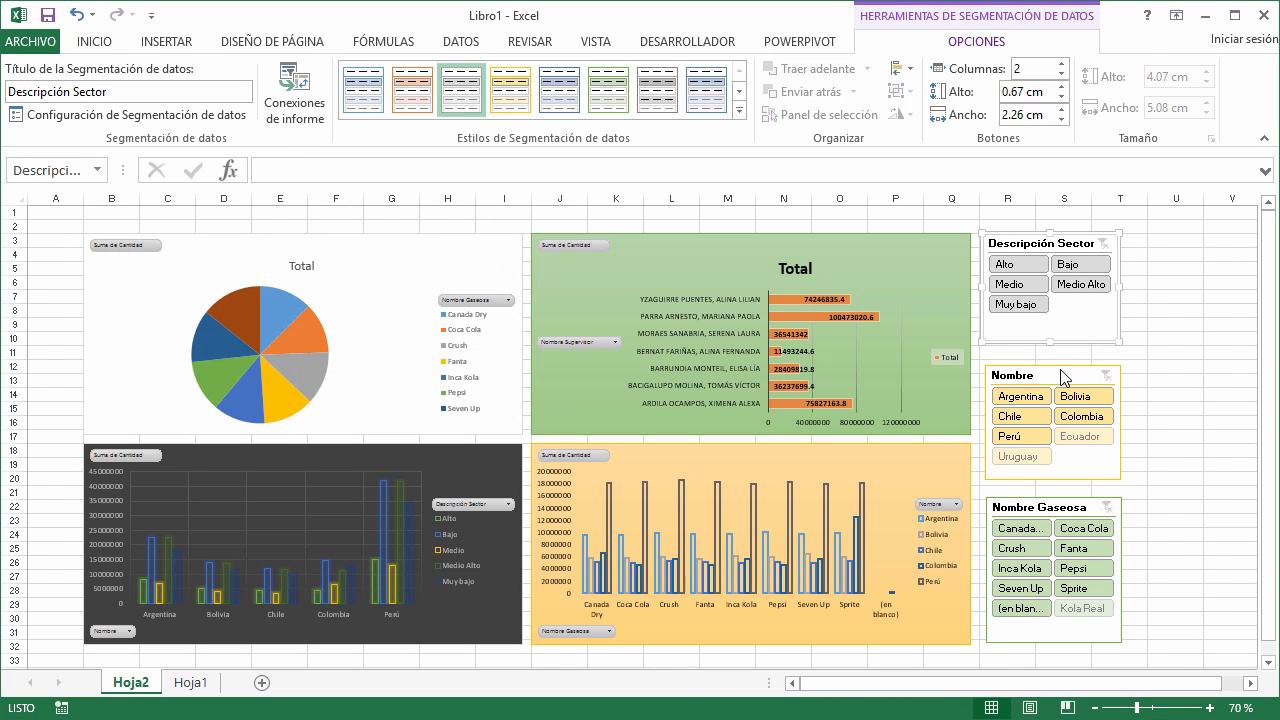
- Add report connections from the Nombre country slicer to Gráfico 2, Gráfico 3 and Gráfico 4
click(1060, 368)
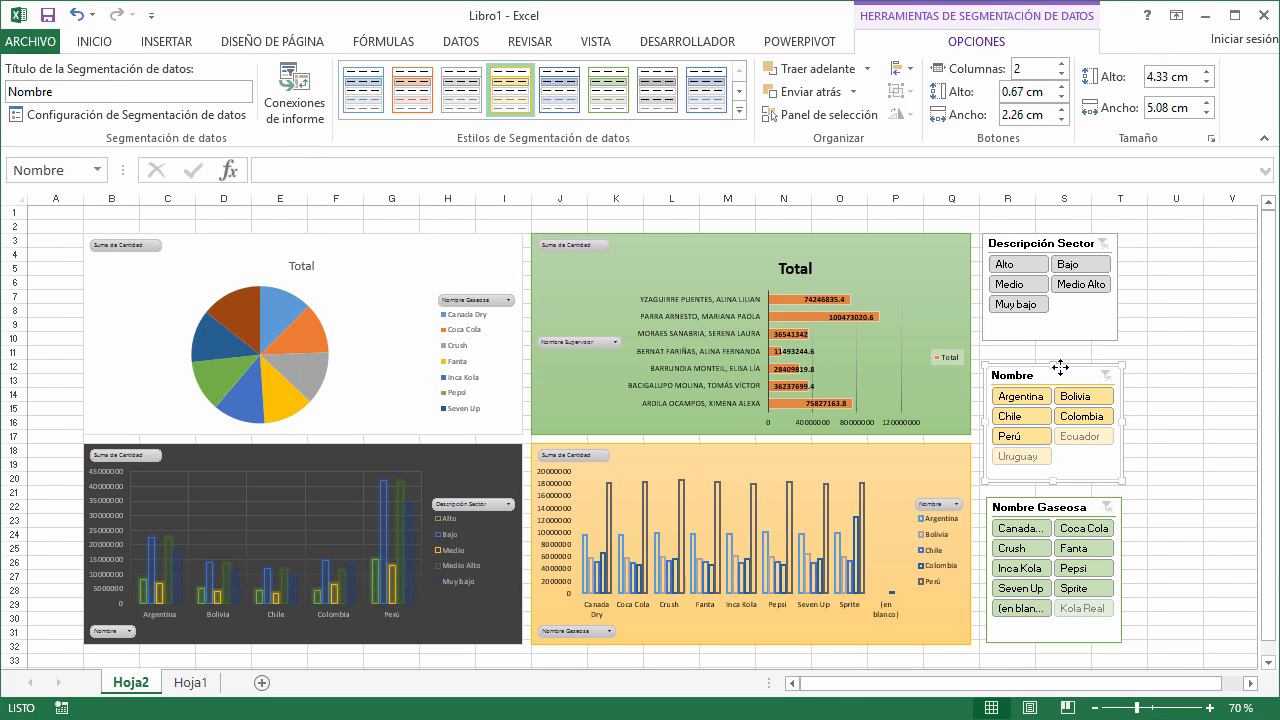
click(290, 100)
click(127, 318)
click(127, 336)
click(127, 354)
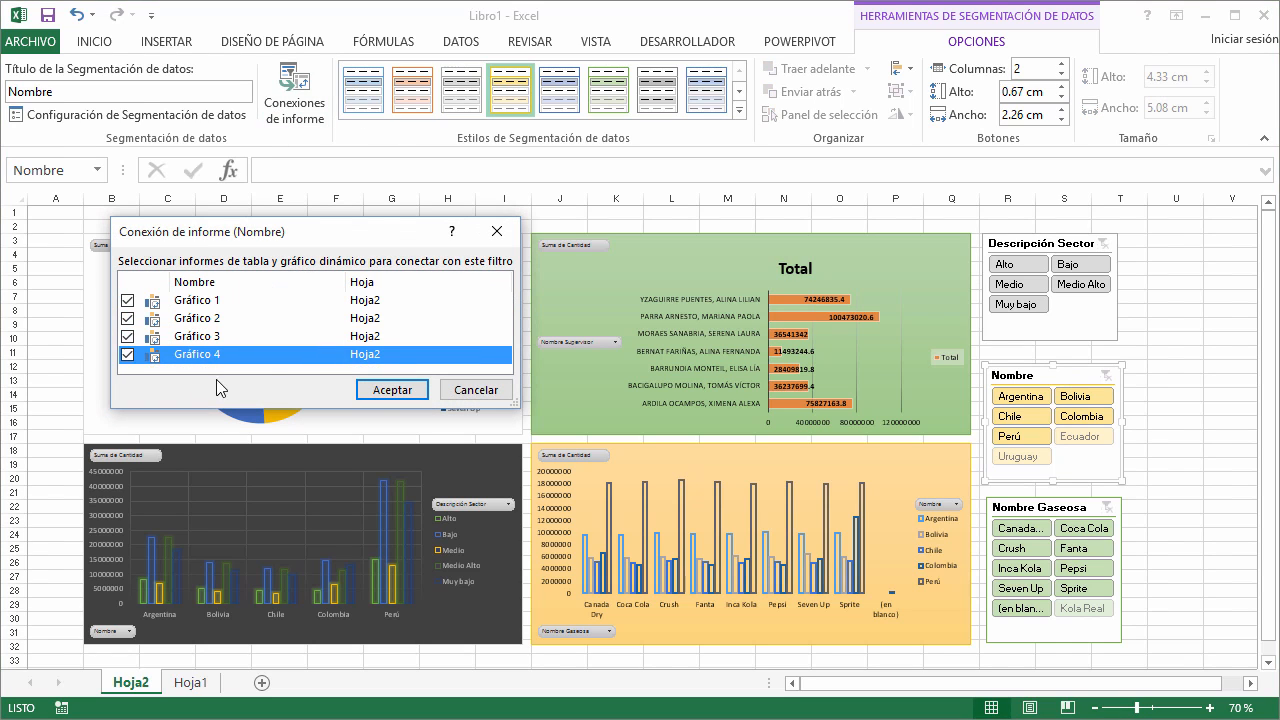
click(385, 390)
- Connect the Nombre Gaseosa slicer to Gráfico 2, Gráfico 3 and Gráfico 4, and deselect the slicer
click(1095, 543)
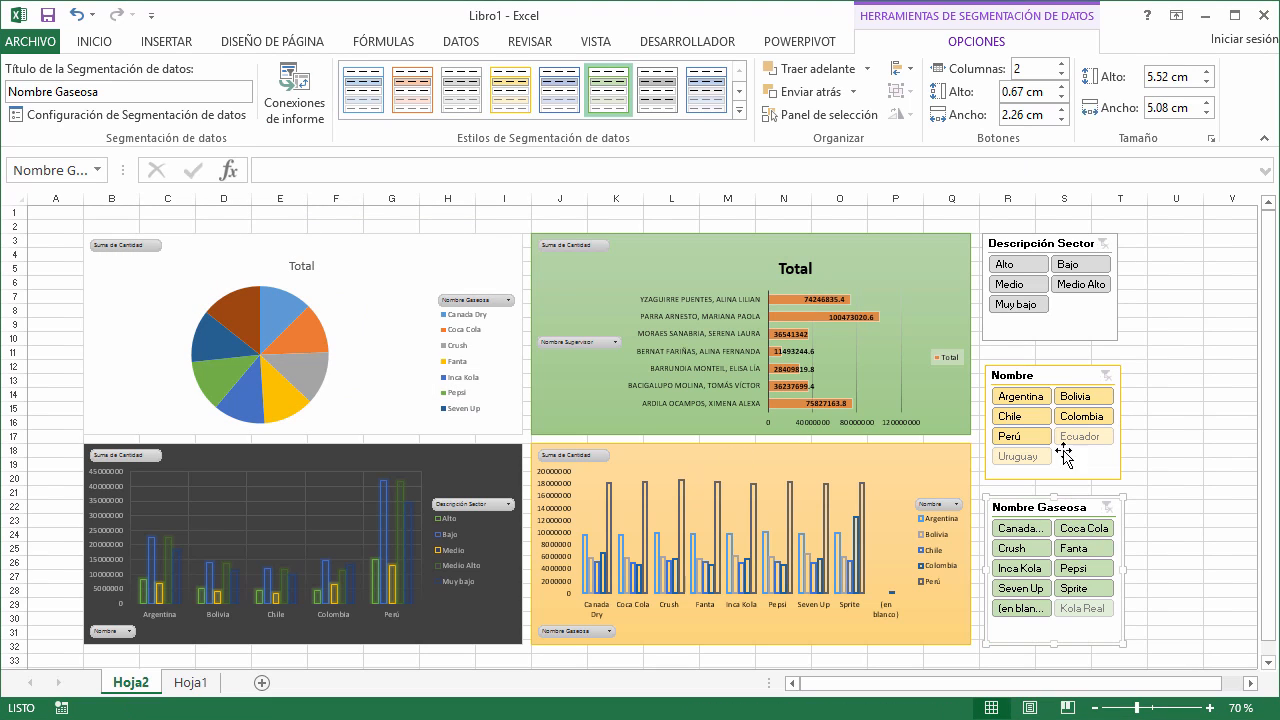
click(295, 100)
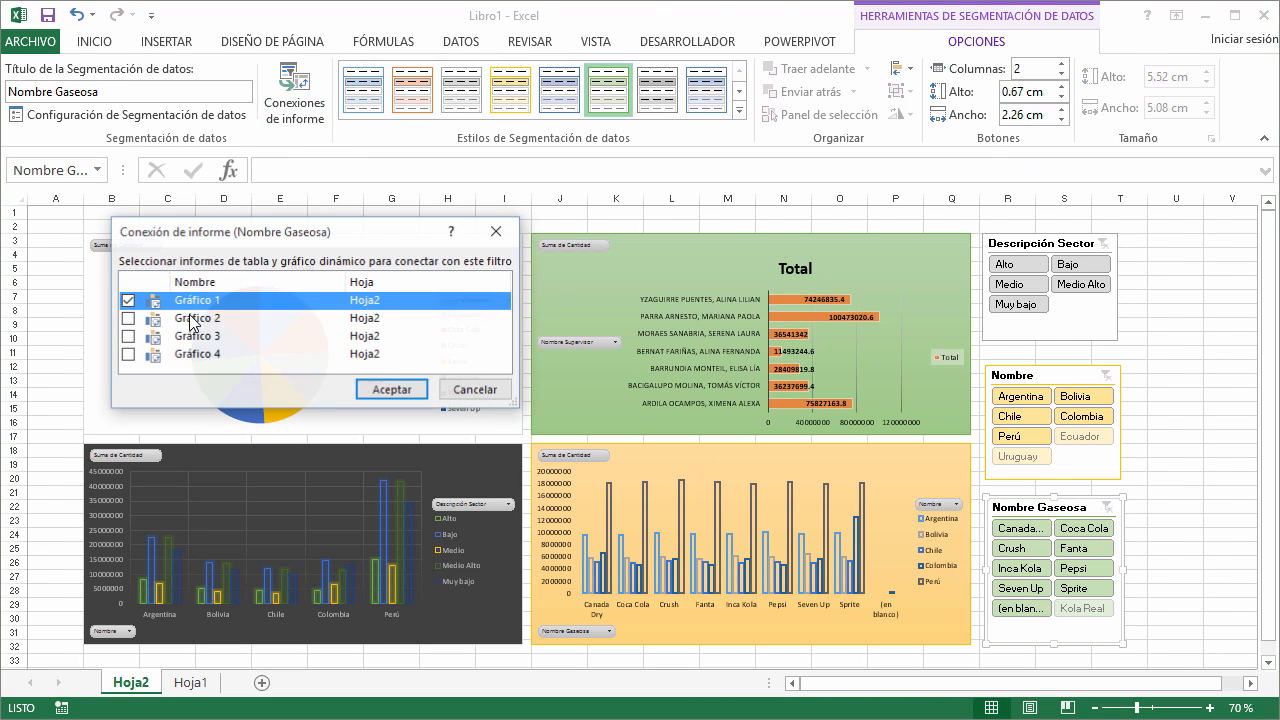
click(127, 318)
click(127, 336)
click(127, 354)
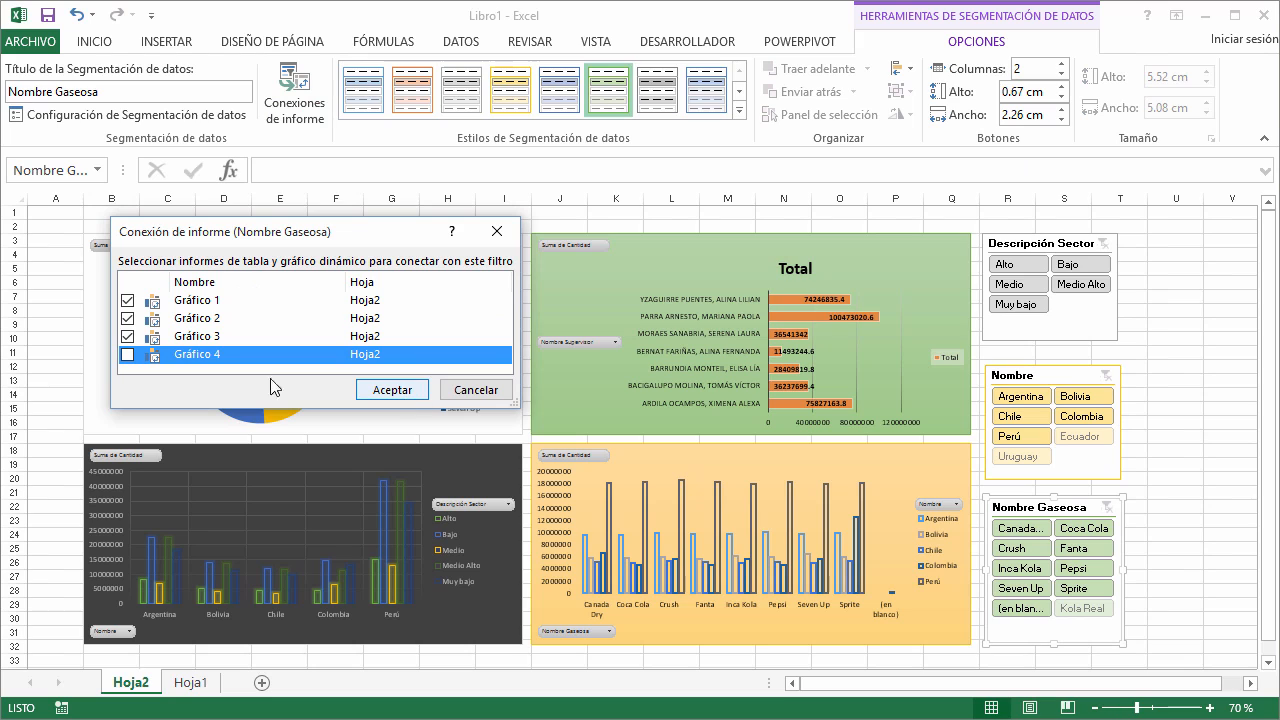
click(372, 386)
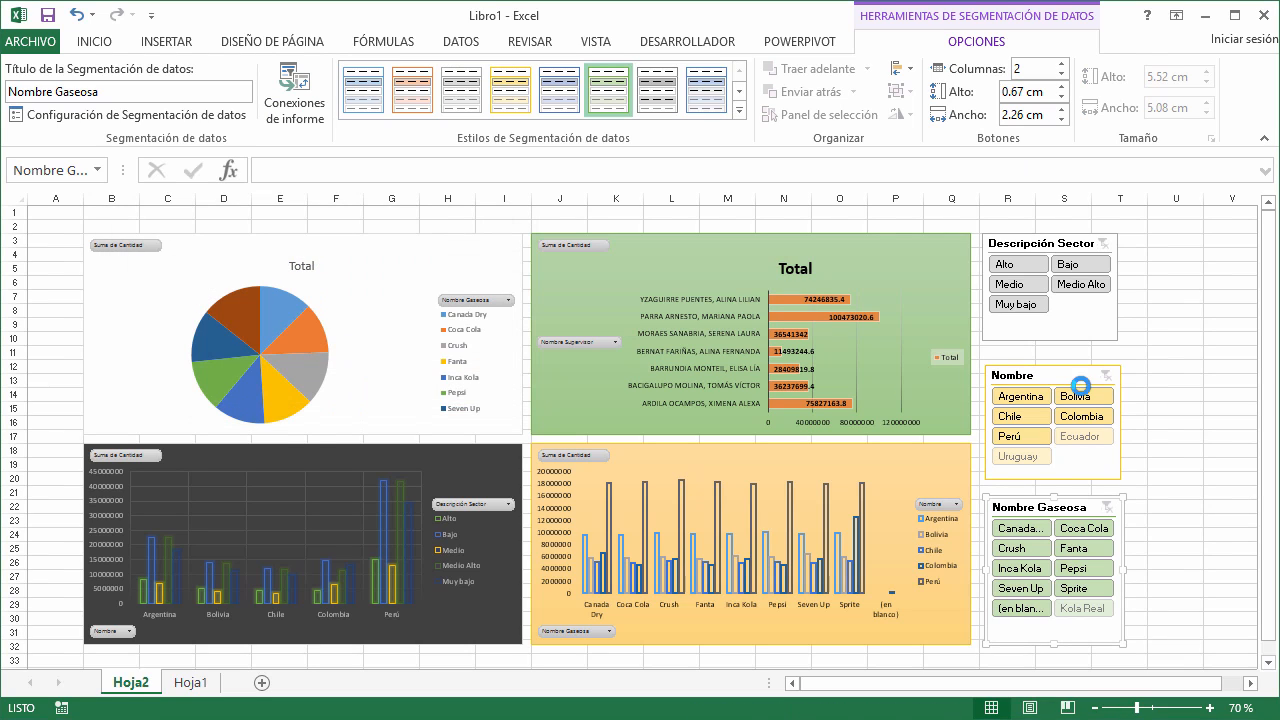
click(1198, 339)
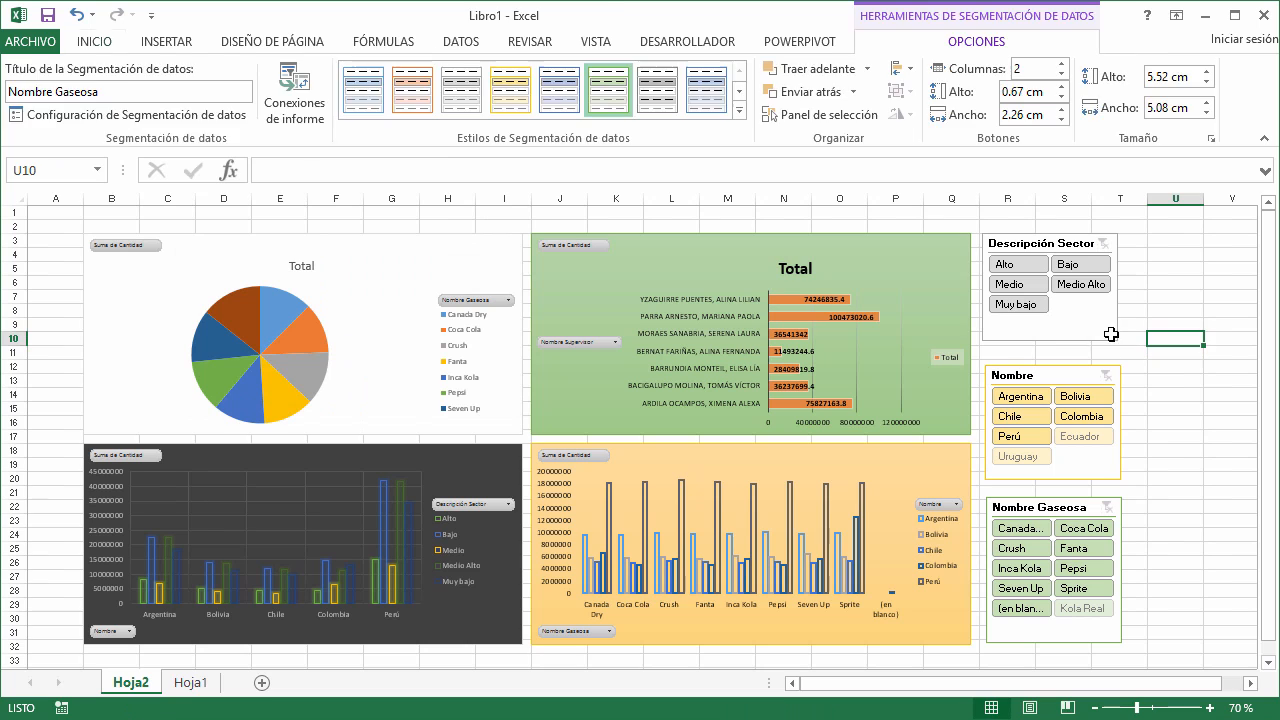
- Filter the dashboard by Argentina, switch the country to Colombia, and narrow it to sector Medio Alto and product Crush
click(1016, 400)
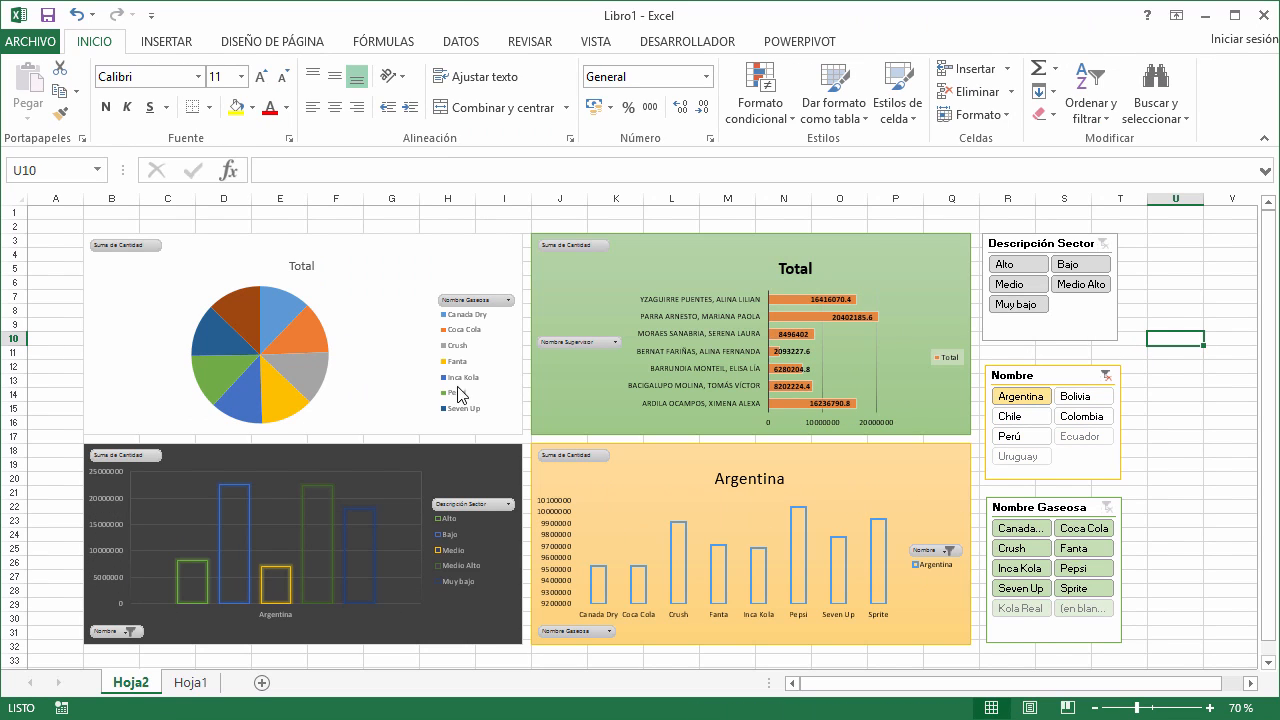
click(1078, 418)
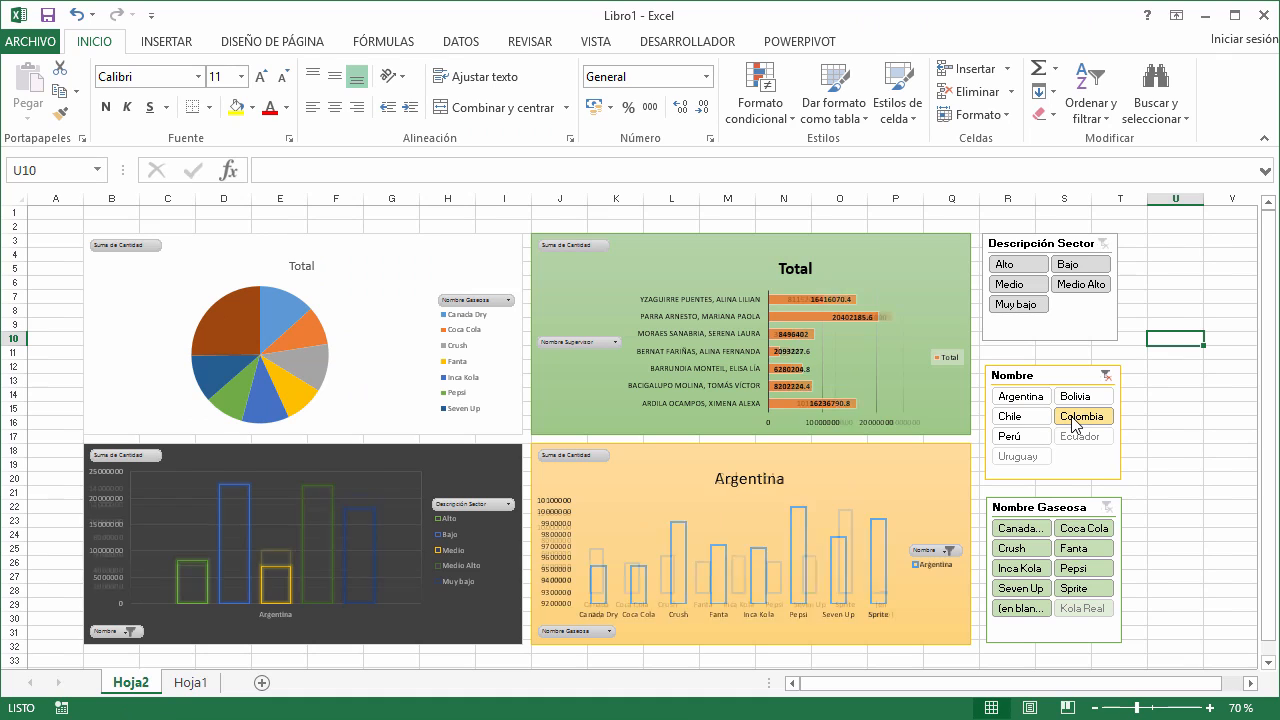
click(1080, 284)
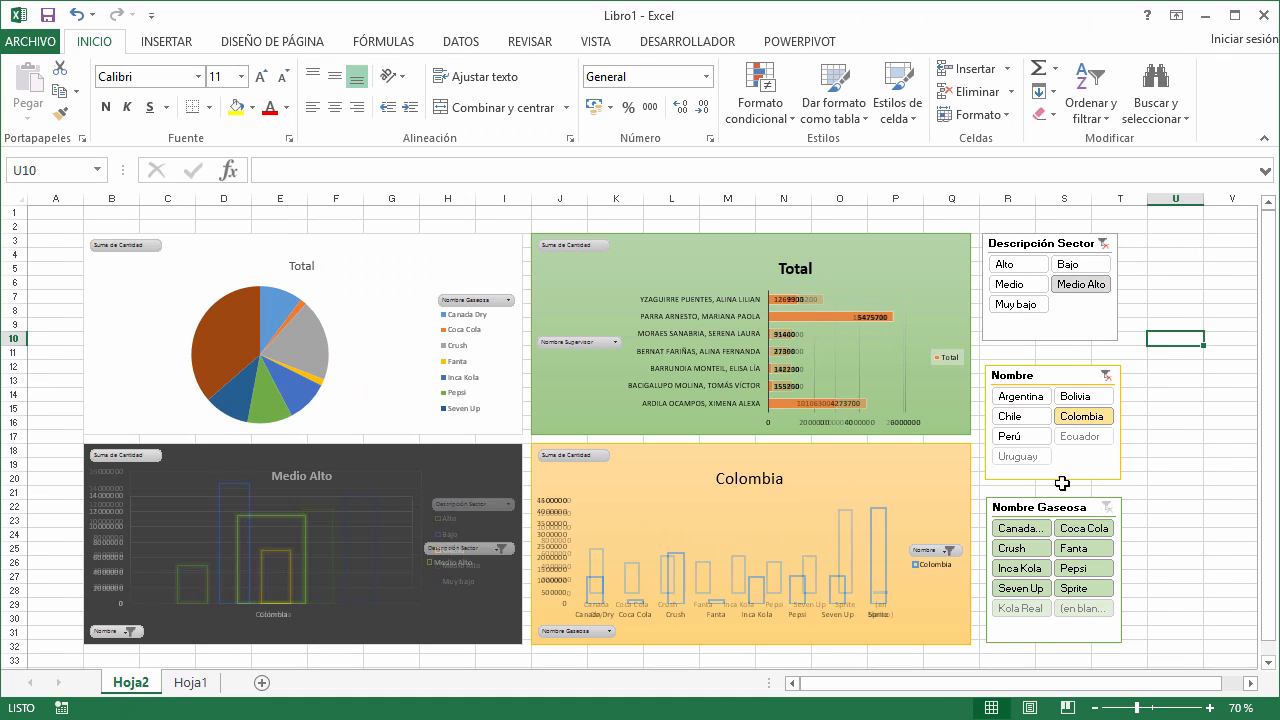
click(1035, 557)
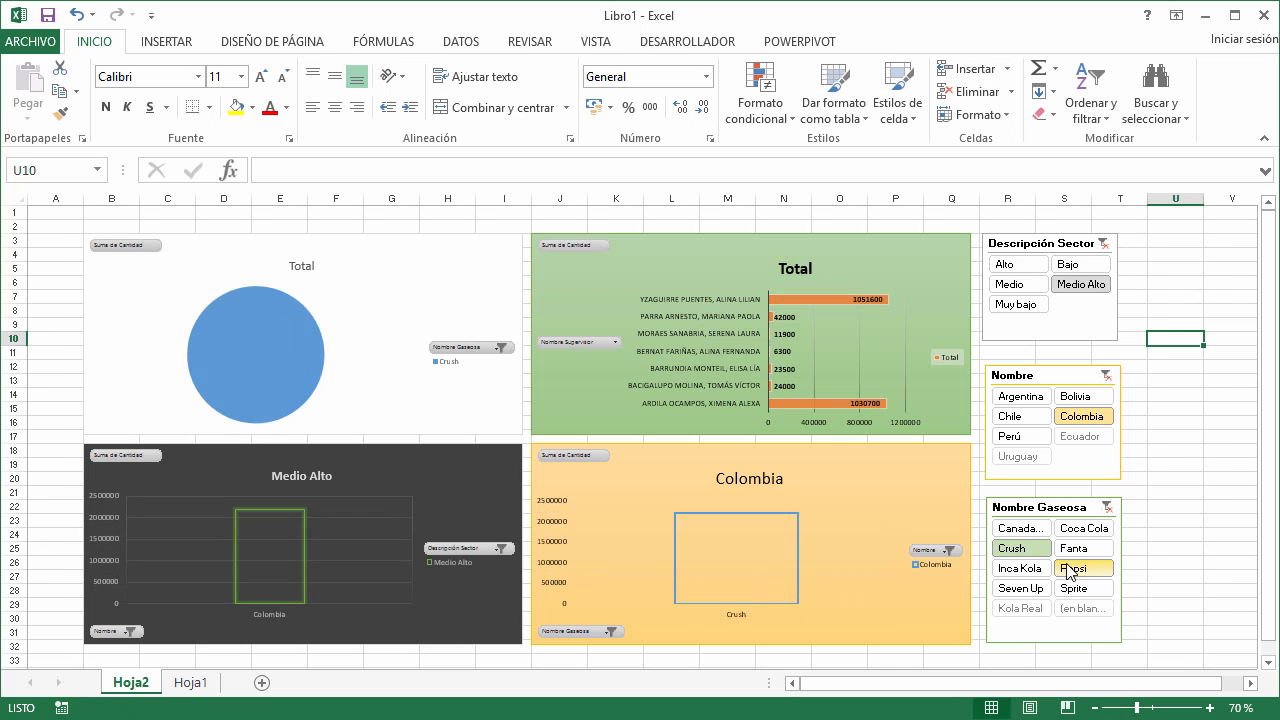
- Add Pepsi and Canada Dry, country Perú, and sectors Muy bajo and Alto to the current slicer selections
ctrl+click(1071, 567)
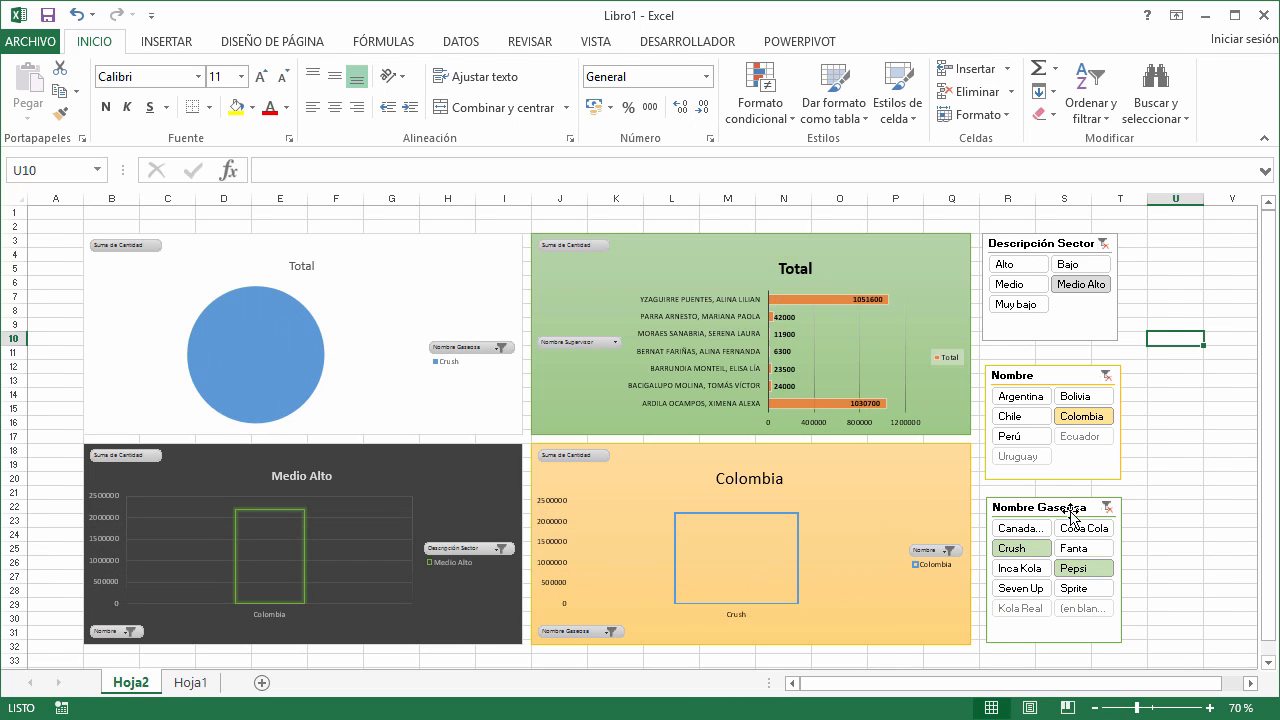
ctrl+click(1012, 436)
ctrl+click(1010, 306)
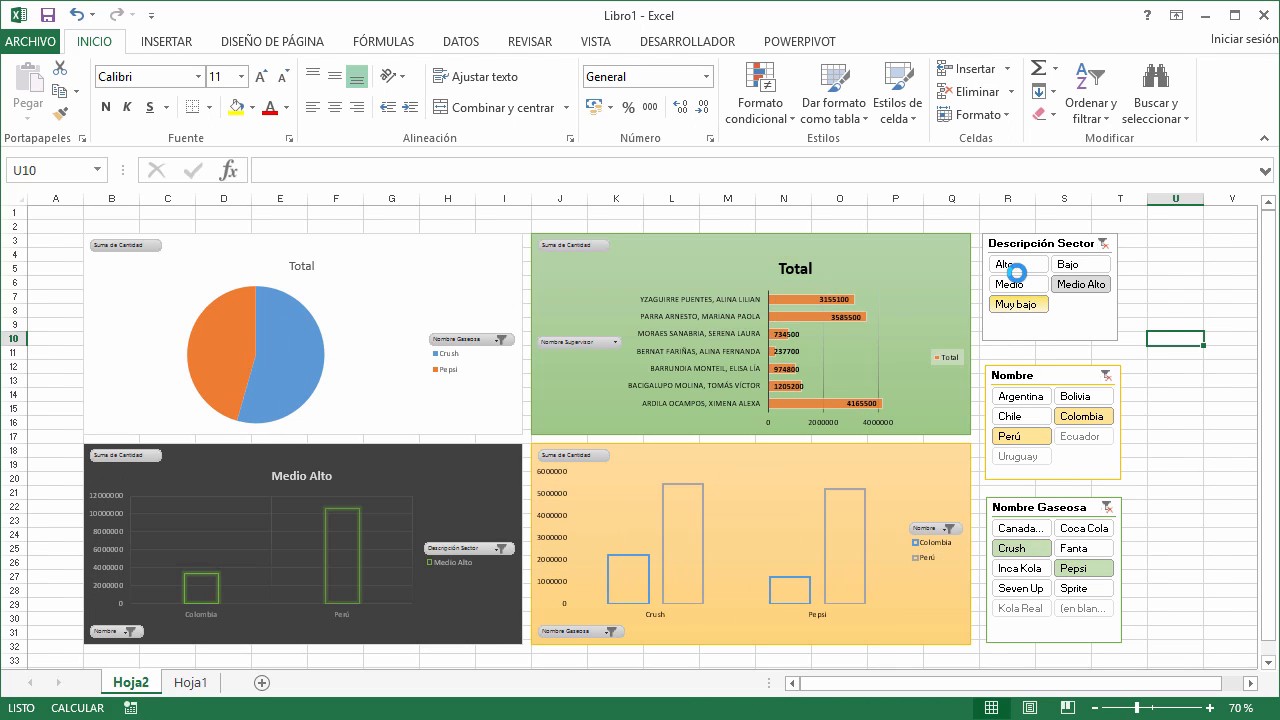
ctrl+click(1004, 264)
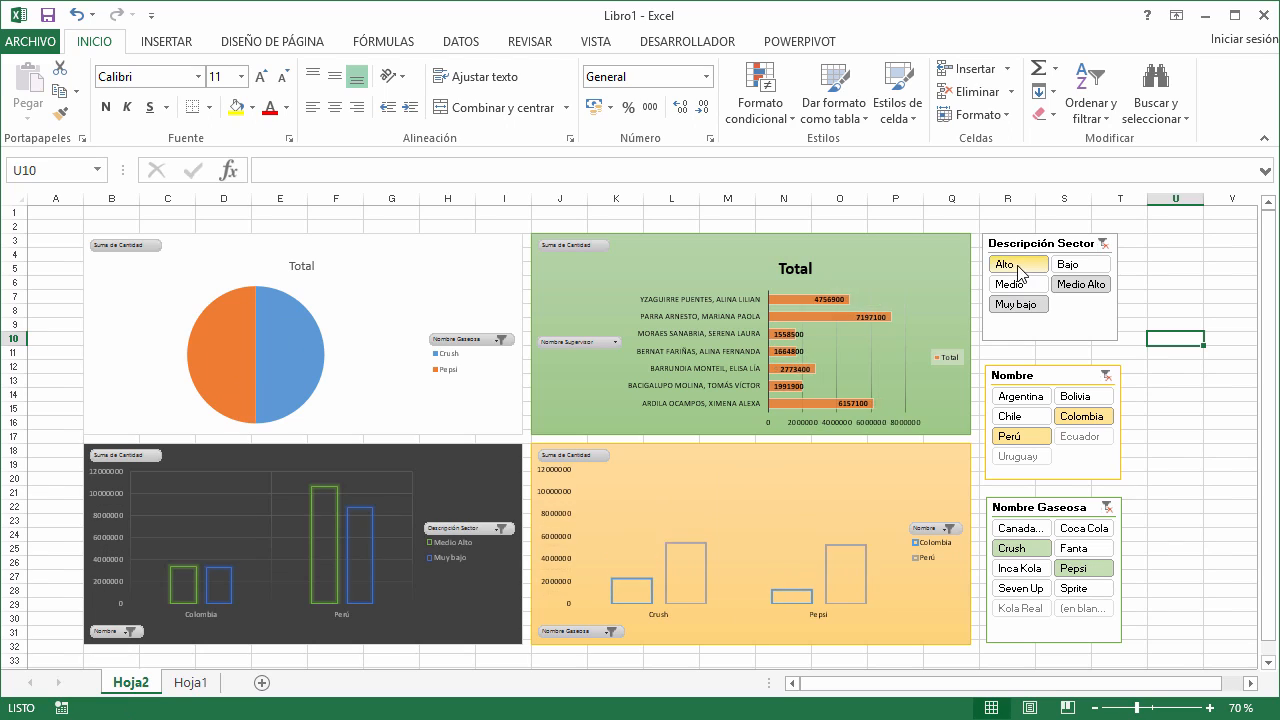
ctrl+click(1014, 527)
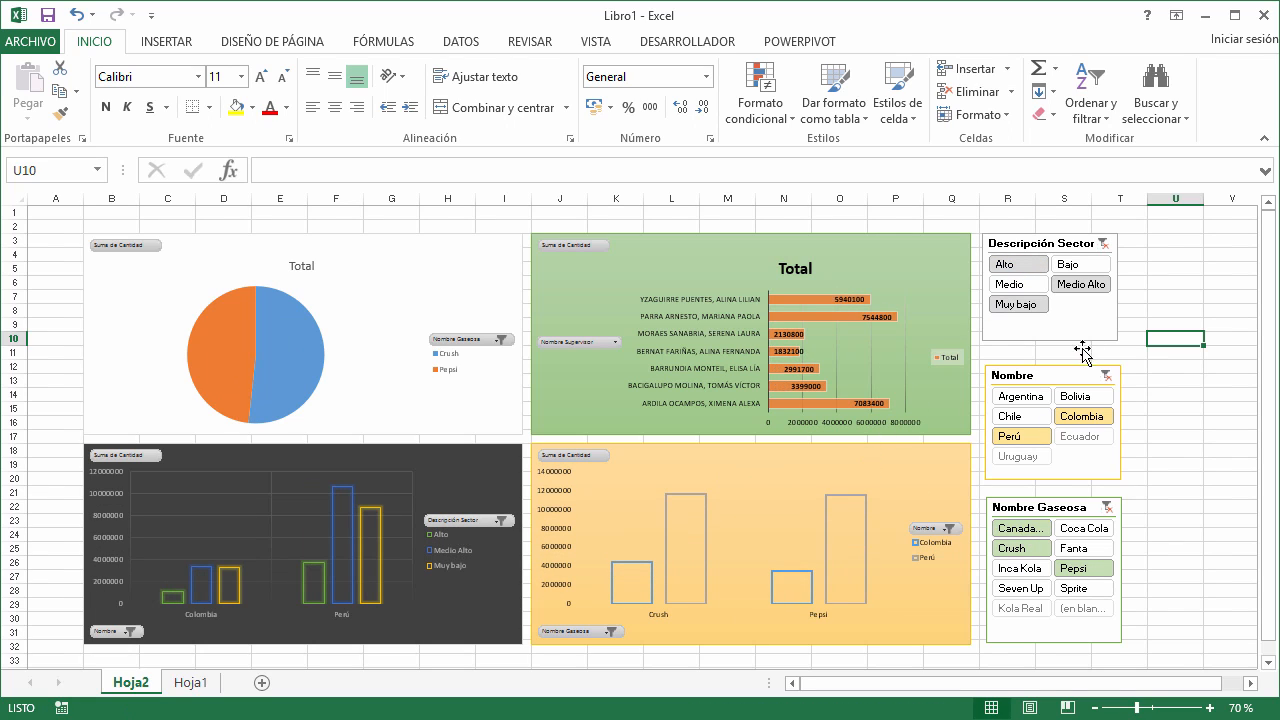
- Clear the filters of the Descripción Sector, Nombre and Nombre Gaseosa slicers
click(1103, 243)
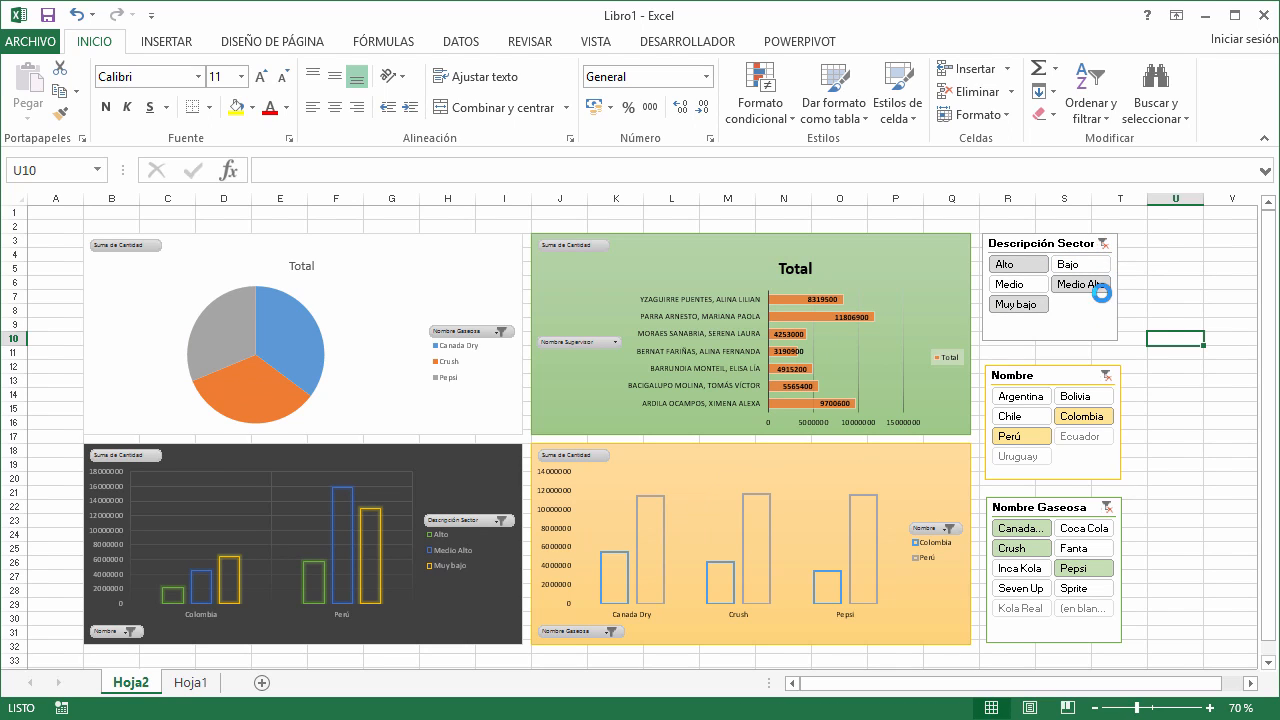
click(1106, 377)
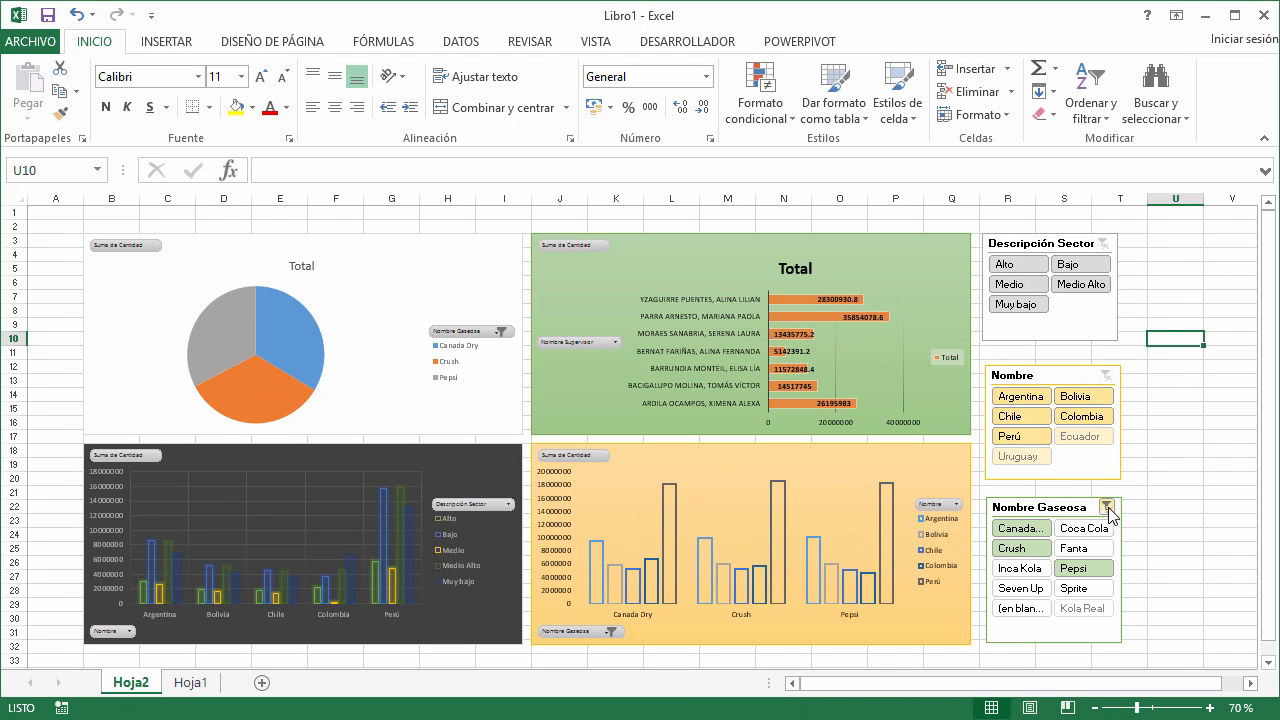
click(1106, 507)
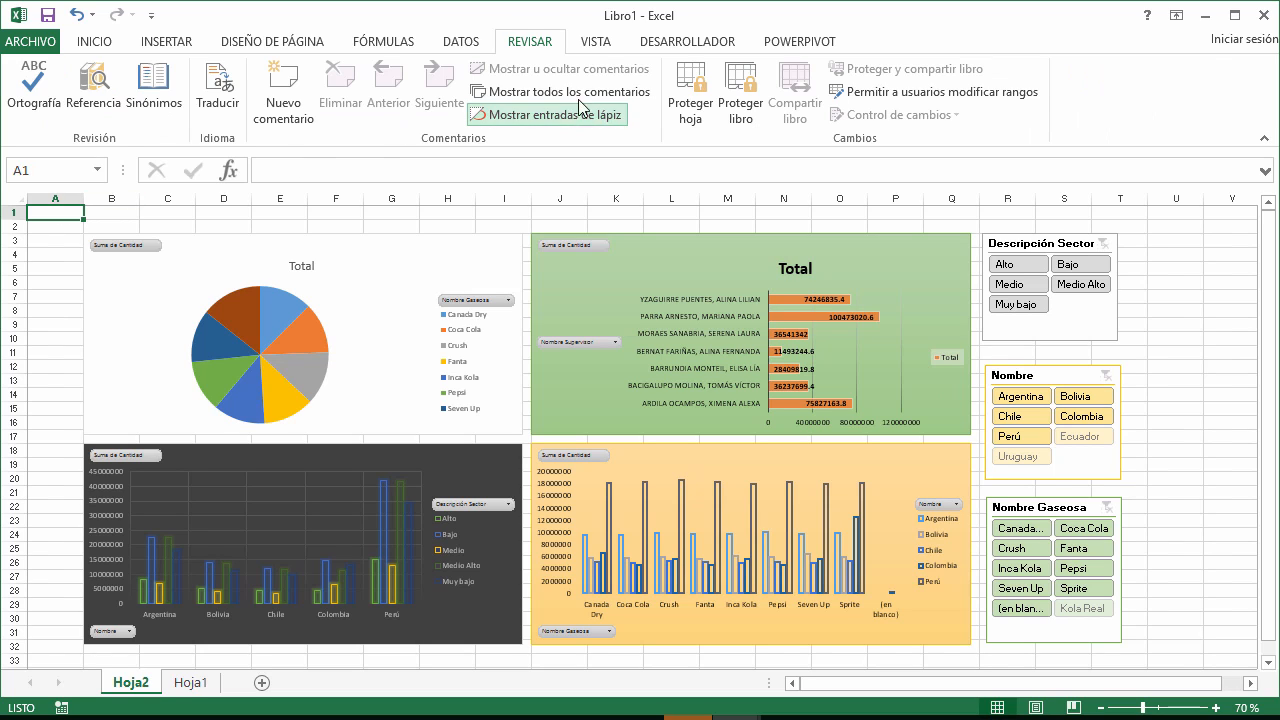
- Hide the gridlines, headings and formula bar on Hoja2, and auto-hide the ribbon to show the dashboard full screen
click(598, 44)
click(254, 108)
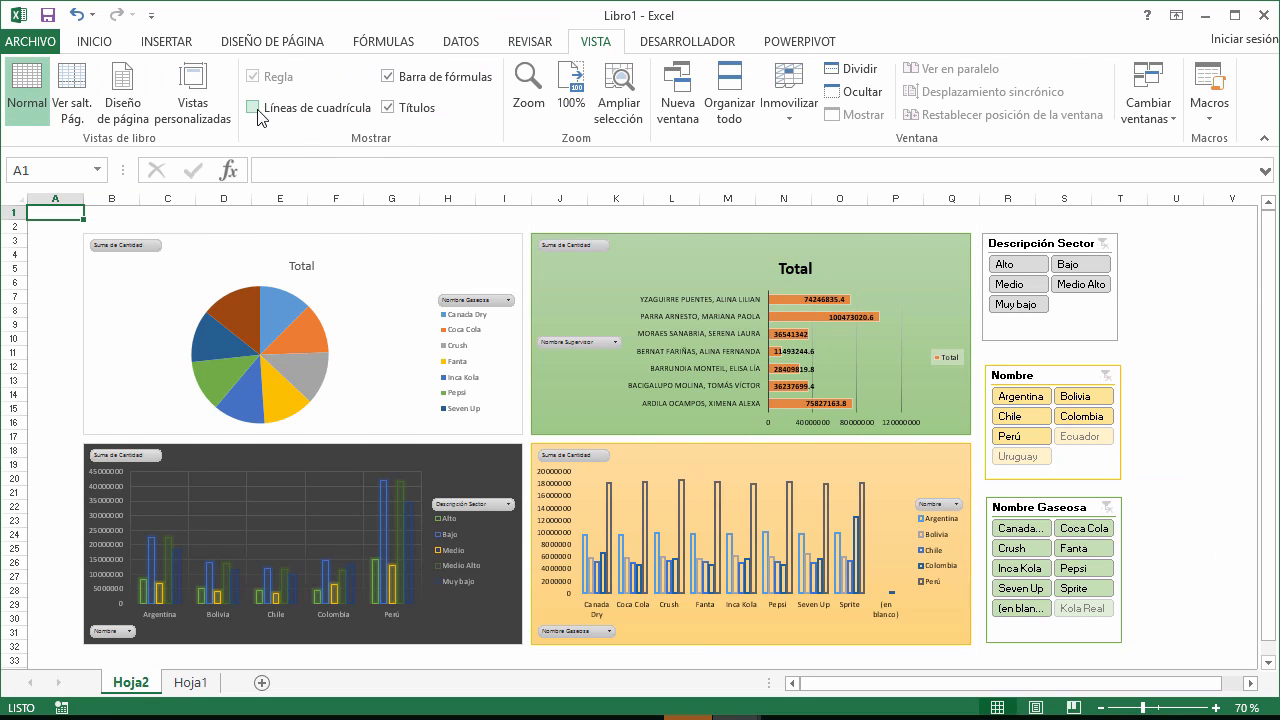
click(388, 108)
click(389, 77)
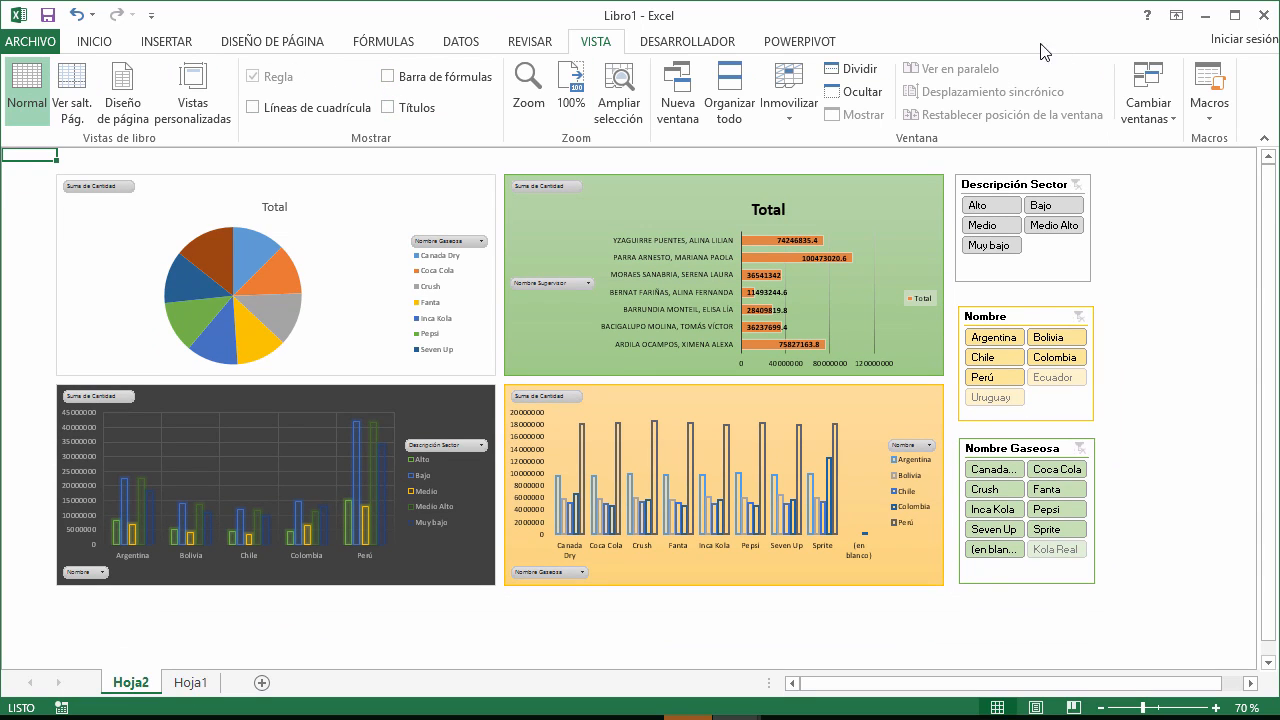
click(1176, 15)
click(1158, 50)
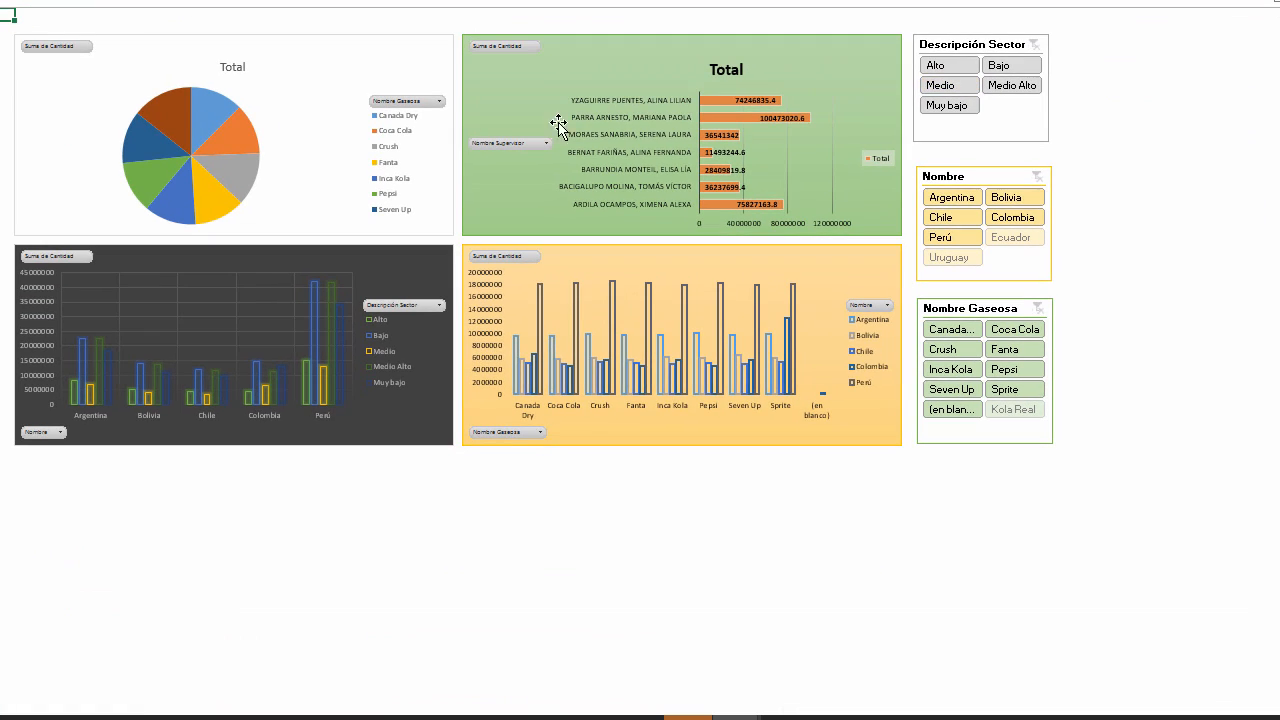
- Insert six blank rows above the charts to leave space at the top of the dashboard
drag(71, 15, 56, 83)
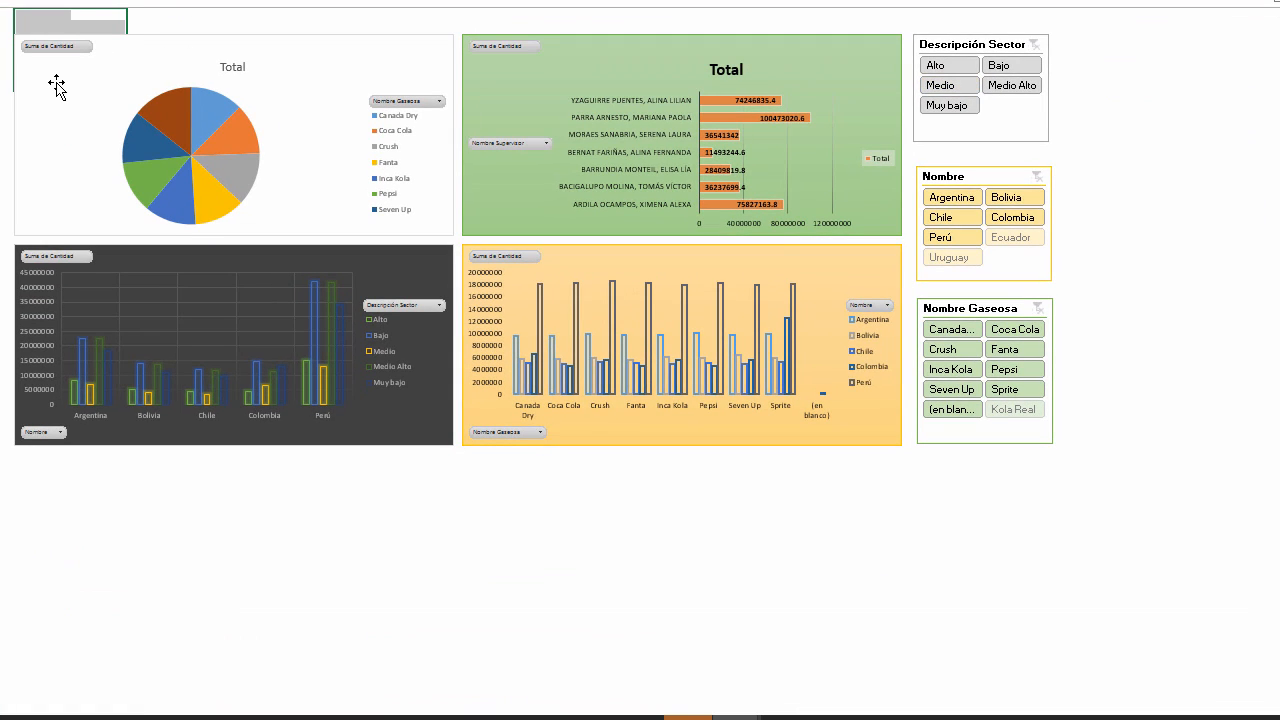
key(shift+space)
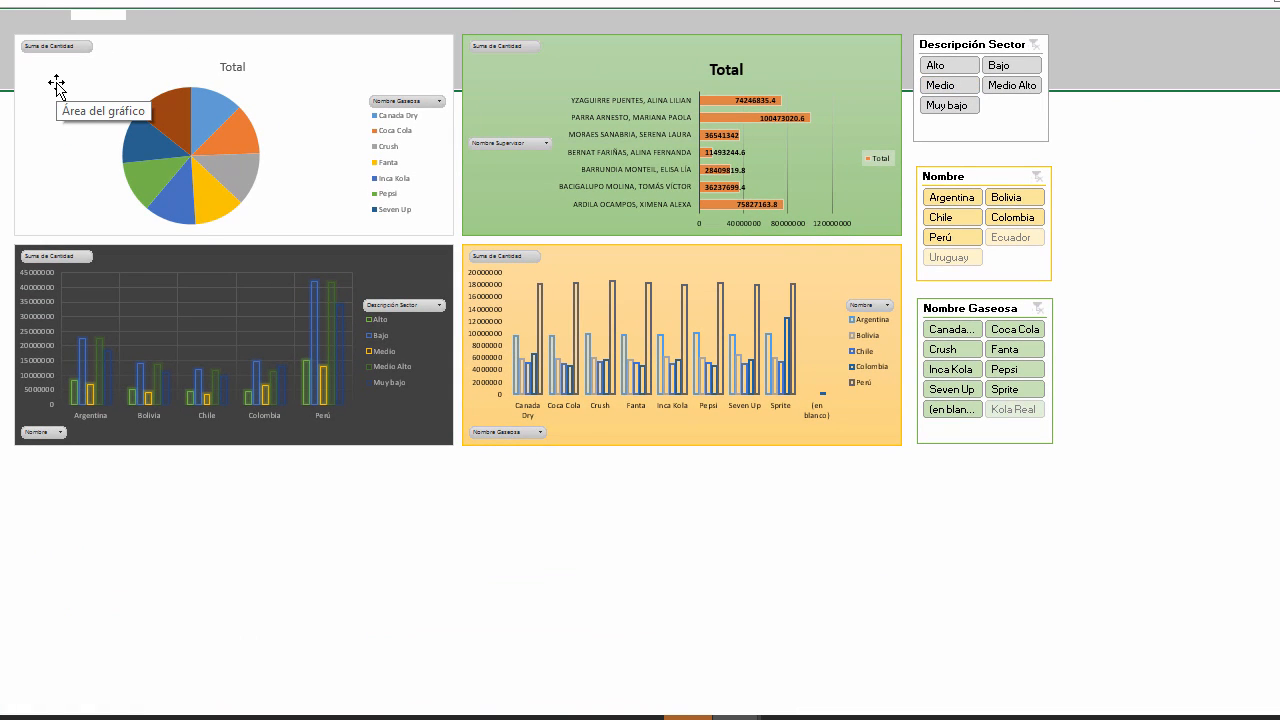
key(ctrl+shift+plus)
key(Down)
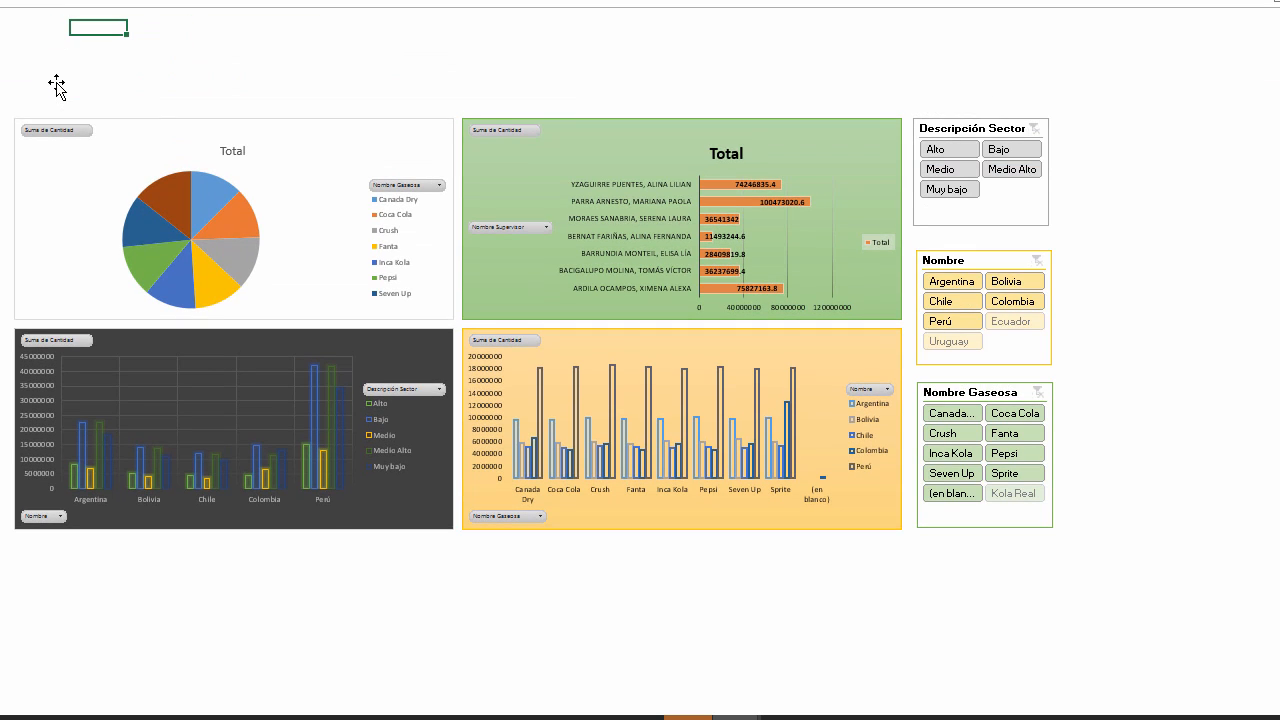
- Insert one new column at column C, across the pie chart and the dark column chart
key(shift+Right)
key(shift+Left)
key(Down)
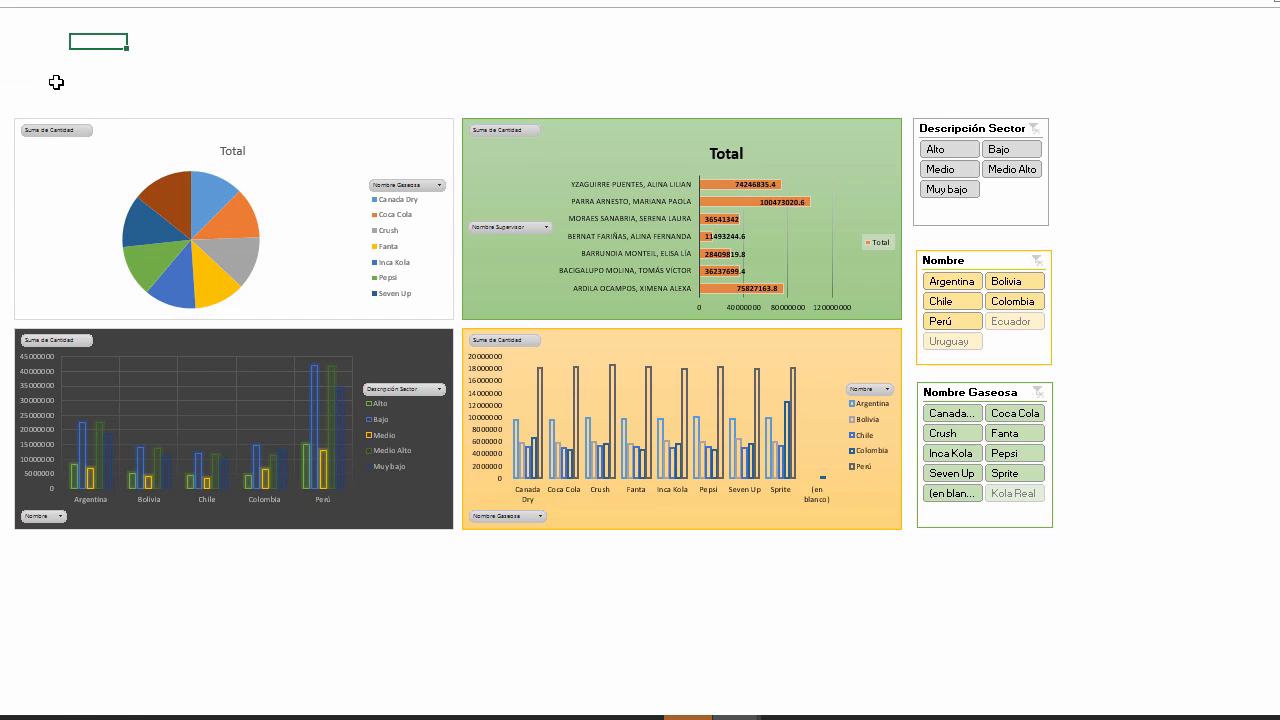
key(ctrl+space)
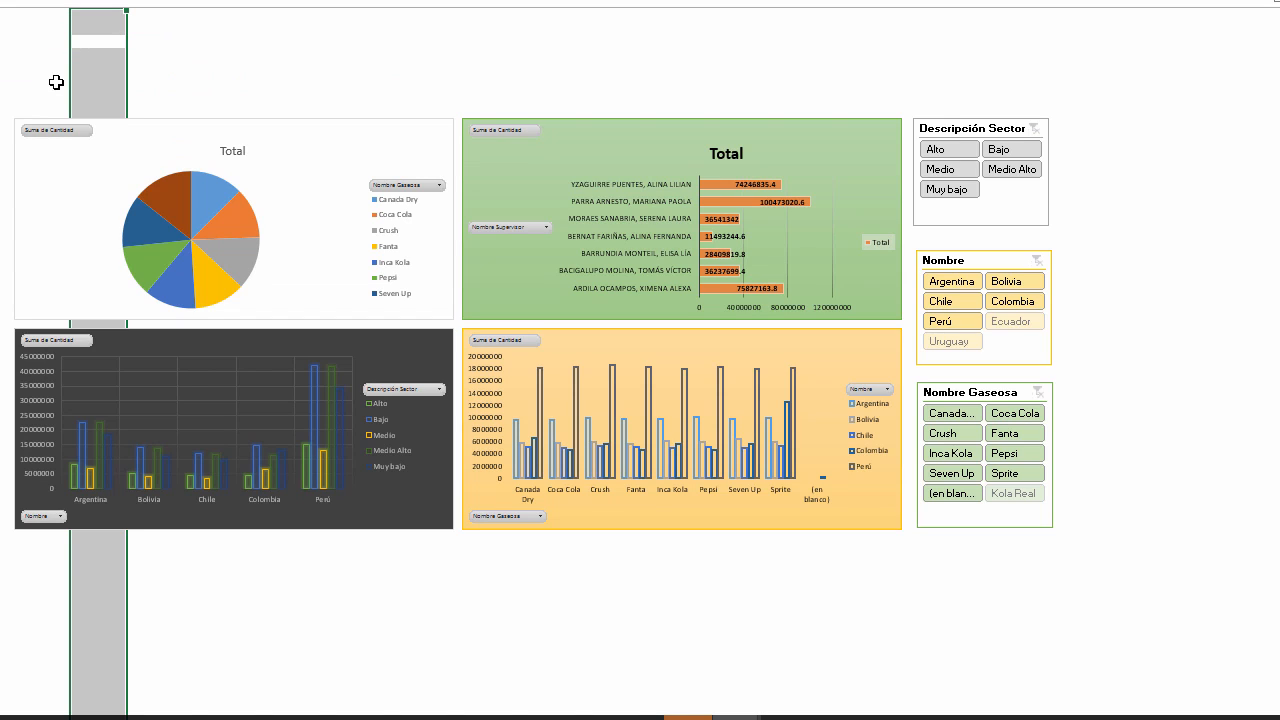
key(ctrl+plus)
key(Down)
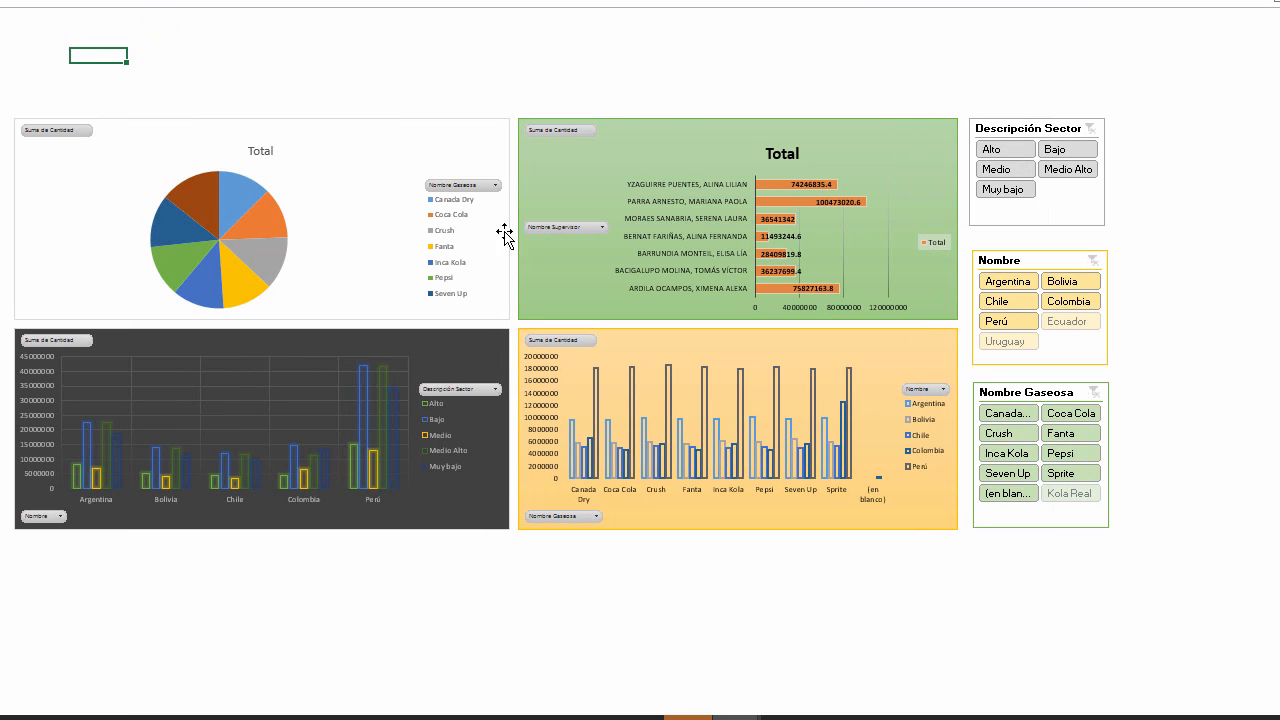
- Filter the dashboard by sector Medio, country Chile and product Crush, and clear the slicer filters again
click(1000, 172)
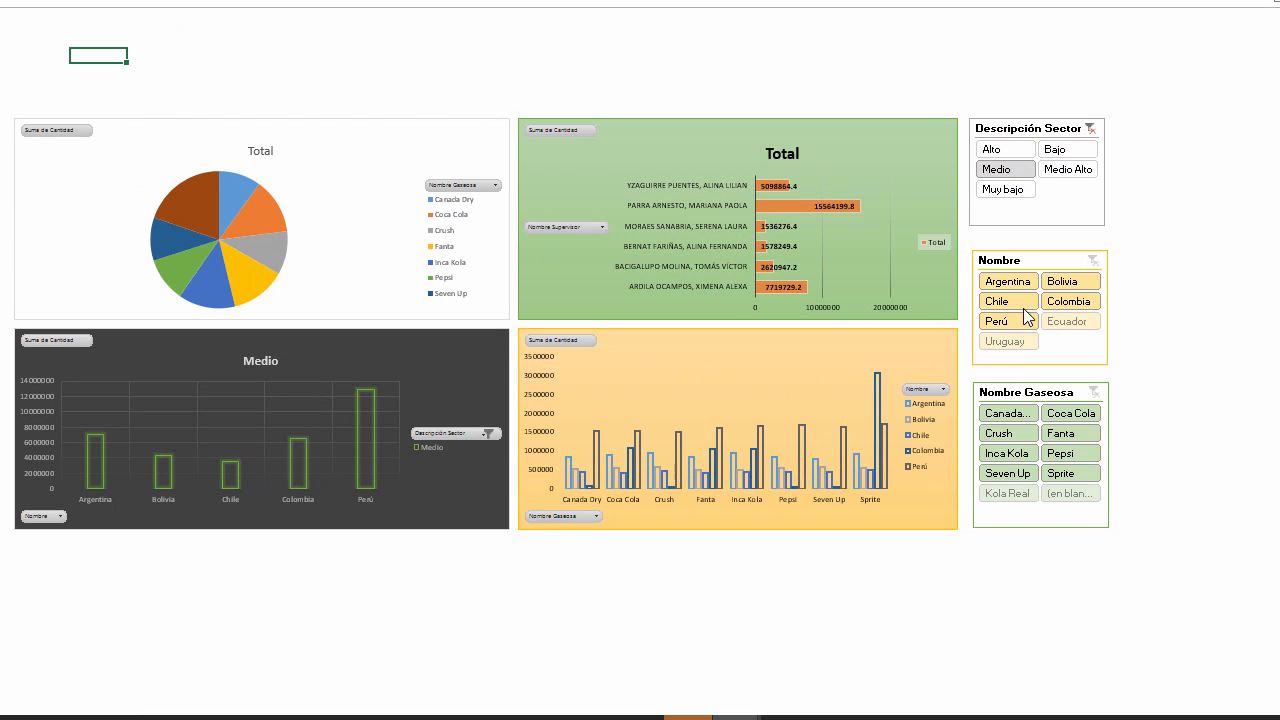
click(1010, 304)
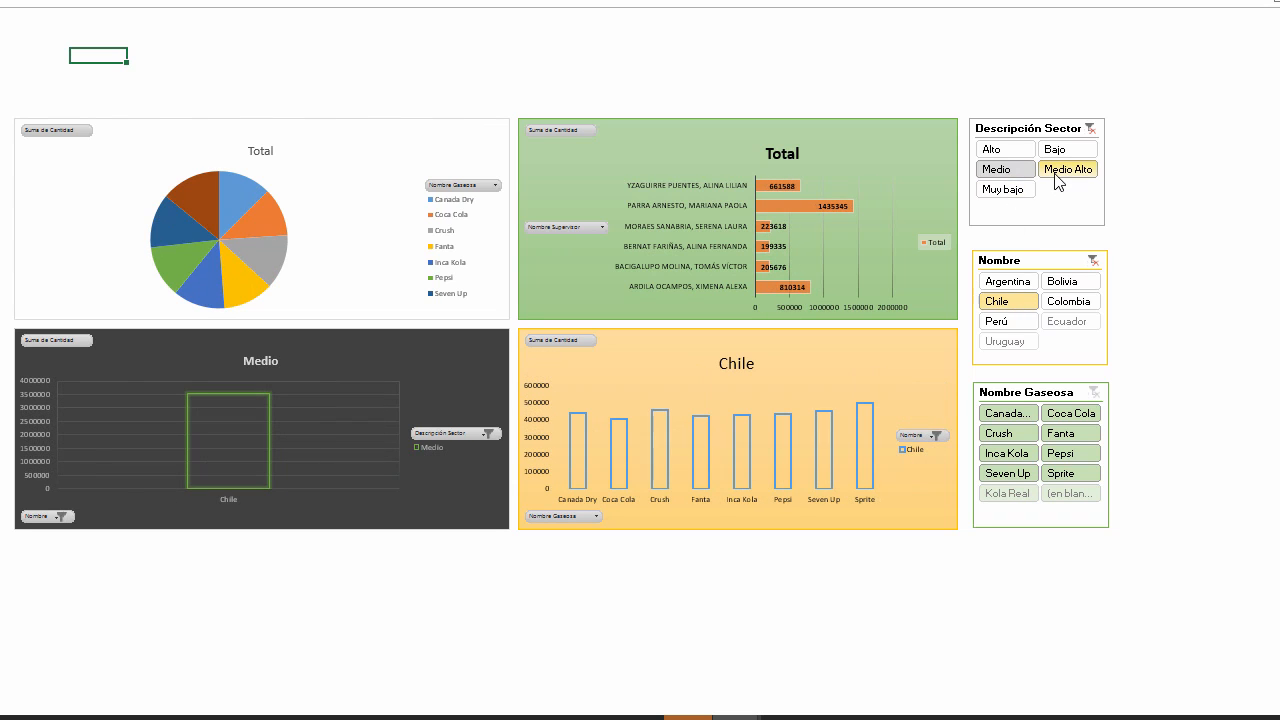
click(1000, 434)
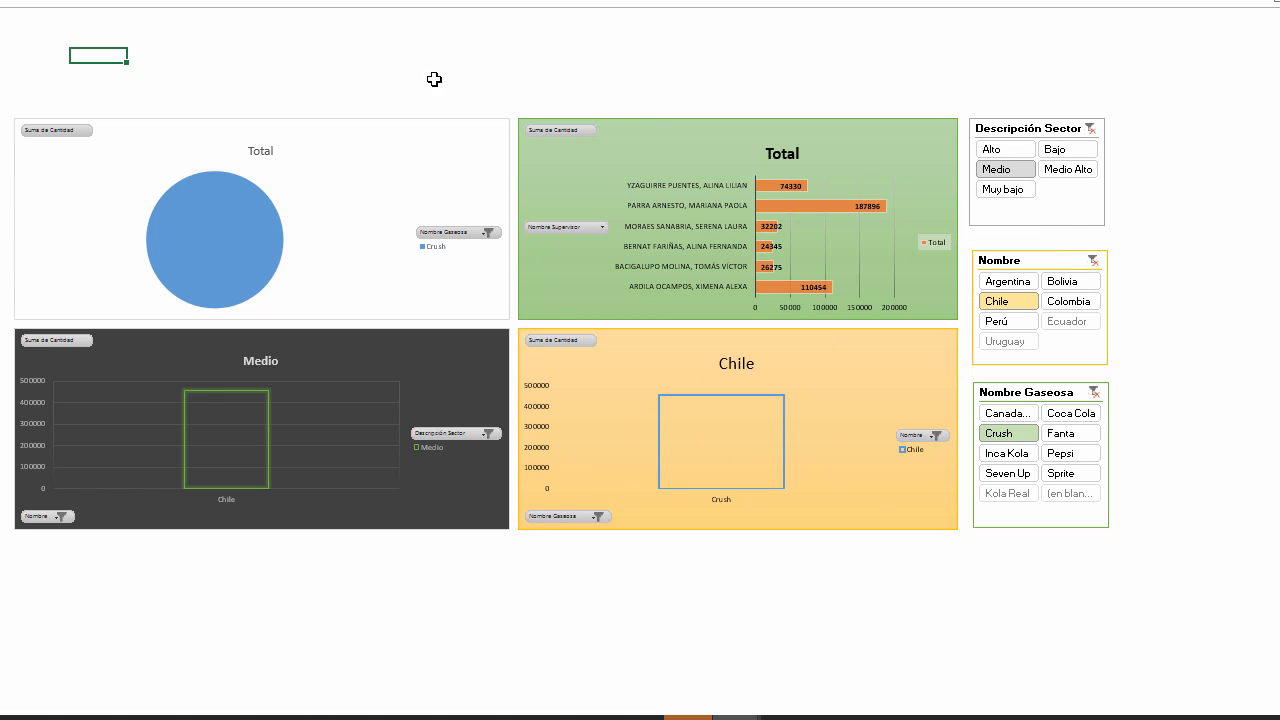
click(1090, 129)
click(1092, 261)
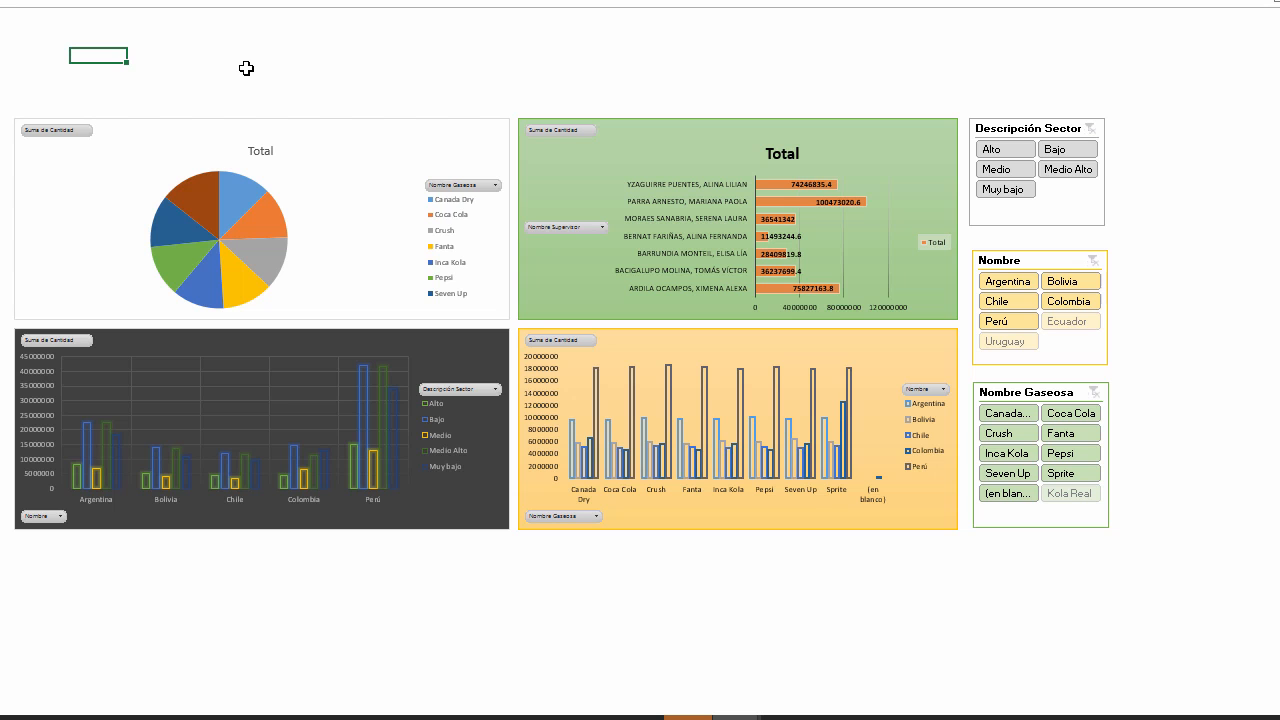
- Bring the ribbon back with its tabs and commands permanently shown
click(1250, 5)
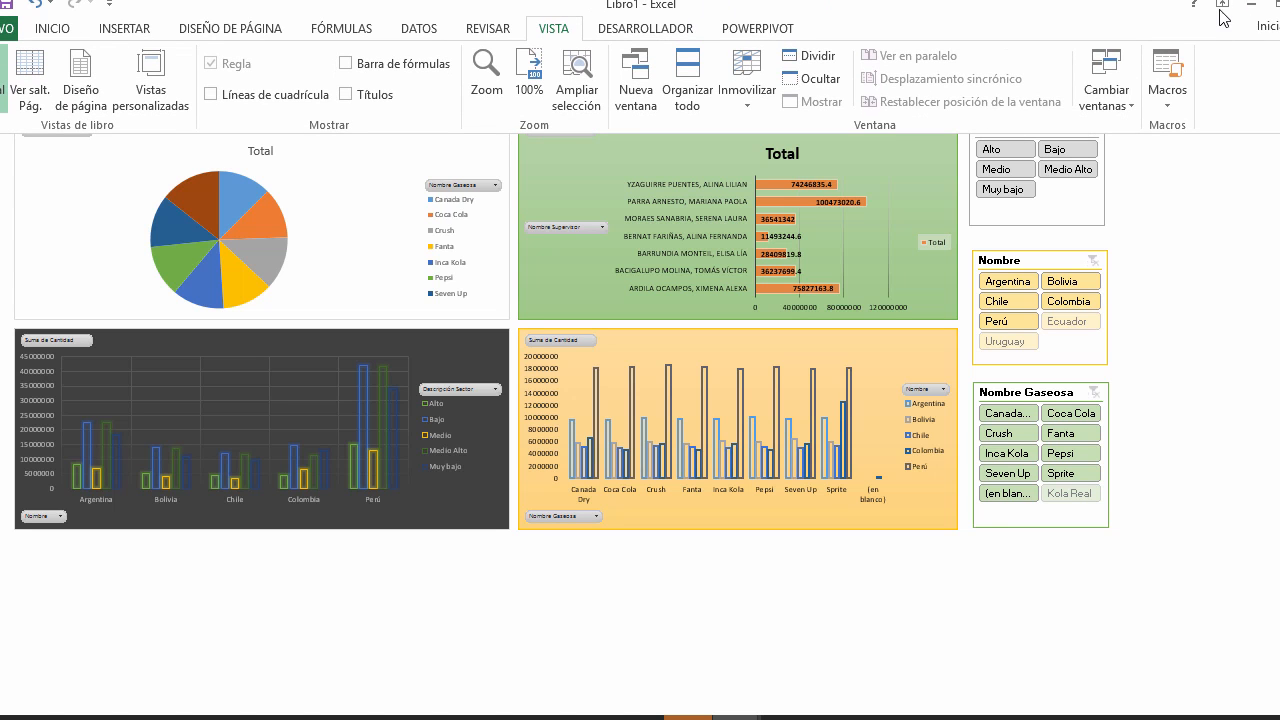
click(1222, 6)
click(1000, 152)
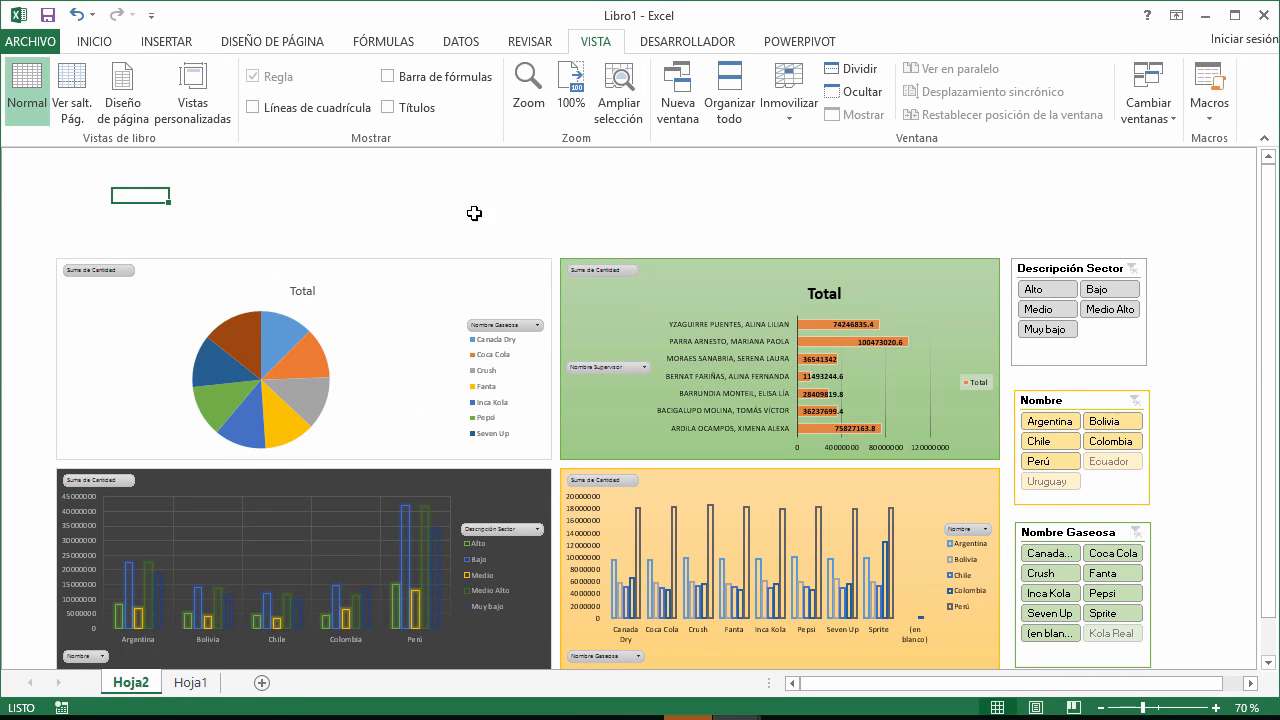
- Show the headings, formula bar and gridlines of Hoja2 again
scroll(434, 214, down, 2)
scroll(434, 214, up, 2)
click(400, 106)
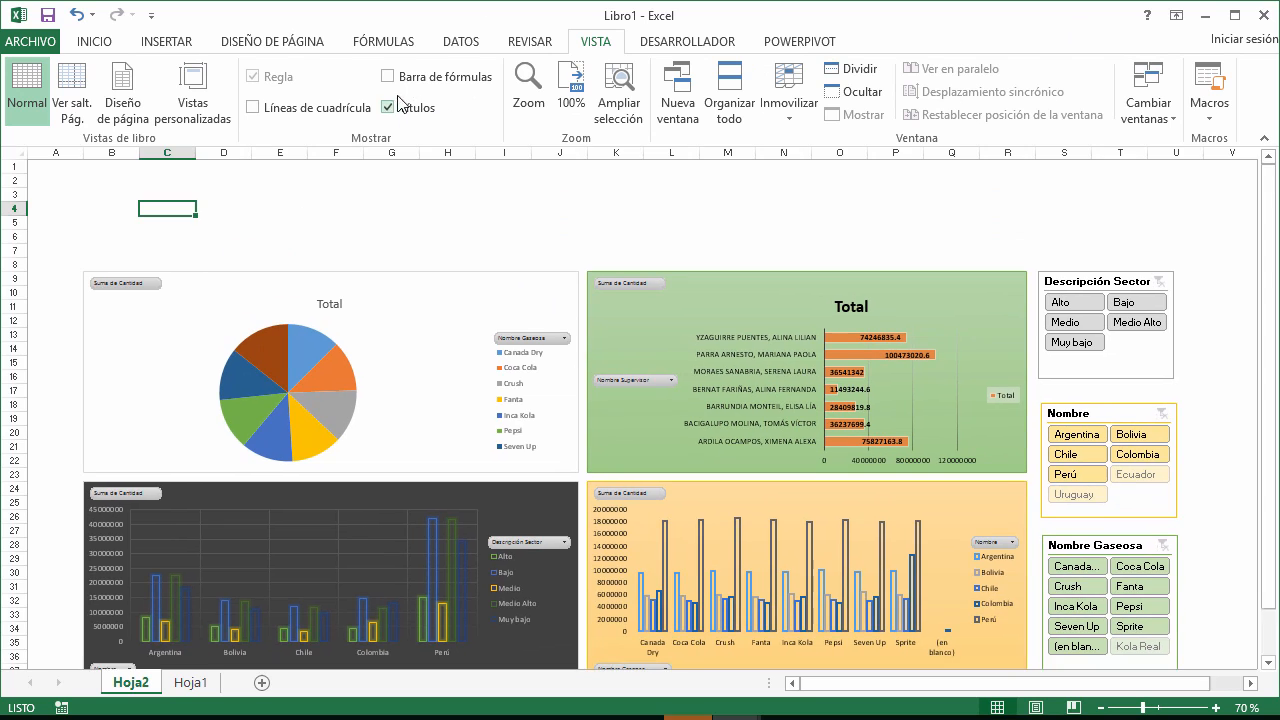
click(387, 76)
click(253, 107)
scroll(362, 214, down, 2)
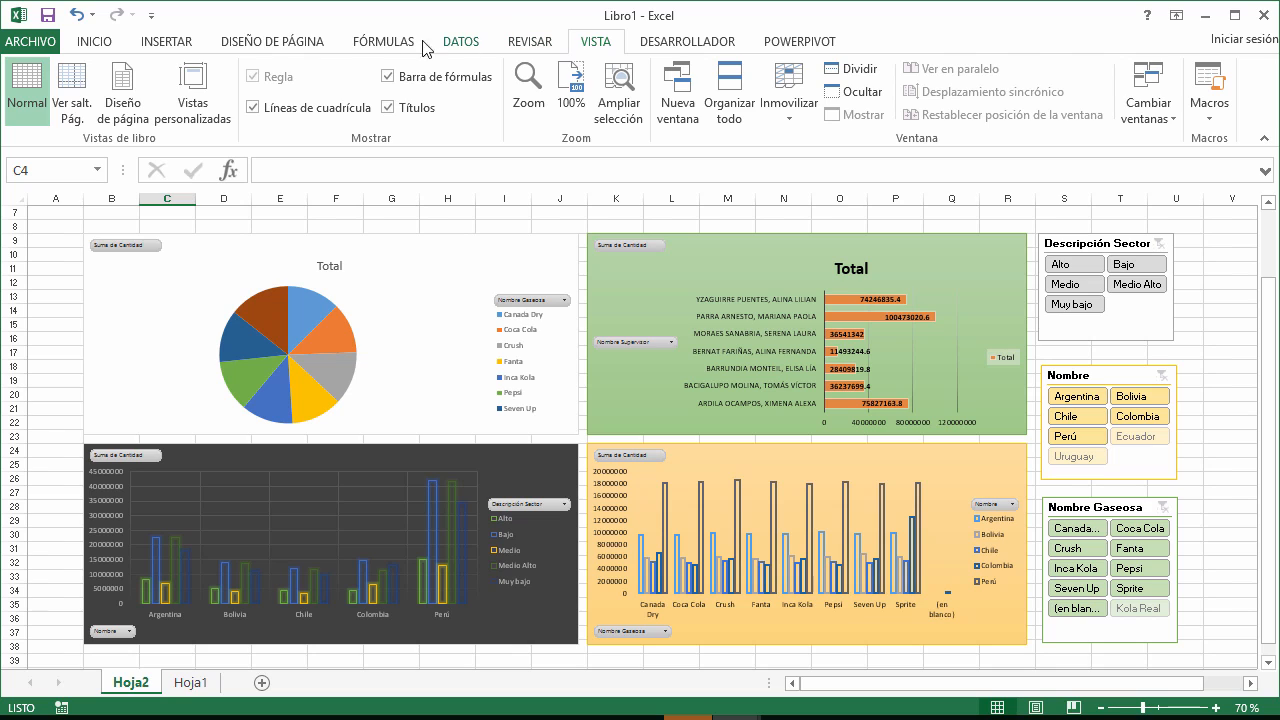
- Insert a Power View sheet and build a table with Nombre Gaseosa from Gaseosa and Cantidad from Factura
click(168, 42)
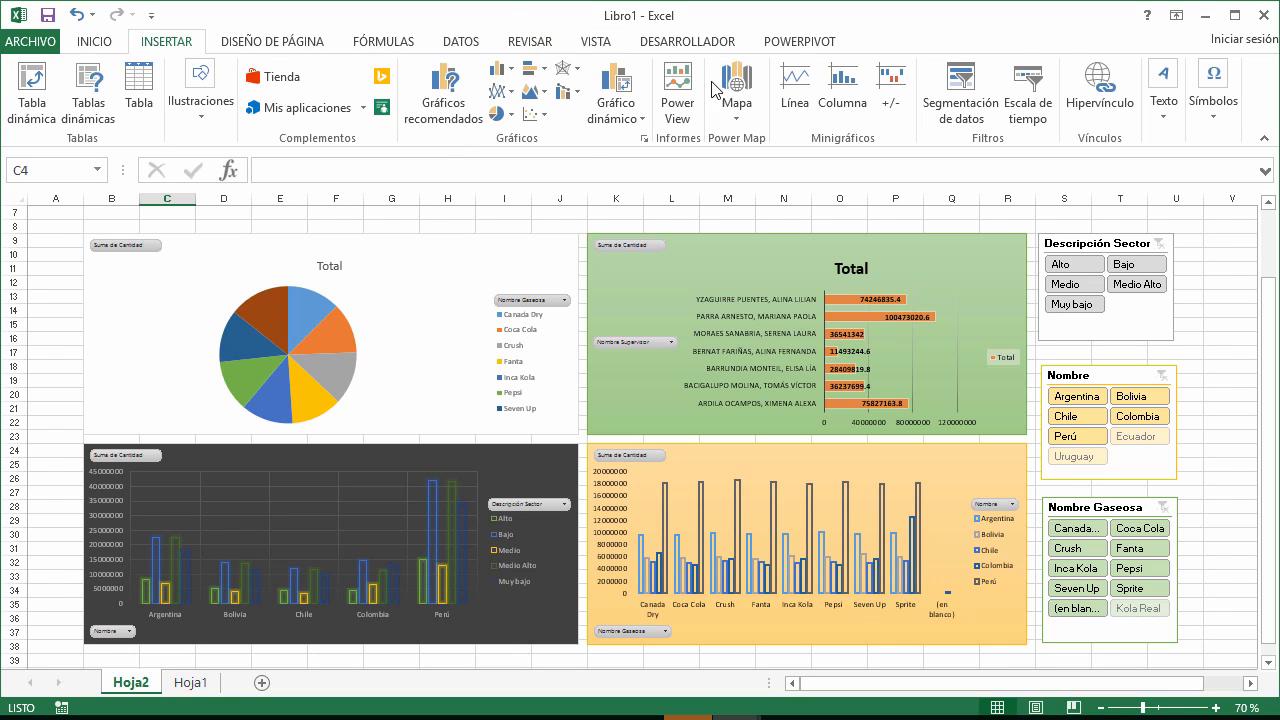
click(678, 88)
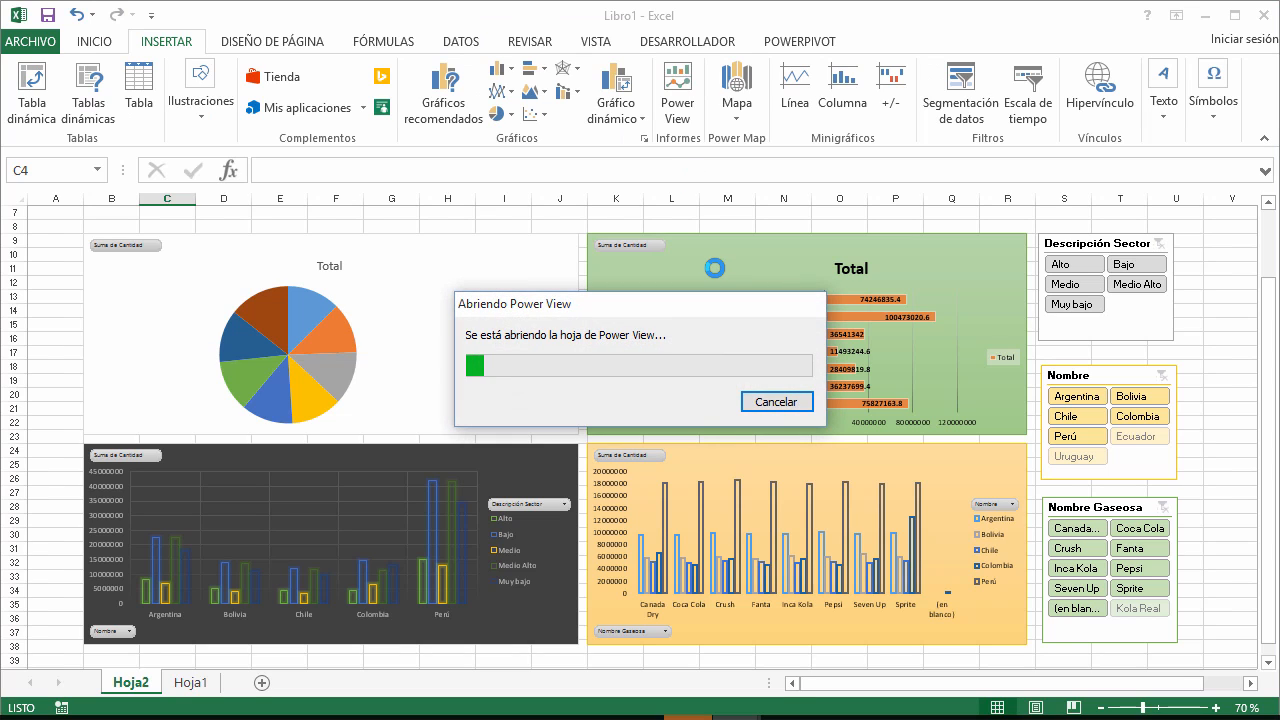
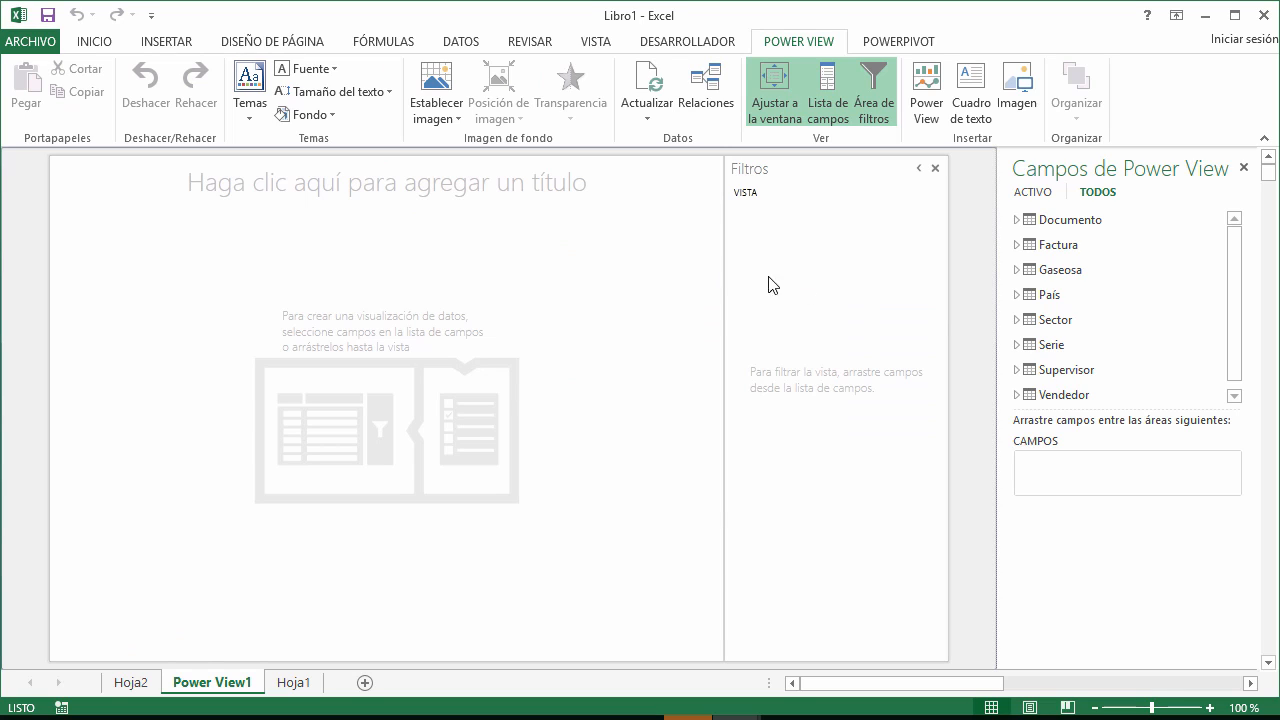
click(1017, 269)
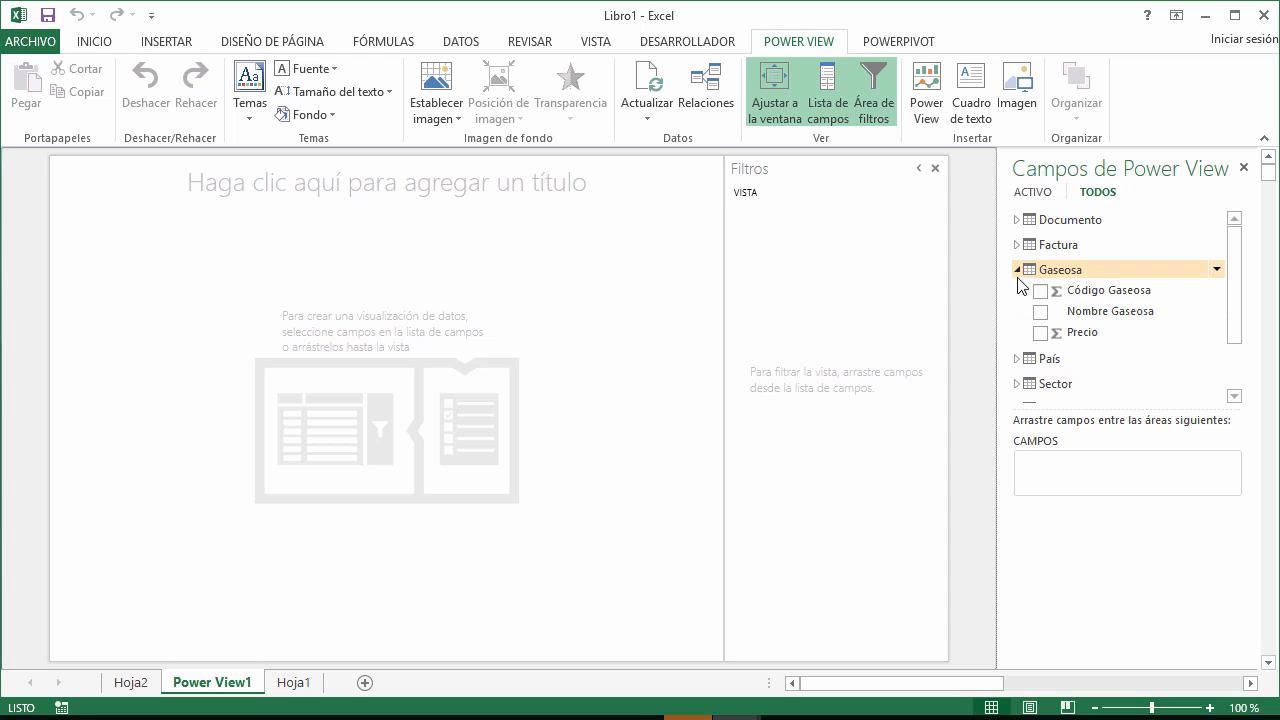
drag(1066, 318, 350, 343)
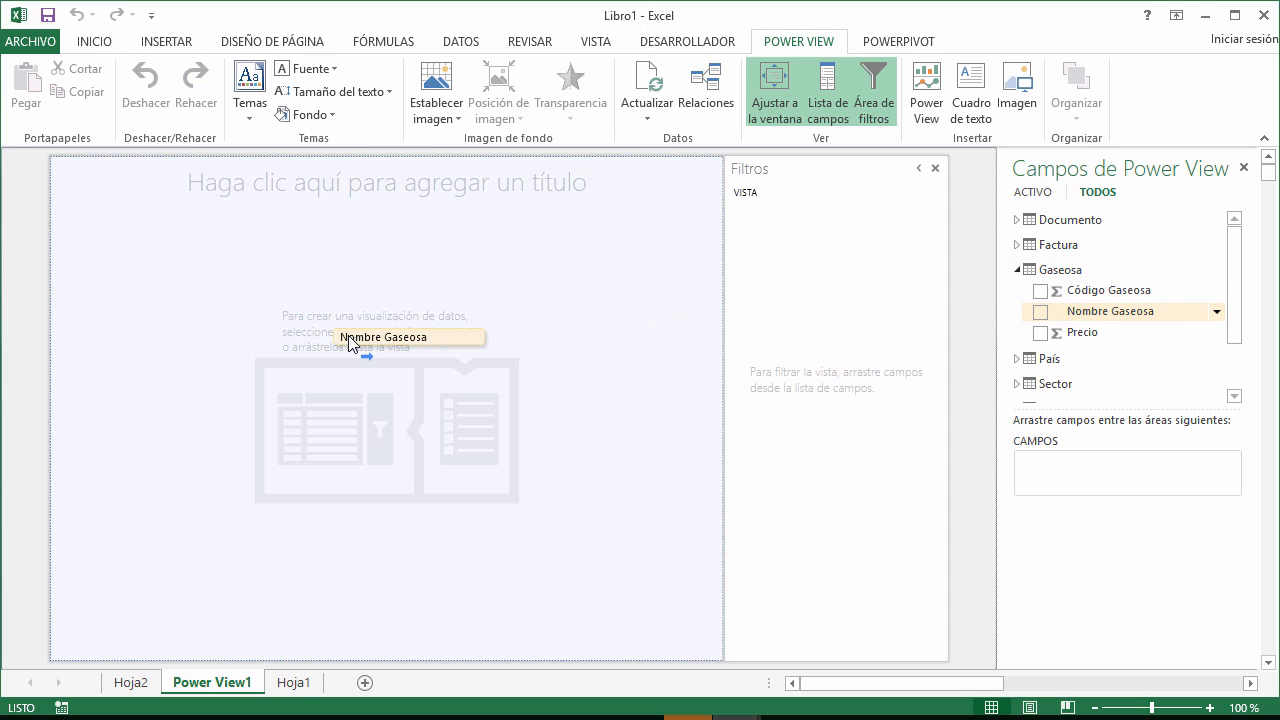
click(1017, 244)
drag(1037, 261, 132, 300)
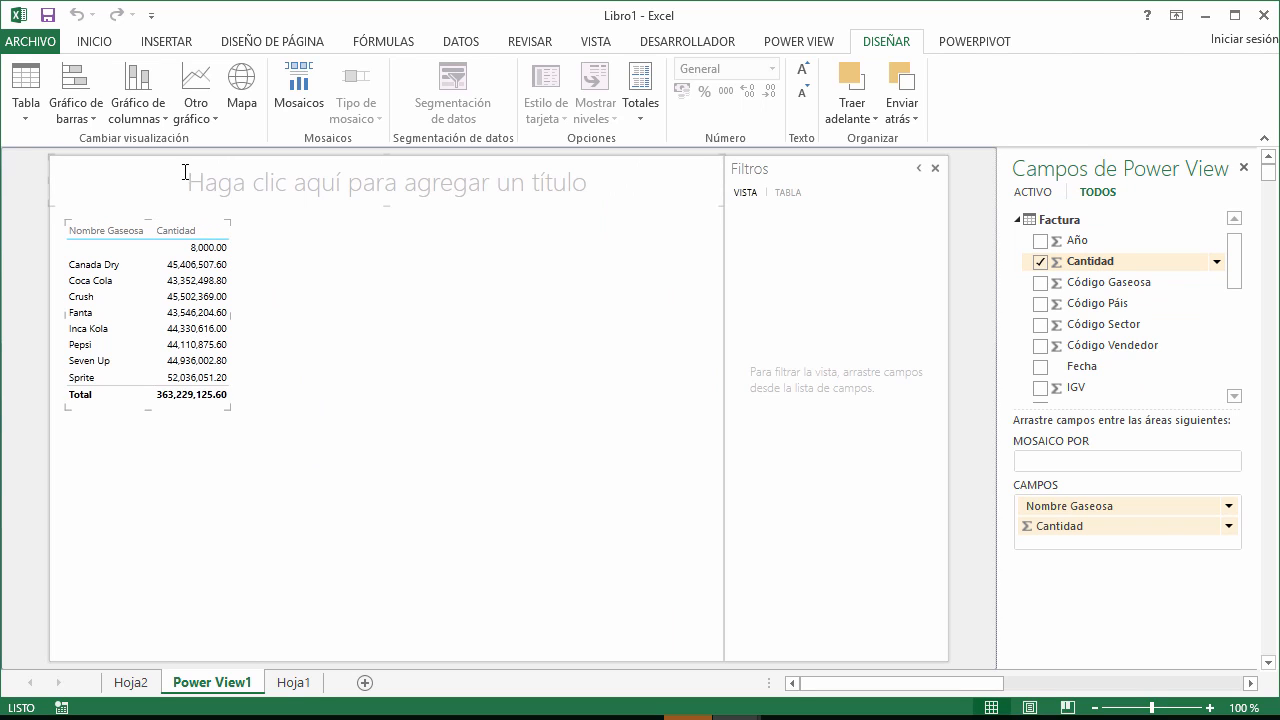
- Convert the Power View table into a stacked column chart and enlarge it until every product fits
click(152, 118)
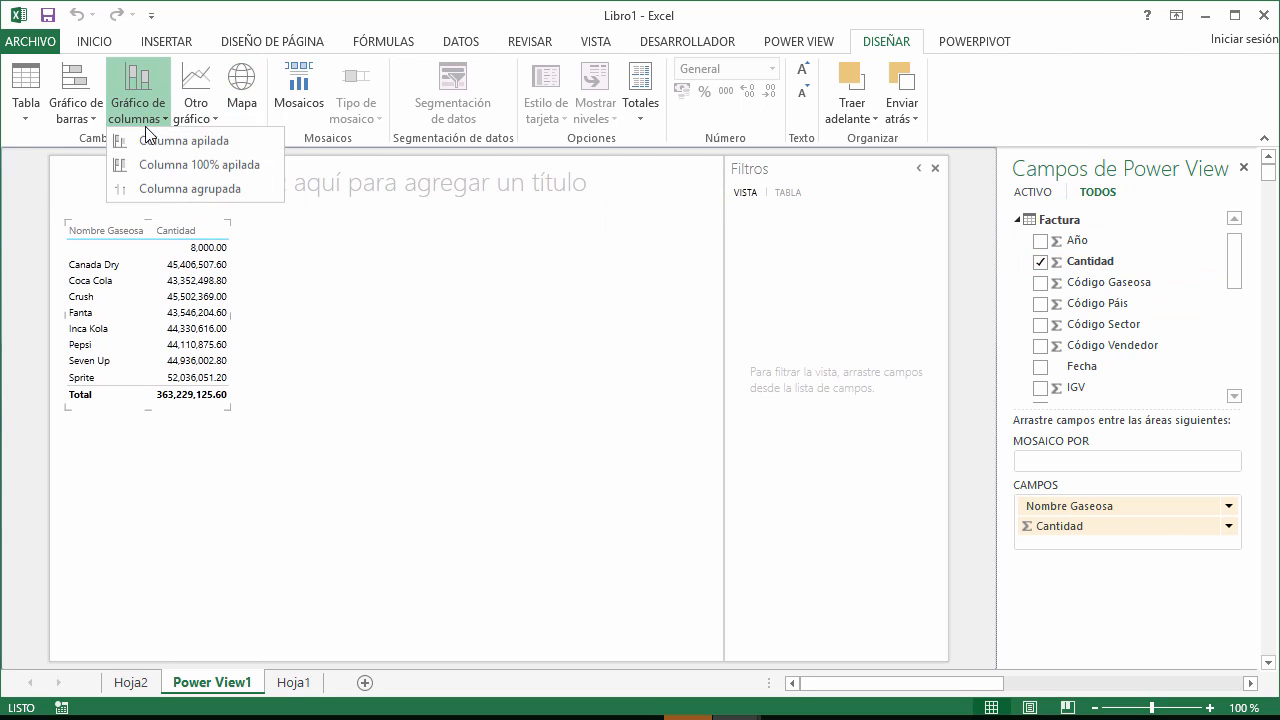
click(157, 160)
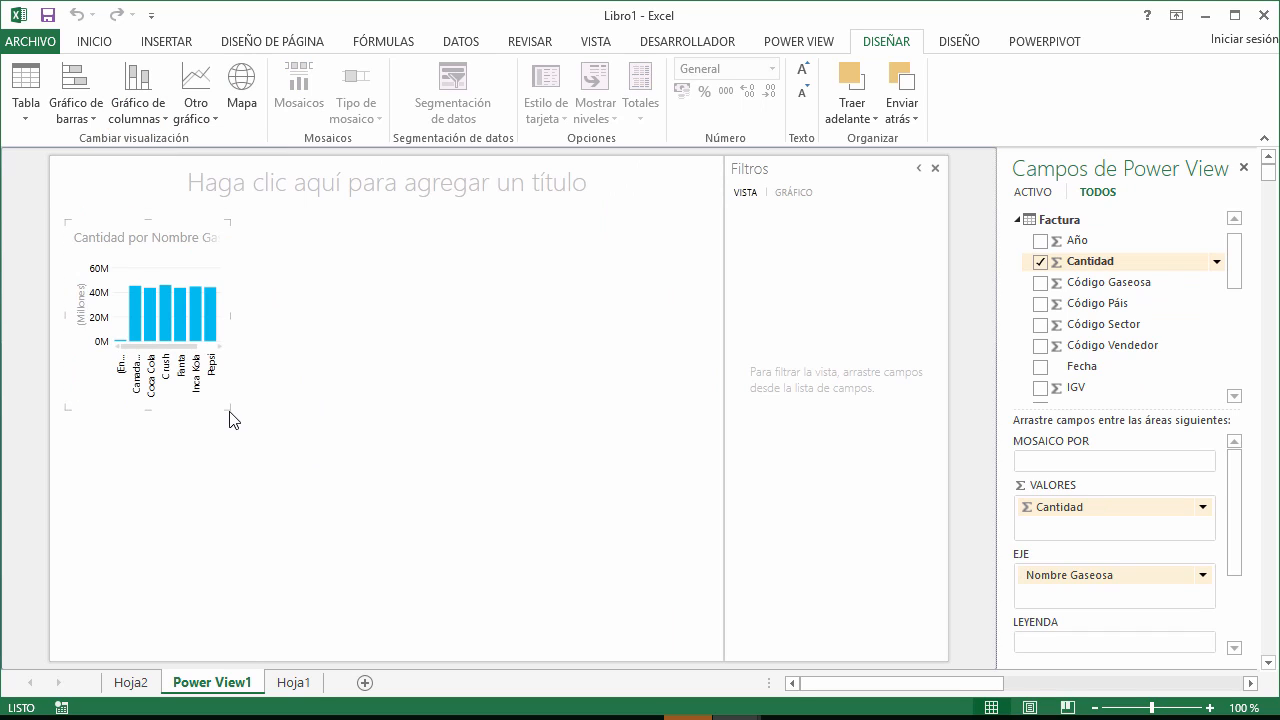
drag(226, 406, 313, 446)
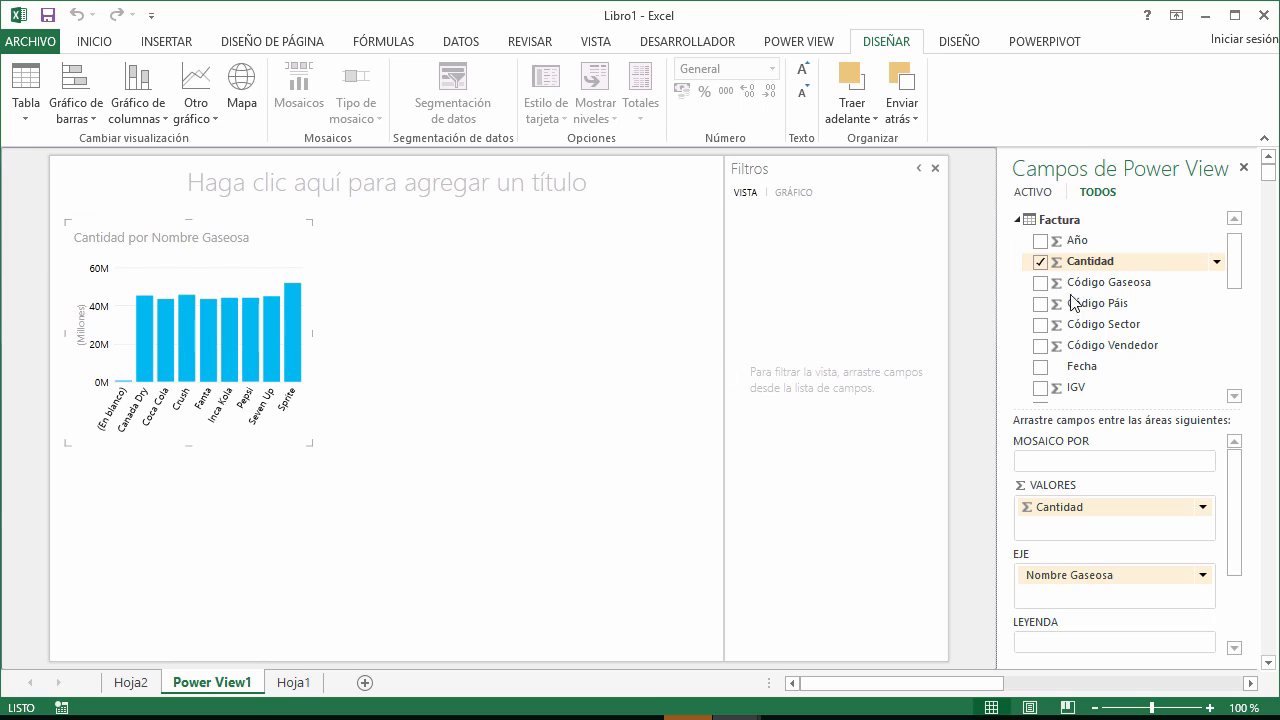
- Add Descripción Sector from the Sector table to the Power View column chart as its legend
click(1017, 220)
click(1020, 244)
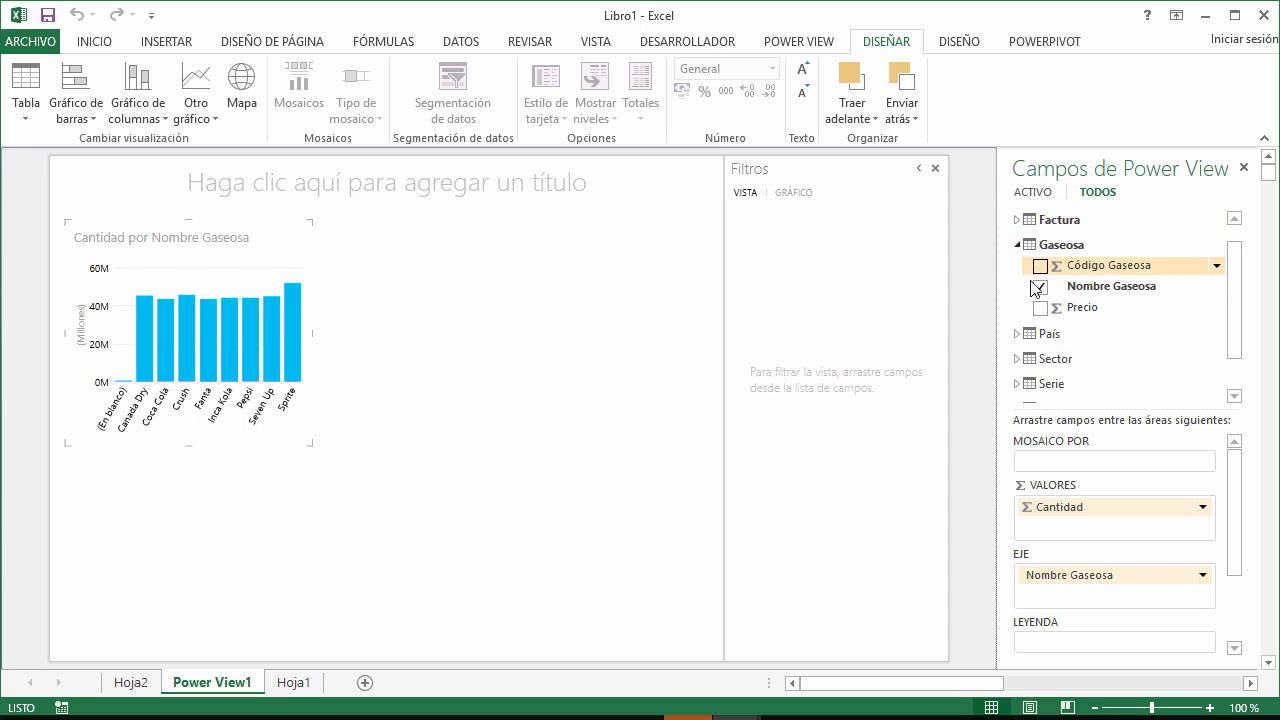
click(1018, 358)
drag(1078, 389, 294, 381)
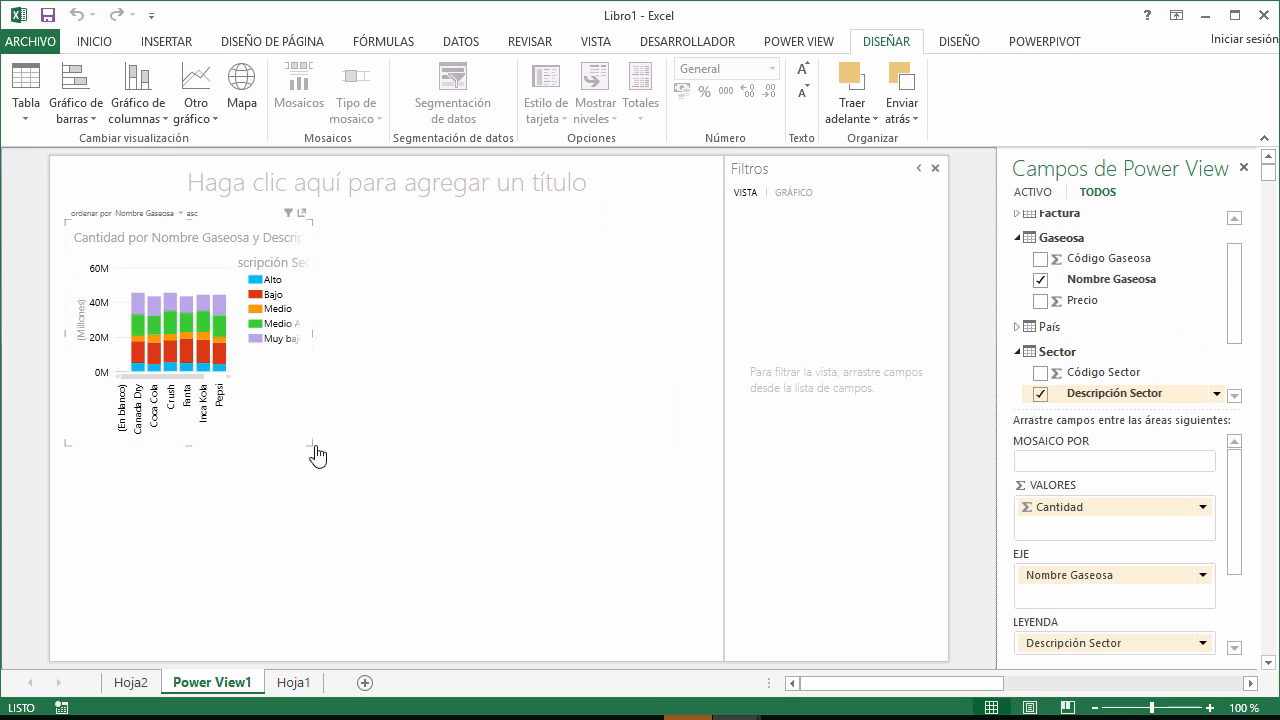
- Enlarge the column chart until all products and the sector legend fit, and briefly highlight a single Medio Alto segment
drag(306, 444, 407, 481)
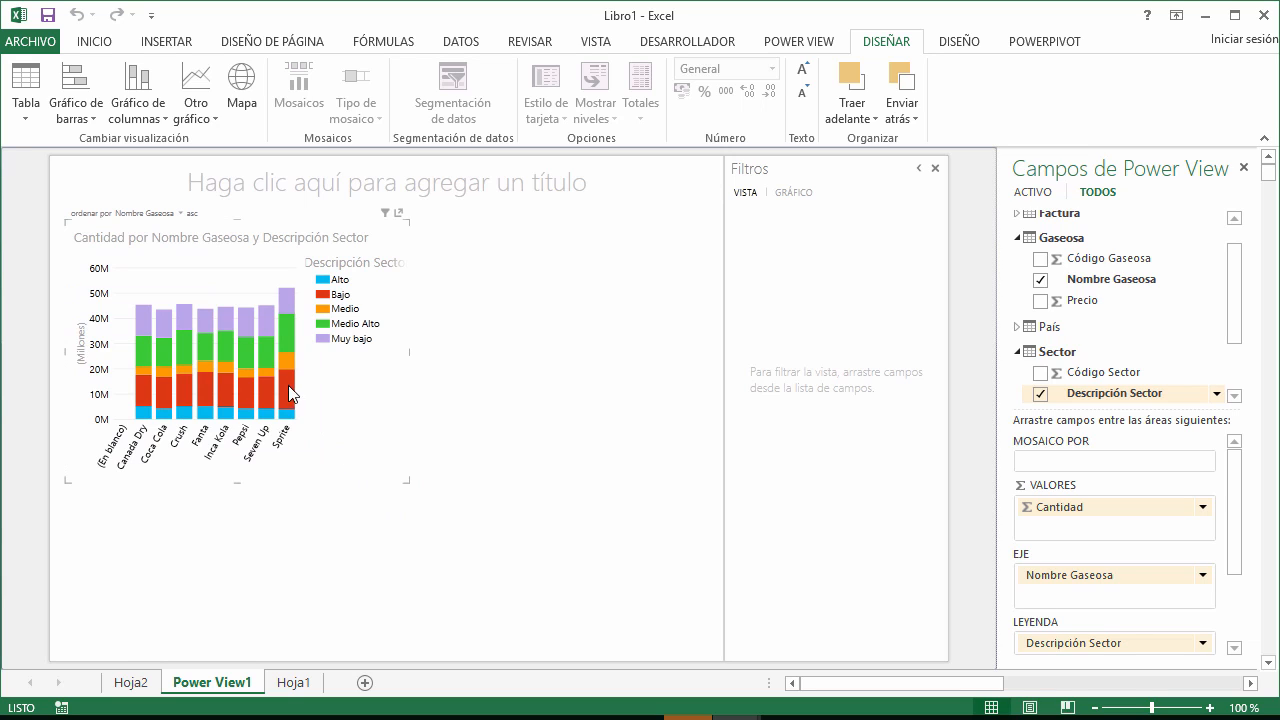
click(246, 351)
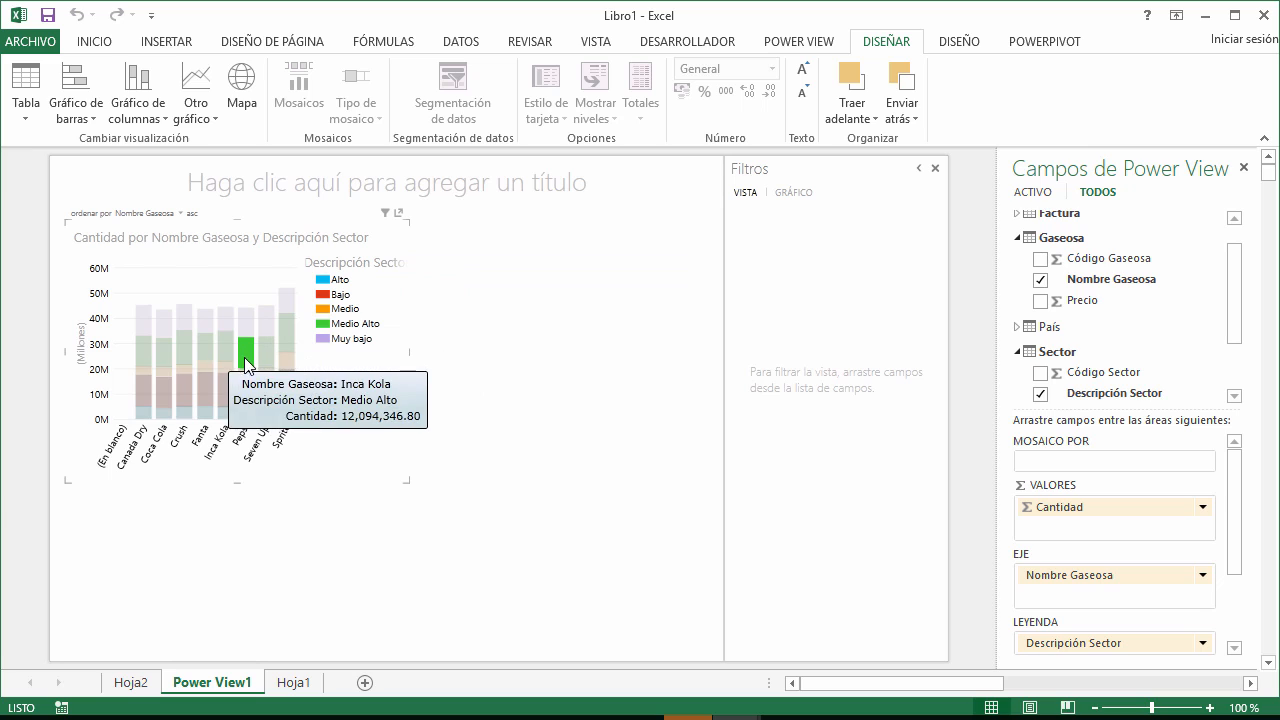
click(244, 351)
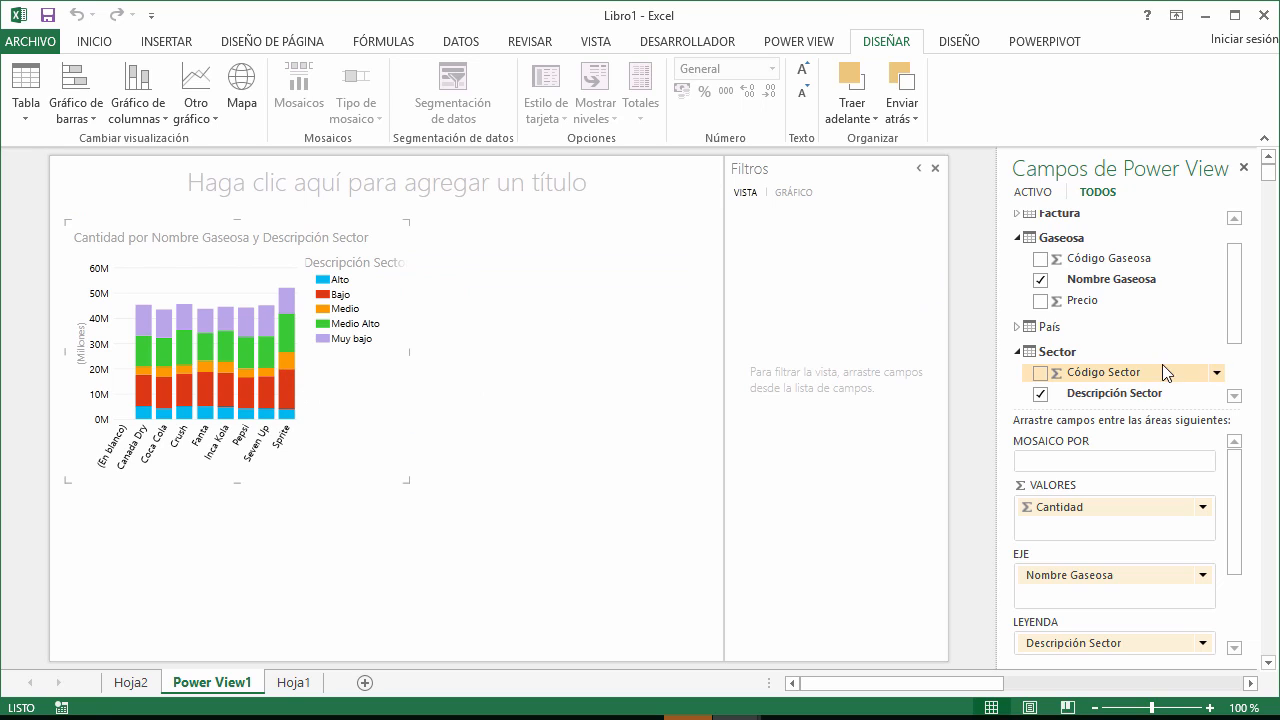
- Build a second table beside the column chart with Nombre Supervisor from Supervisor and Cantidad from Factura
drag(1238, 320, 1234, 286)
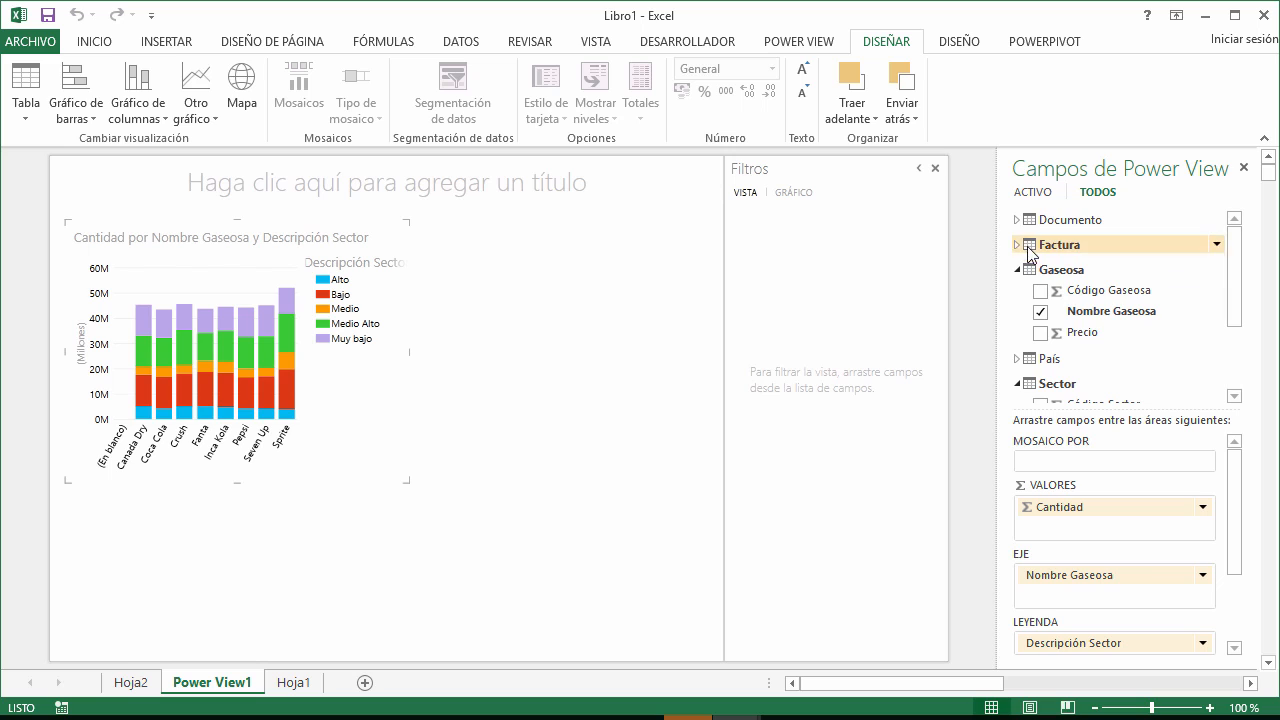
scroll(1058, 290, down, 2)
scroll(1058, 290, down, 1)
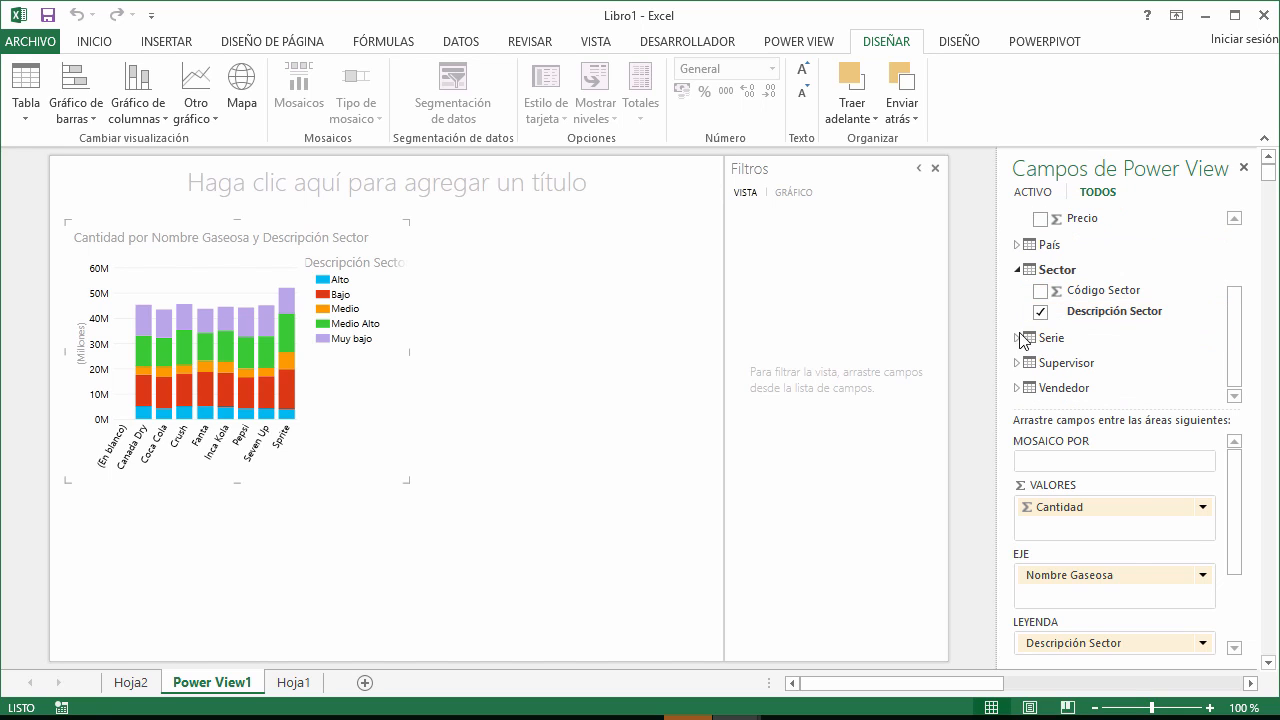
click(1017, 363)
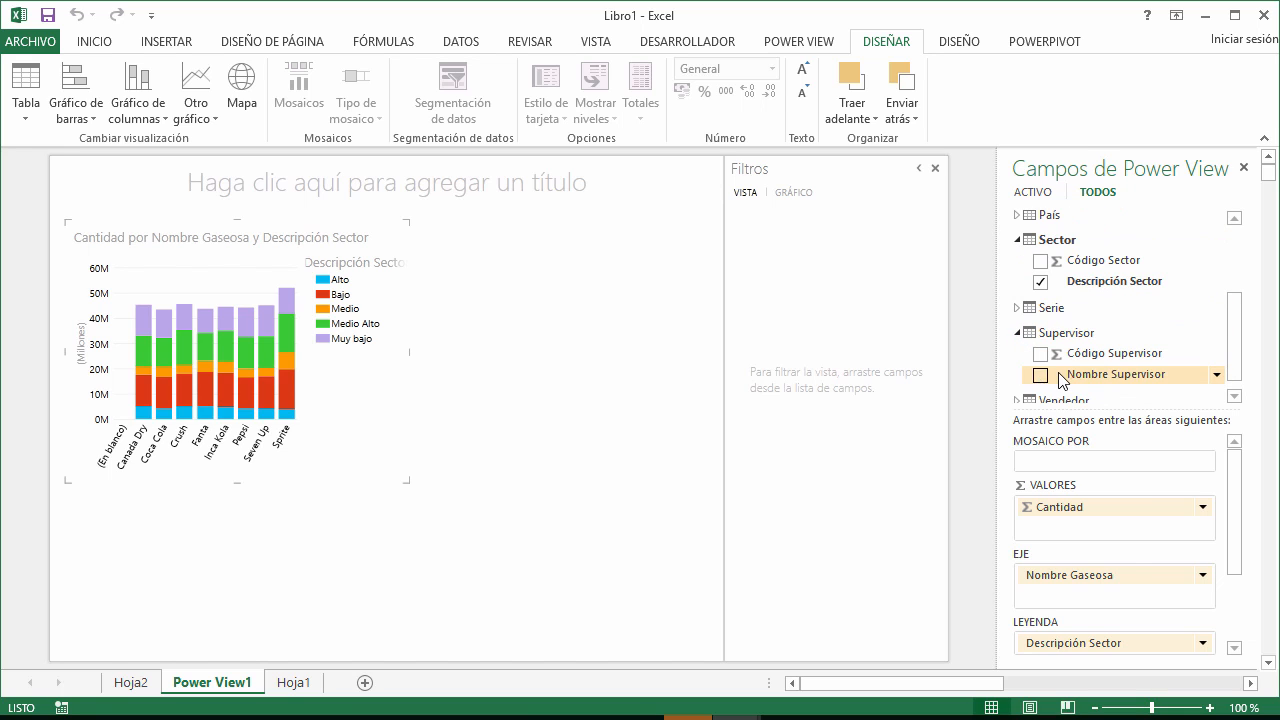
drag(1062, 374, 546, 360)
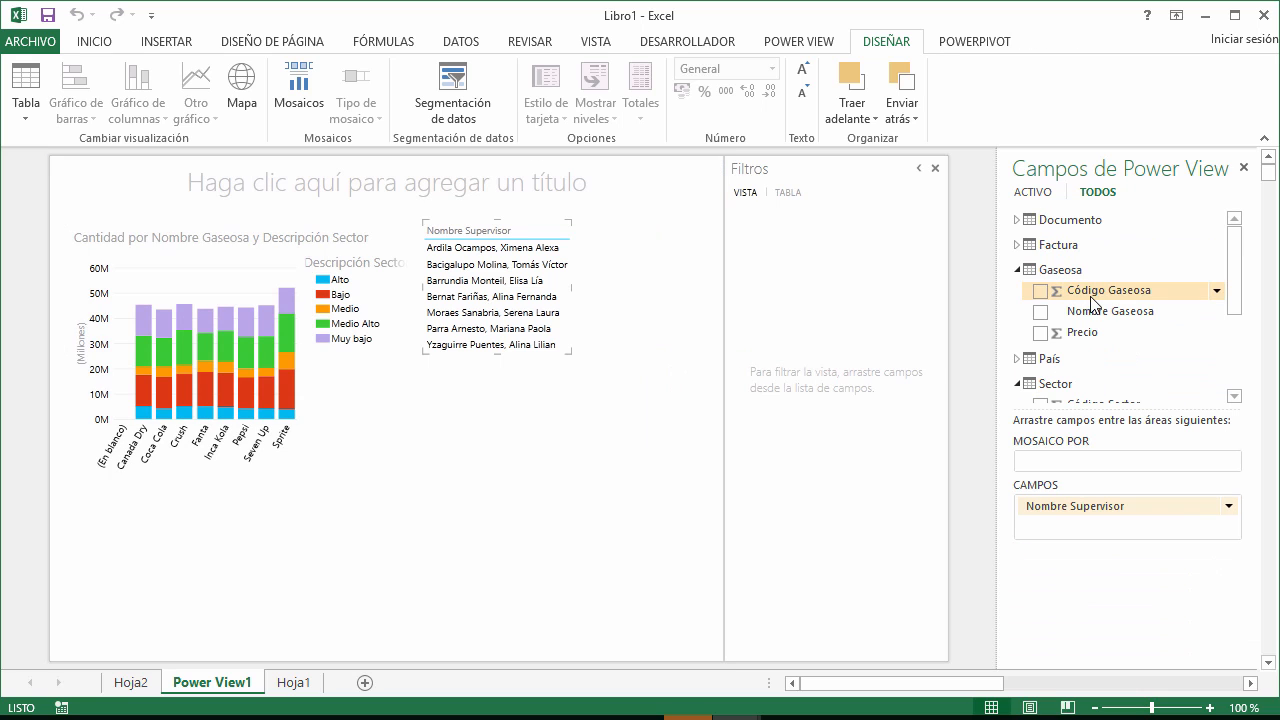
click(1016, 245)
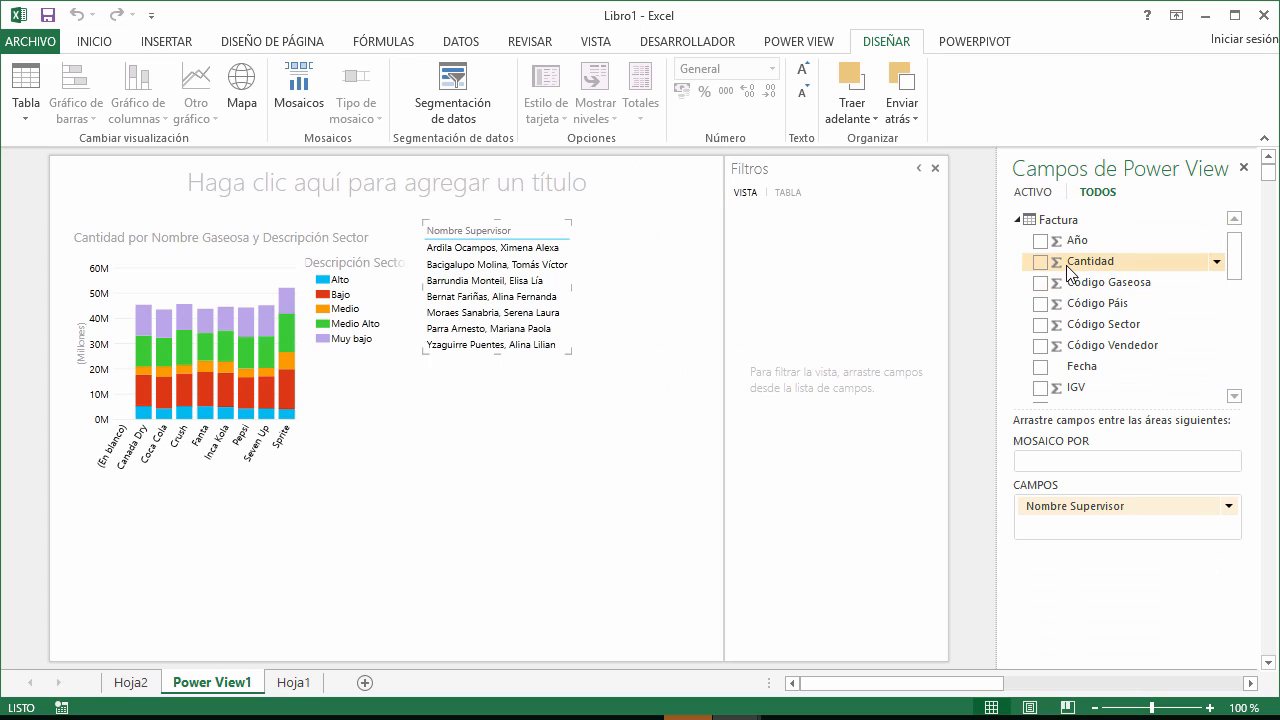
drag(1066, 263, 514, 320)
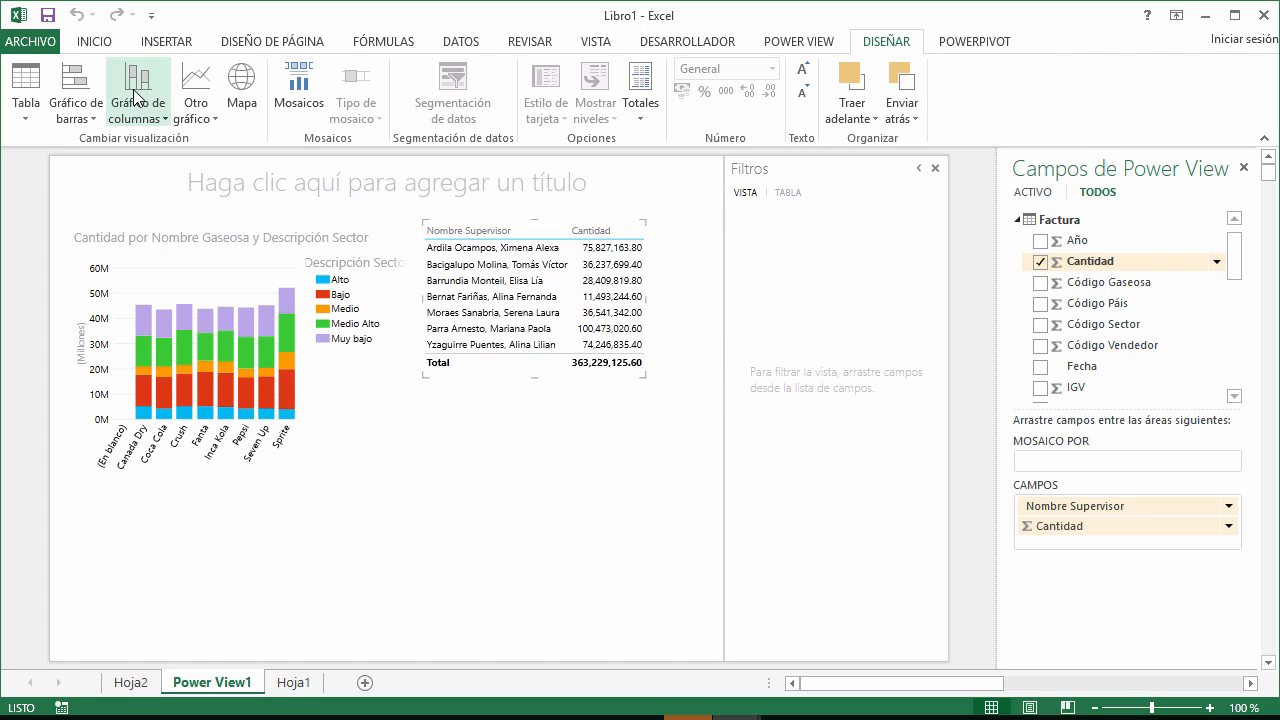
- Convert the supervisor table into a stacked bar chart, enlarging and positioning it beside the column chart
click(95, 105)
click(93, 146)
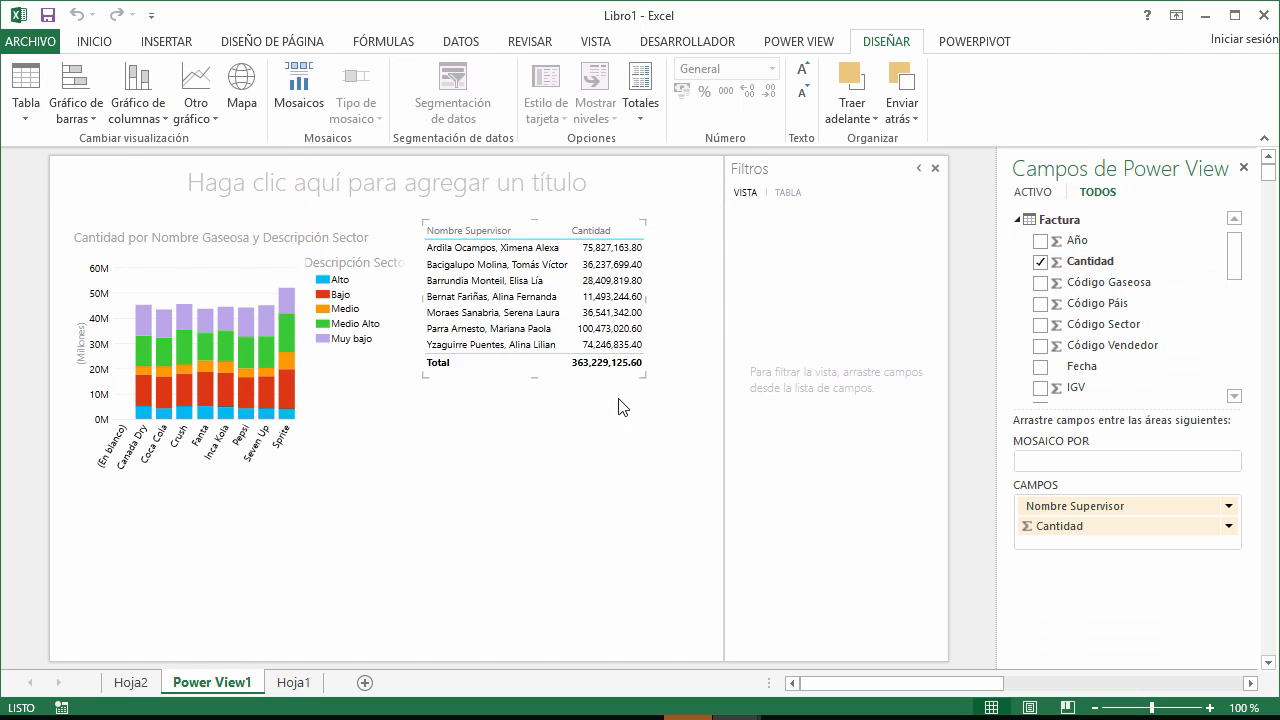
drag(646, 372, 707, 452)
drag(424, 338, 389, 339)
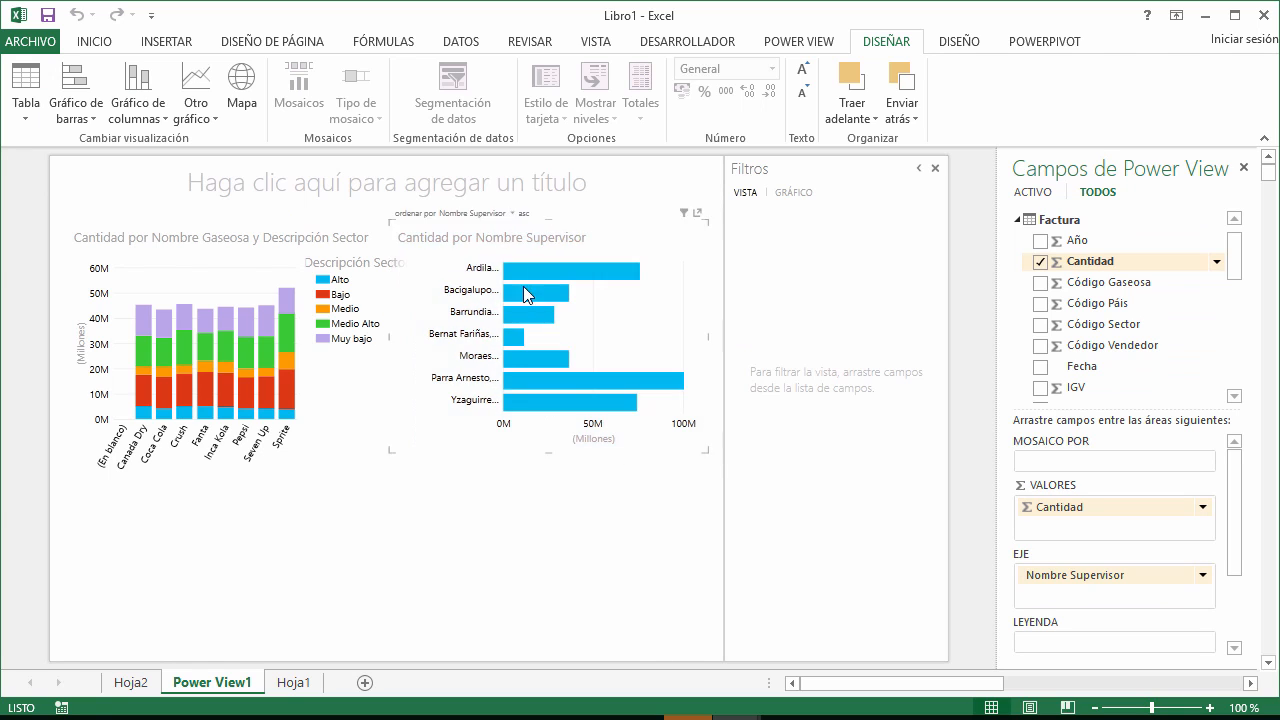
drag(567, 231, 570, 247)
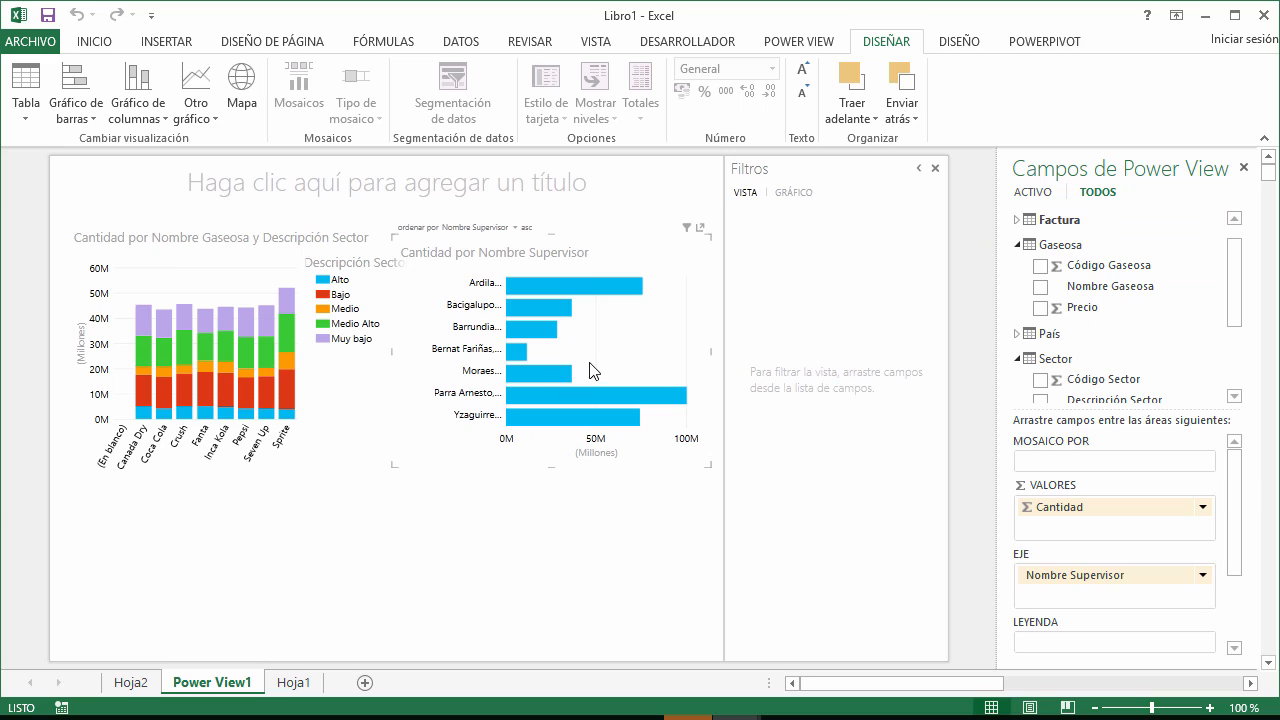
- Collapse the expanded field tables and add Tipo Documento from Documento to the supervisor bar chart as its legend
click(1016, 246)
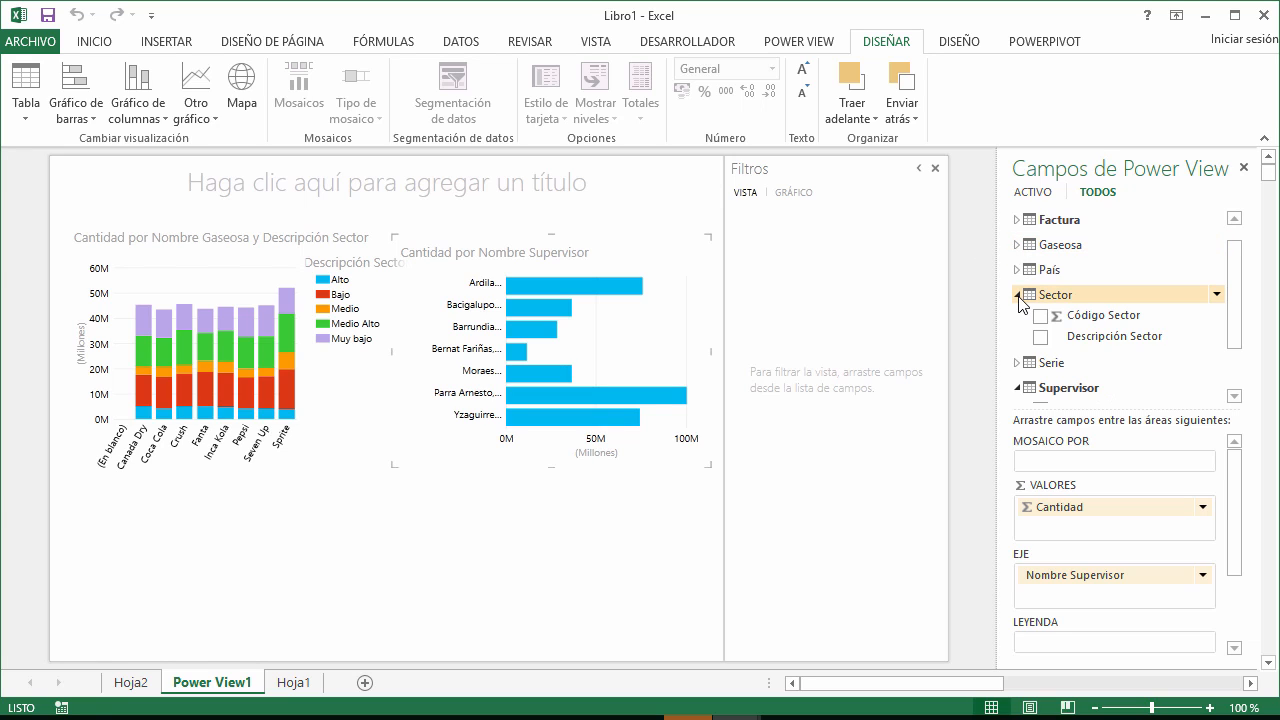
click(1018, 296)
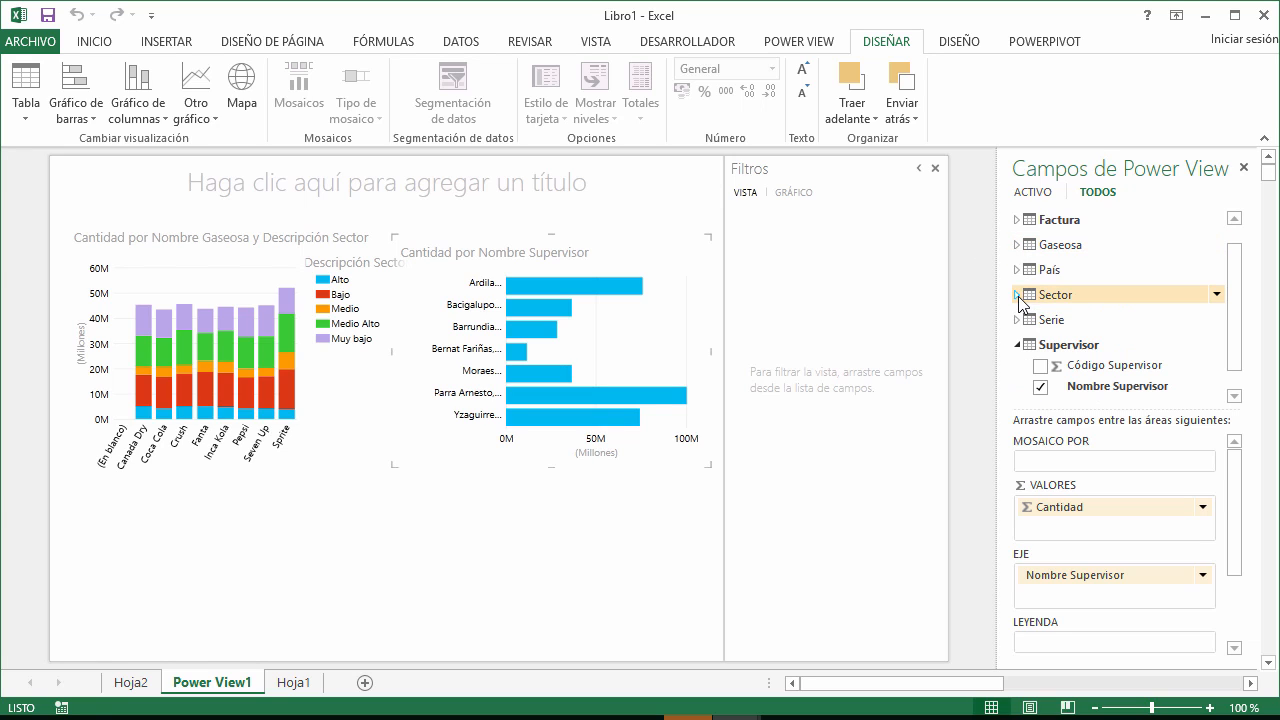
click(1017, 346)
scroll(1024, 300, up, 1)
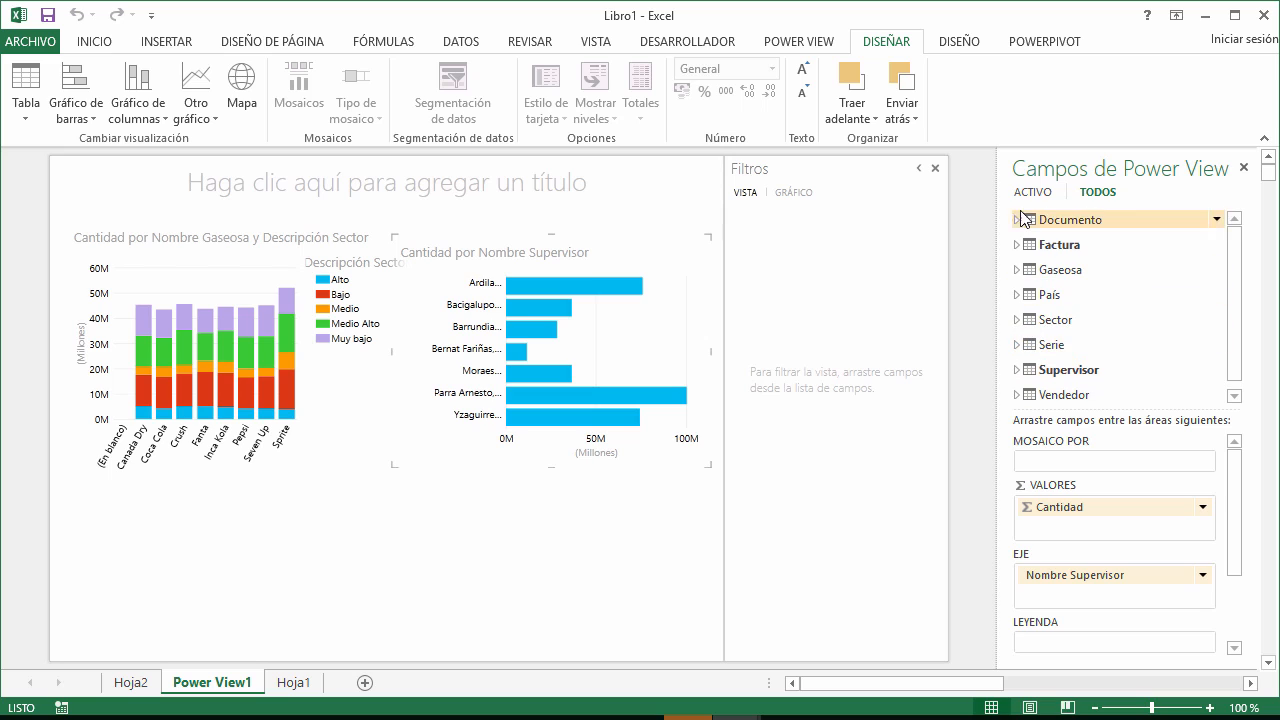
click(1020, 215)
drag(1100, 281, 617, 343)
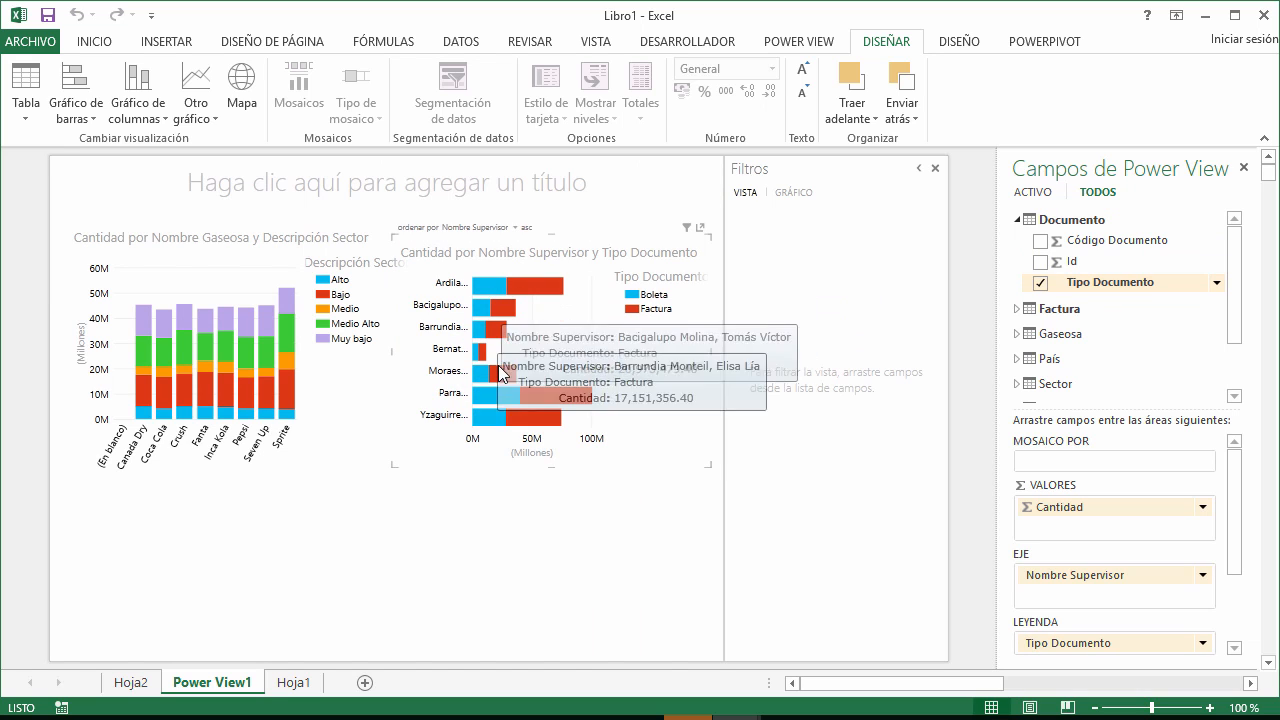
- Expand the supervisor bar chart to full view to examine Cantidad by document type, and restore its size
mouse_move(550, 423)
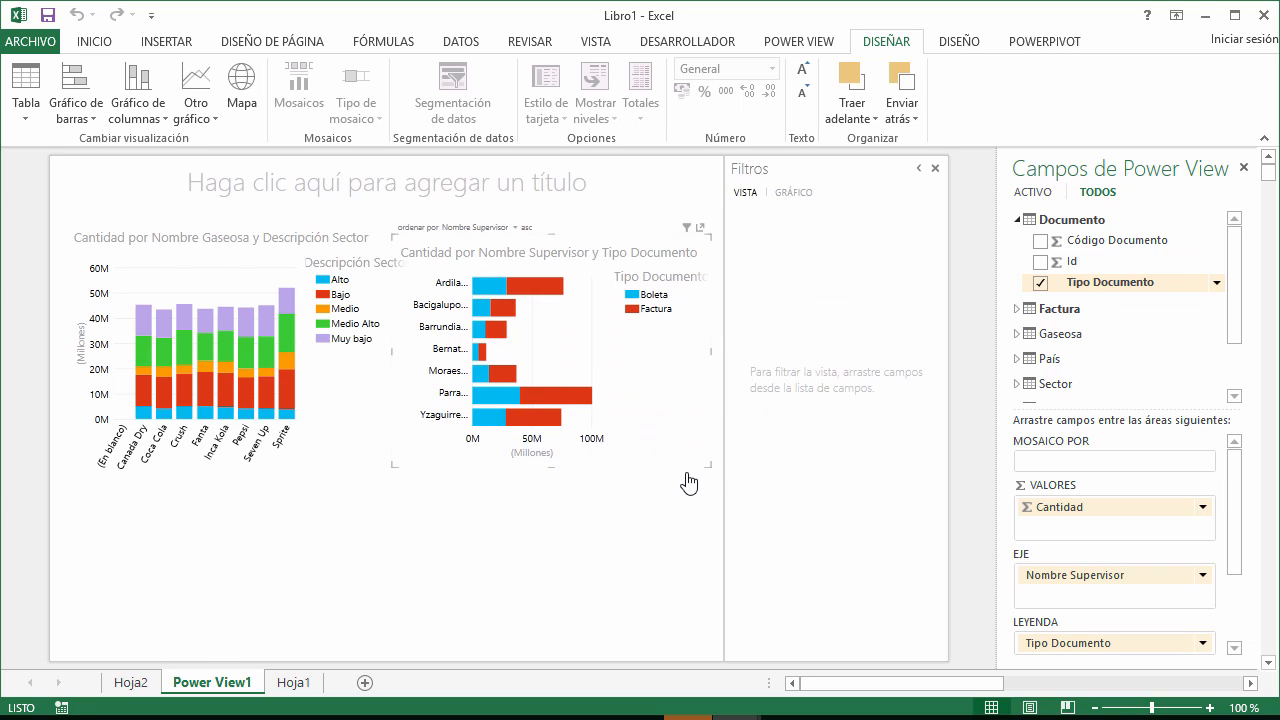
click(700, 229)
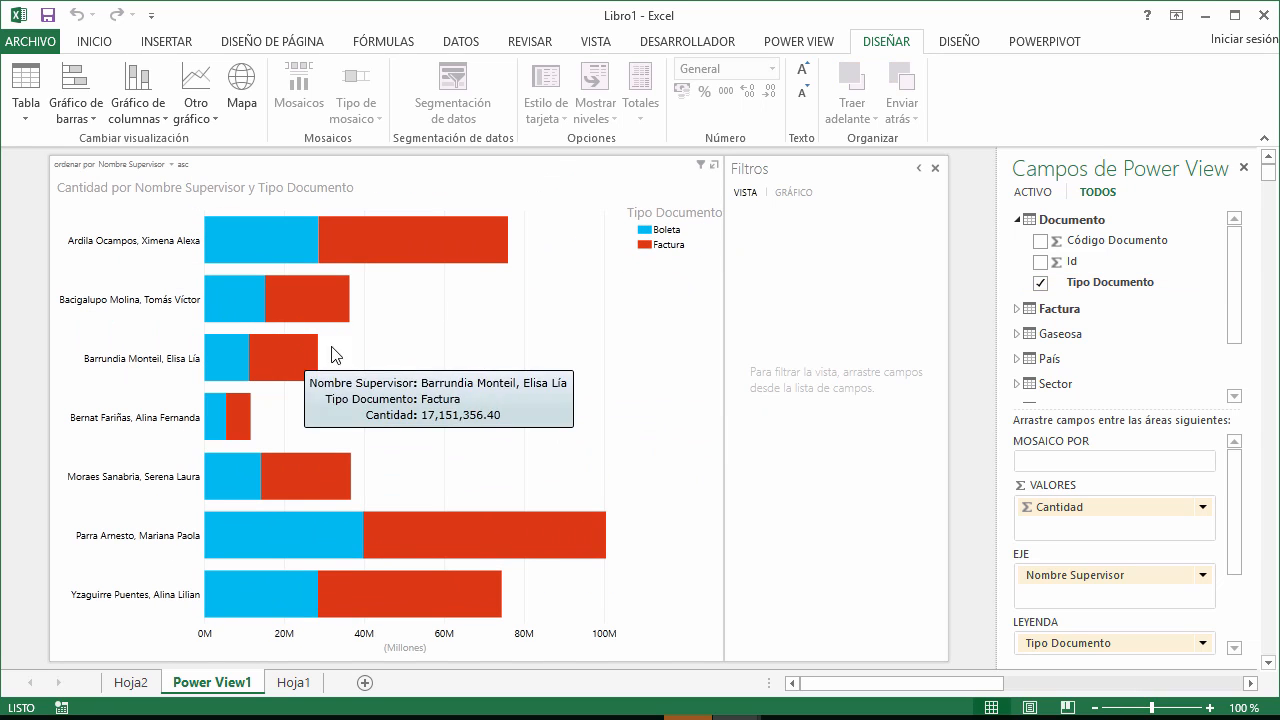
click(714, 166)
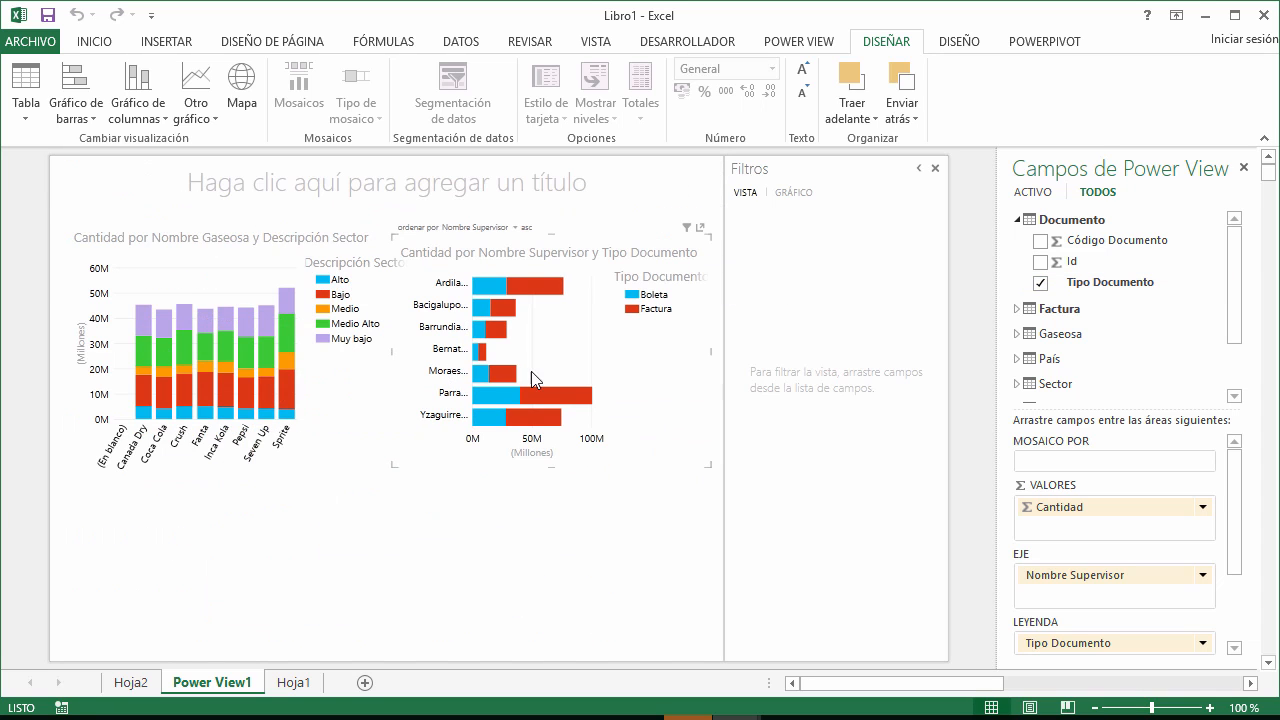
- Build a table below the existing charts with Nombre from País and Cantidad from Factura
click(1016, 334)
click(1017, 331)
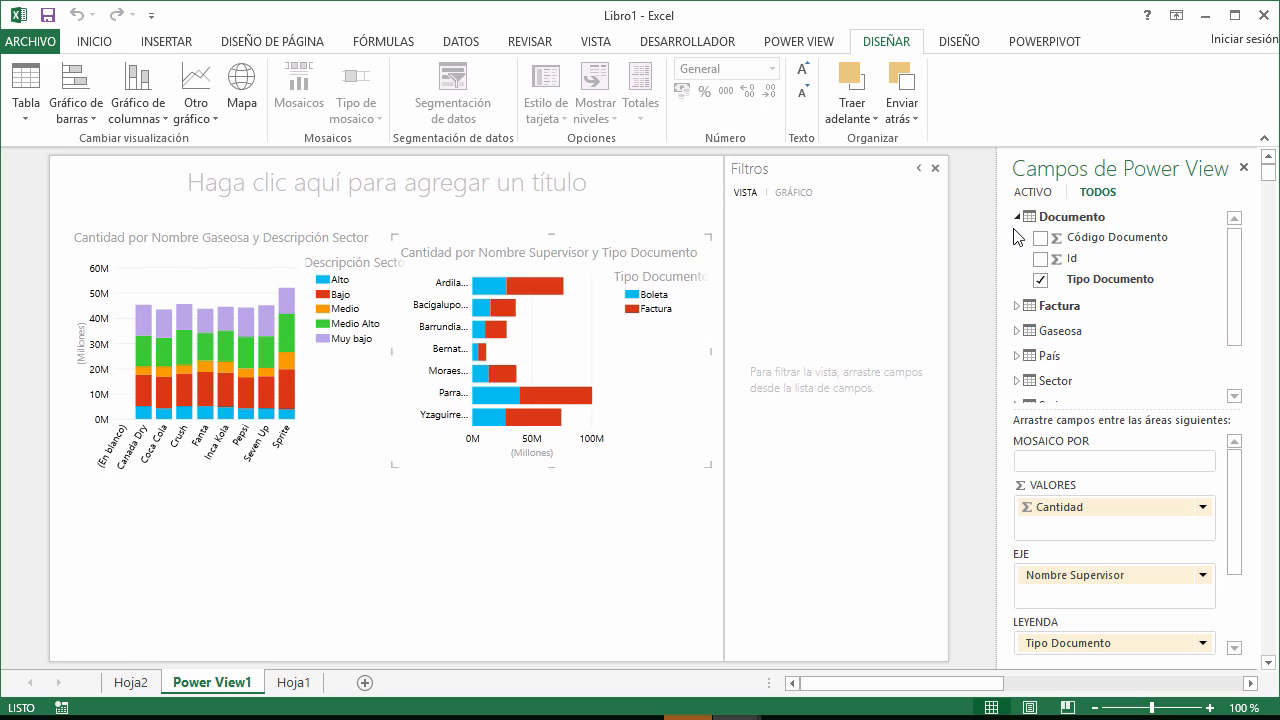
click(1016, 216)
click(1017, 292)
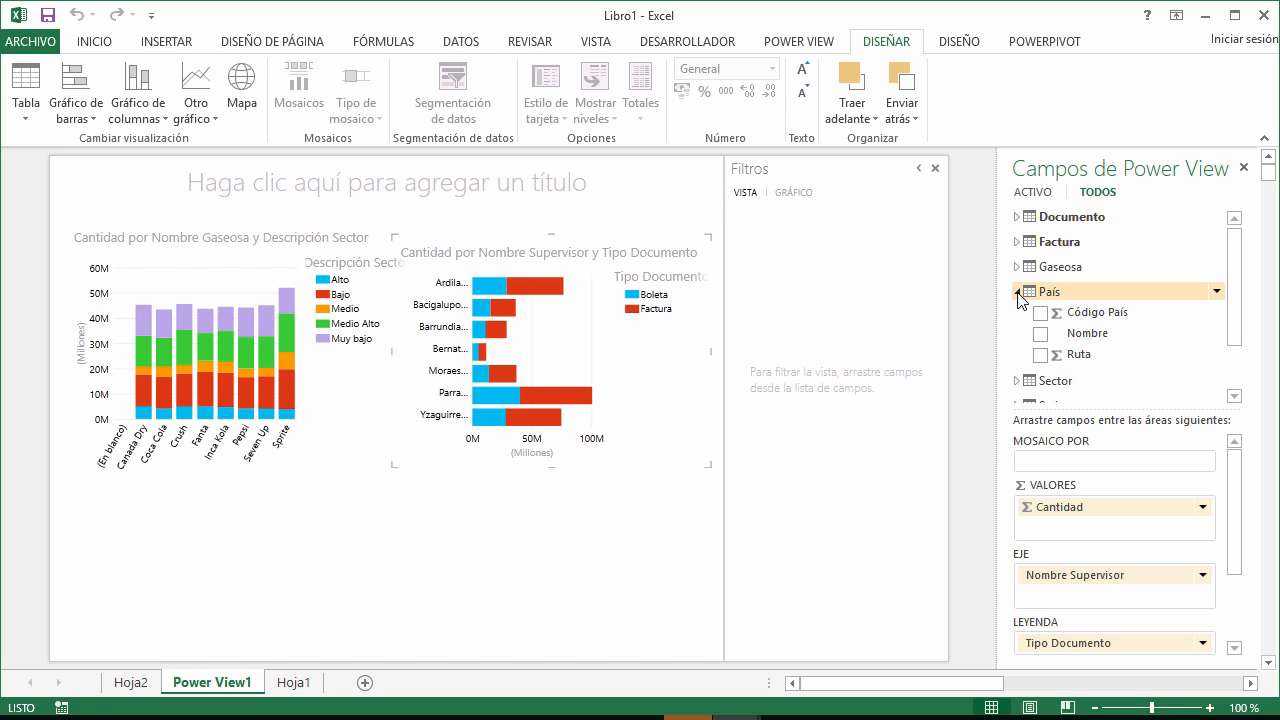
drag(1080, 337, 345, 578)
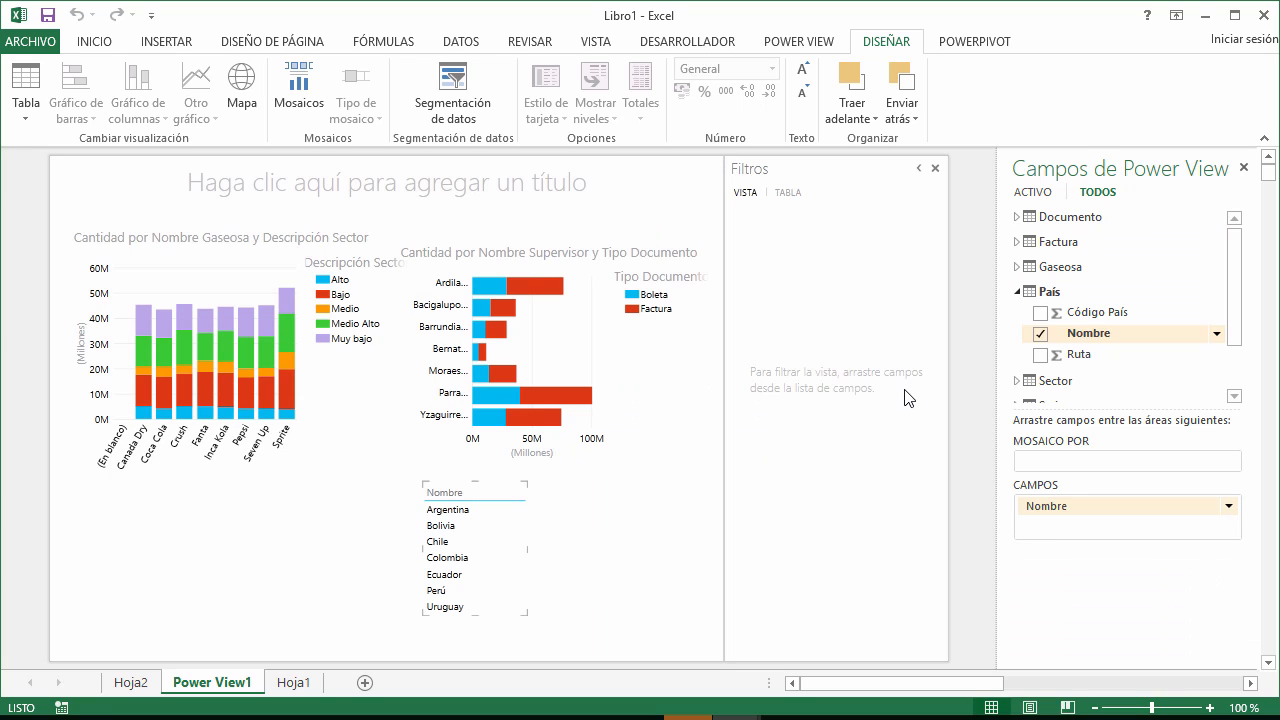
click(1017, 242)
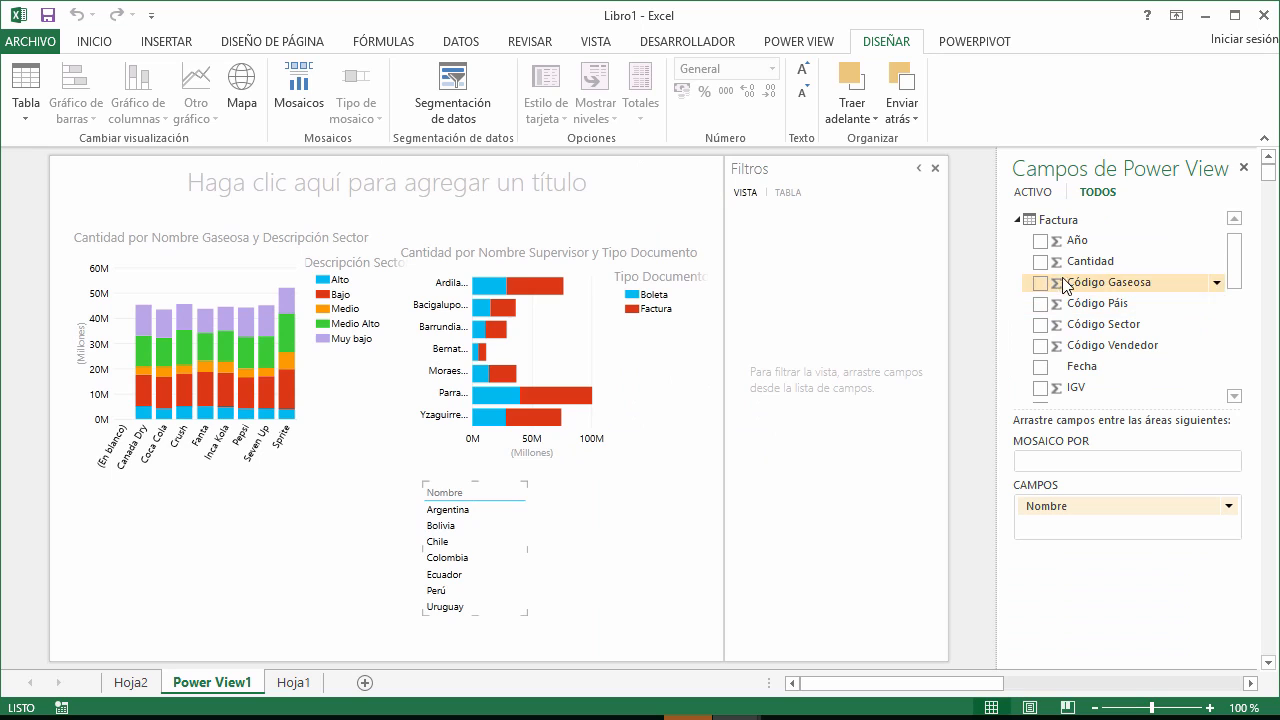
drag(1067, 268, 497, 550)
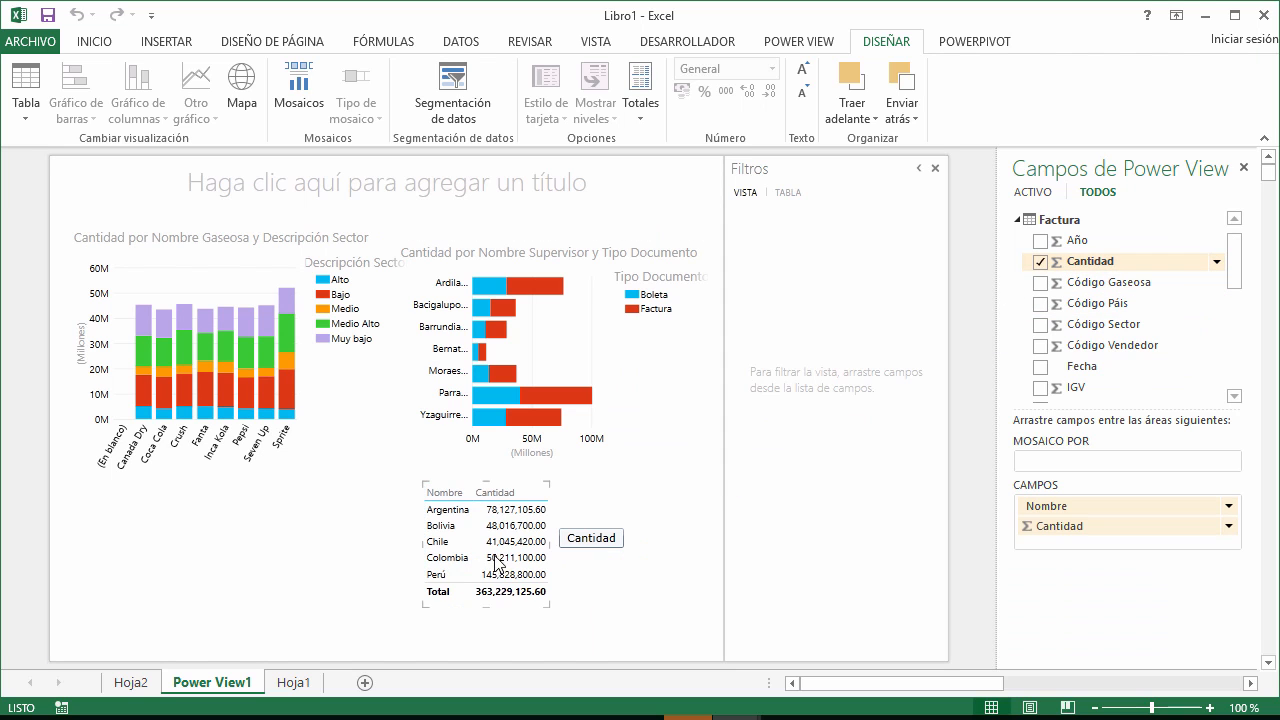
- Move the country table nearer the column chart and convert it into a map expanded to full view
drag(459, 490, 349, 493)
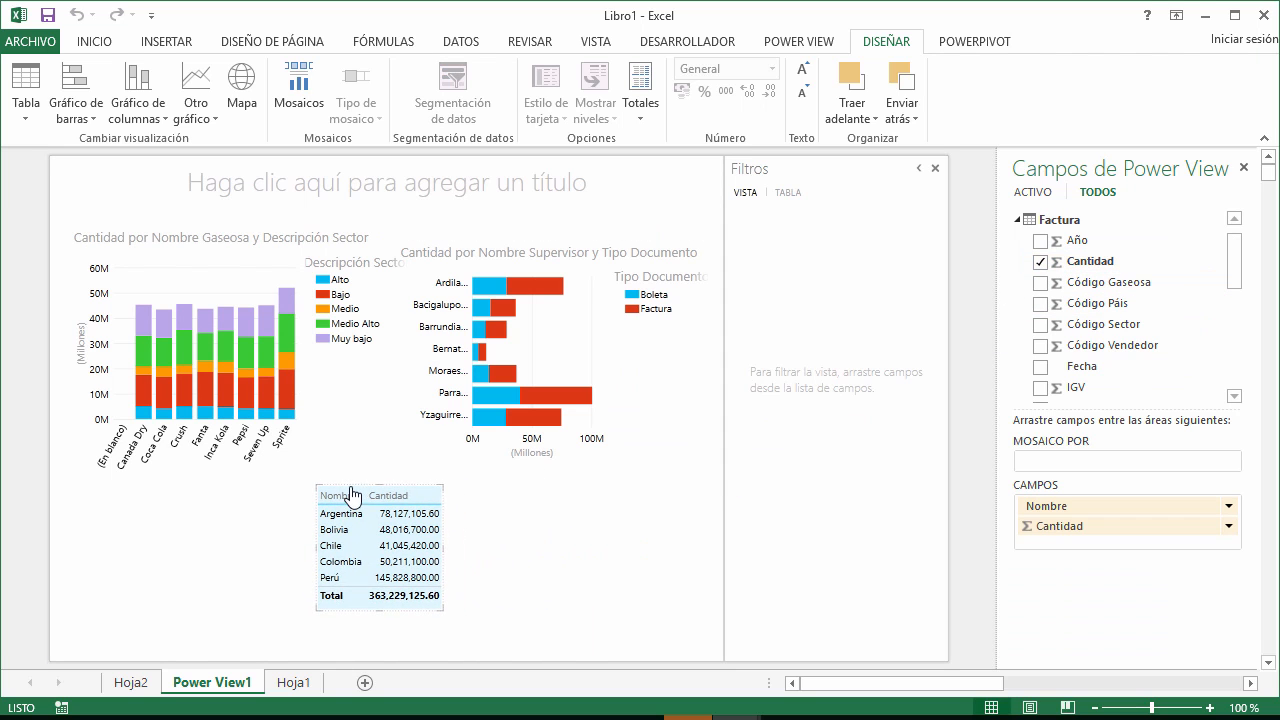
click(247, 85)
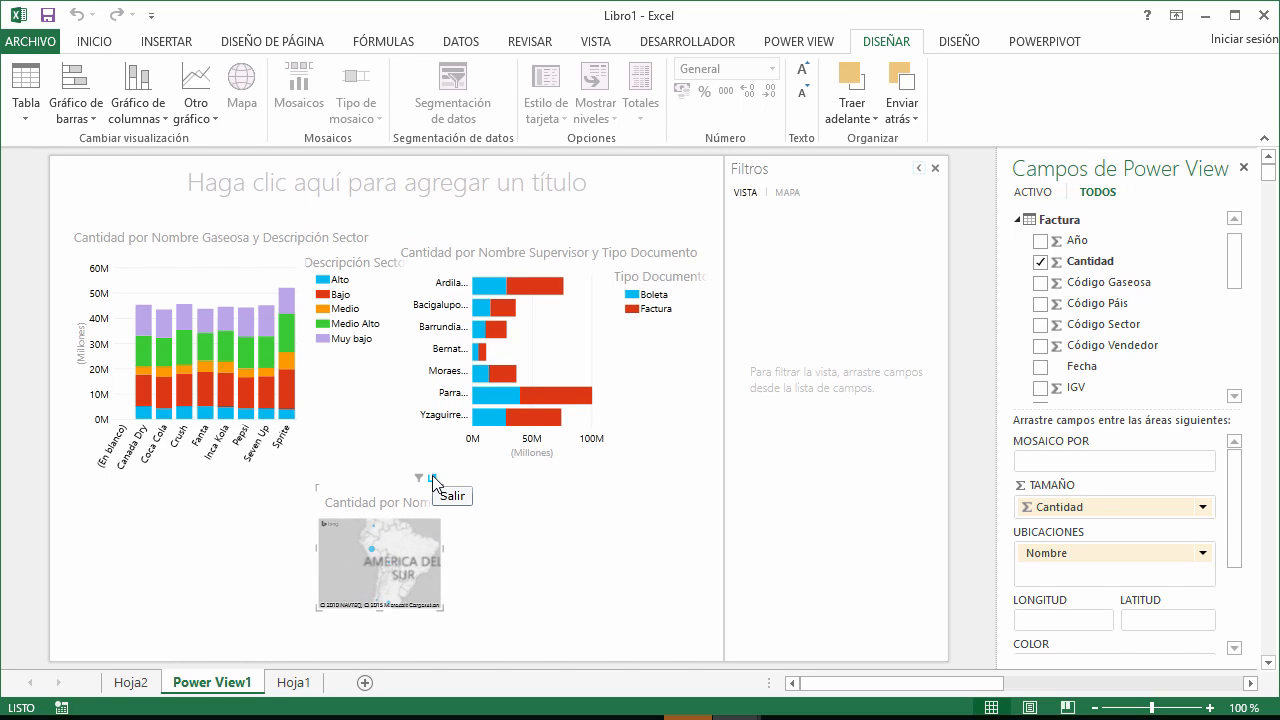
click(432, 479)
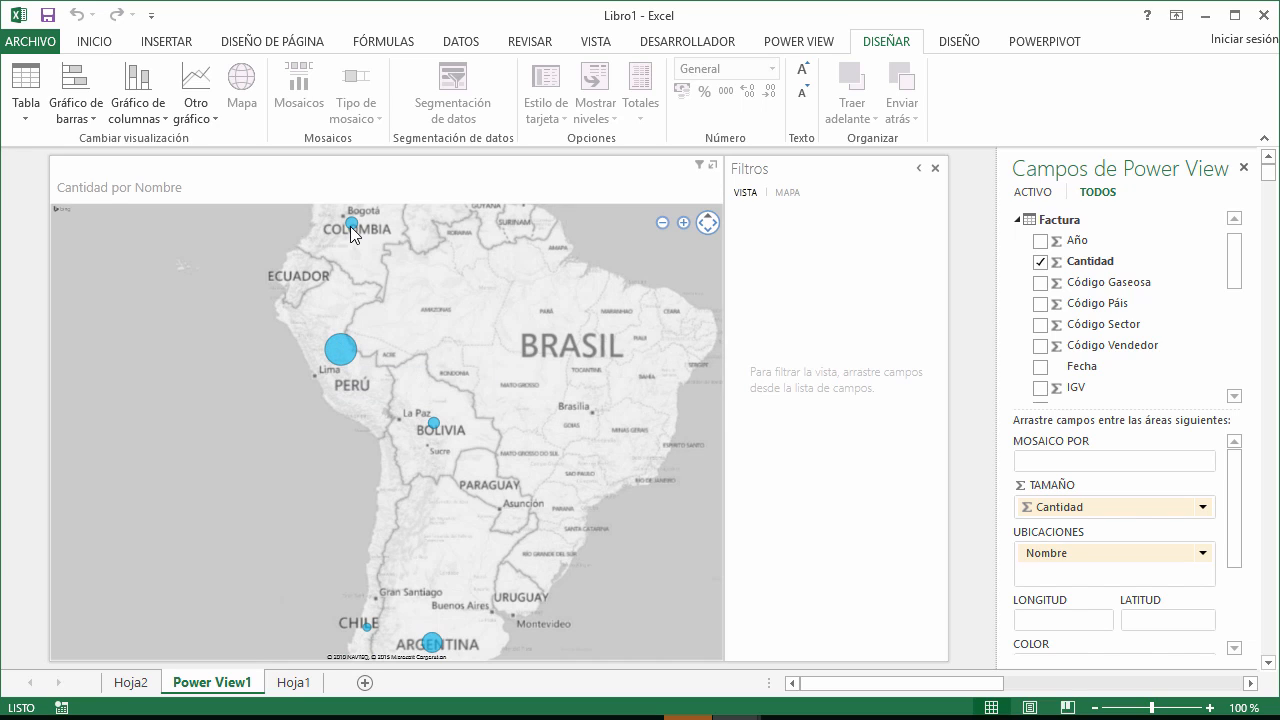
- Examine the Cantidad bubbles on the map for Perú, Colombia and the neighbouring countries at different zoom levels
mouse_move(347, 349)
mouse_move(350, 228)
scroll(257, 358, up, 3)
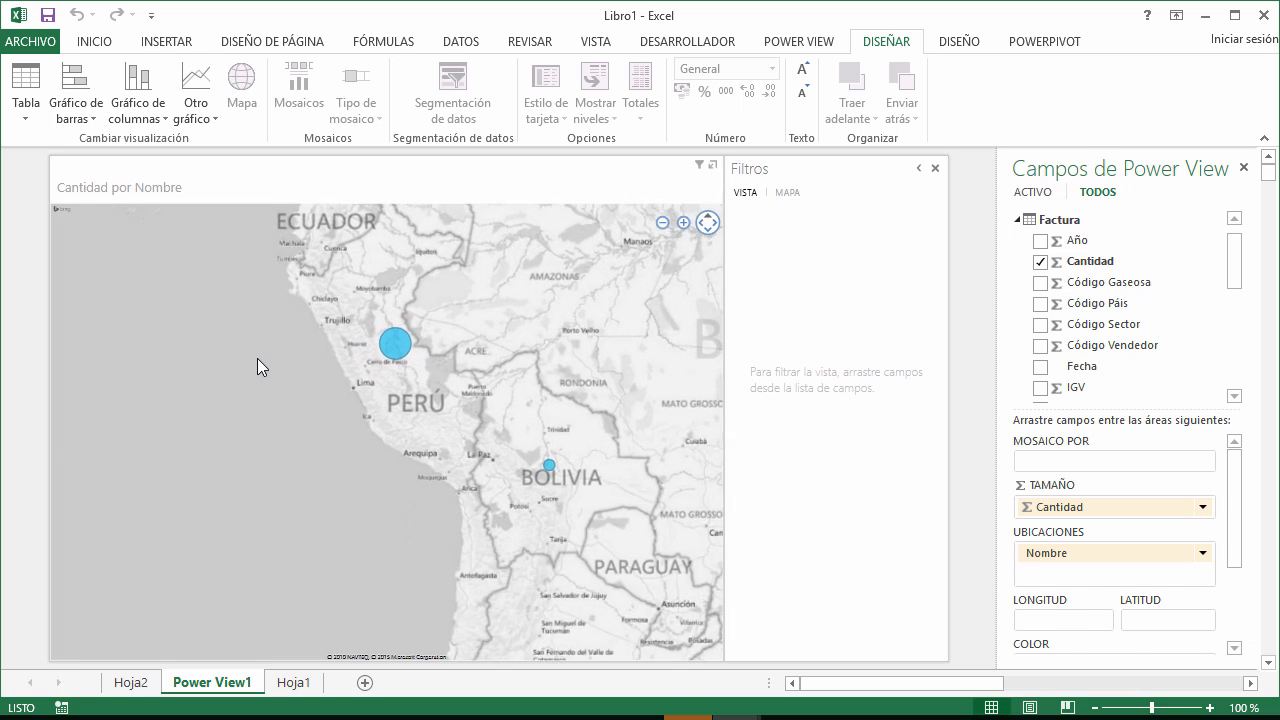
scroll(268, 436, down, 3)
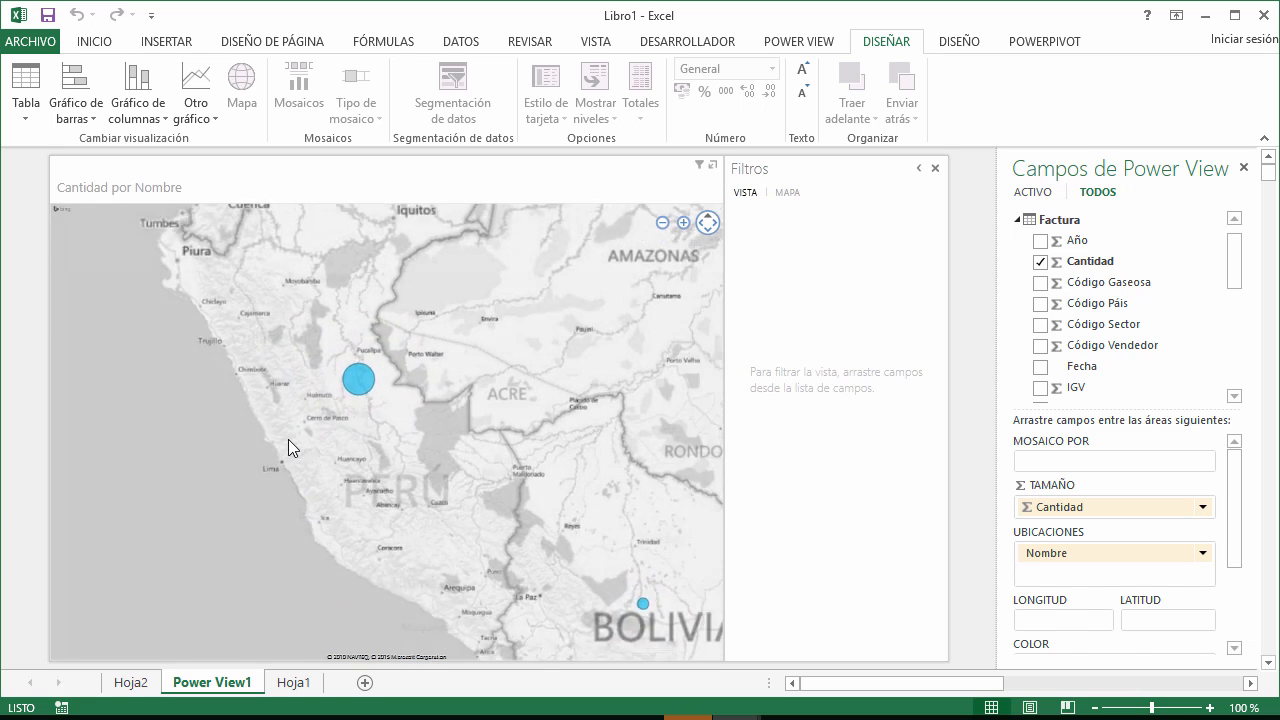
drag(283, 478, 287, 380)
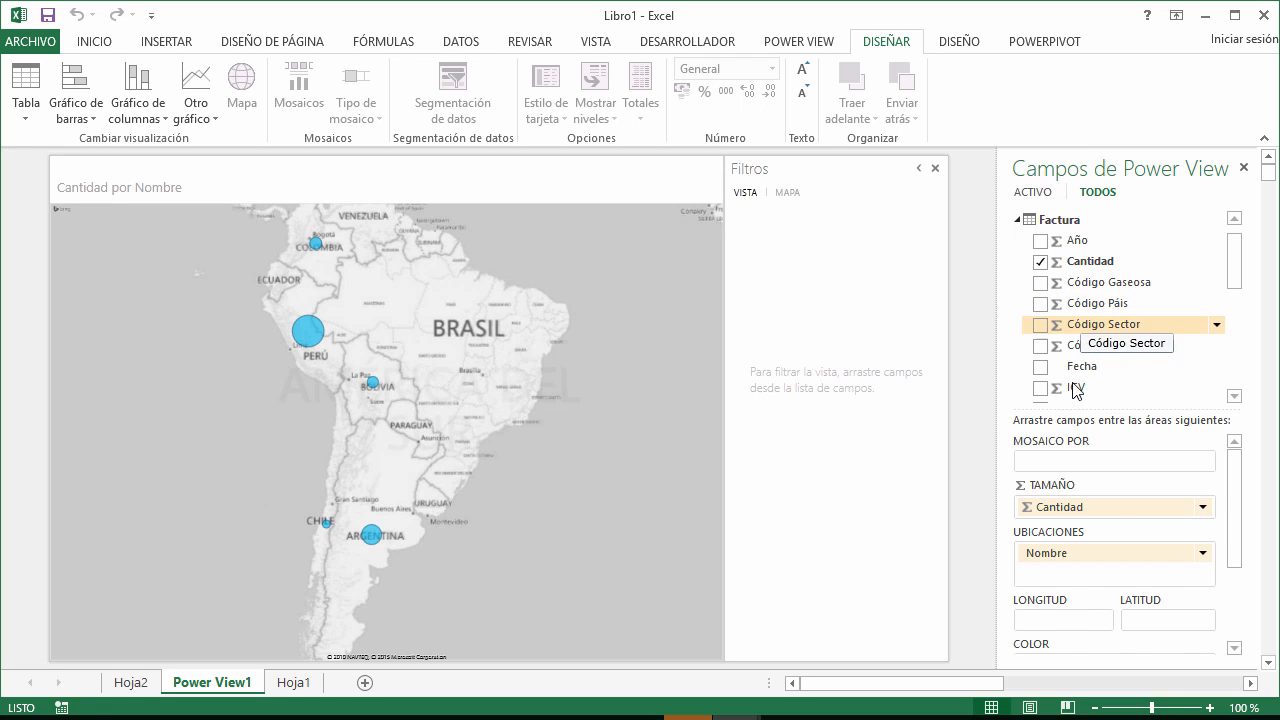
- Add Descripción Sector from the Sector table to the map to split each country's bubble by sector
scroll(1062, 307, down, 2)
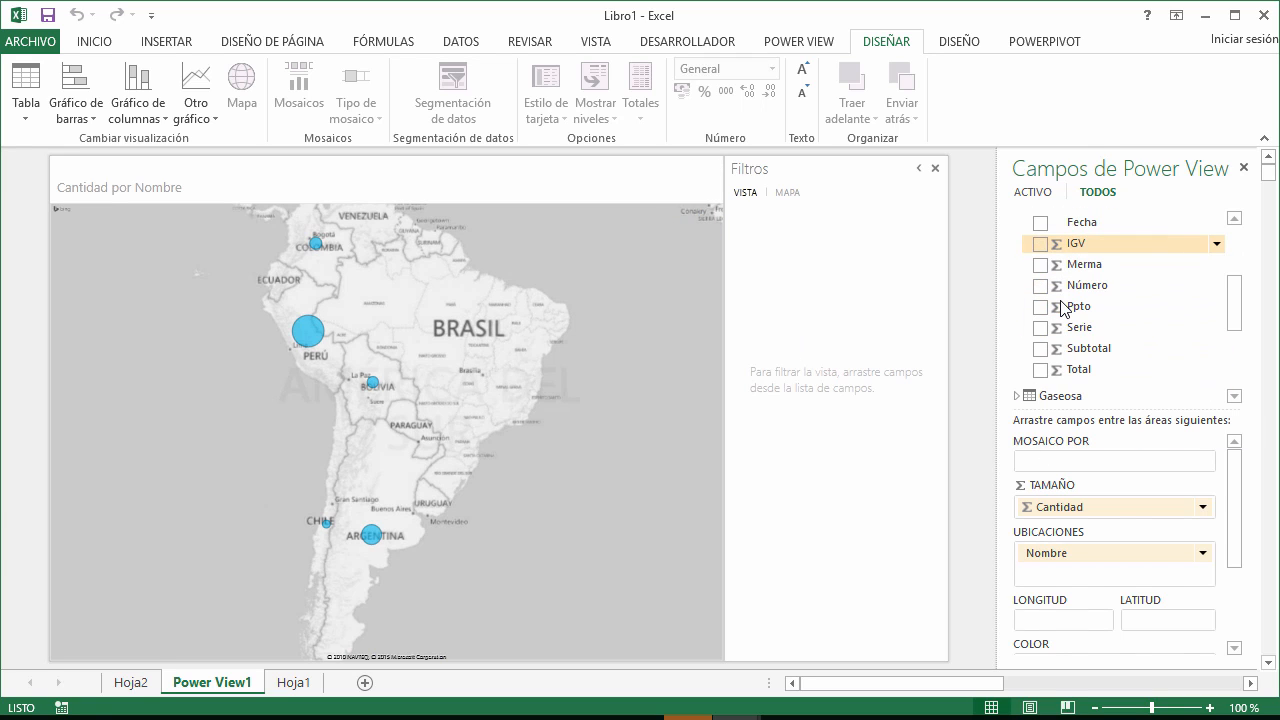
scroll(1060, 320, down, 1)
scroll(1052, 354, down, 1)
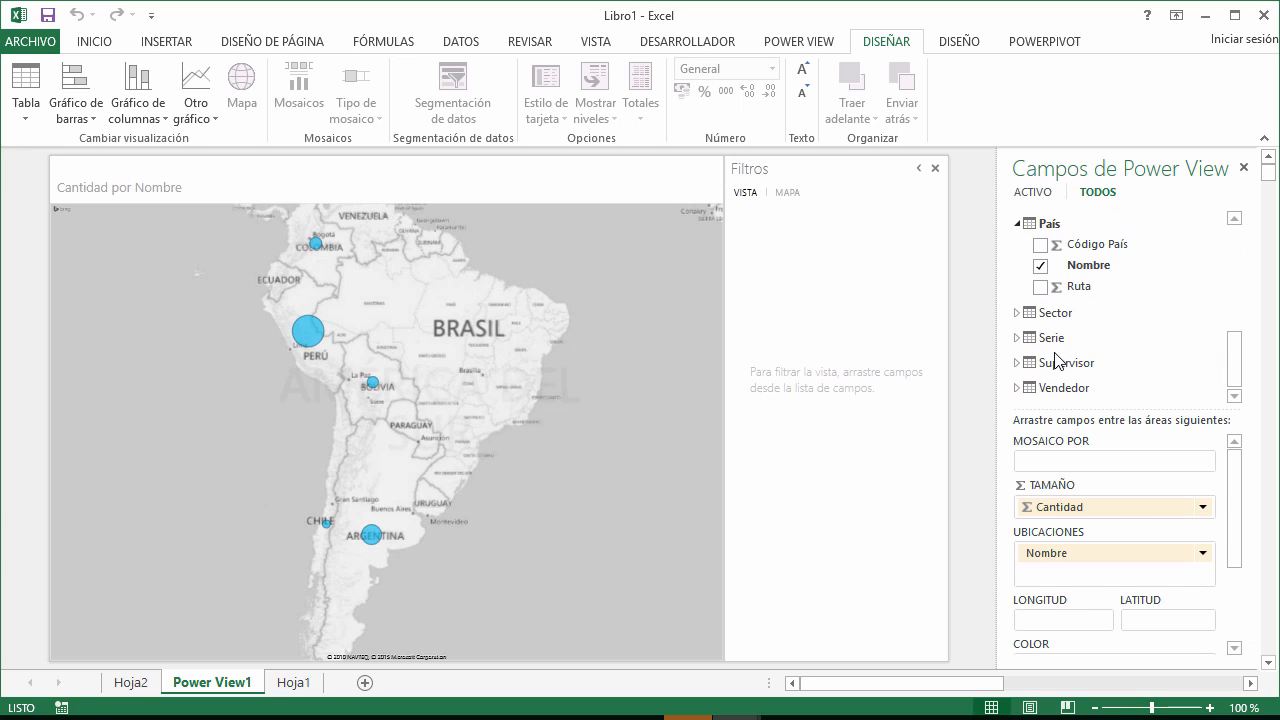
click(1017, 314)
drag(1065, 312, 573, 332)
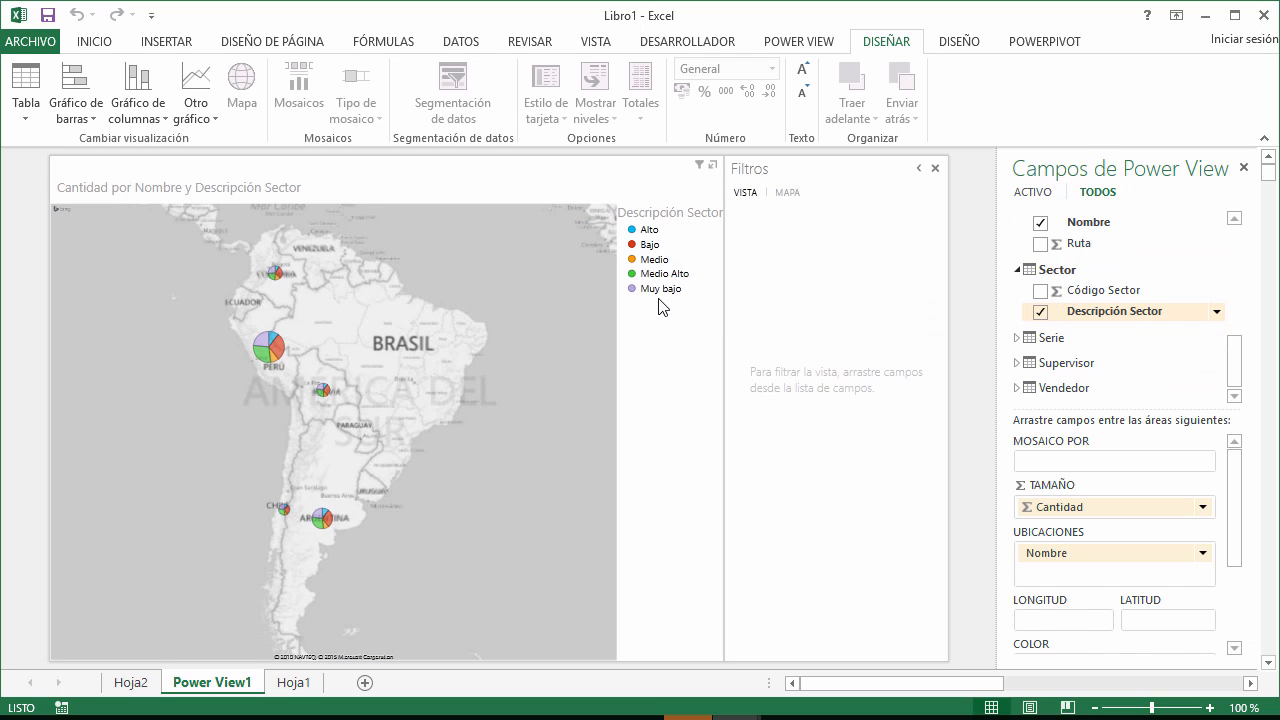
- Return the map to its report size, view the product column chart enlarged, and place the map beneath that column chart
click(714, 167)
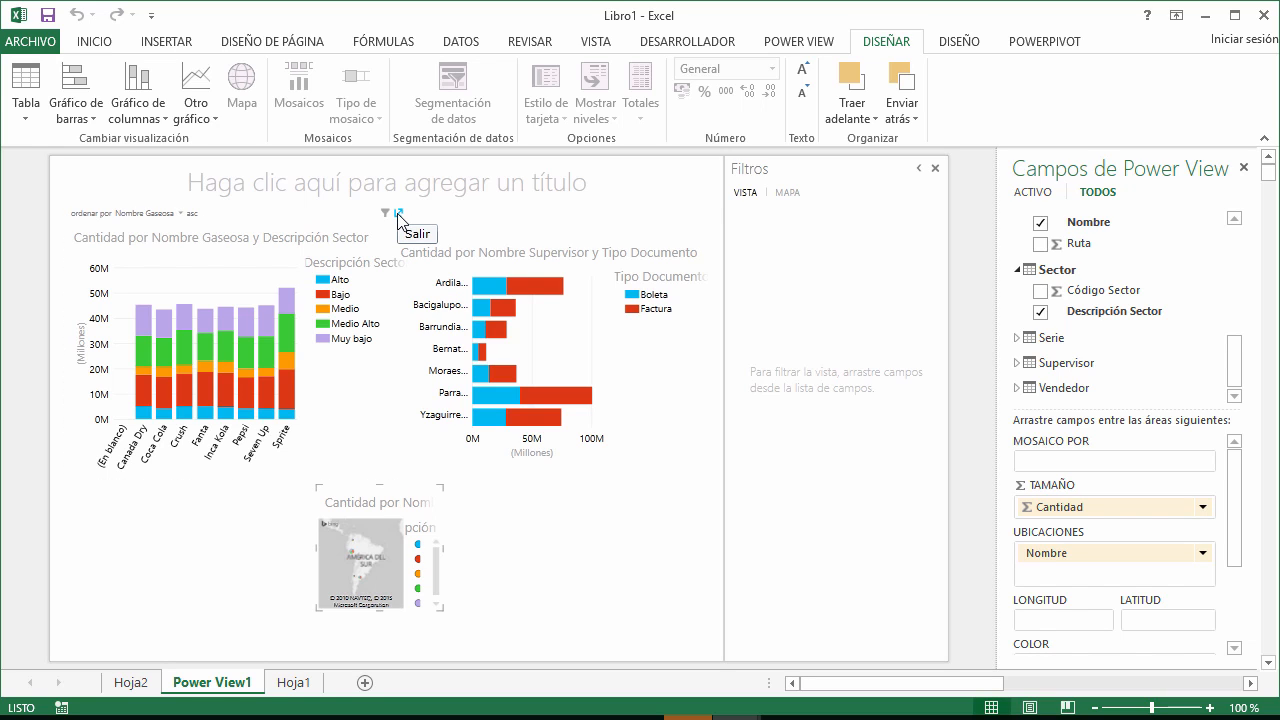
click(399, 213)
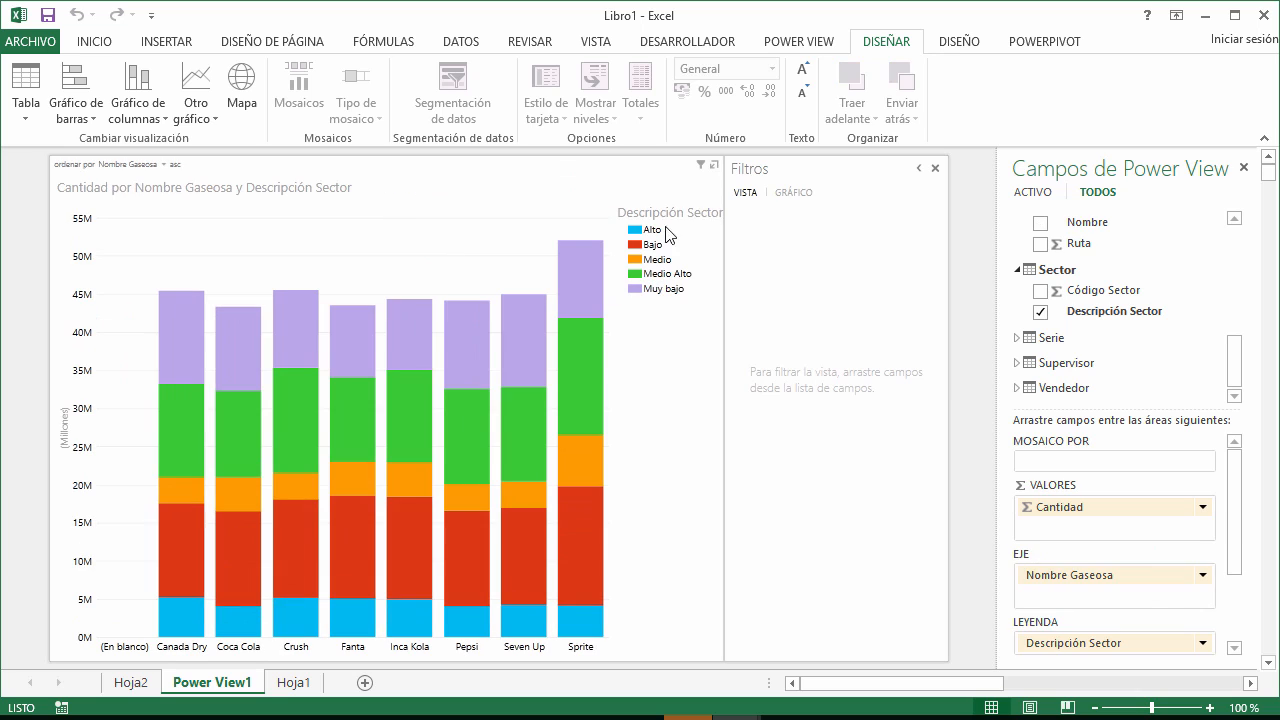
click(715, 167)
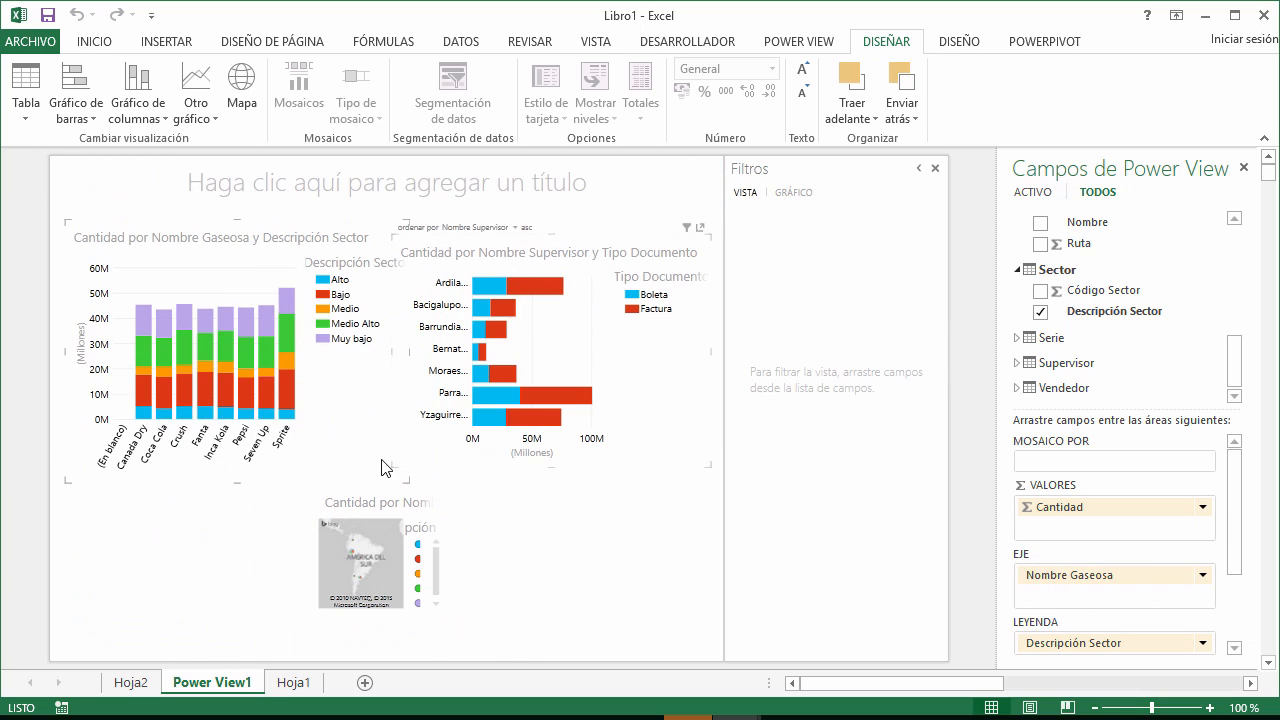
drag(376, 498, 234, 505)
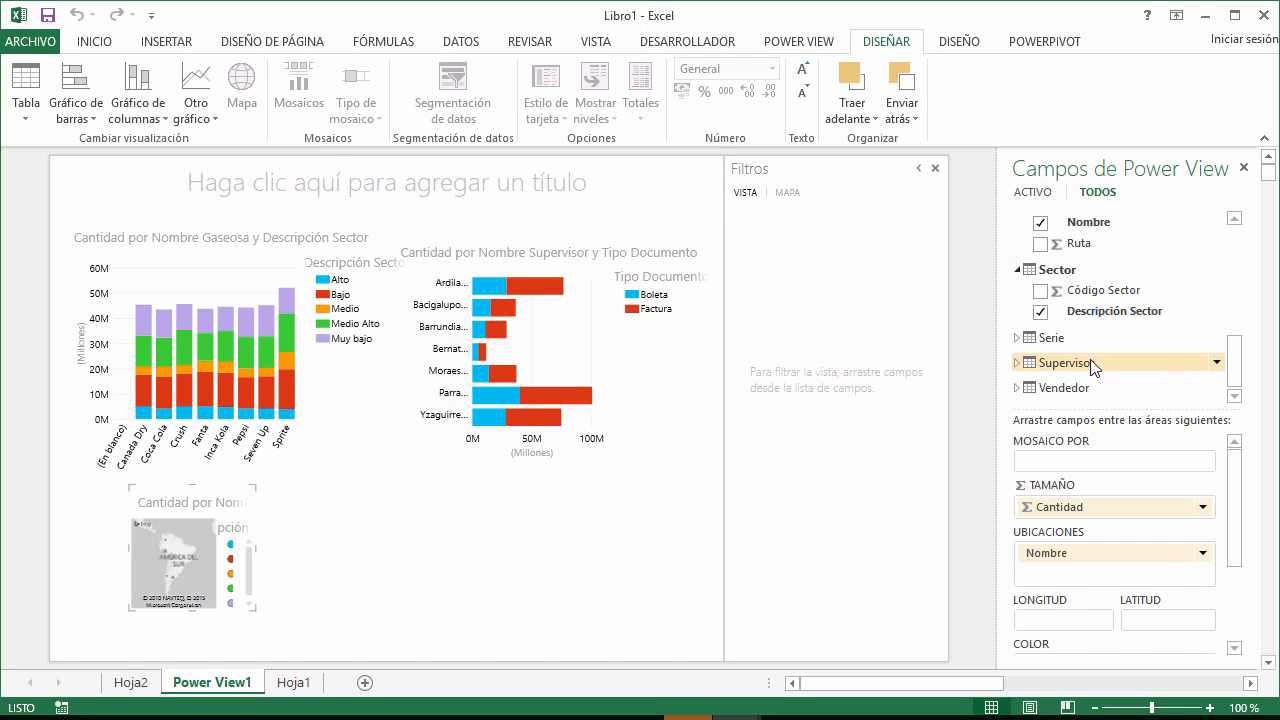
- Build a table beneath the supervisor bar chart with Nombre Supervisor from Supervisor and Cantidad from Factura
click(1016, 363)
drag(1100, 393, 540, 578)
scroll(1045, 250, up, 3)
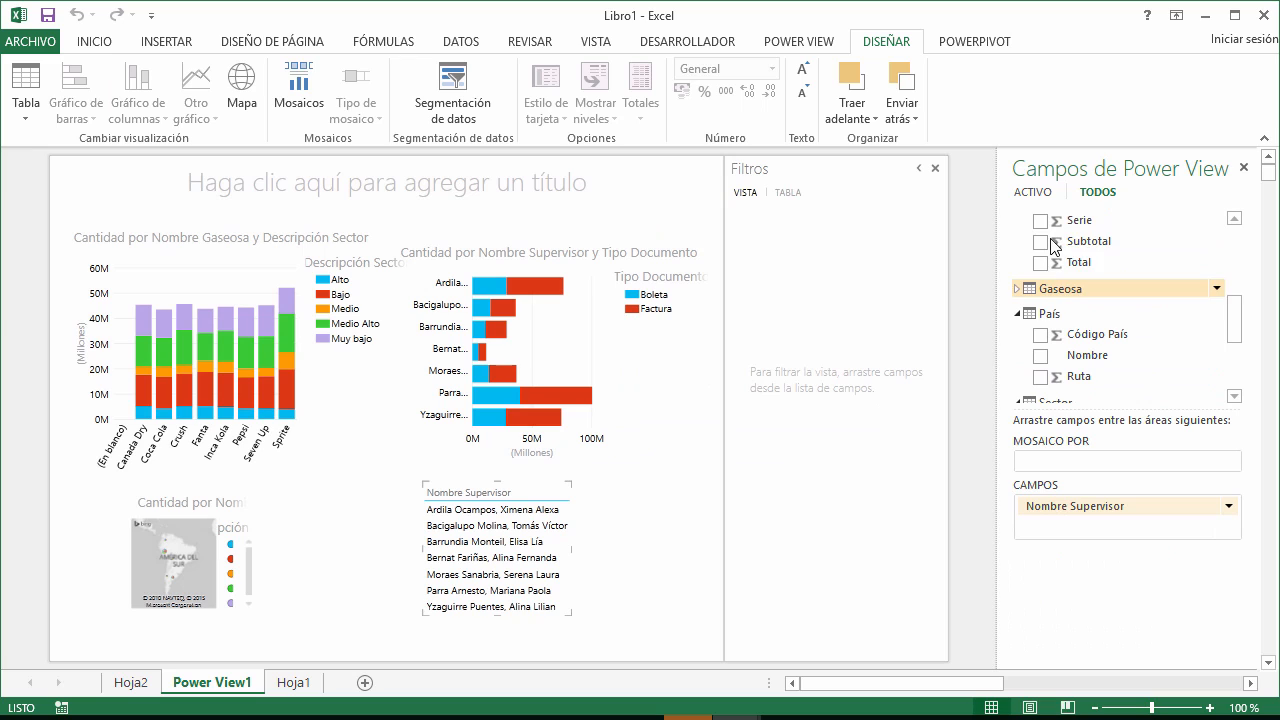
scroll(1046, 320, up, 5)
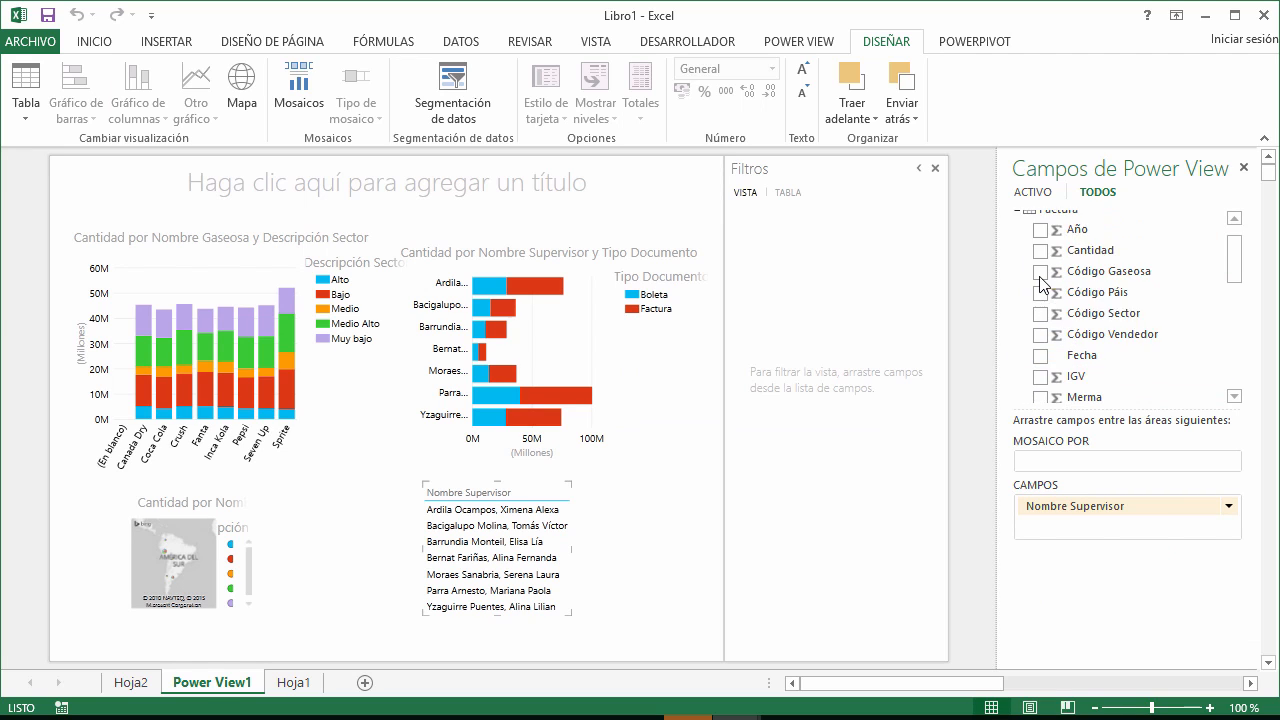
scroll(1043, 290, down, 2)
scroll(1045, 290, down, 3)
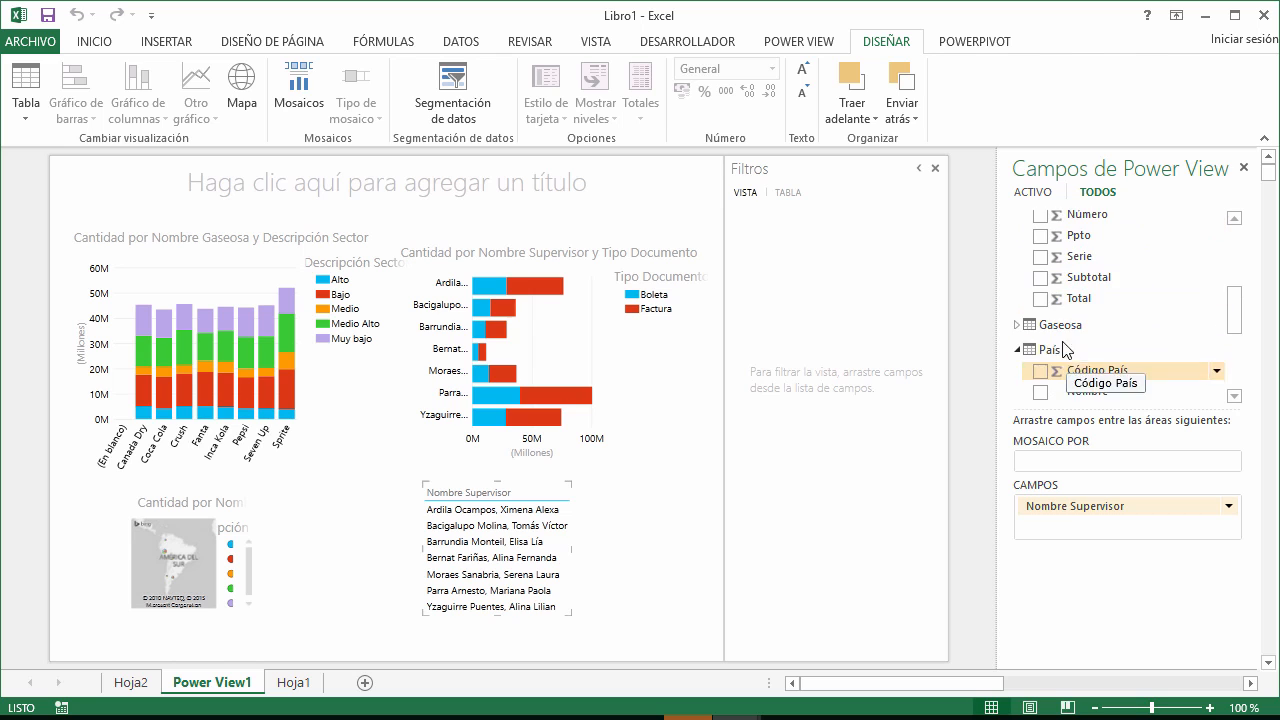
scroll(1050, 290, up, 5)
scroll(1050, 330, up, 2)
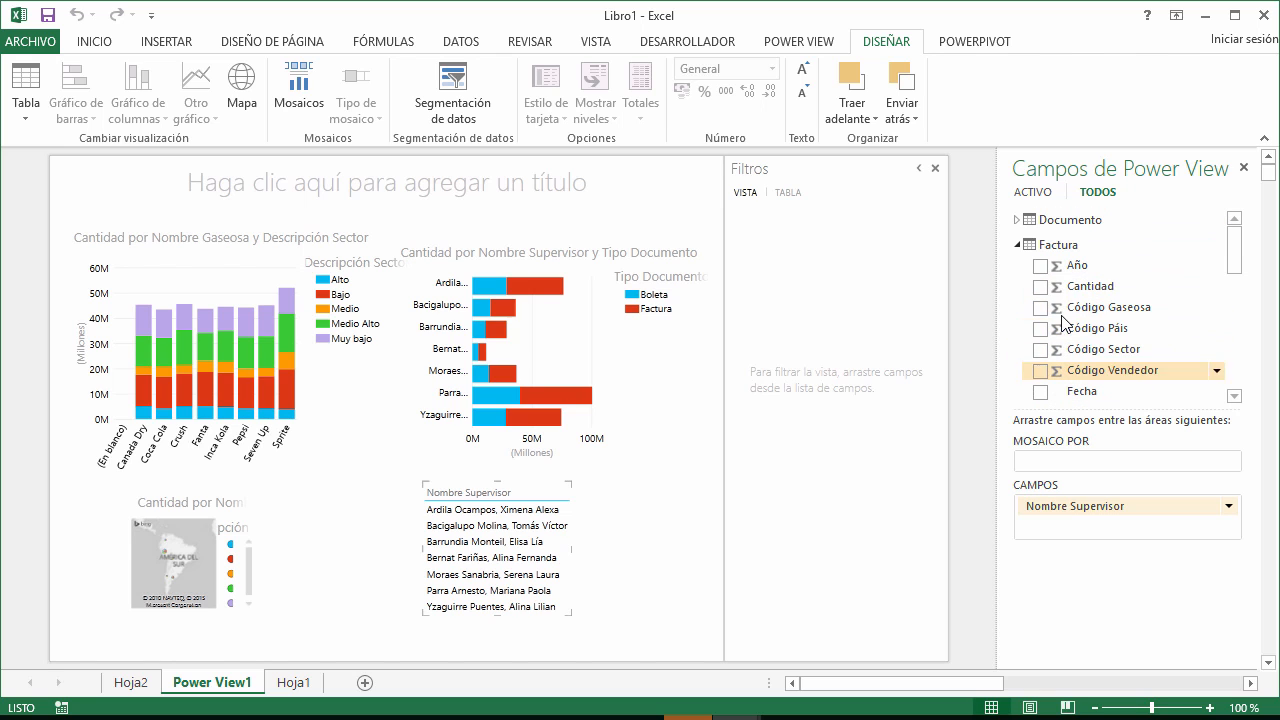
drag(1050, 286, 522, 545)
click(395, 275)
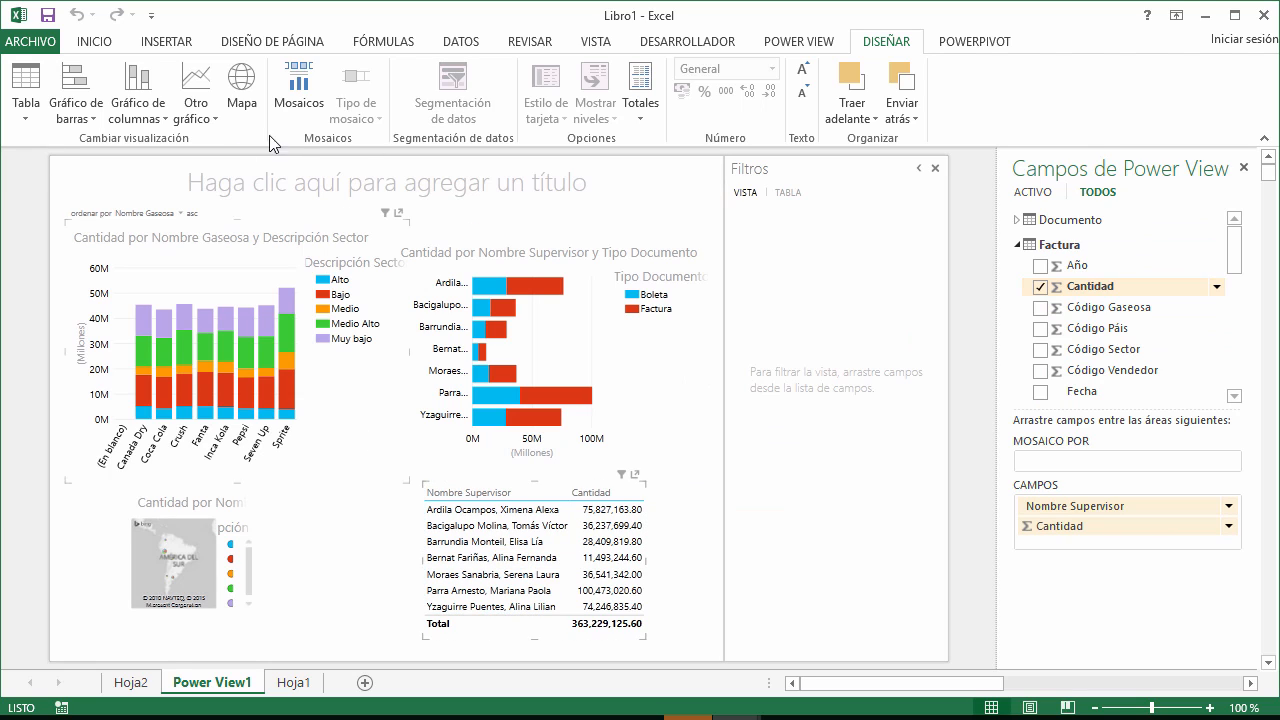
- Convert the supervisor table into a Dispersión chart with Cantidad as the bubble size and Ppto as the X value
click(196, 115)
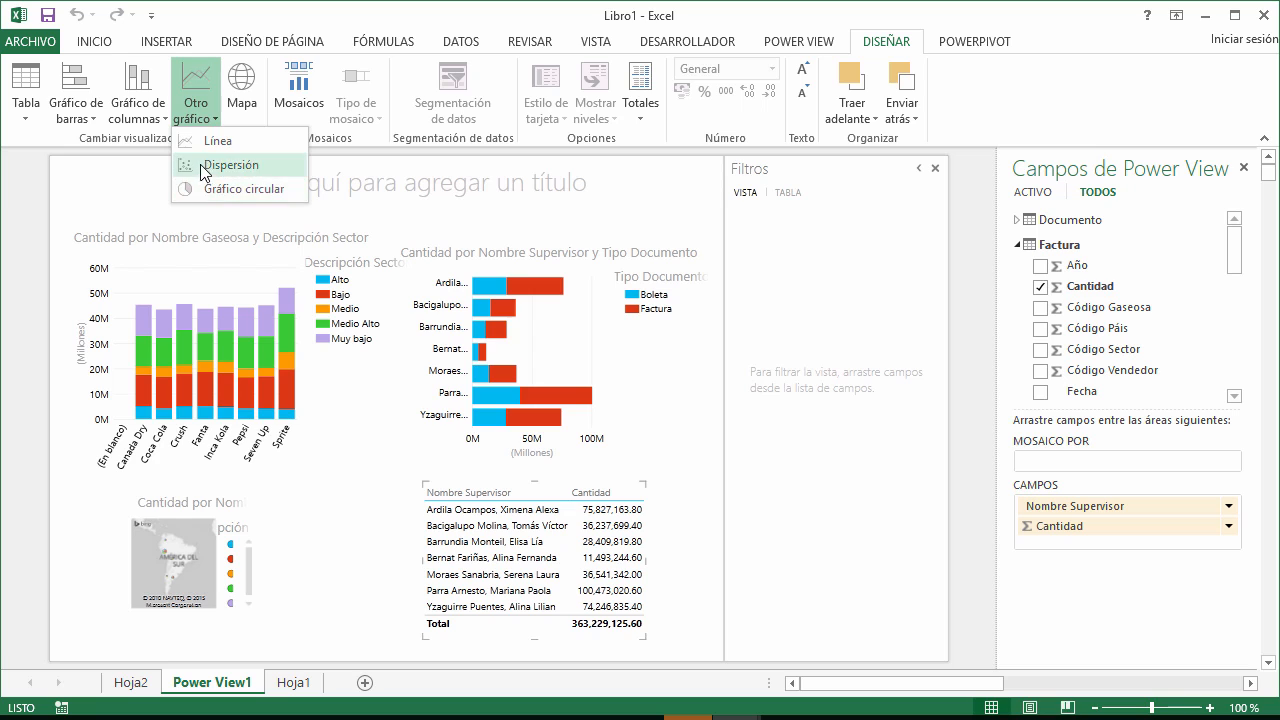
click(222, 164)
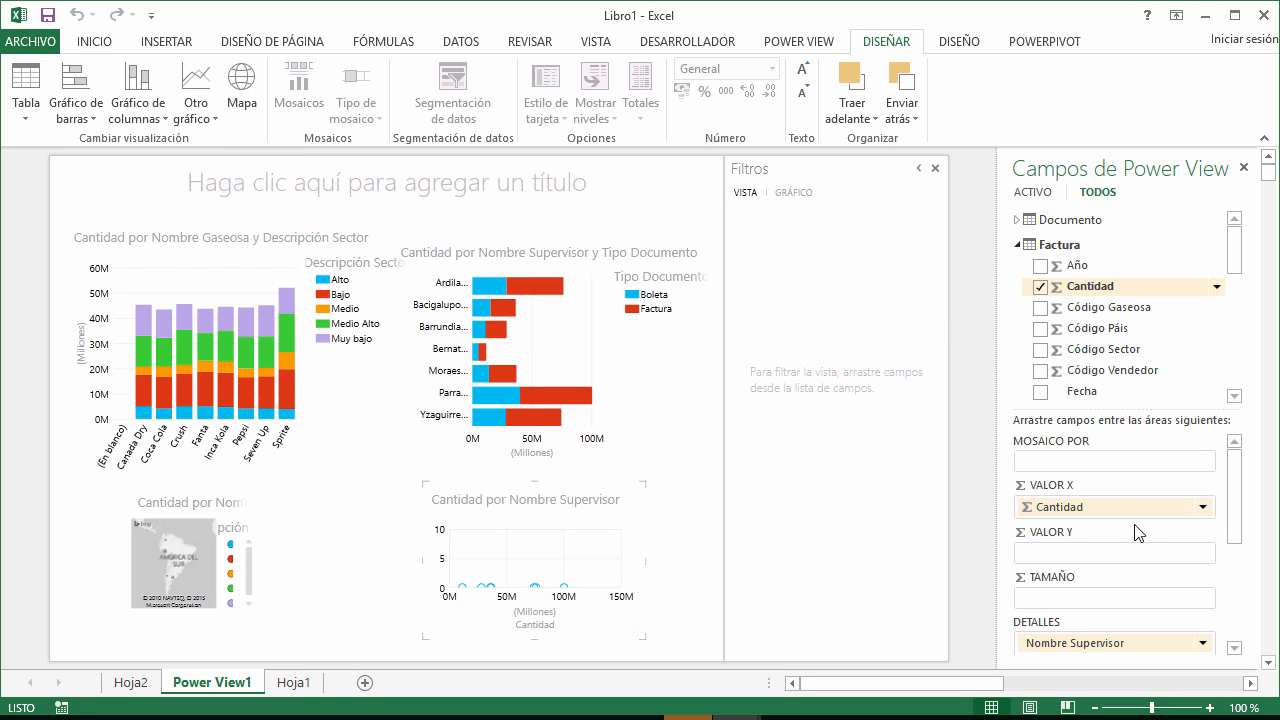
drag(1077, 512, 1090, 584)
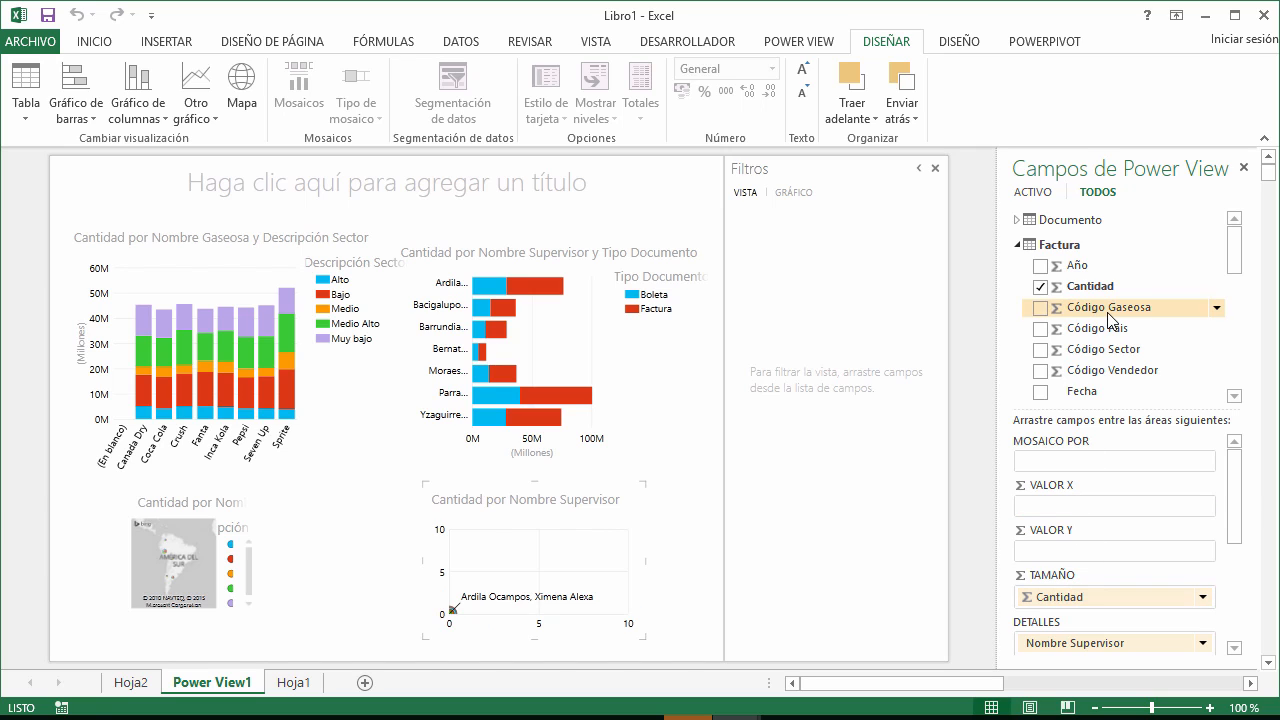
click(1016, 245)
click(1017, 246)
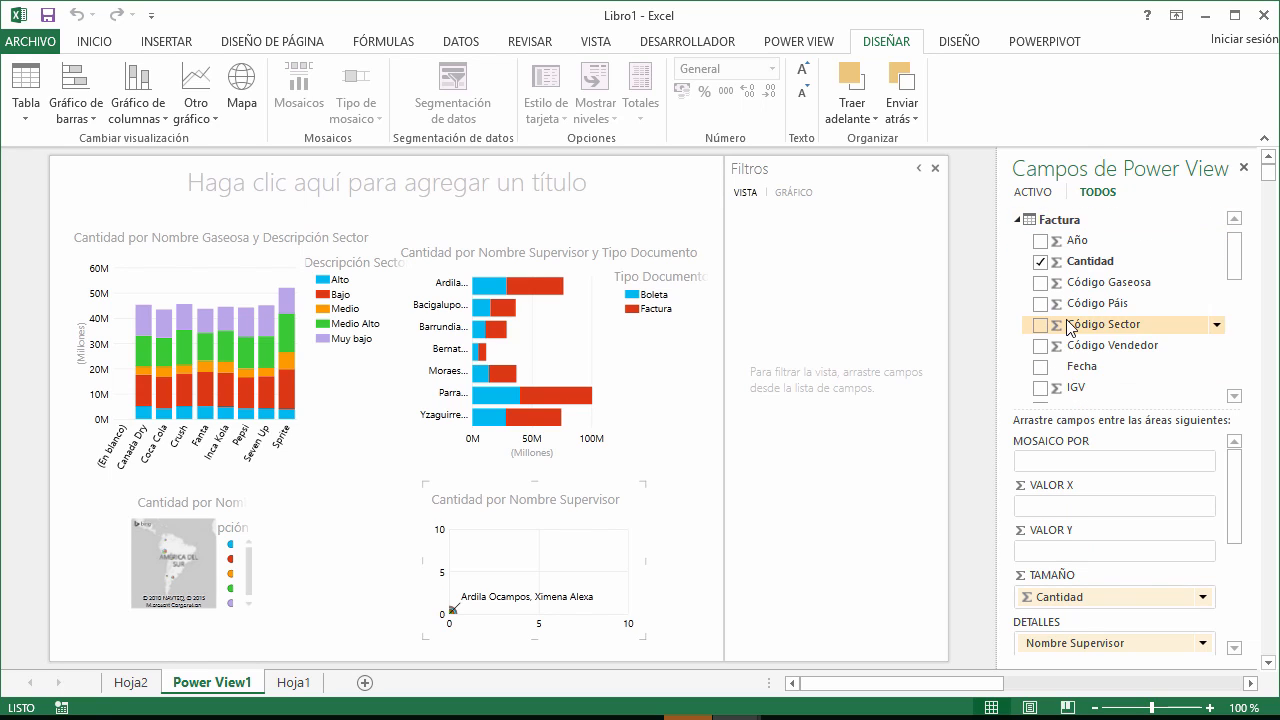
scroll(1040, 320, down, 3)
drag(1058, 368, 1057, 492)
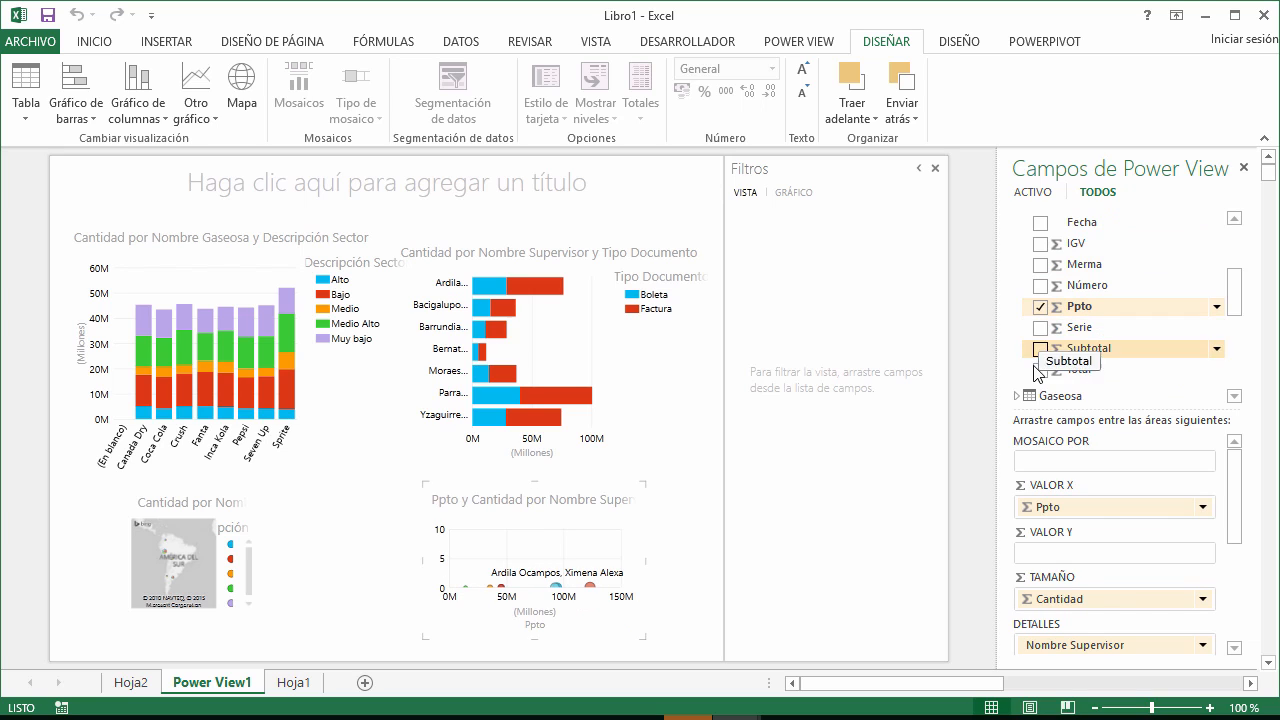
- Move Cantidad to the scatter chart's Y value and set Total from Factura as the bubble size
drag(1066, 600, 1074, 556)
scroll(1158, 360, down, 3)
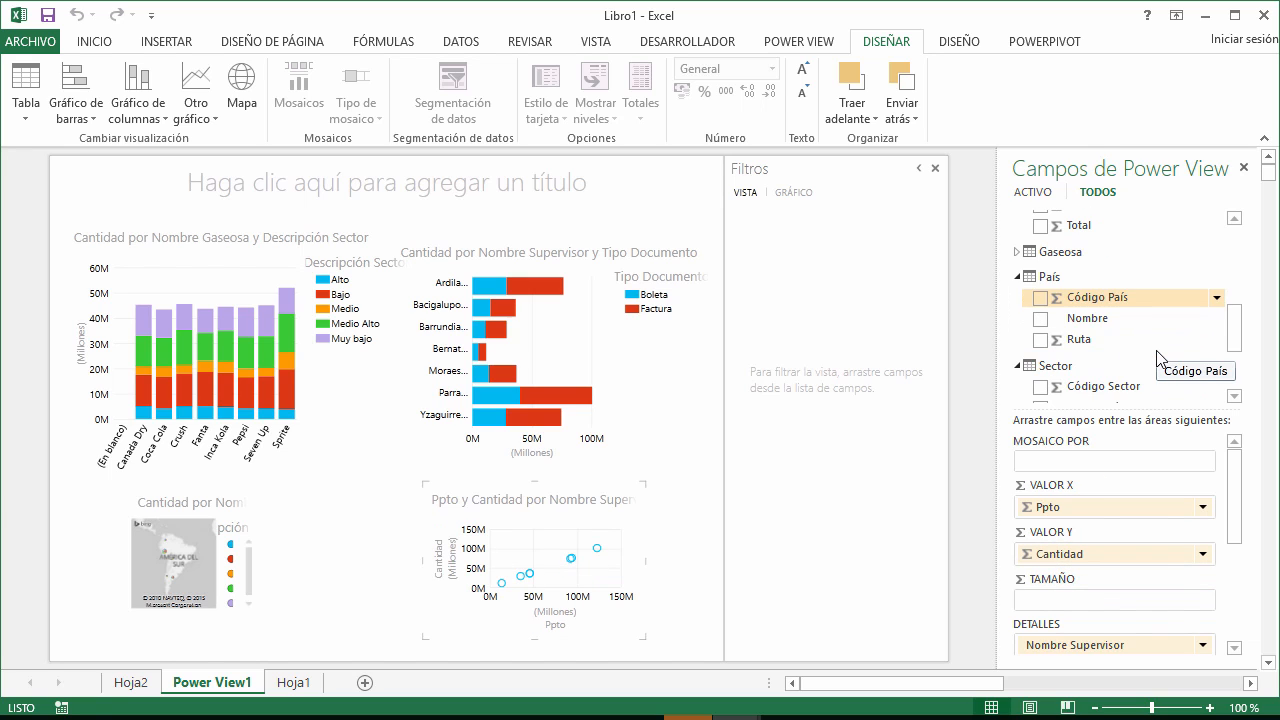
scroll(1150, 340, up, 2)
drag(1078, 321, 1058, 597)
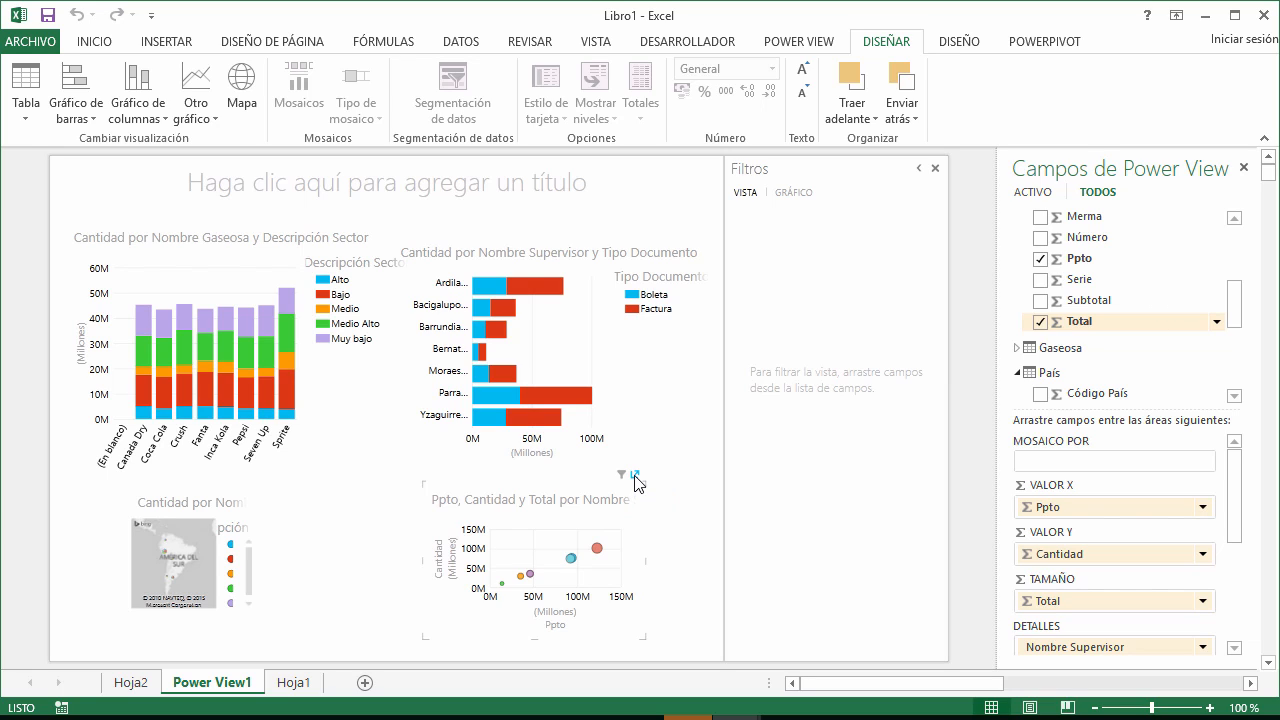
- Examine each supervisor's Ppto, Cantidad and Total bubble in the enlarged scatter chart
click(635, 476)
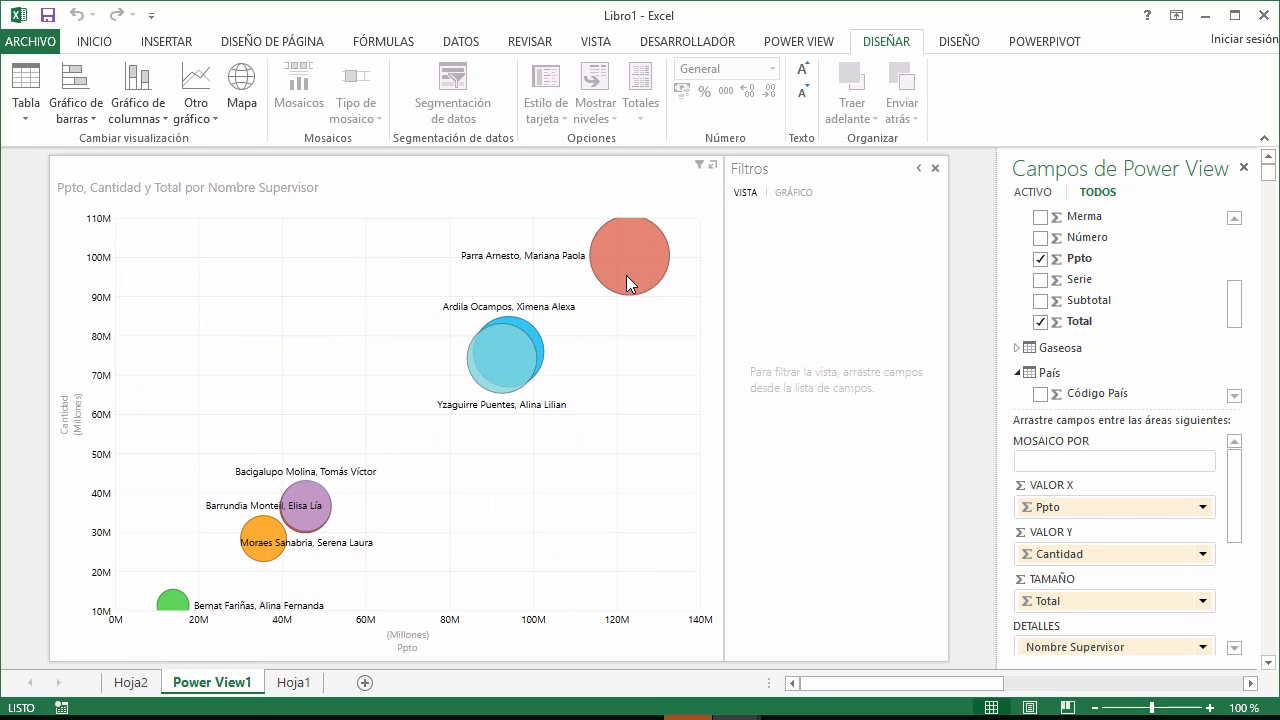
mouse_move(627, 276)
click(712, 168)
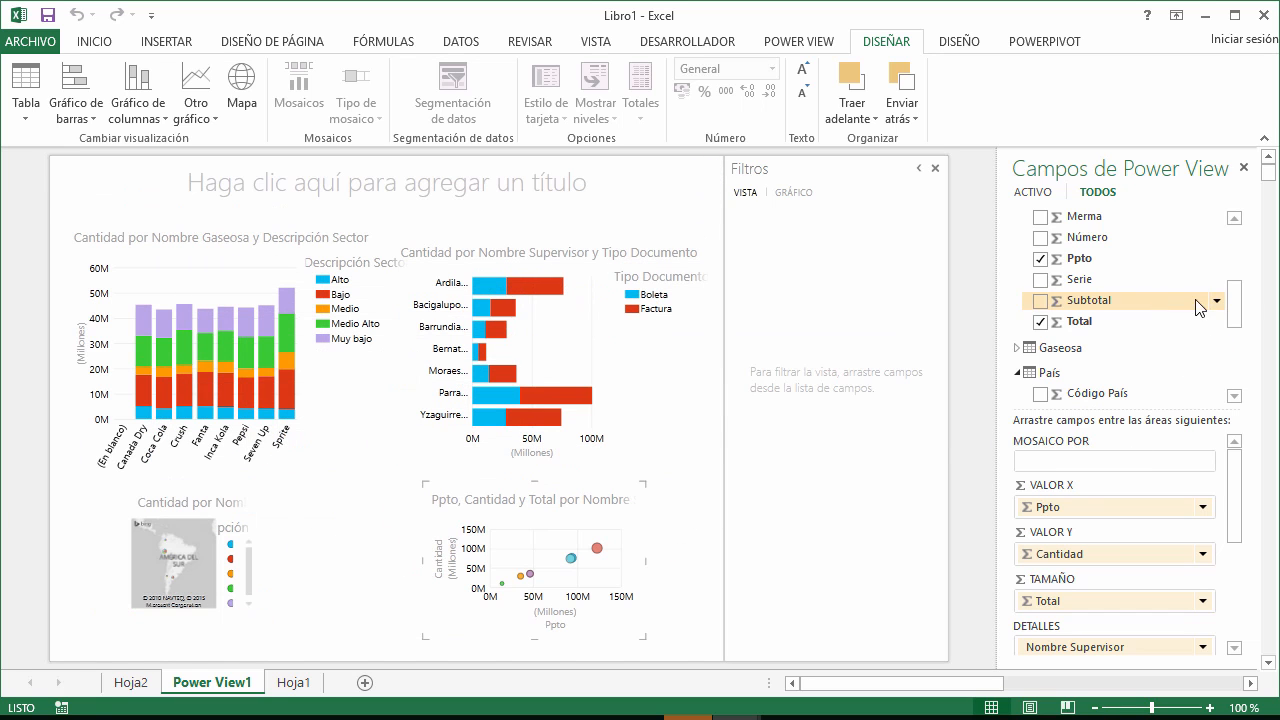
- Set Año from Factura as the scatter chart's play axis
drag(1236, 306, 1236, 274)
drag(1236, 274, 1236, 266)
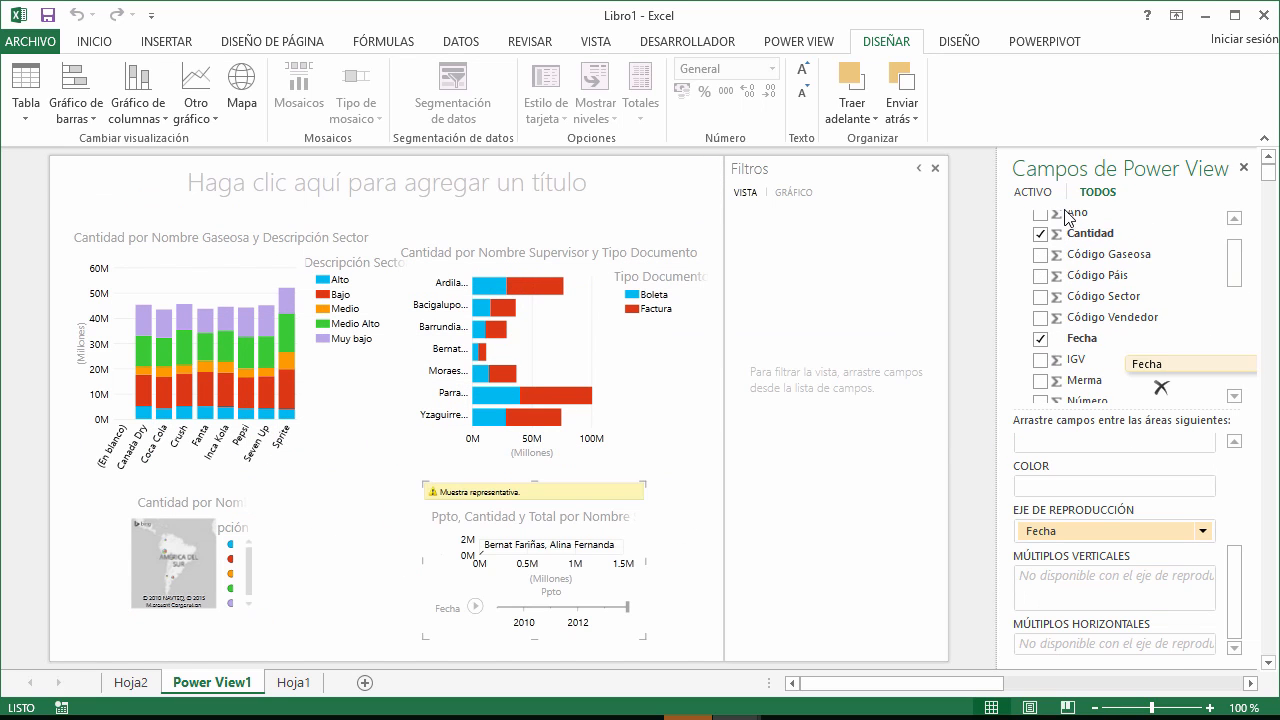
drag(1068, 218, 1097, 545)
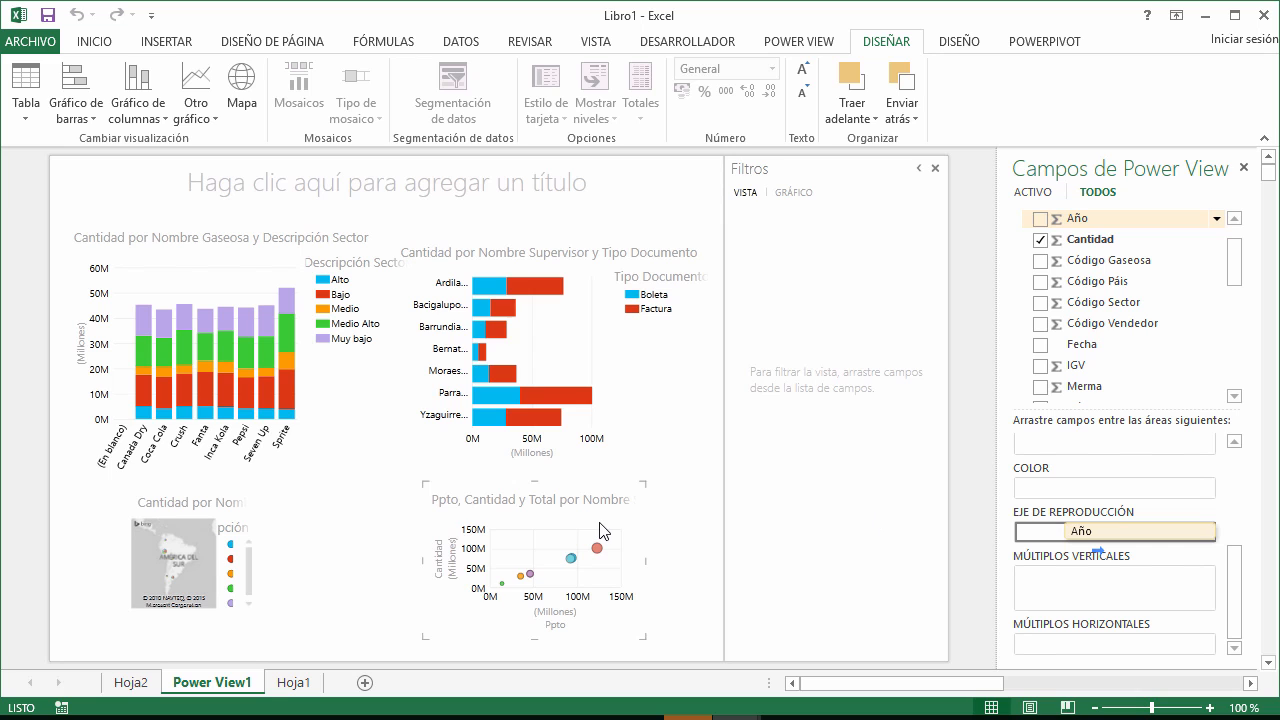
- Play the enlarged scatter chart's year animation to watch the supervisors' bubbles move, then return the chart to report size
click(633, 475)
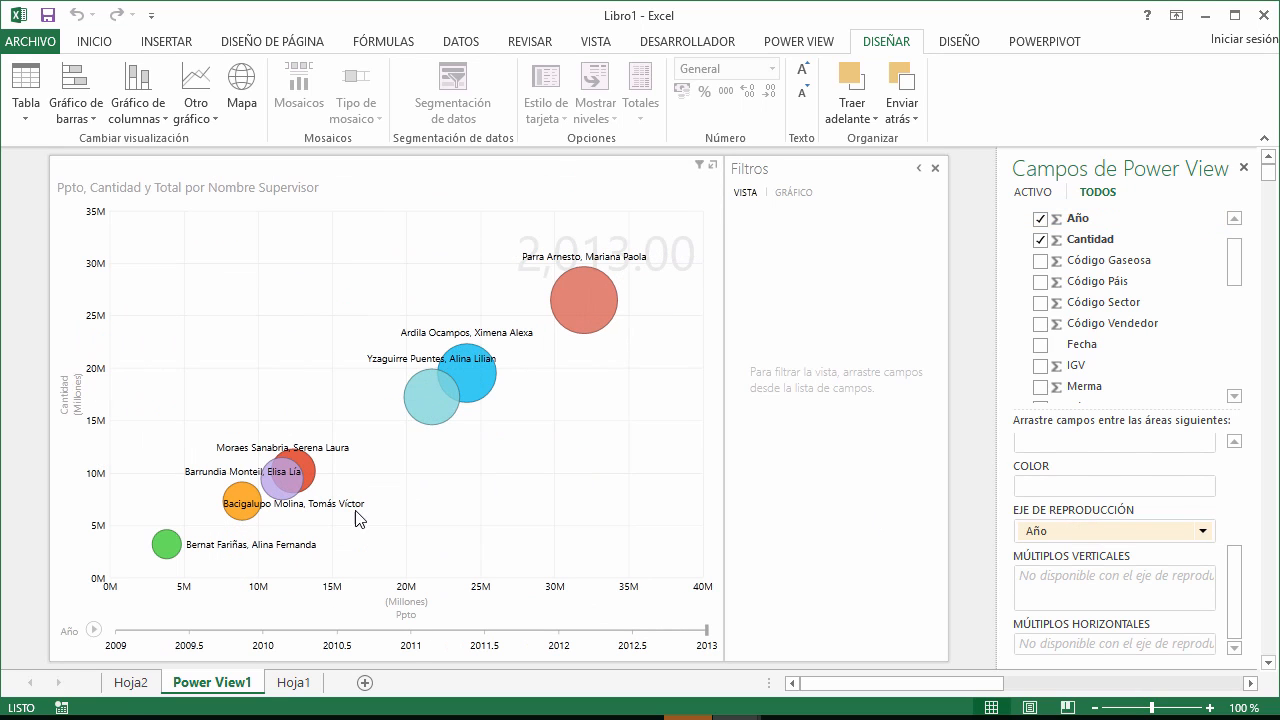
click(93, 630)
click(93, 630)
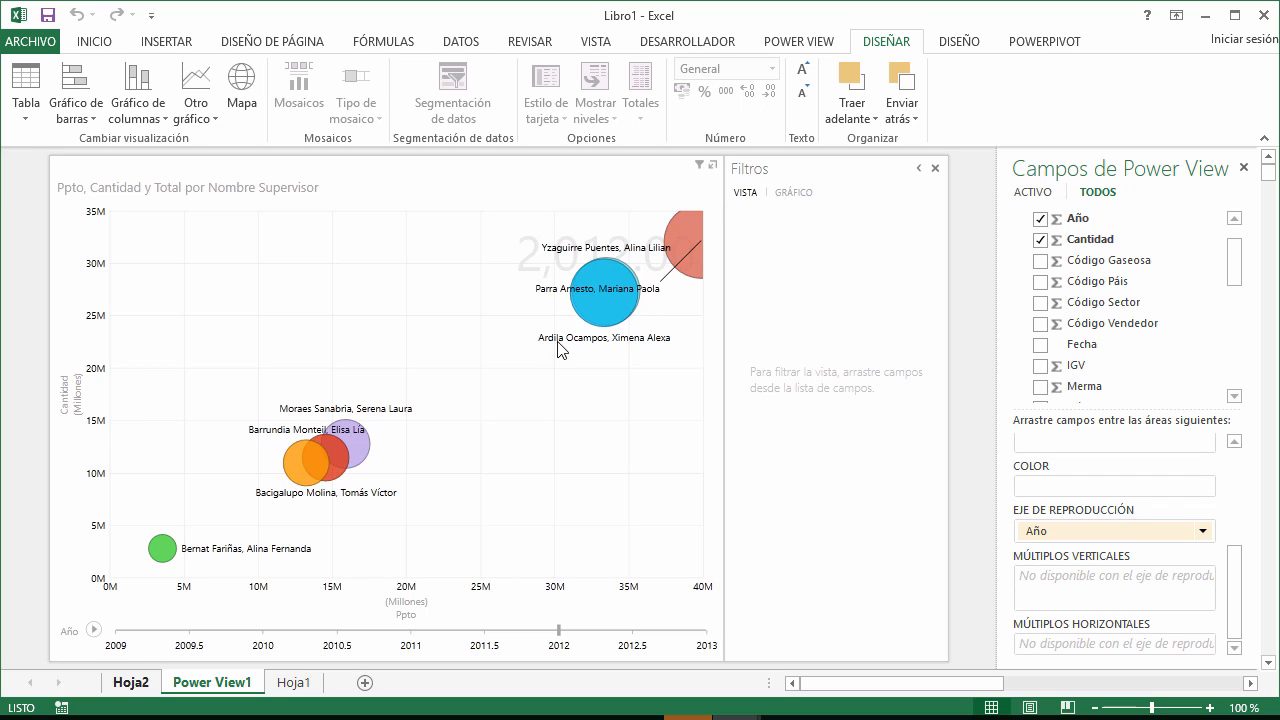
click(711, 168)
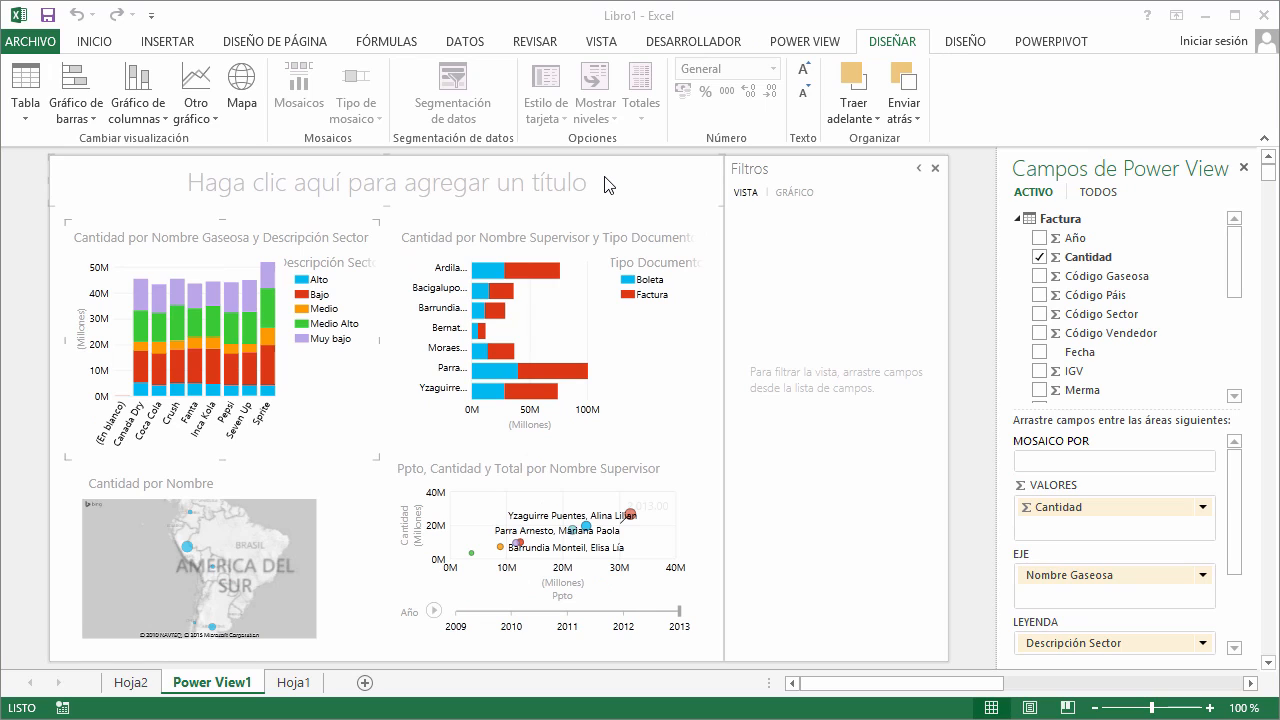
- Launch Power Map from the workbook and resize its window to fill the screen
click(175, 40)
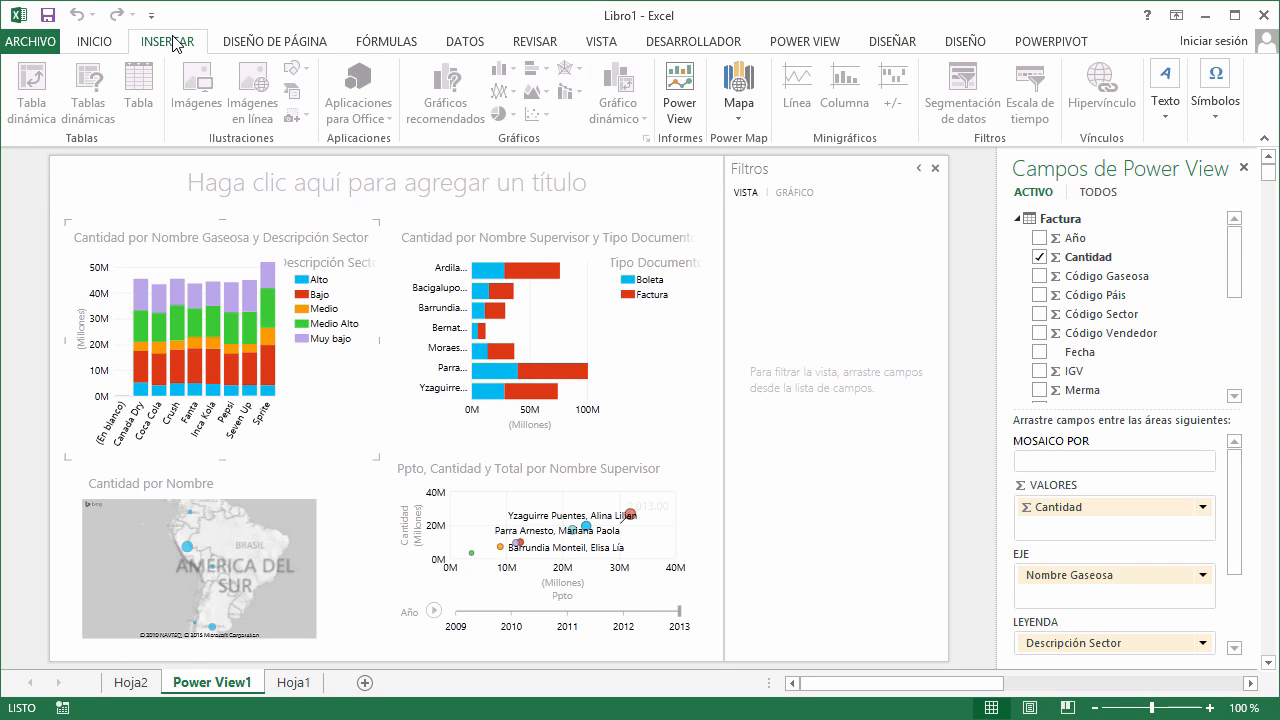
click(738, 90)
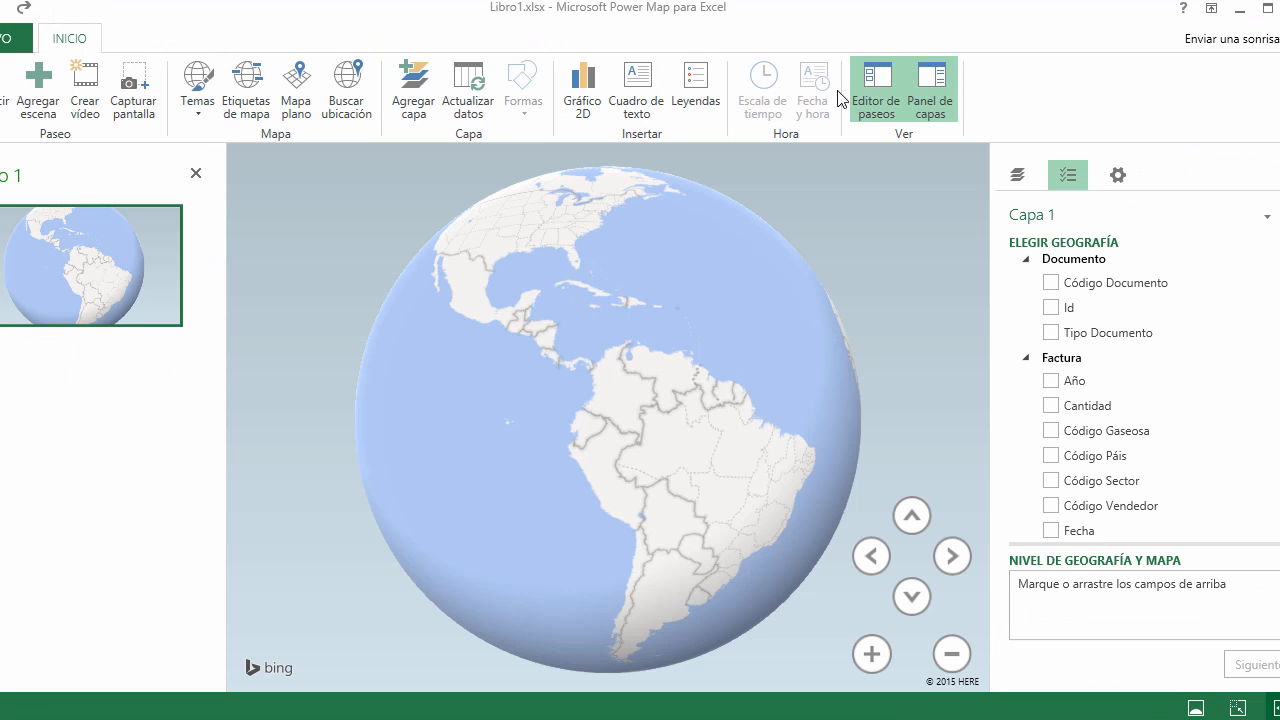
click(1268, 10)
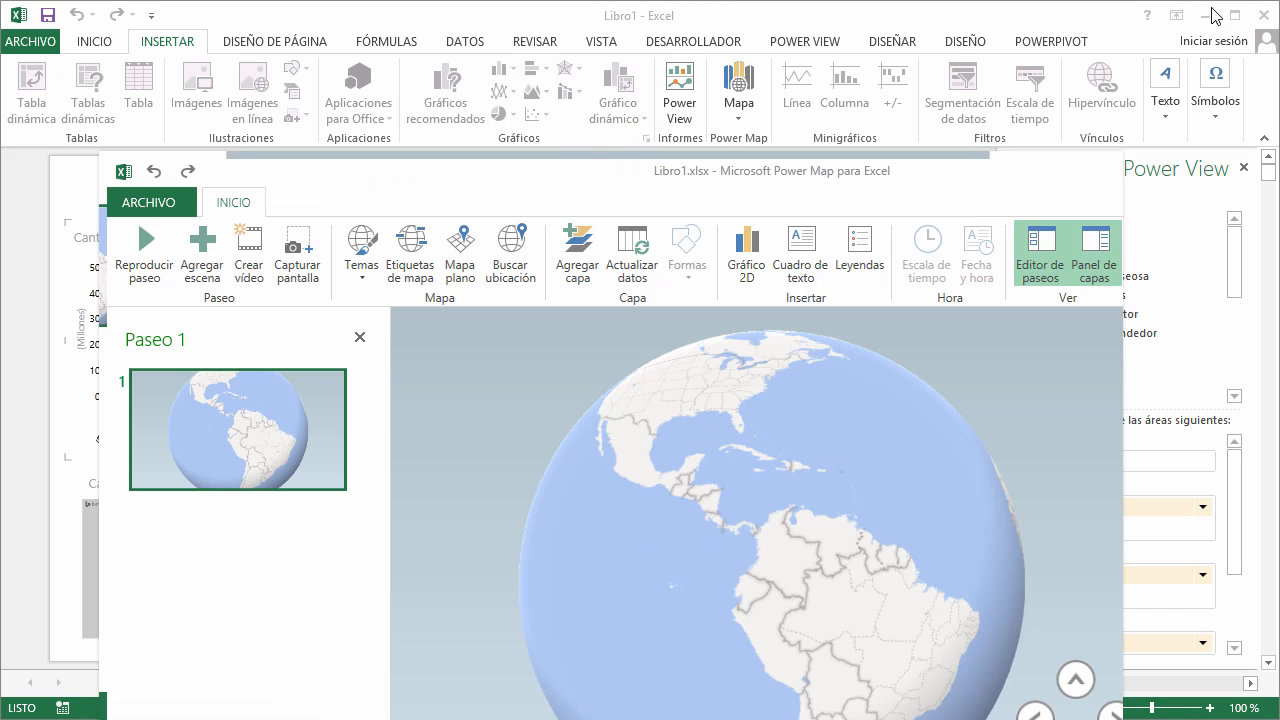
drag(651, 172, 554, 23)
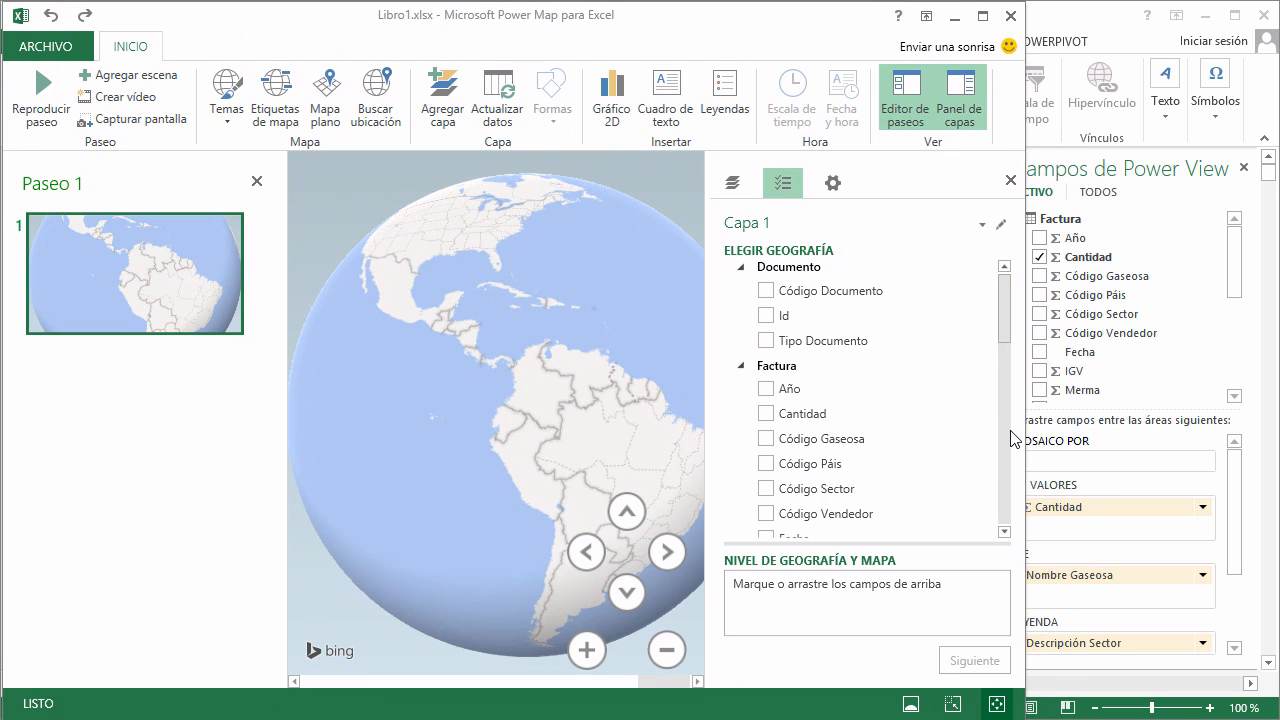
drag(1019, 406, 1269, 420)
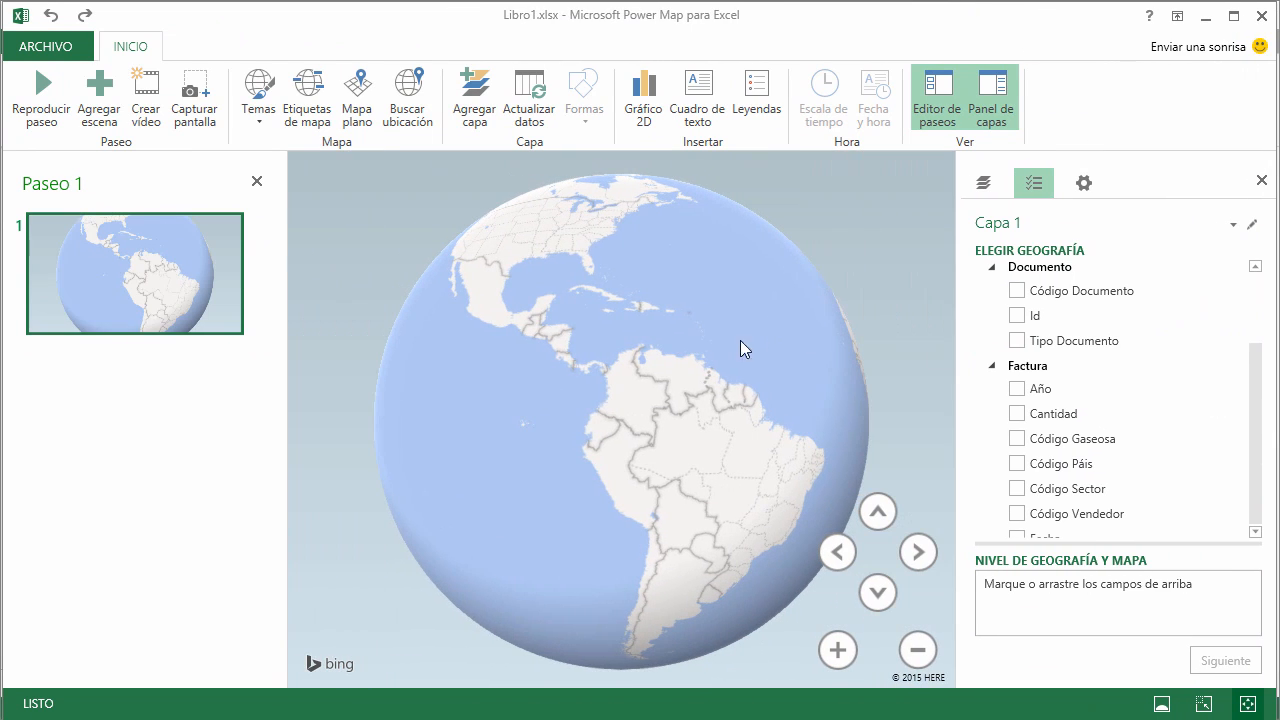
- Set Nombre from the País table as the geography of Capa 1 at País o región level and continue to the data fields
click(992, 267)
click(991, 284)
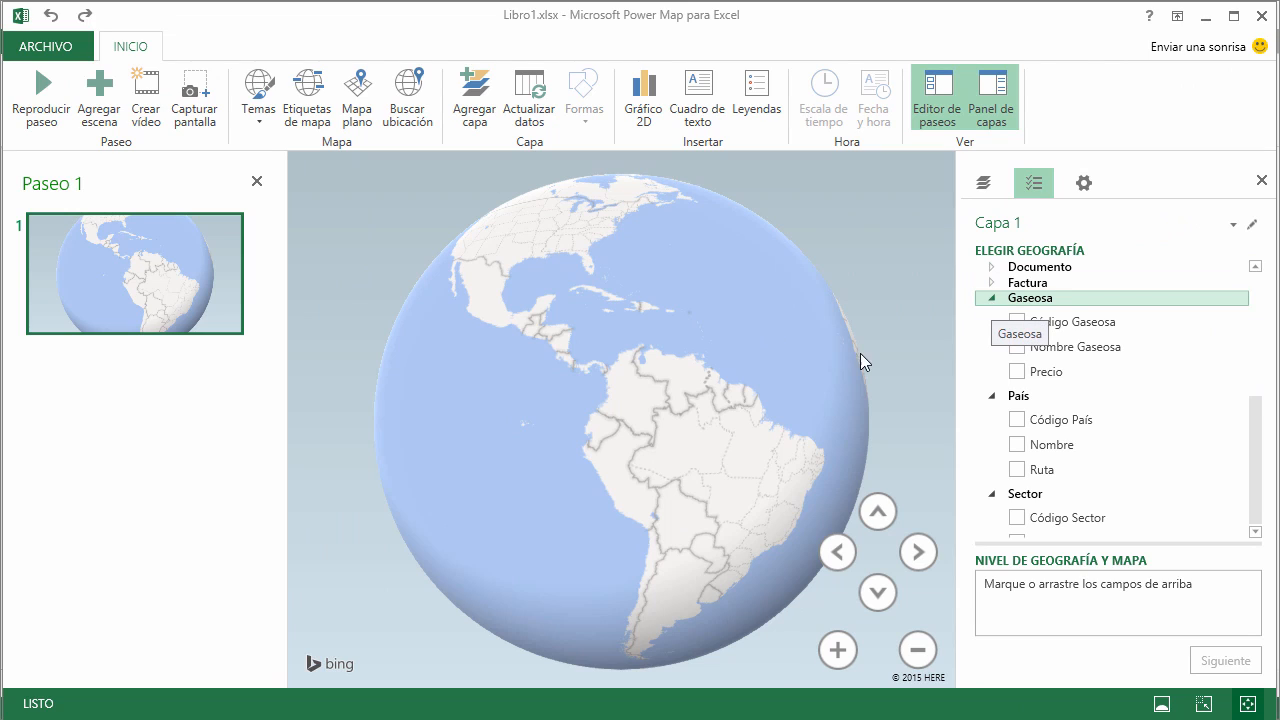
click(991, 298)
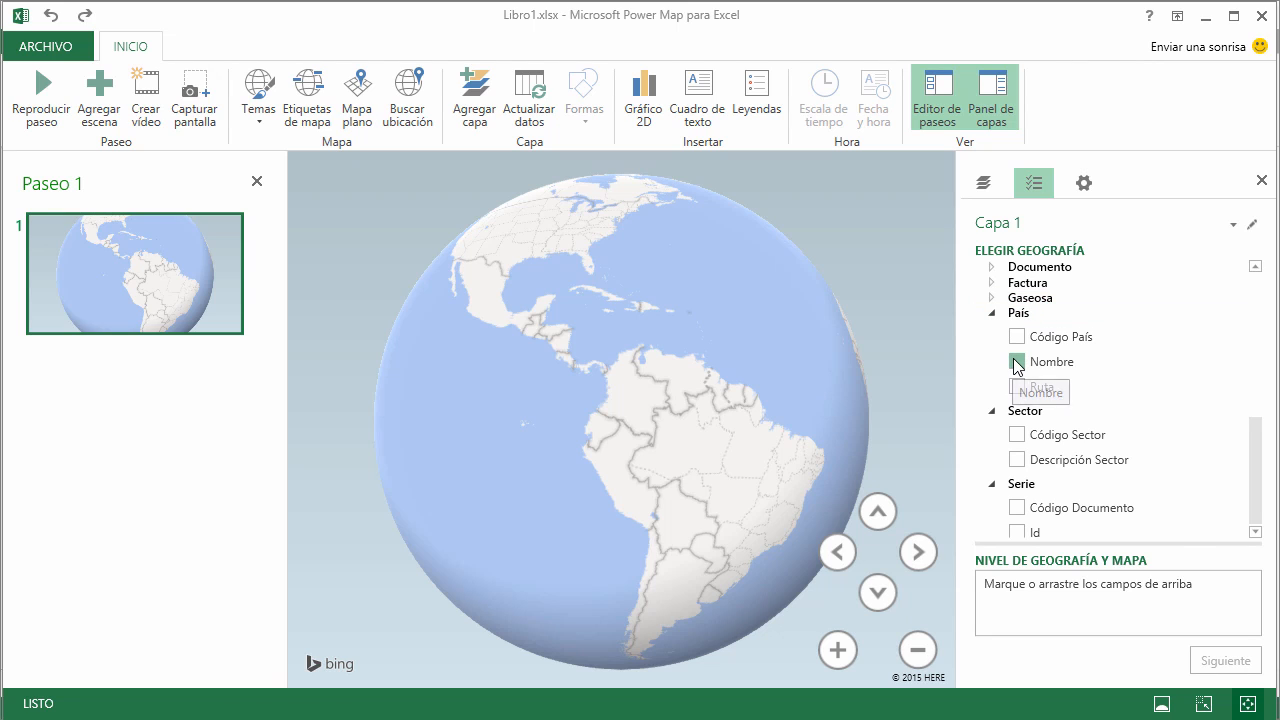
click(1016, 364)
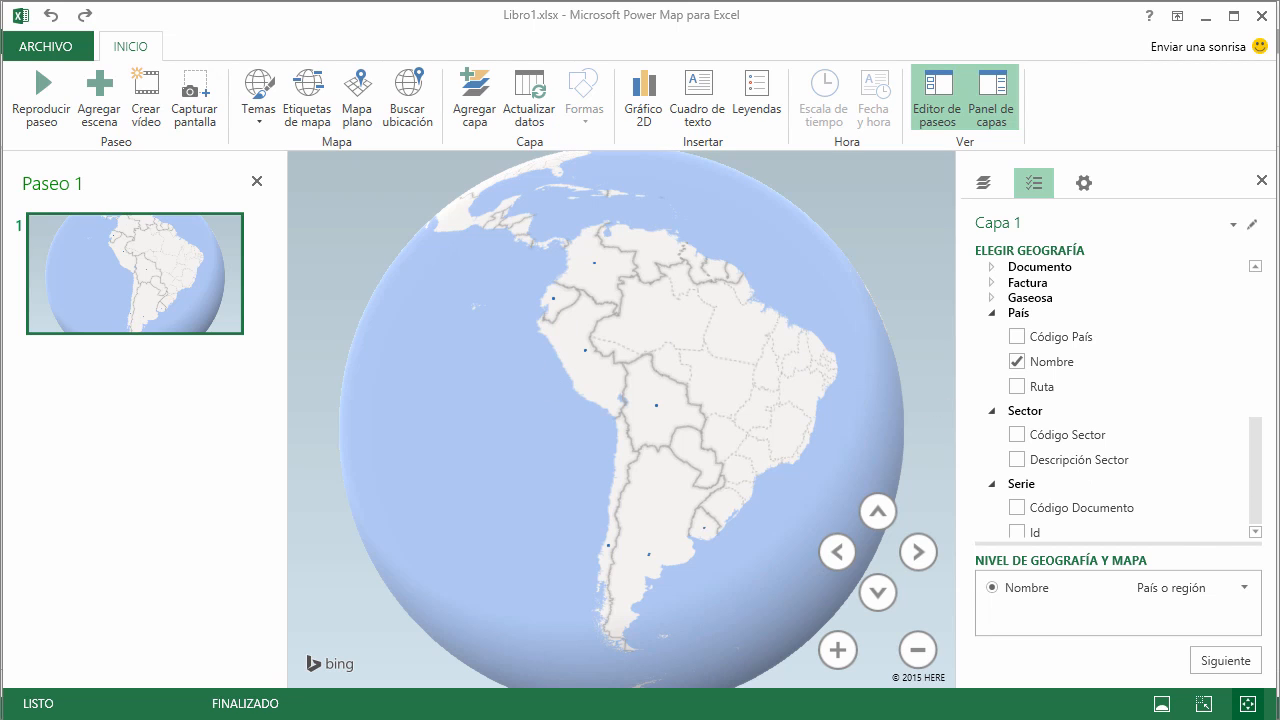
click(1232, 662)
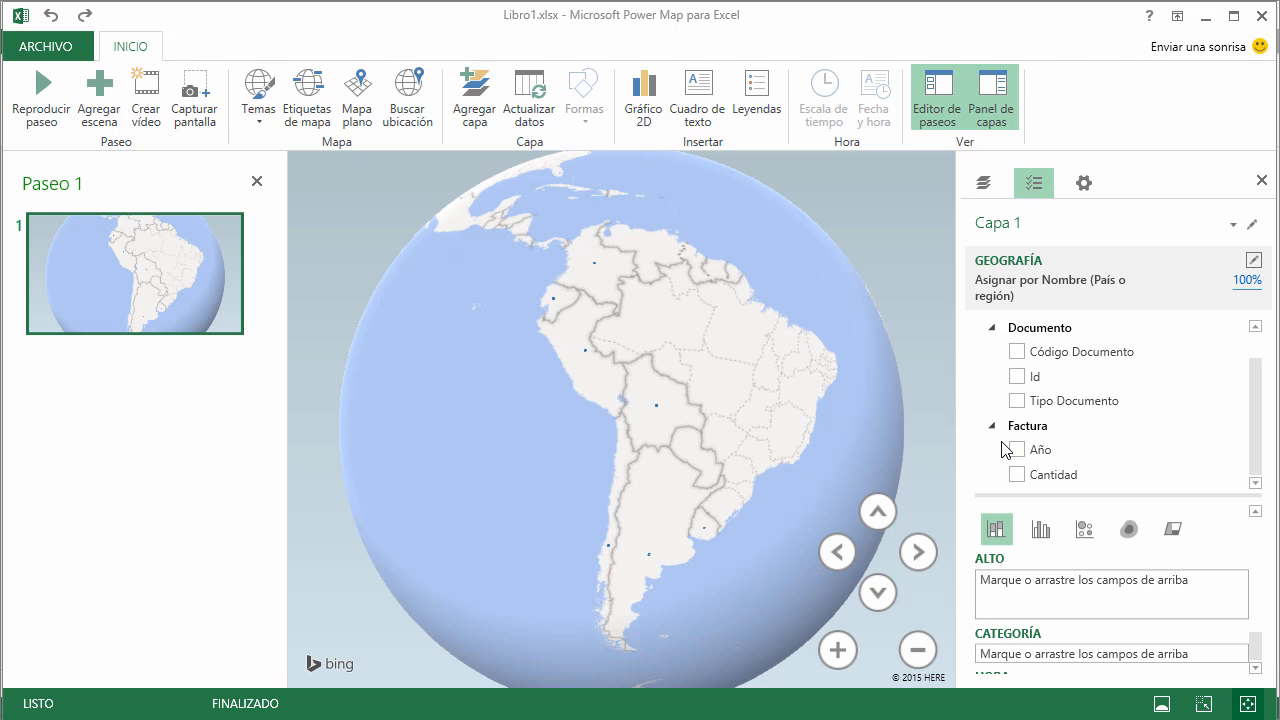
- Add Cantidad from Factura as the column height of Capa 1 and close the layer's legend
scroll(1005, 450, down, 1)
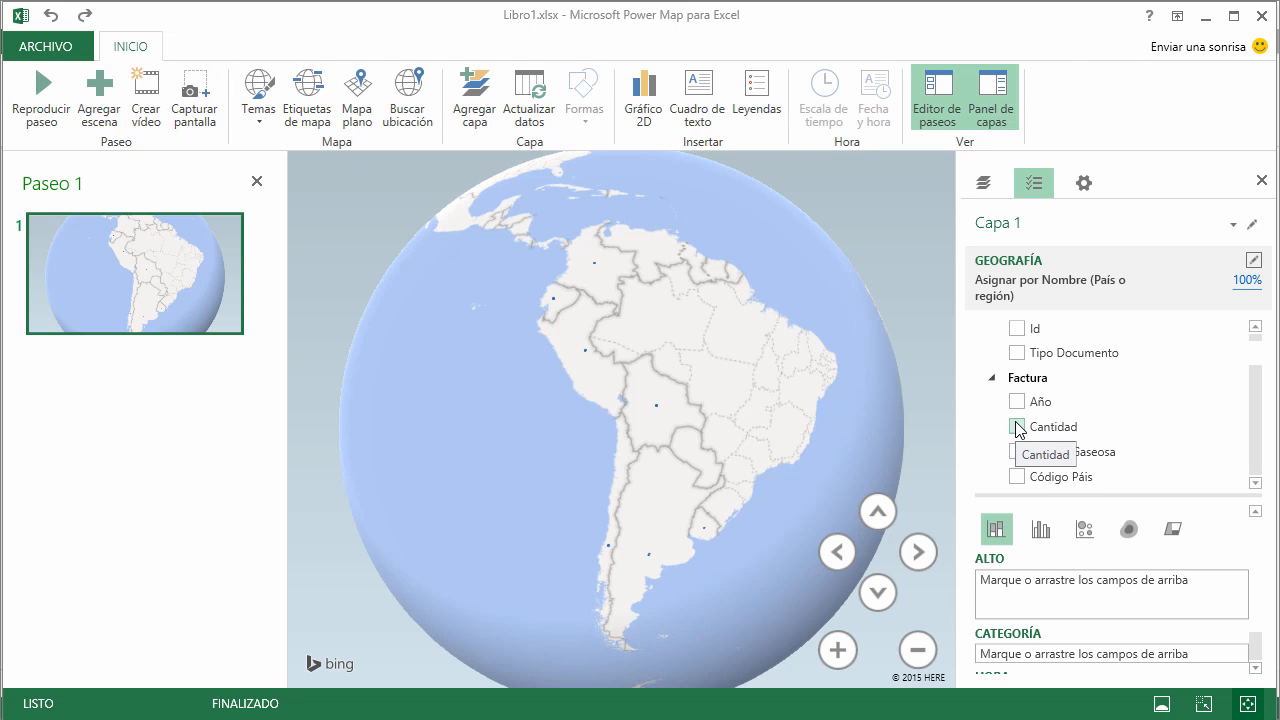
click(1017, 427)
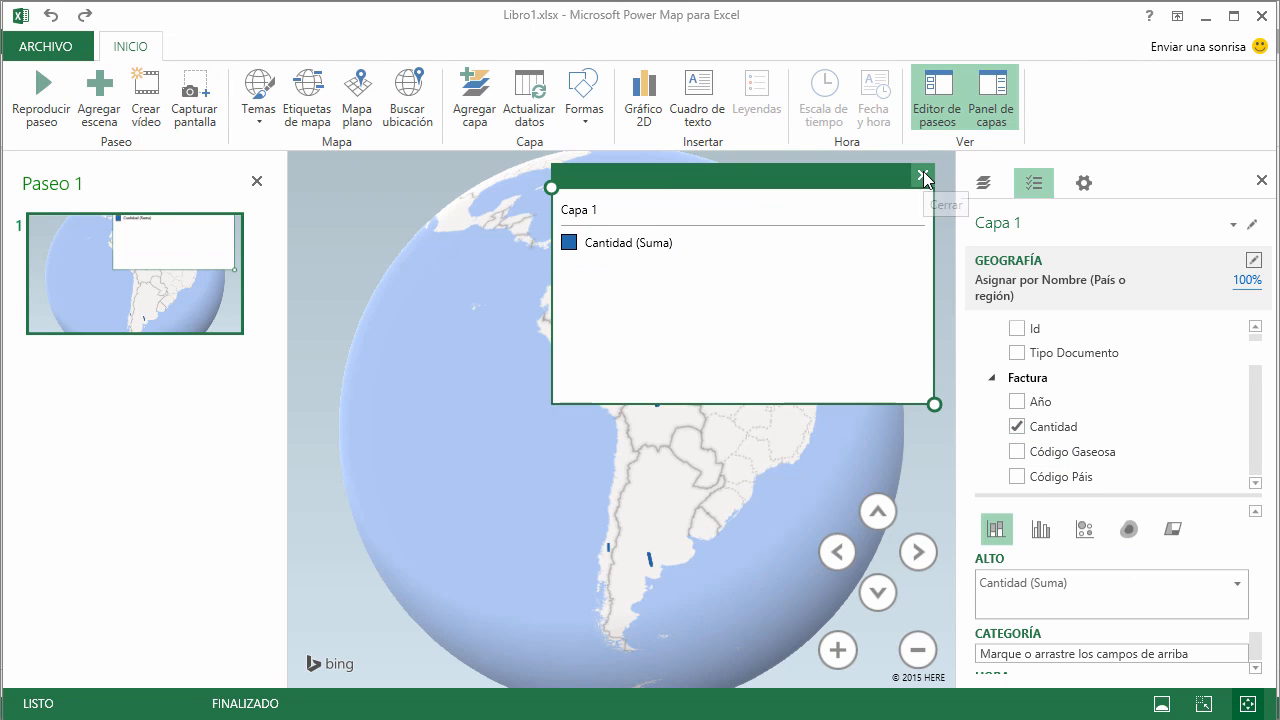
click(922, 176)
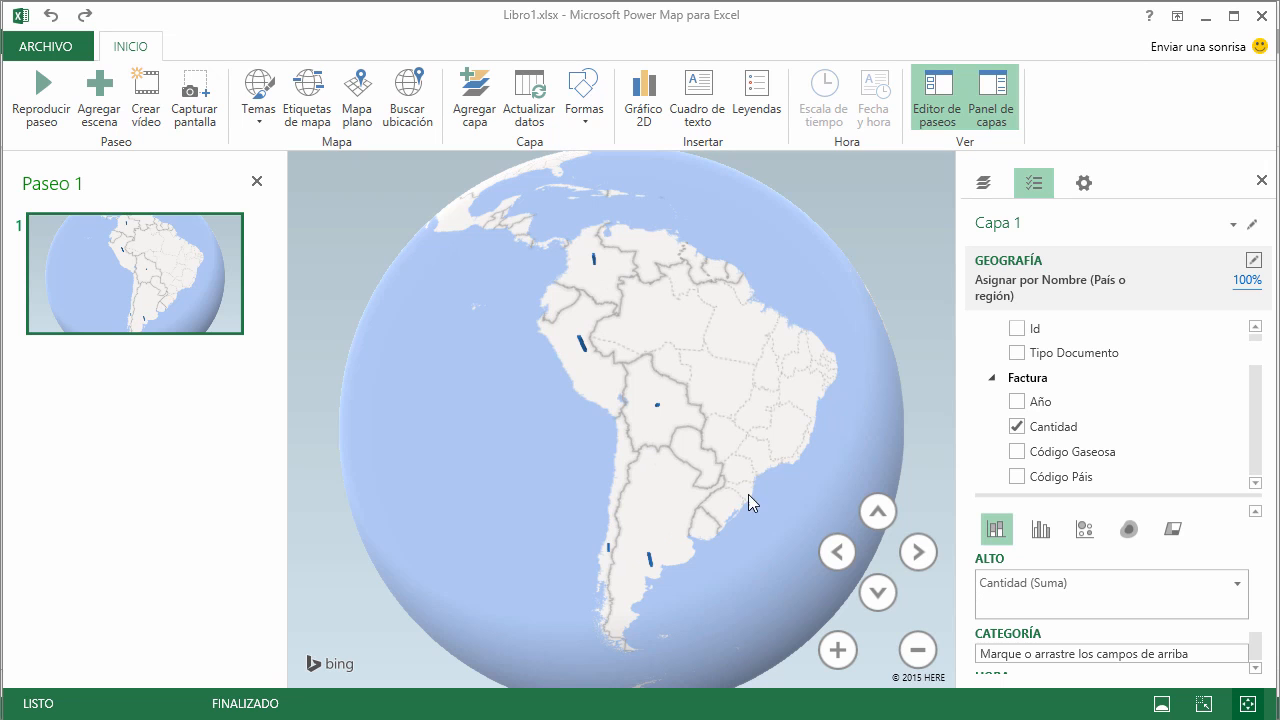
- Close the tour editor and frame South America's columns in a tilted close-up view of the globe
click(831, 551)
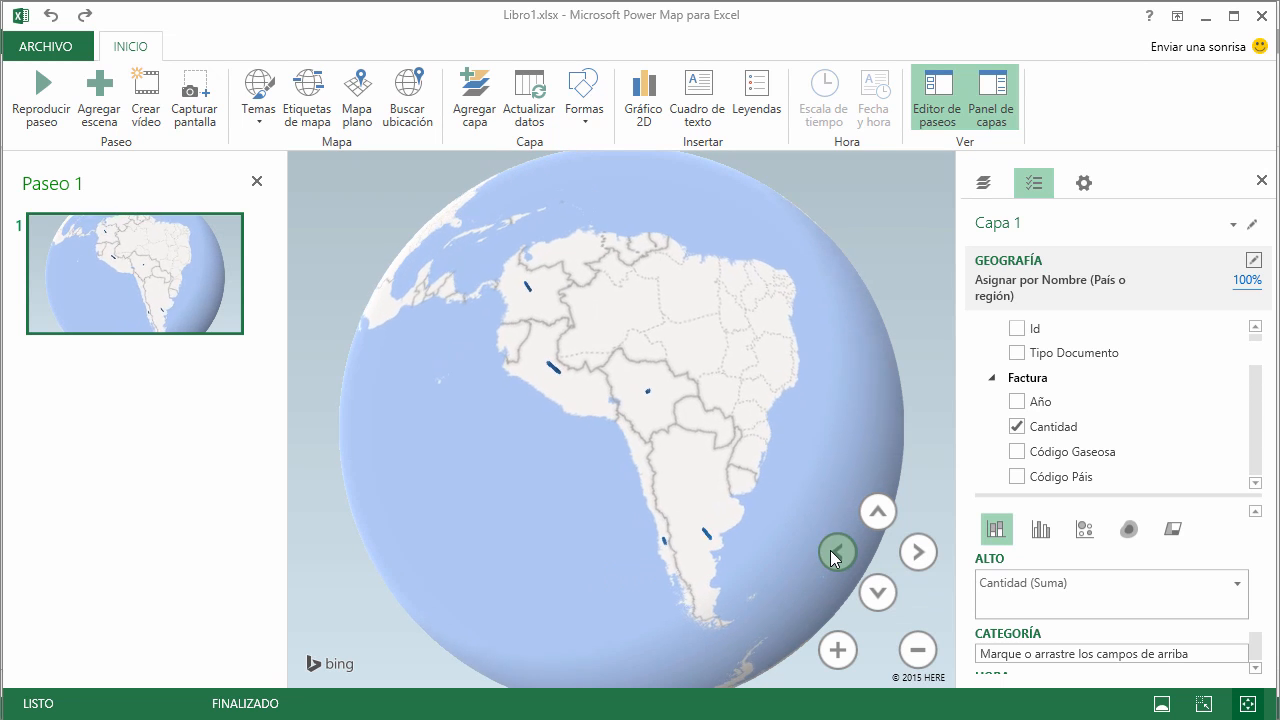
click(878, 593)
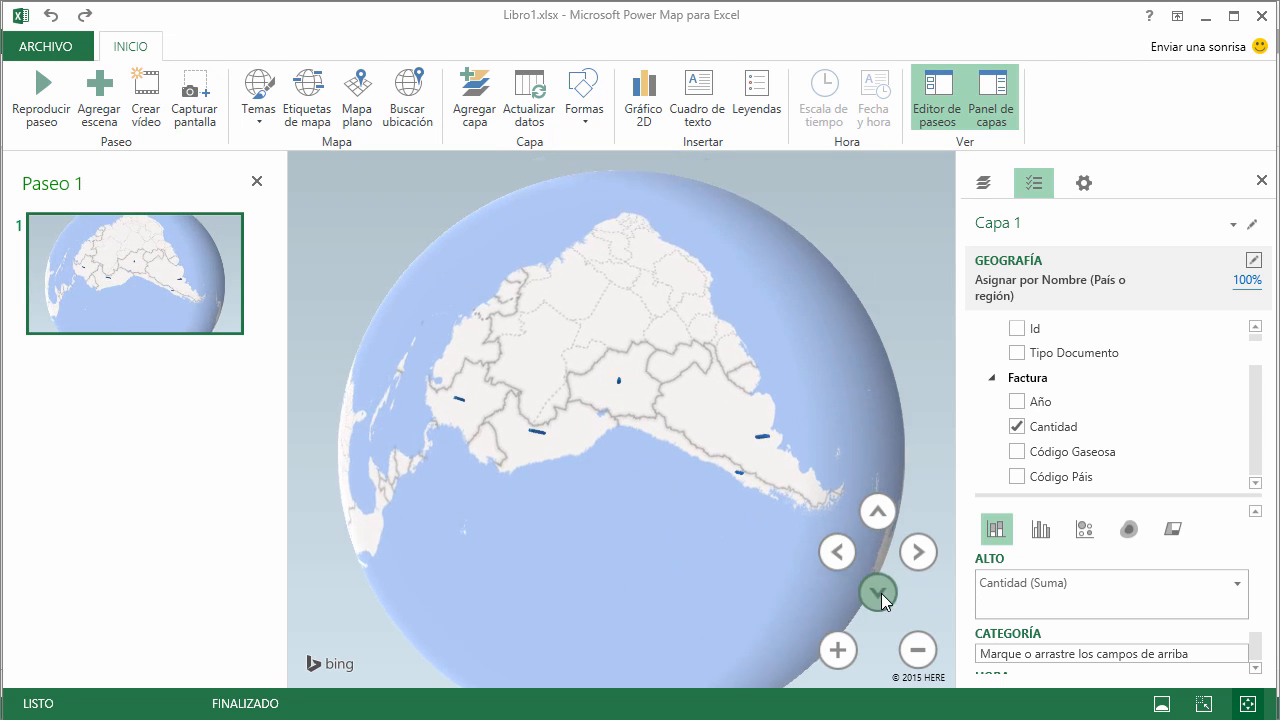
click(257, 182)
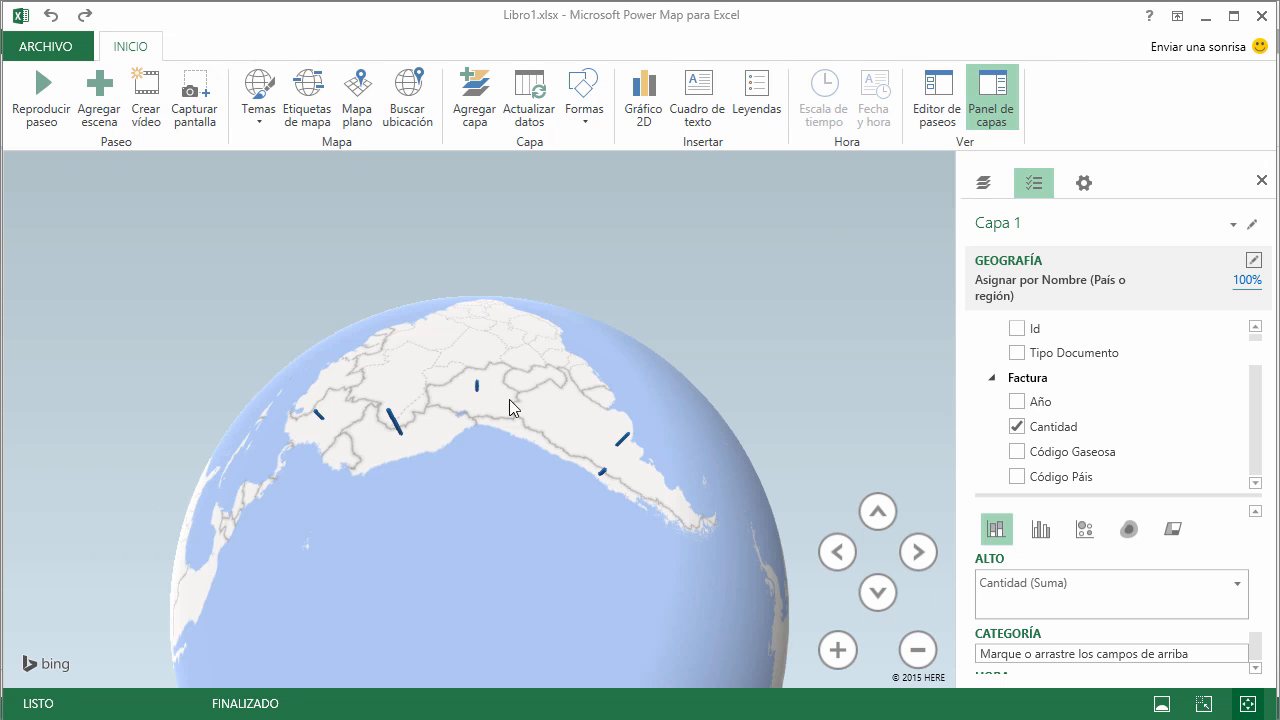
drag(509, 399, 386, 609)
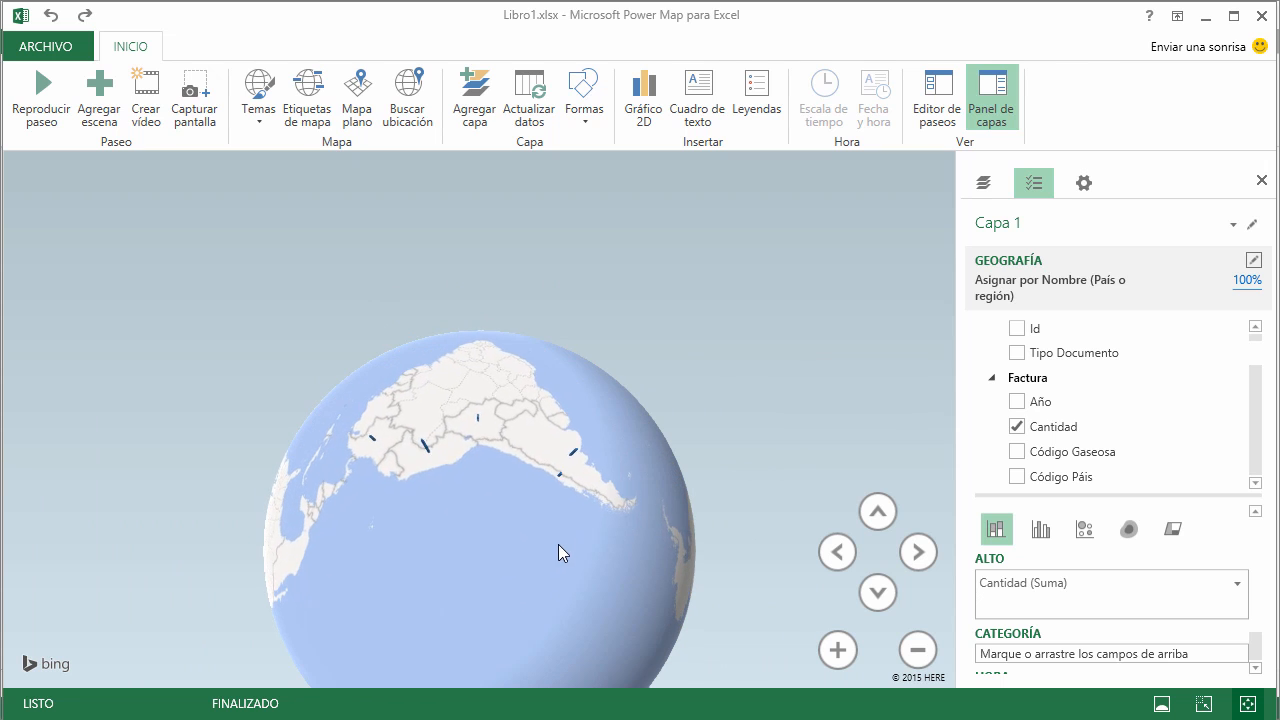
scroll(514, 518, up, 5)
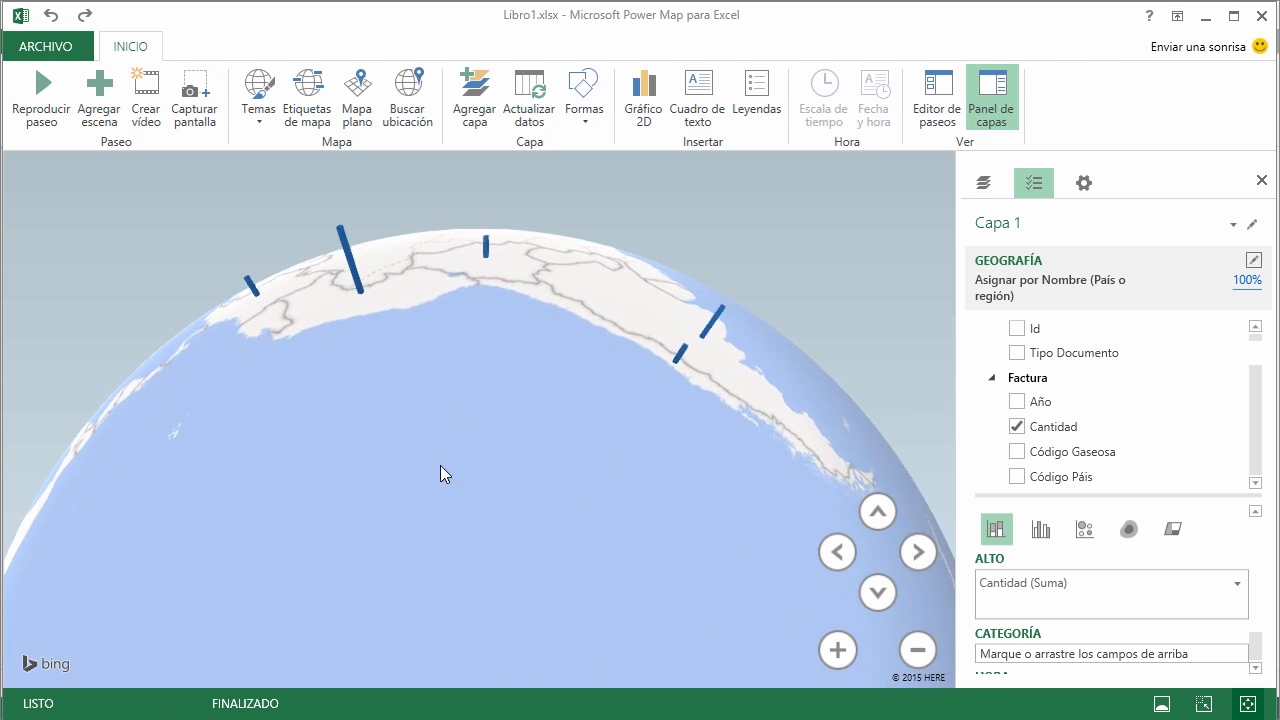
scroll(440, 474, up, 4)
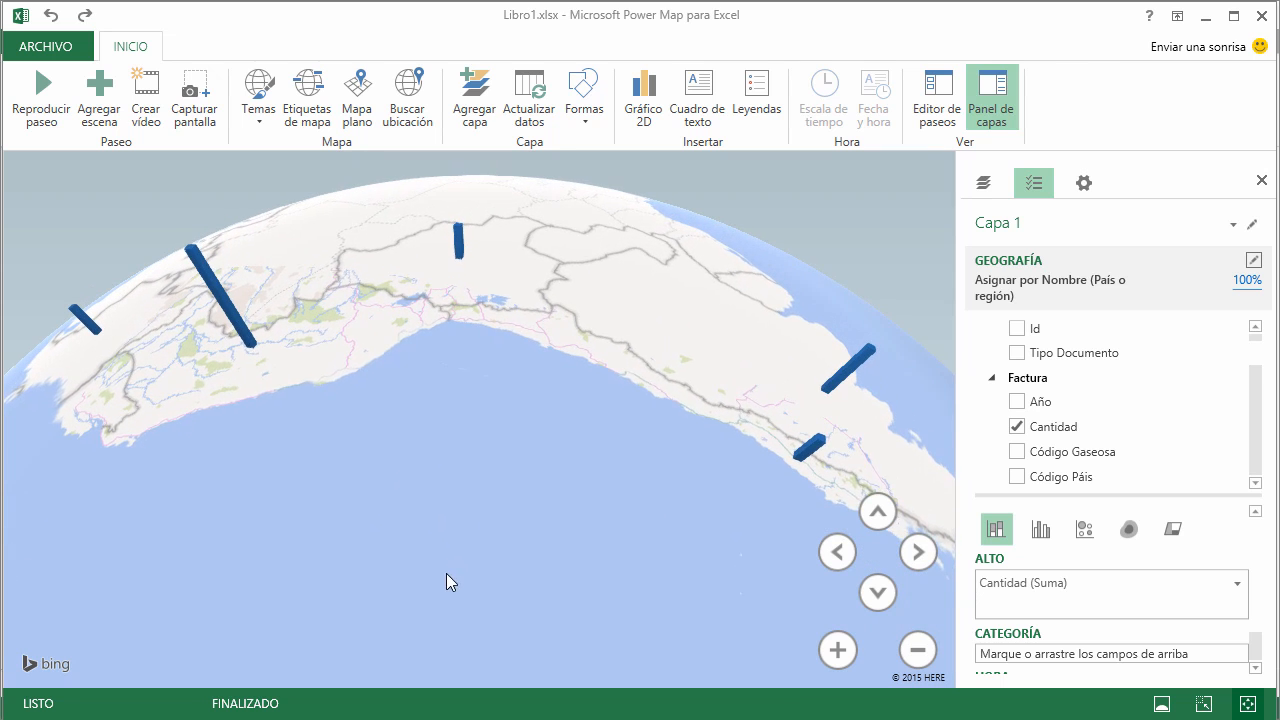
drag(446, 573, 465, 600)
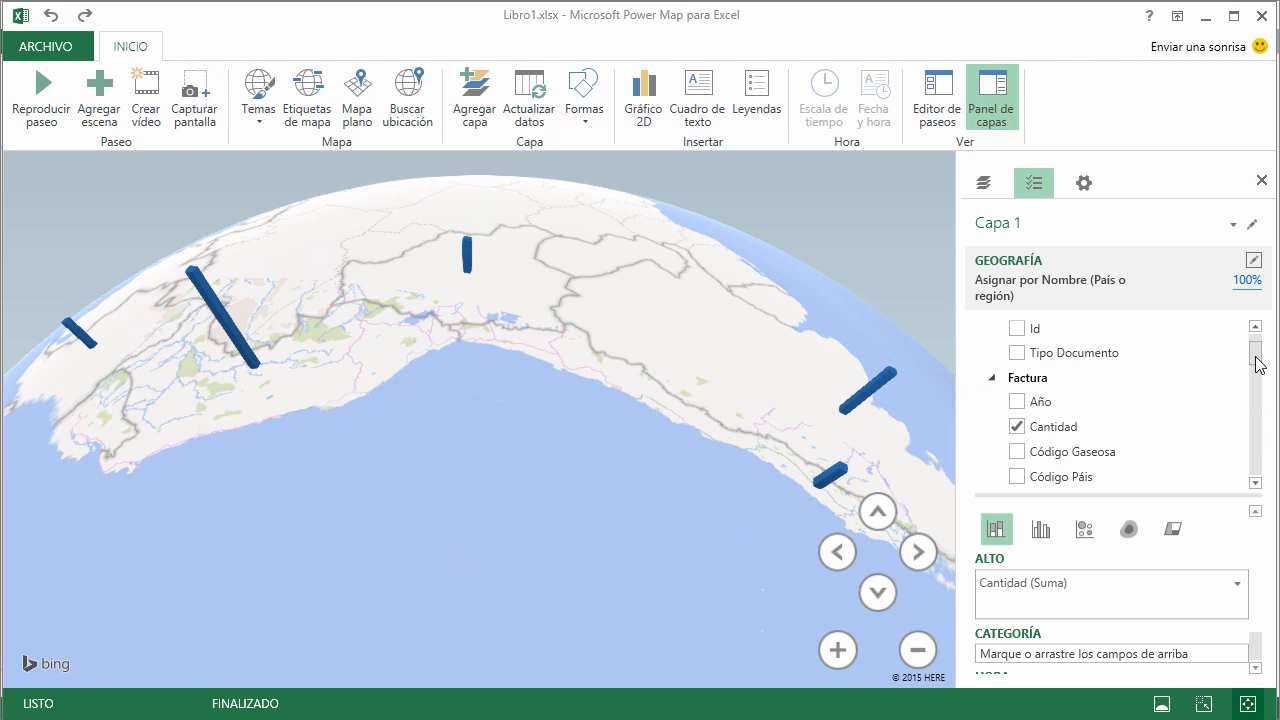
- Add Nombre Gaseosa as the category of Capa 1 and switch its visualization to clustered columns
drag(1258, 364, 1257, 408)
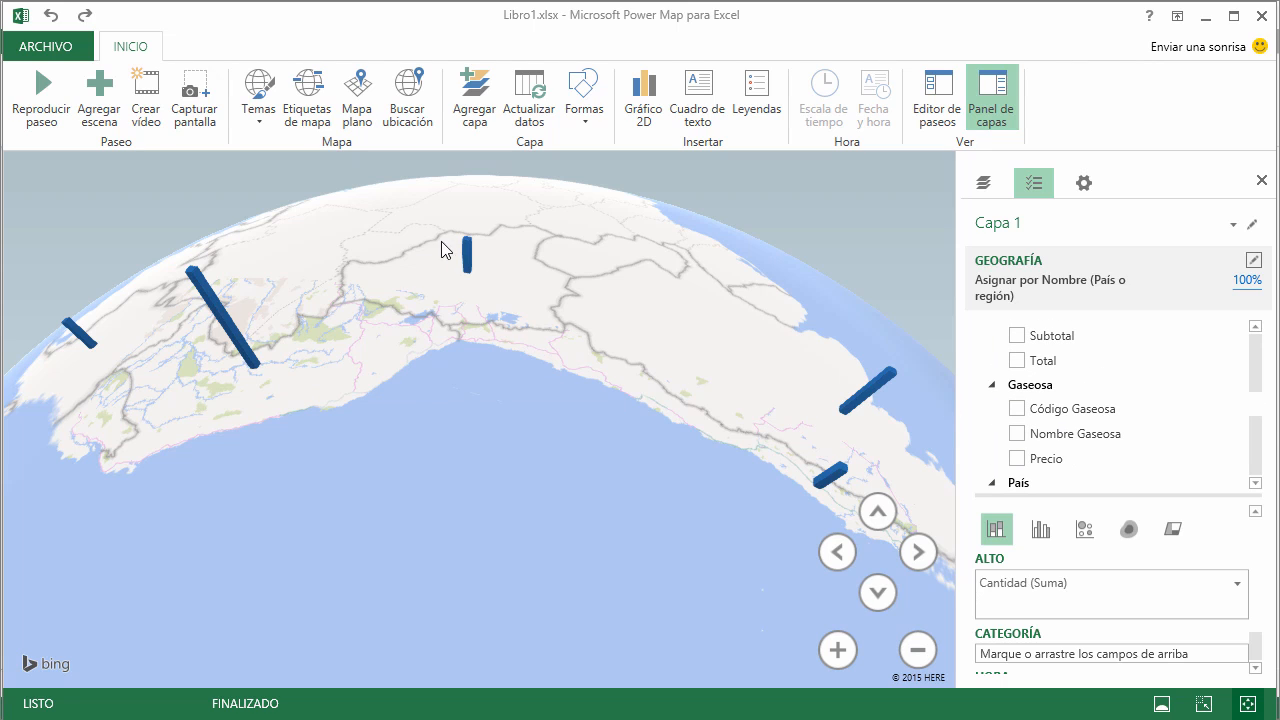
click(1016, 433)
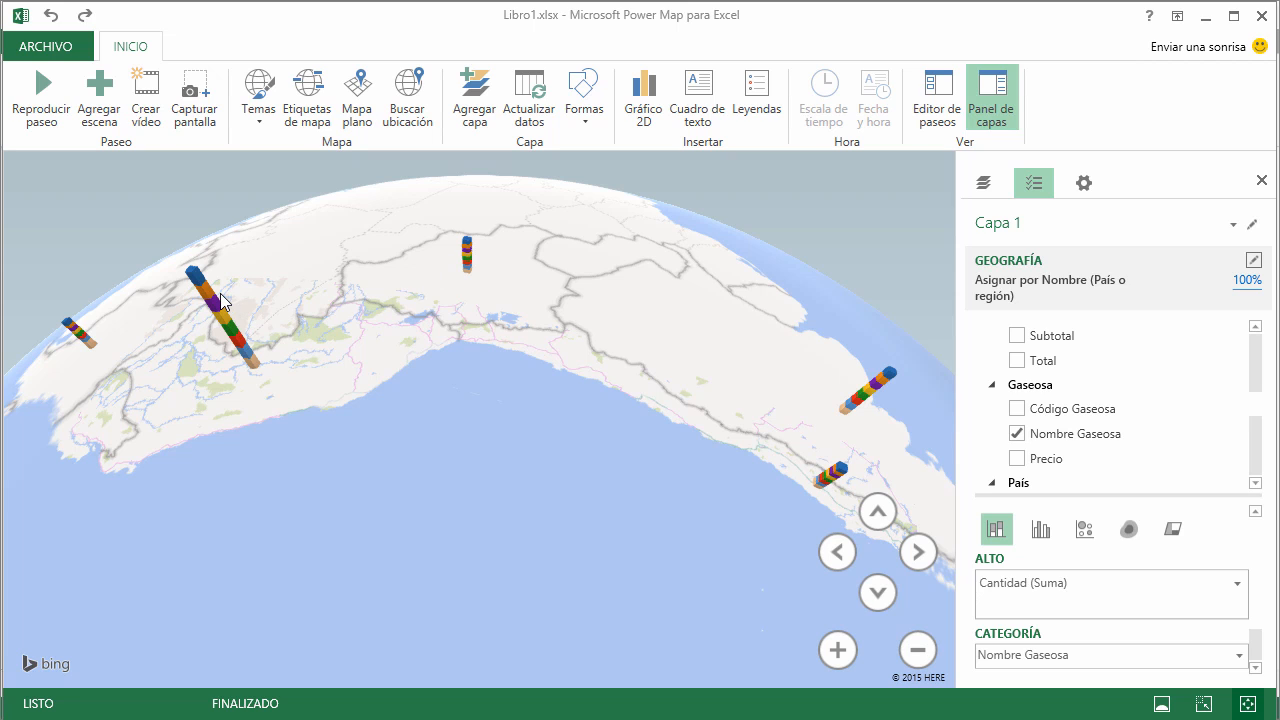
click(1040, 530)
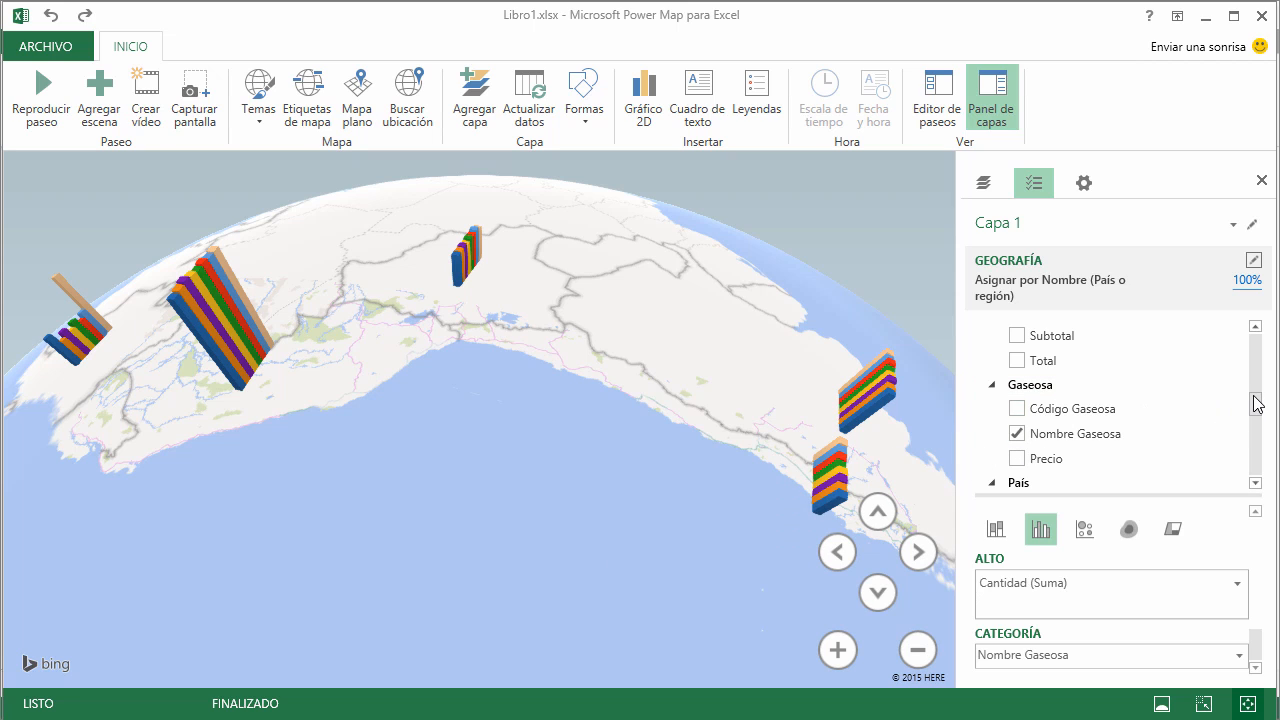
- Add Fecha from Factura as the time field of Capa 1 and play the timeline animation
mouse_move(1254, 400)
mouse_down()
mouse_move(1254, 437)
mouse_move(1265, 343)
mouse_move(1262, 378)
mouse_up()
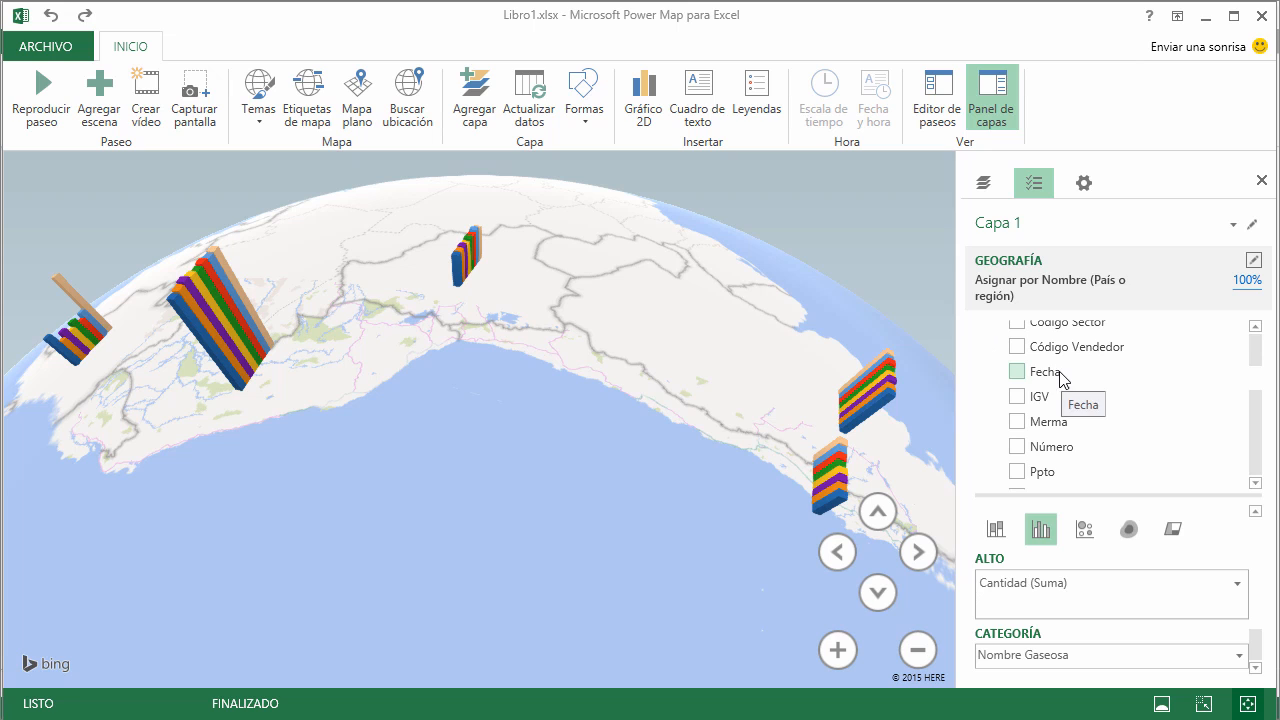
click(1017, 372)
scroll(1157, 621, down, 2)
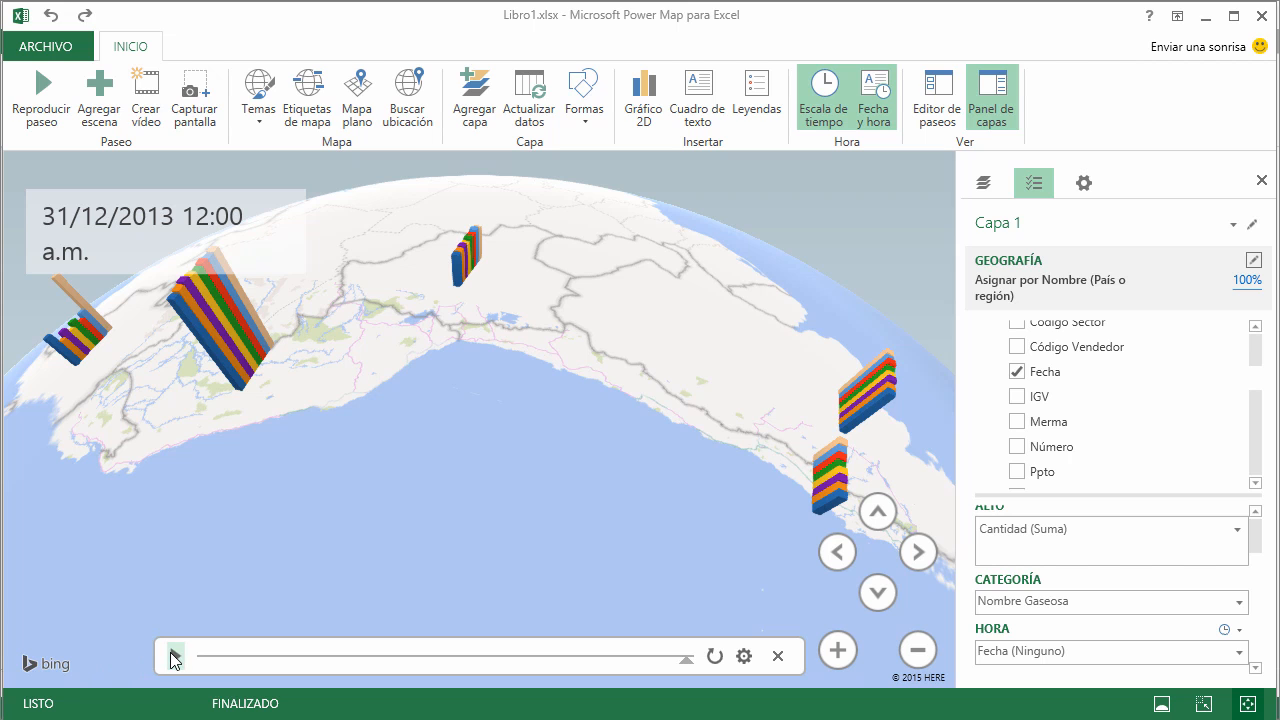
click(174, 656)
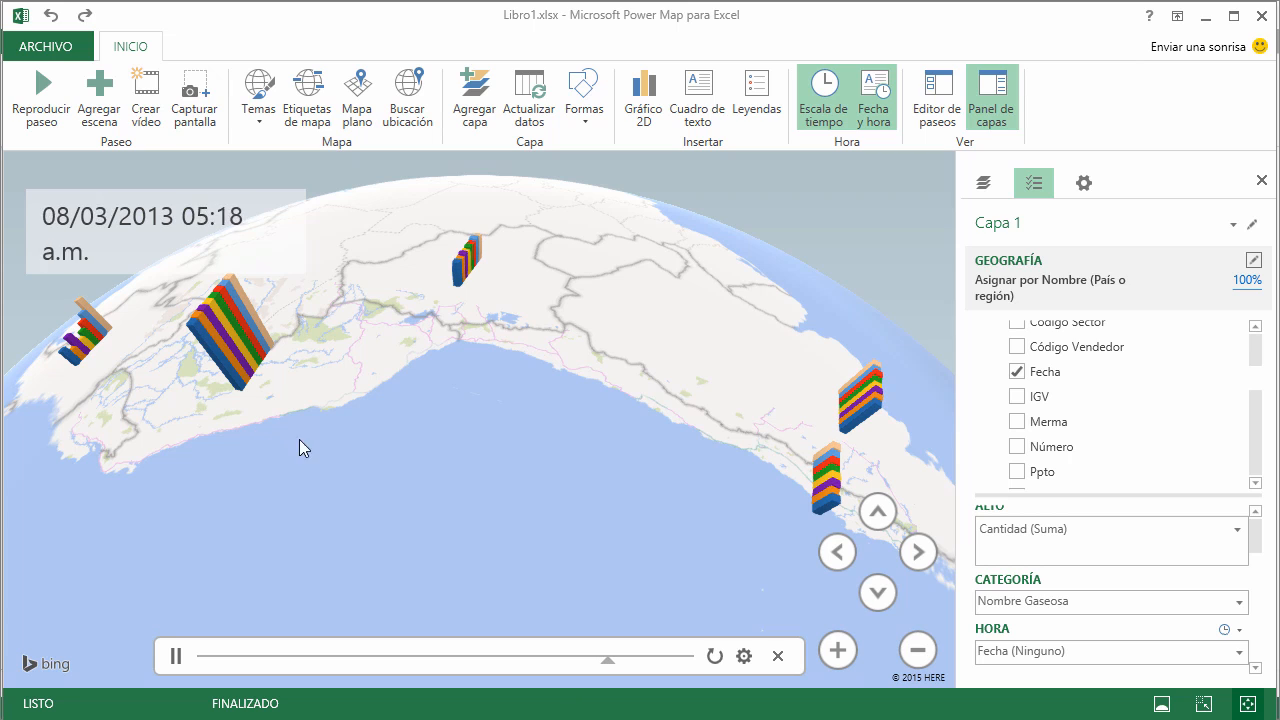
- Set the scene duration to 12 seconds with the Círculo effect, and preview the tour in full screen
click(744, 658)
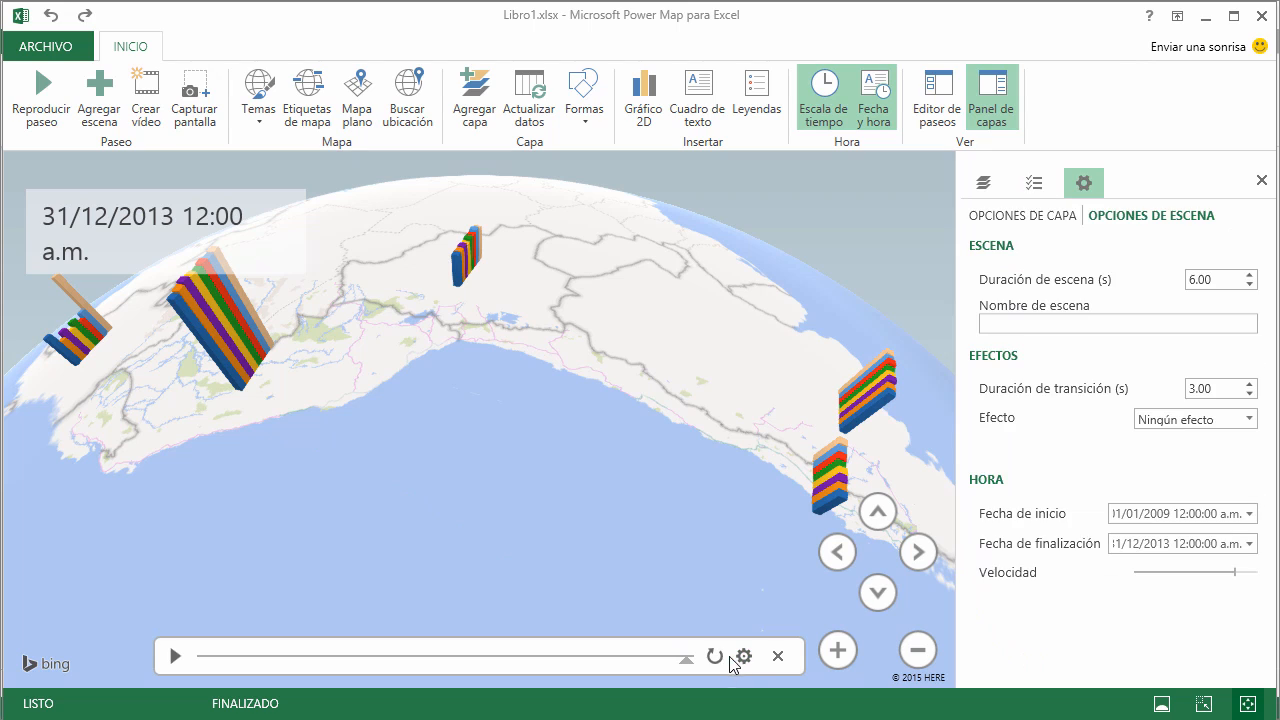
click(1249, 276)
click(1250, 285)
click(1186, 425)
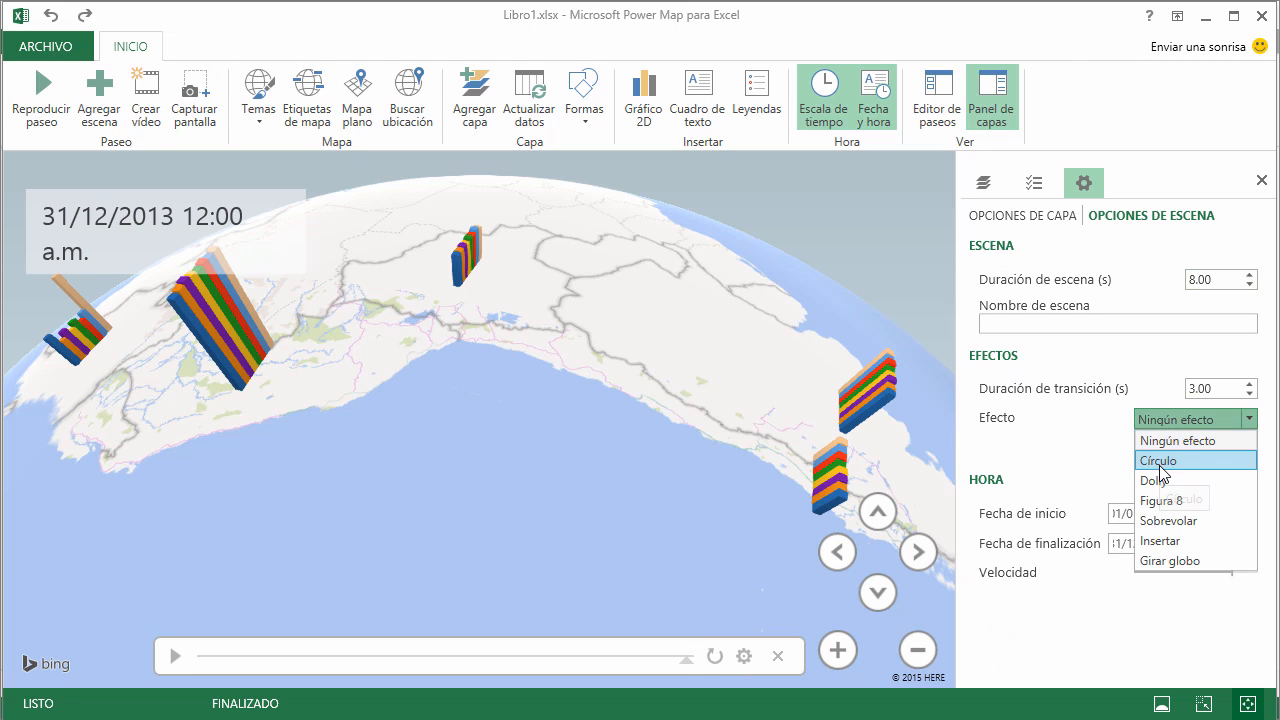
click(1162, 462)
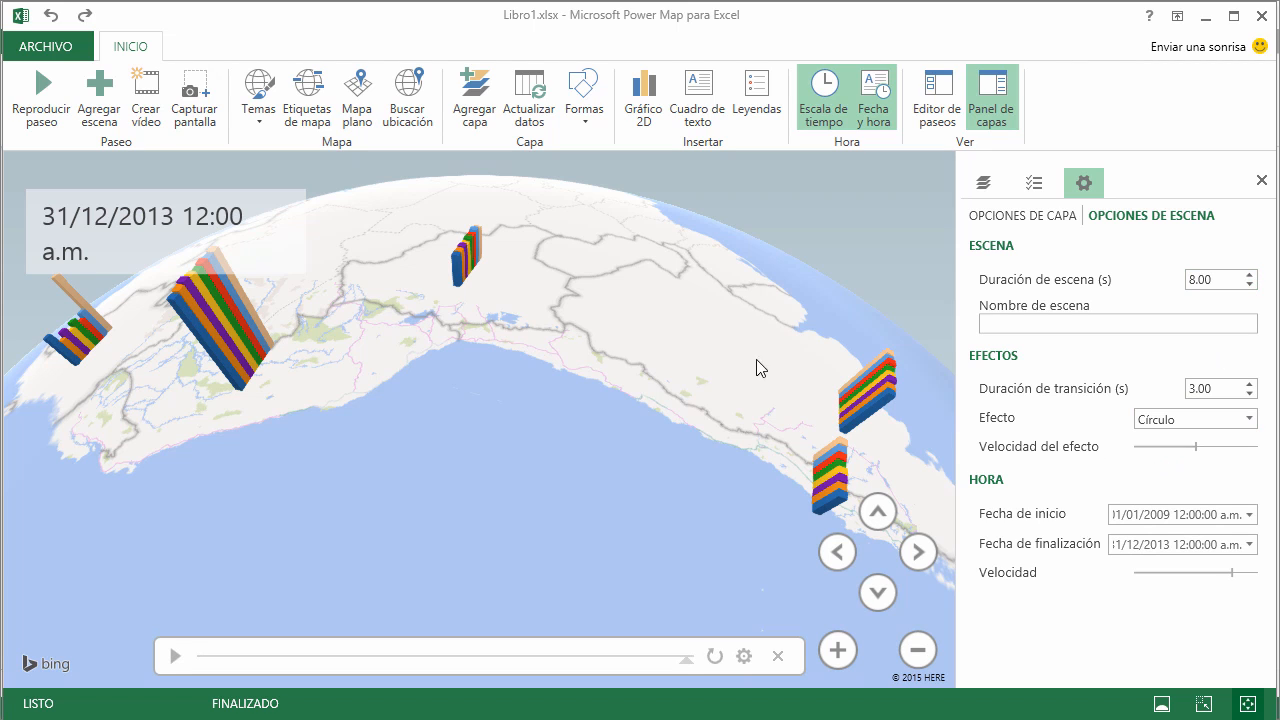
click(40, 88)
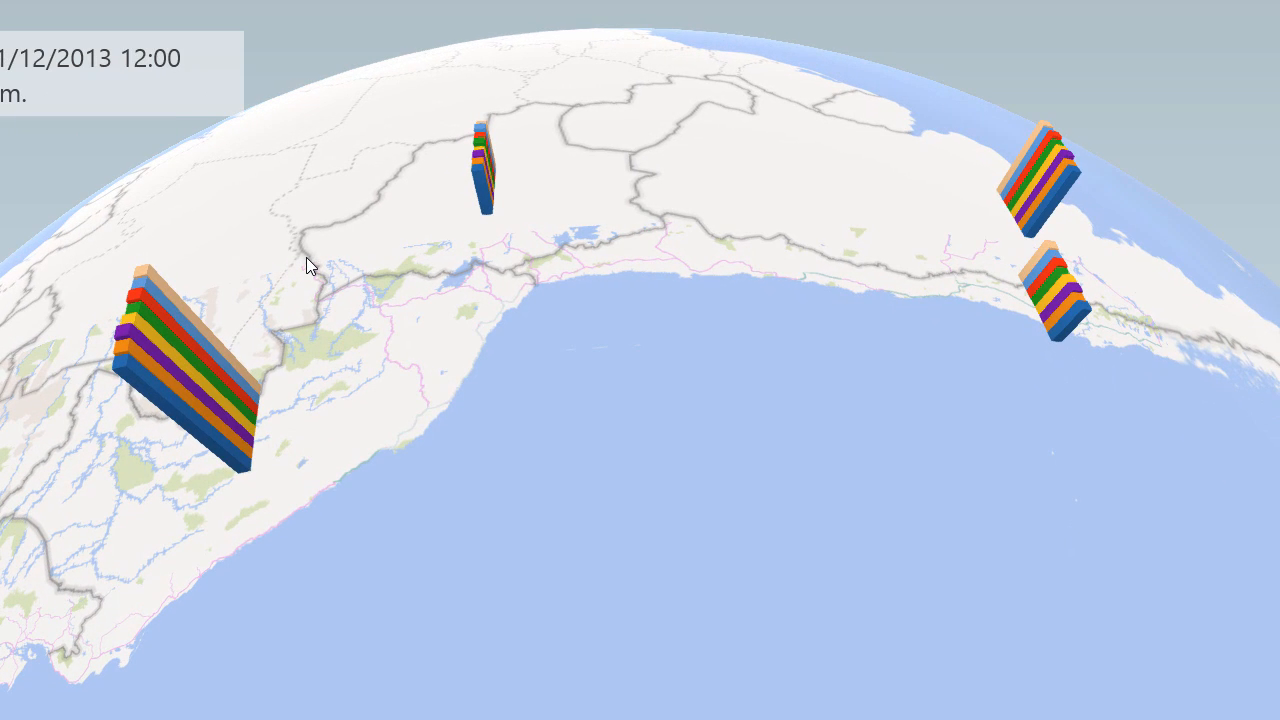
key(Escape)
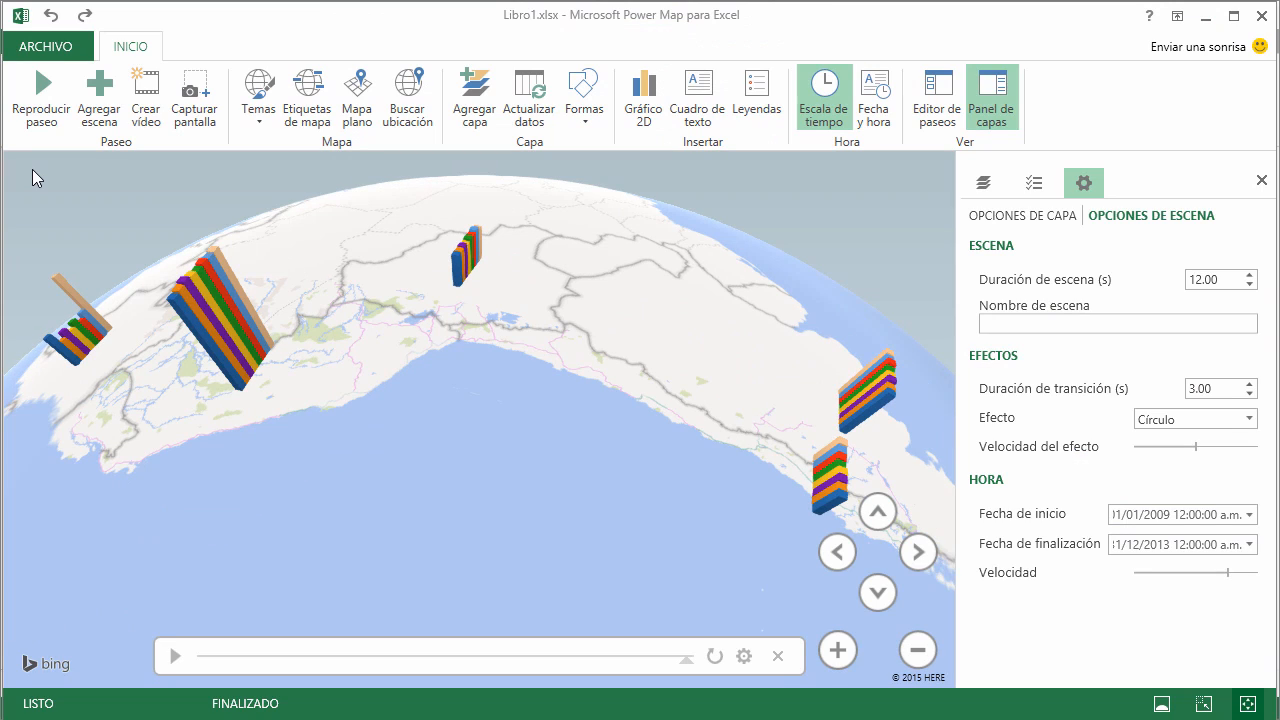
- Set up a tour video in Exportación rápida y móvil quality (360p) with Ariana Grande - Break Free (Lyrics).mp3 as soundtrack
click(149, 92)
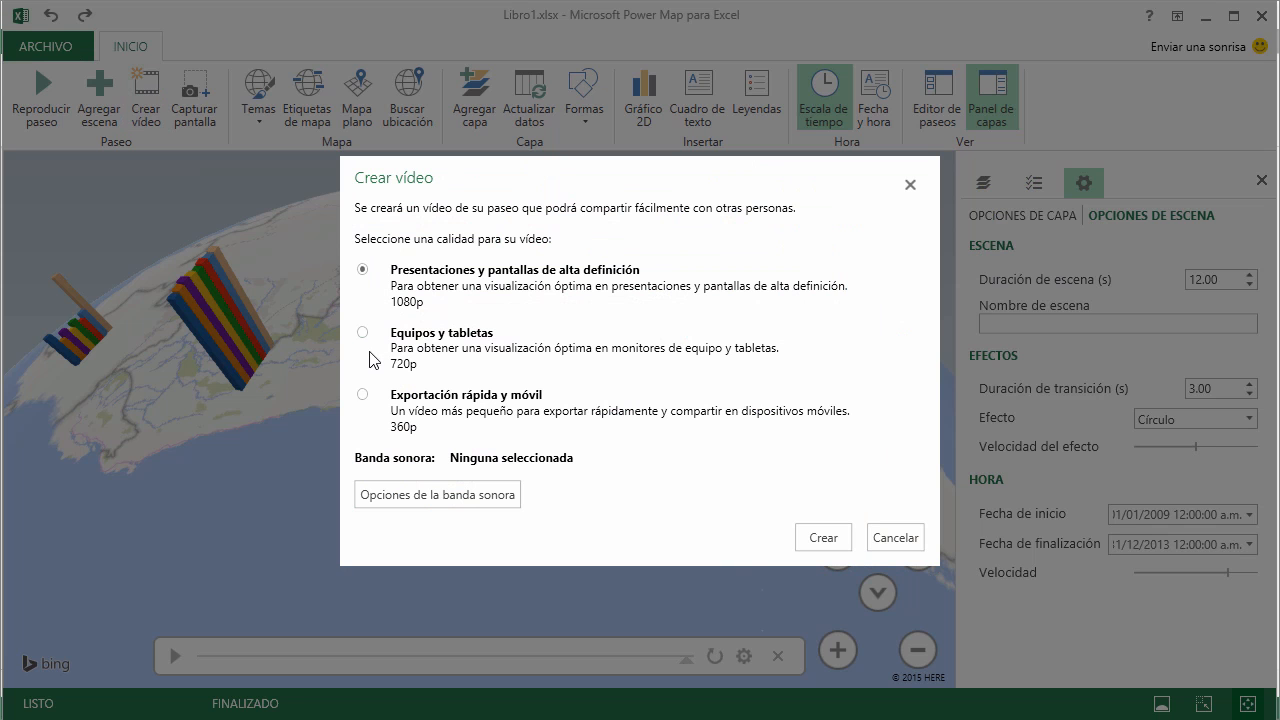
click(365, 396)
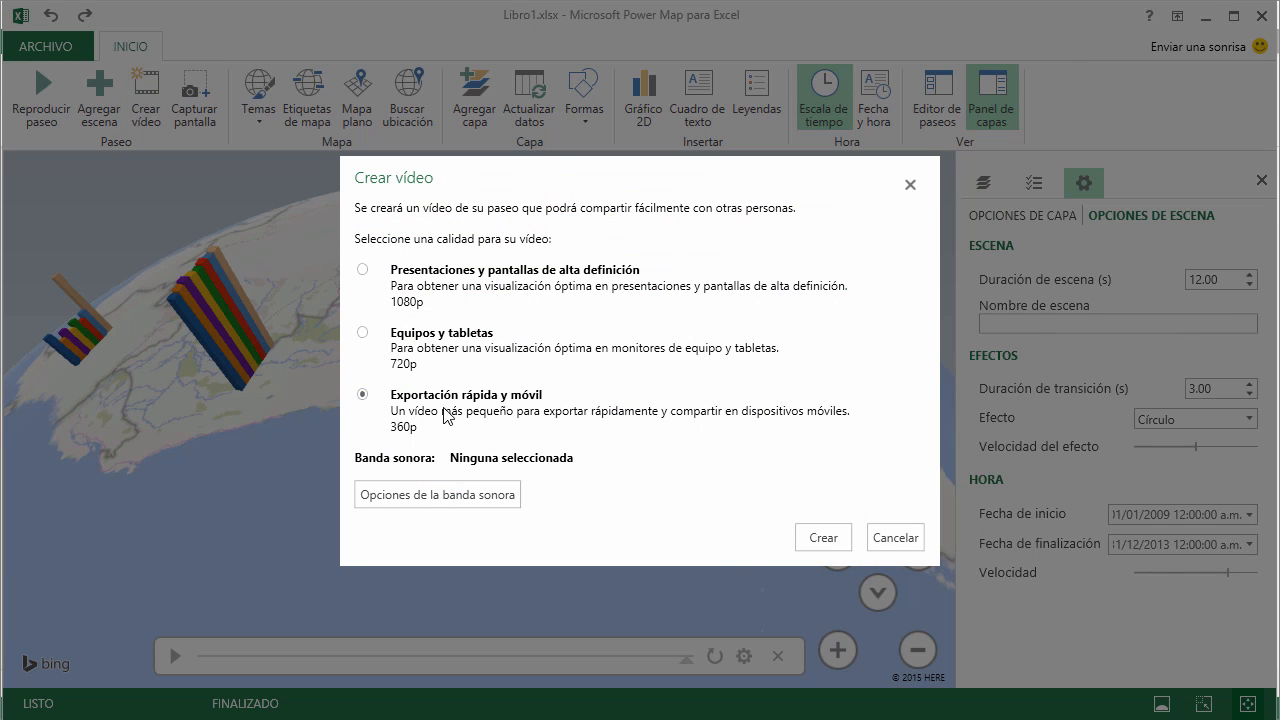
click(427, 494)
click(377, 355)
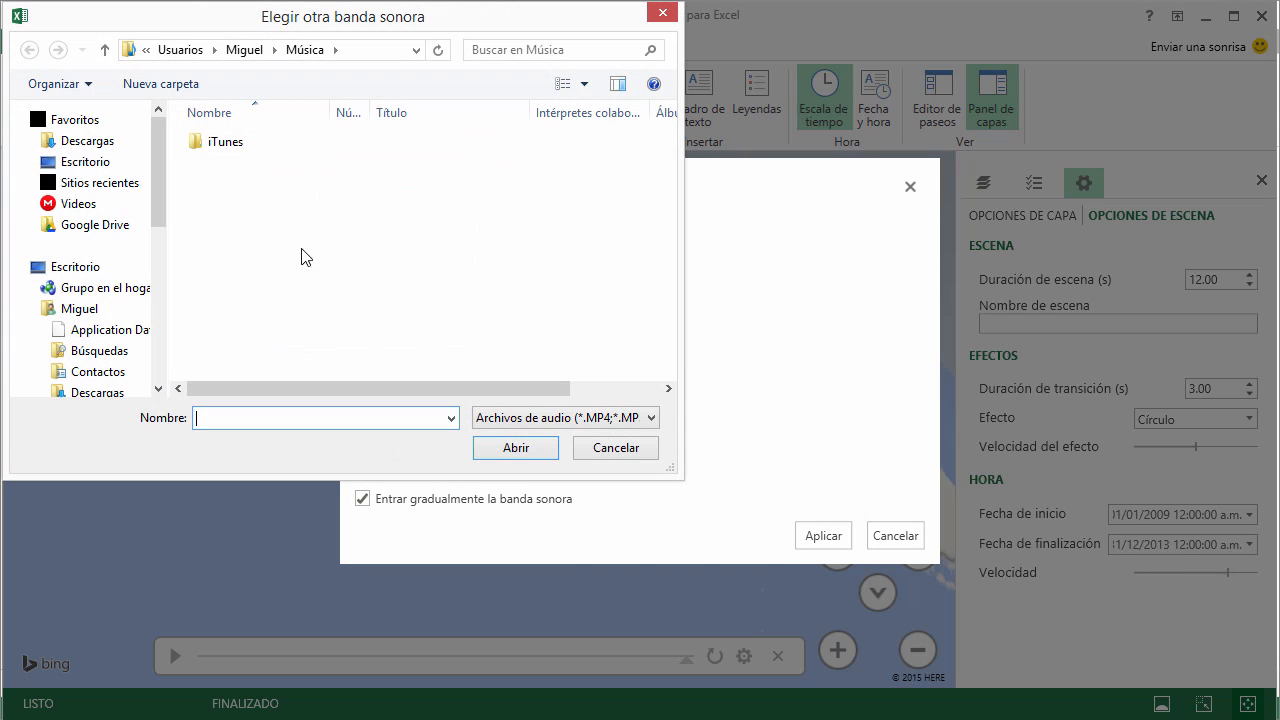
double_click(194, 142)
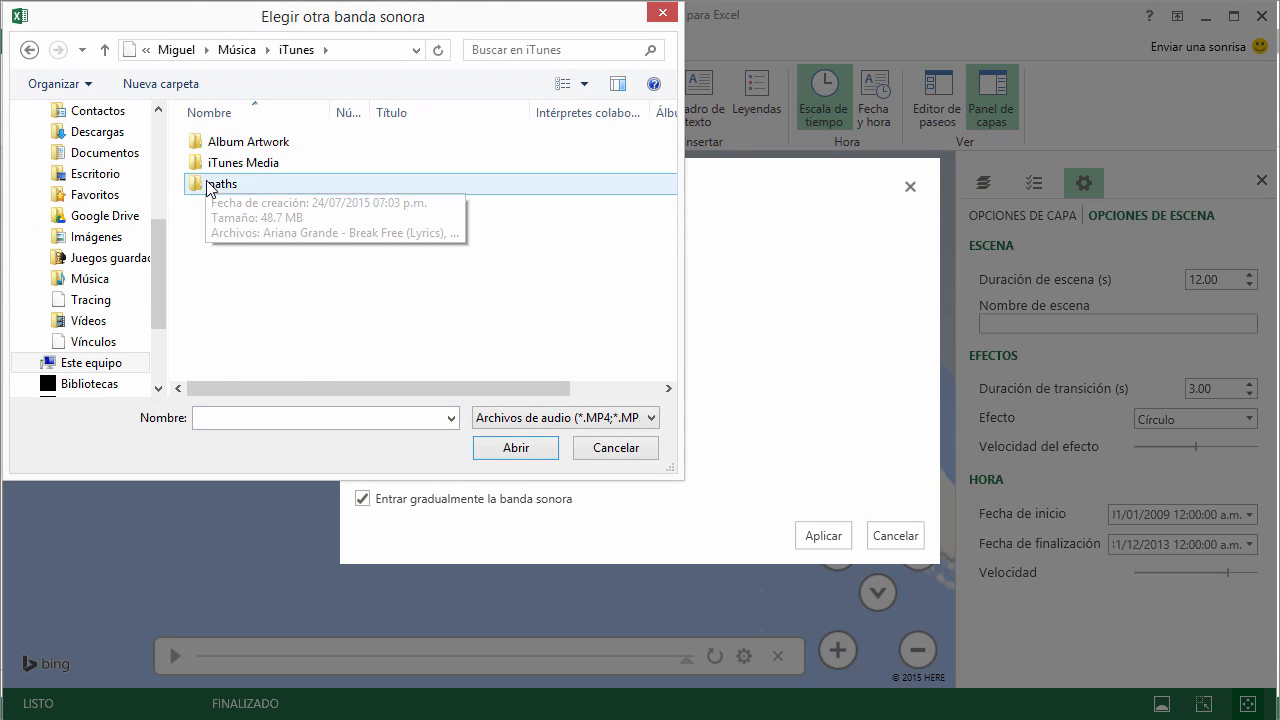
double_click(222, 183)
double_click(237, 142)
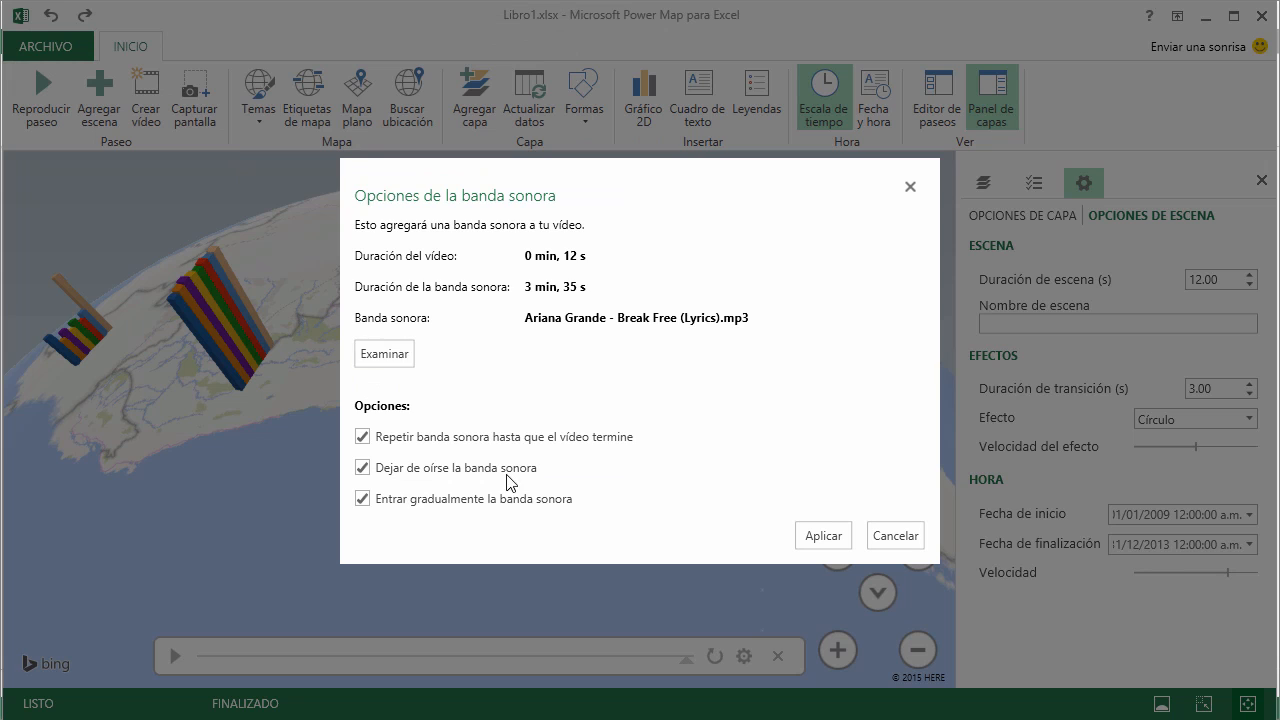
click(822, 537)
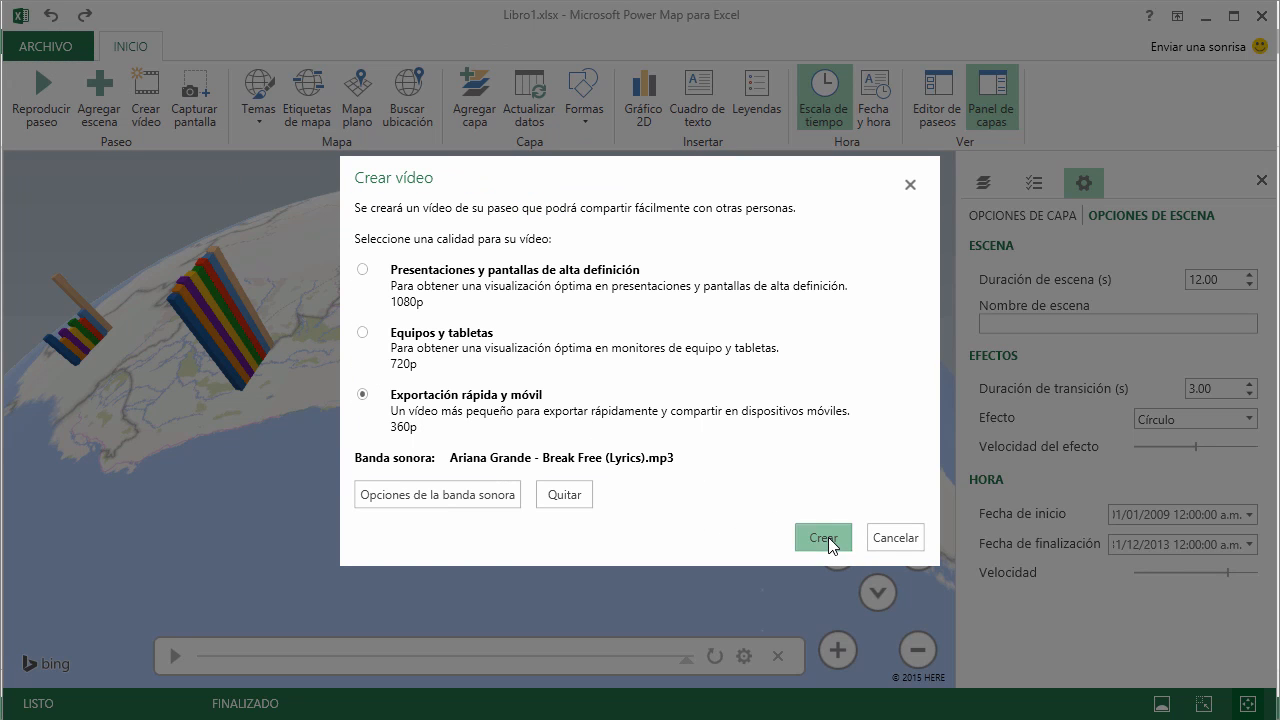
- Create the video and save it as Paseo 1 in the Vídeos folder, replacing the existing file
click(824, 537)
click(222, 158)
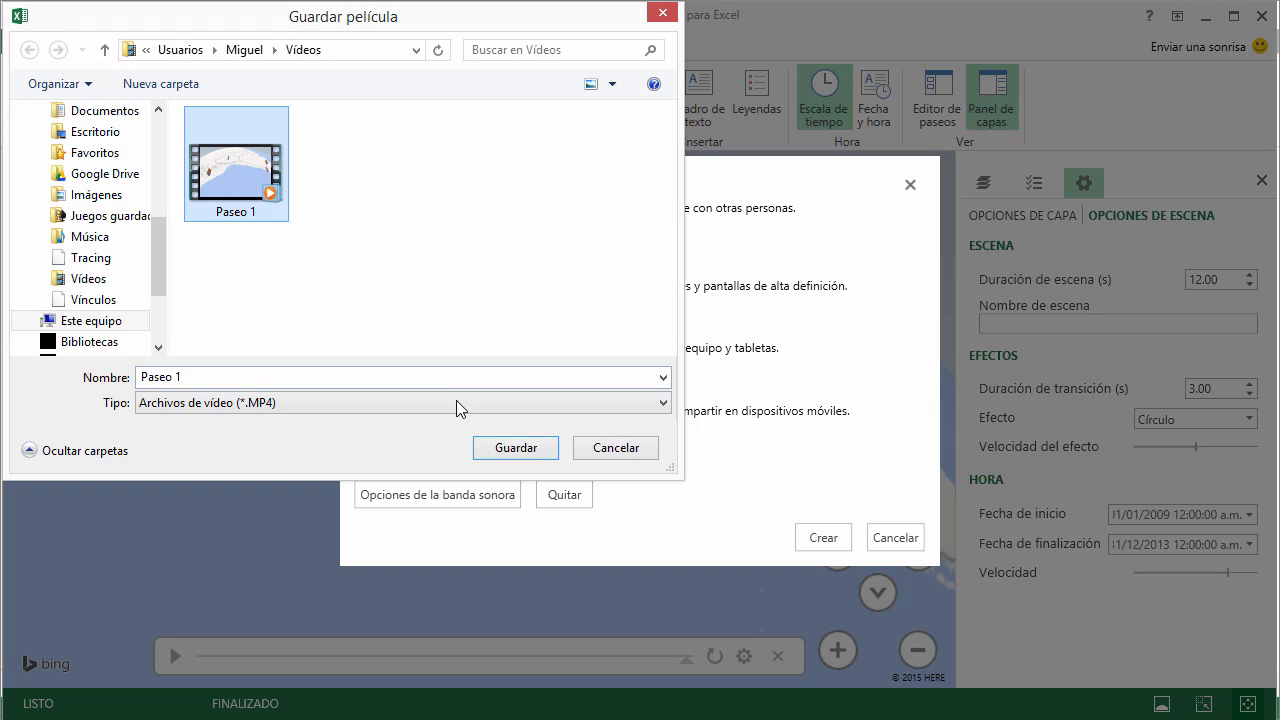
click(516, 447)
click(626, 444)
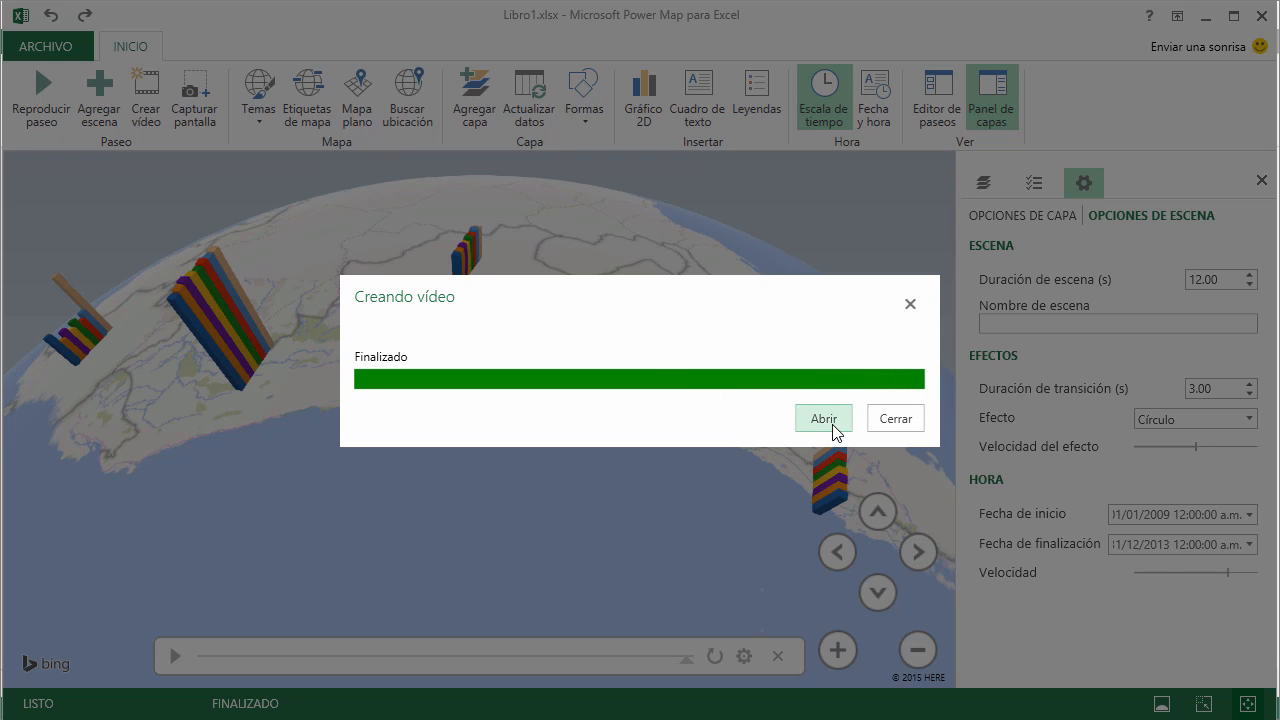
- Open the exported Paseo 1 video, replay parts of it, and close the media player
click(835, 428)
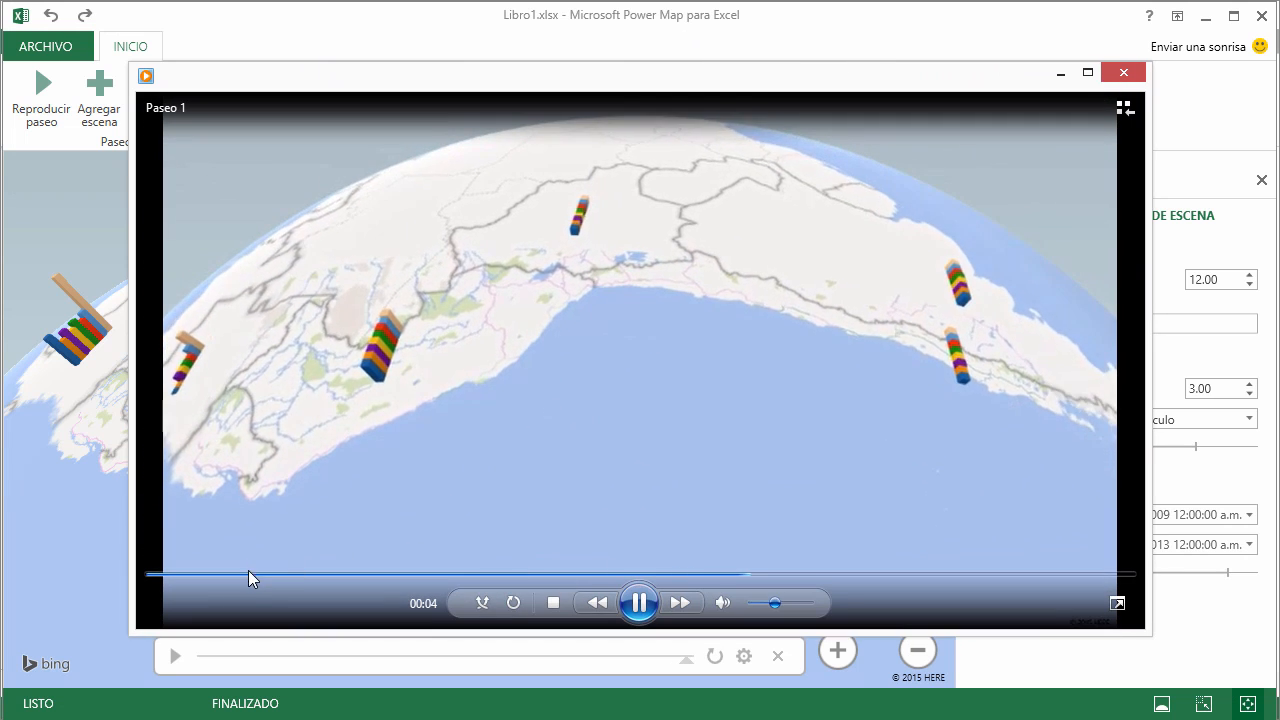
click(251, 575)
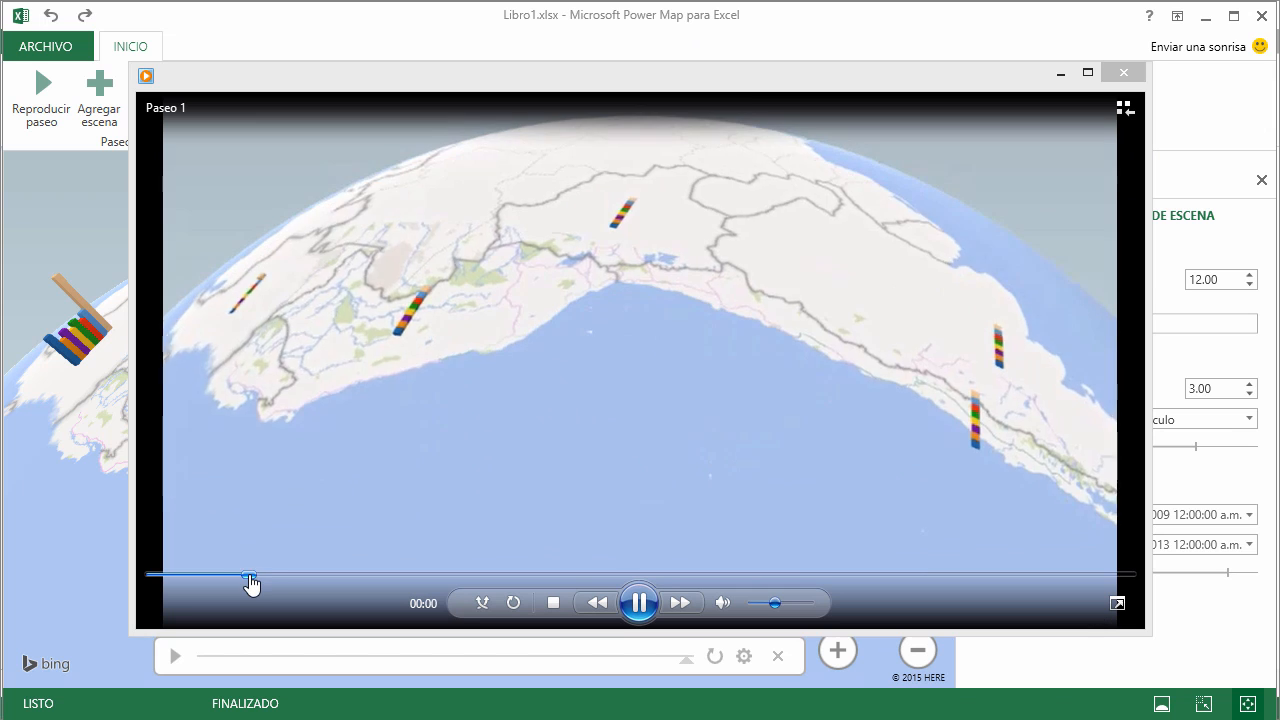
click(638, 603)
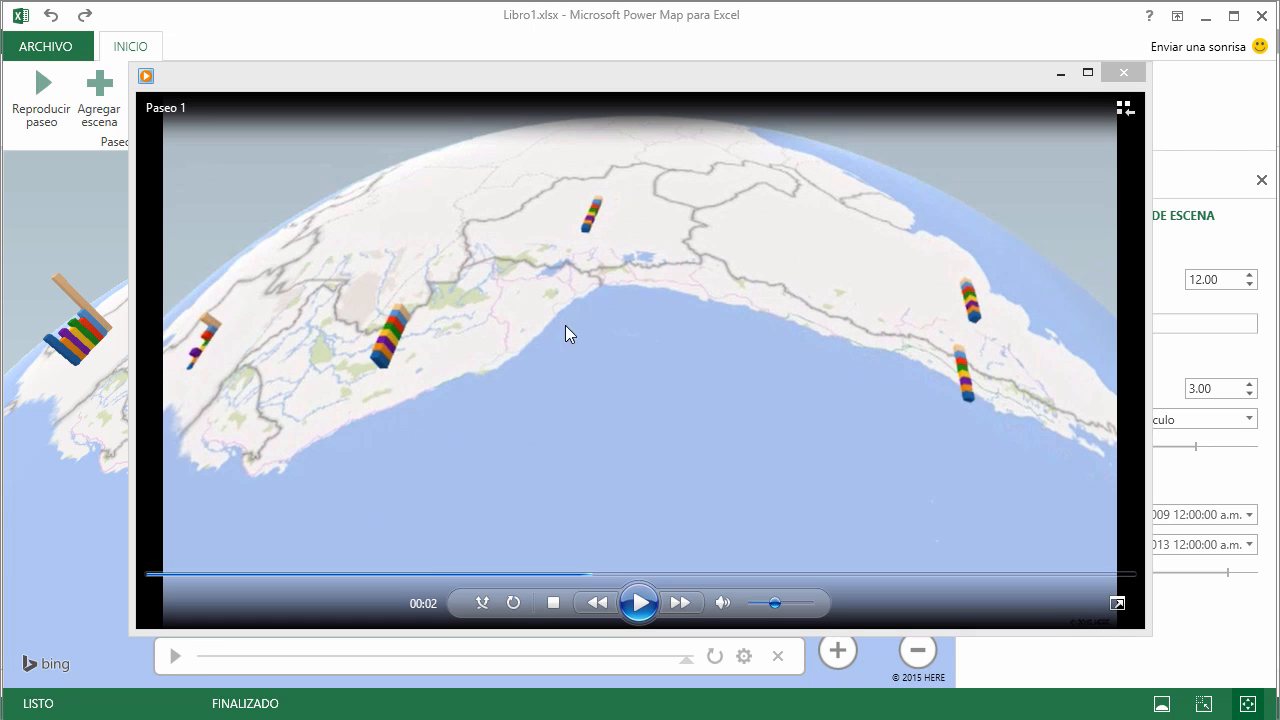
click(638, 603)
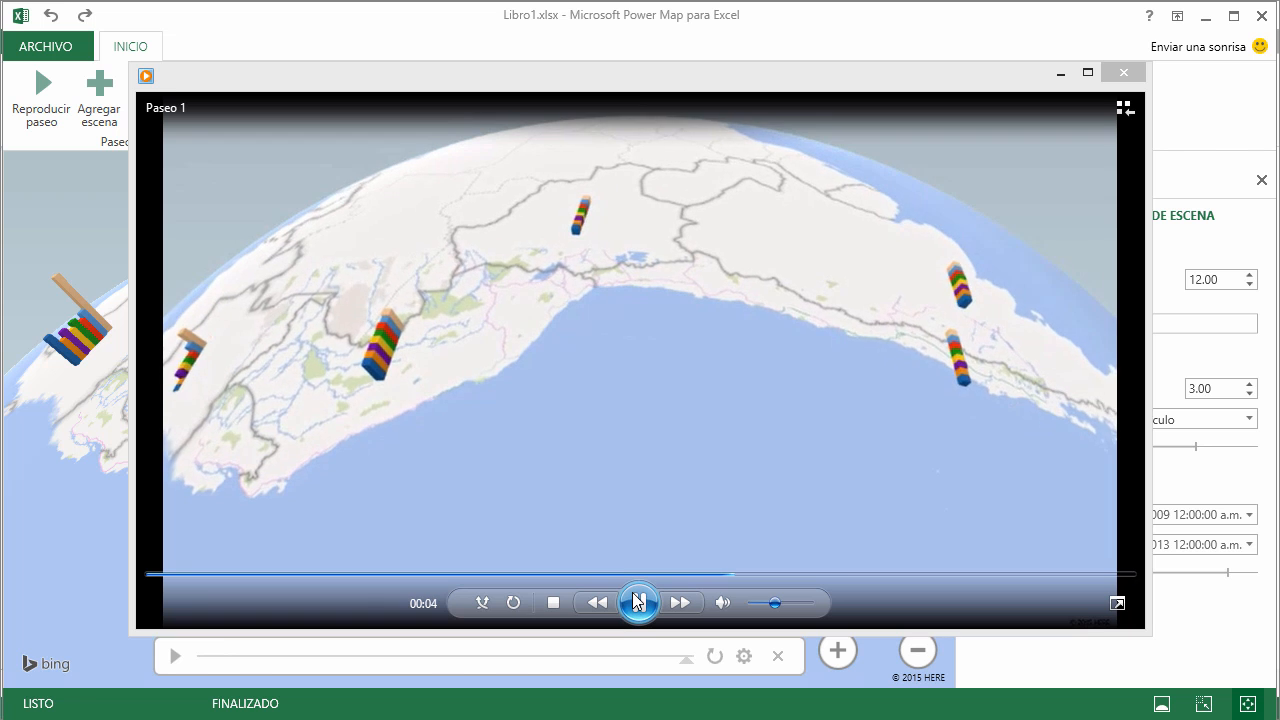
click(536, 576)
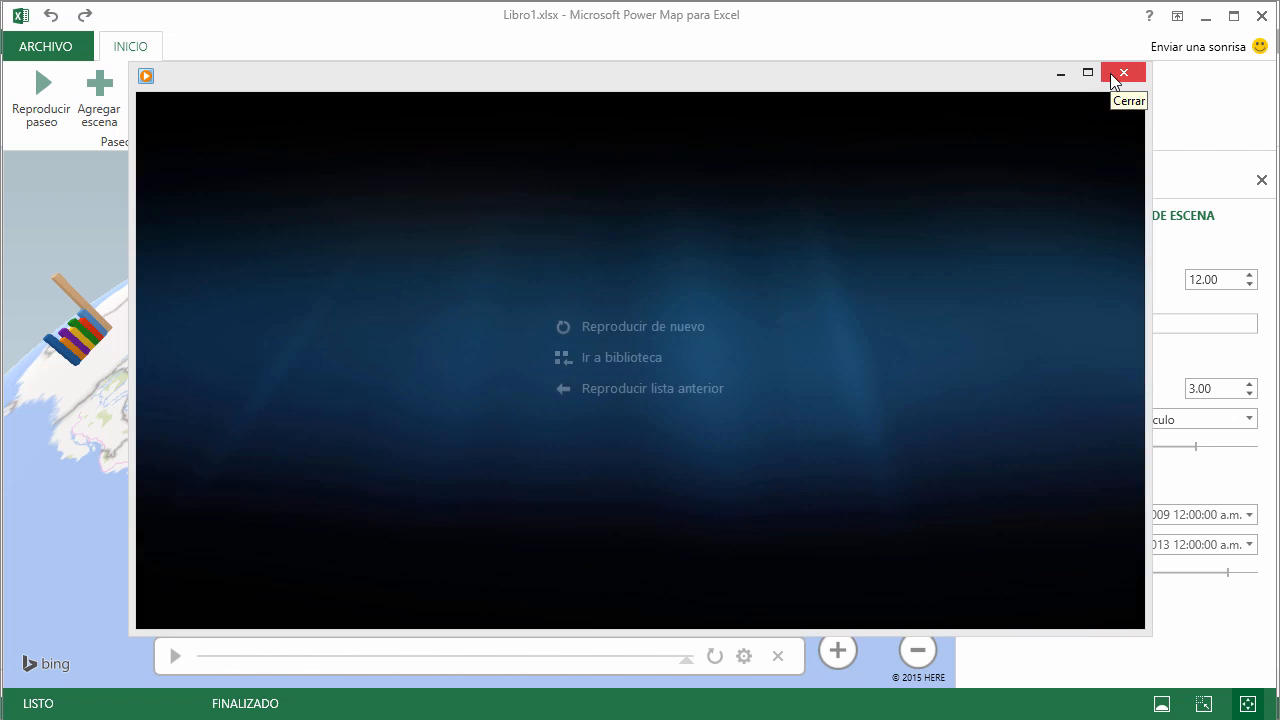
click(1112, 74)
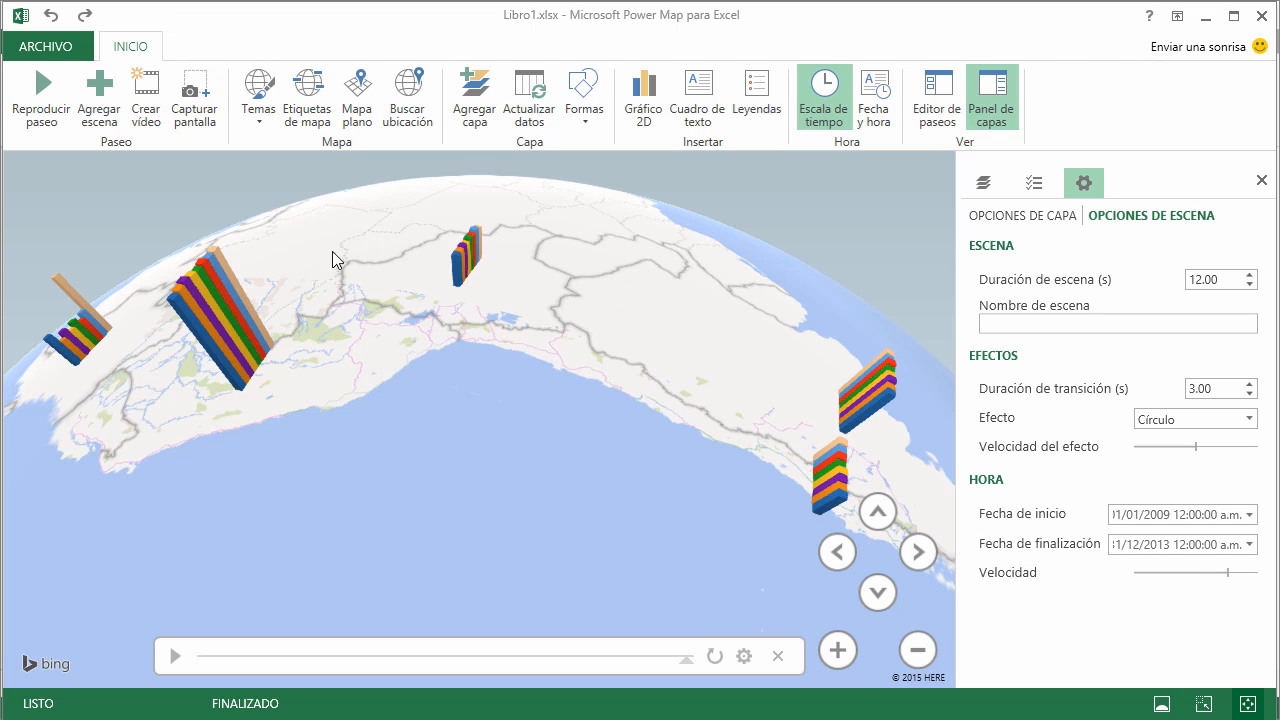
right_click(198, 268)
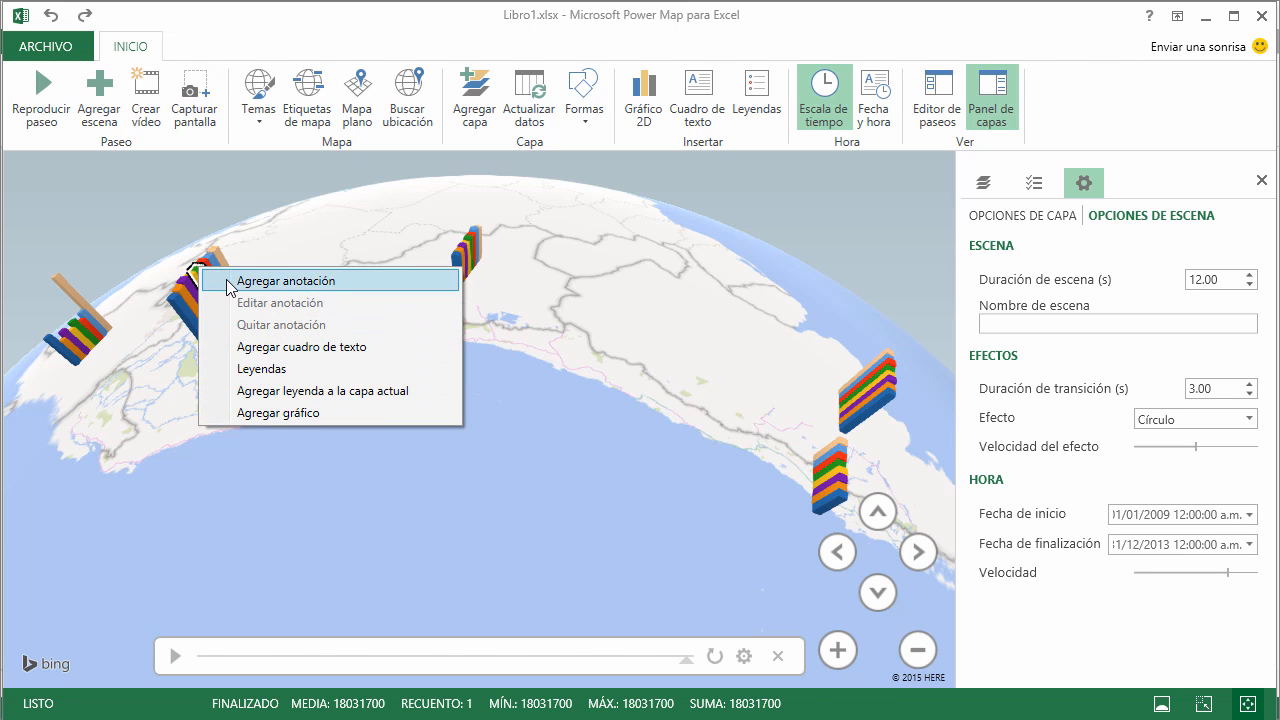
click(234, 282)
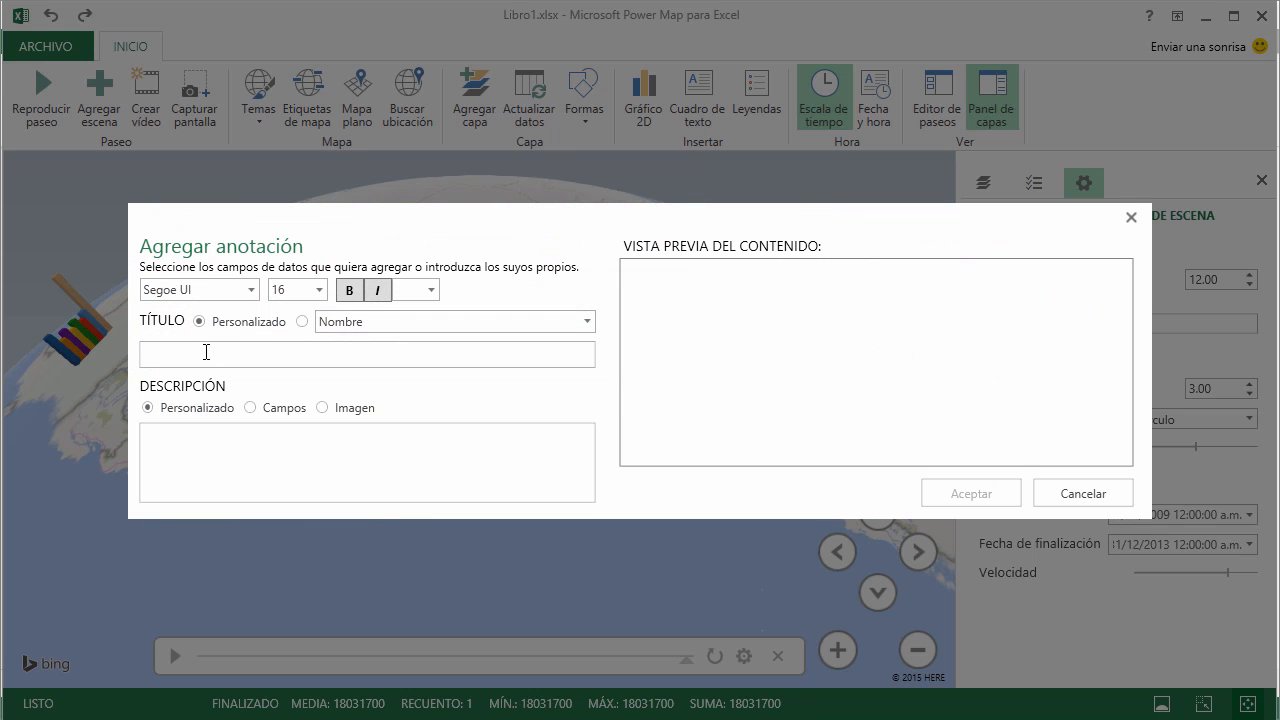
click(321, 408)
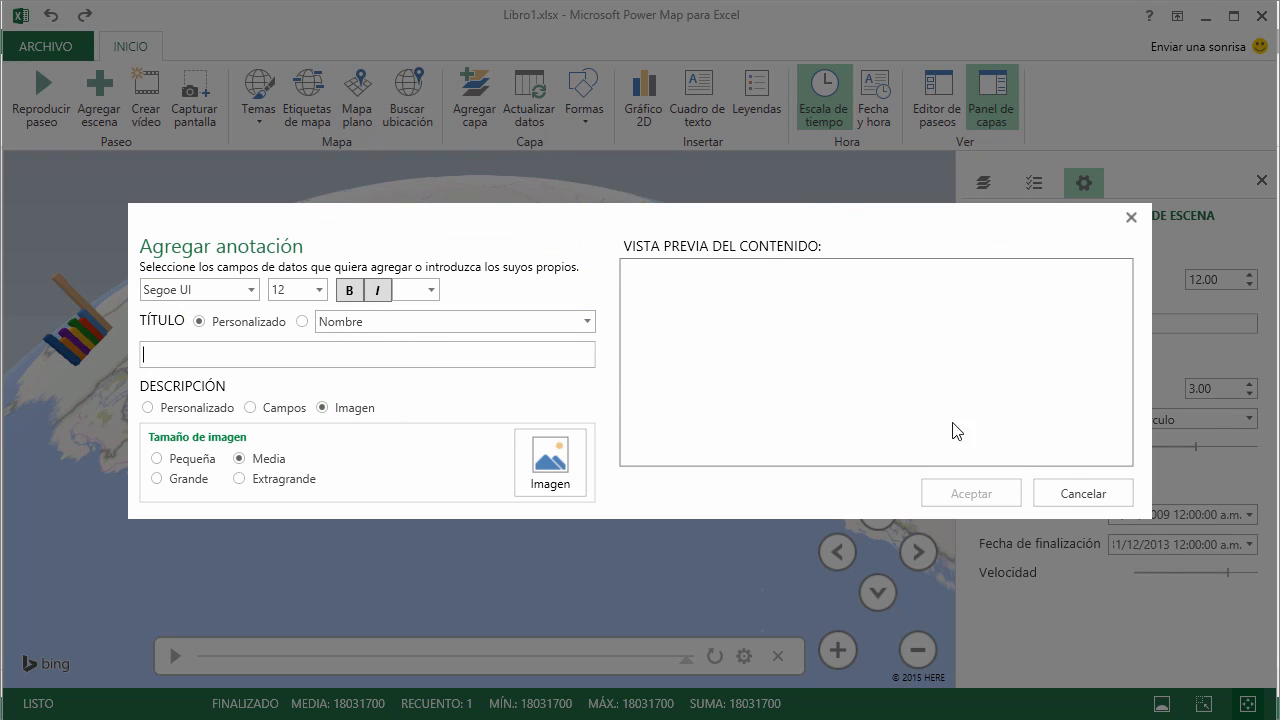
click(1103, 500)
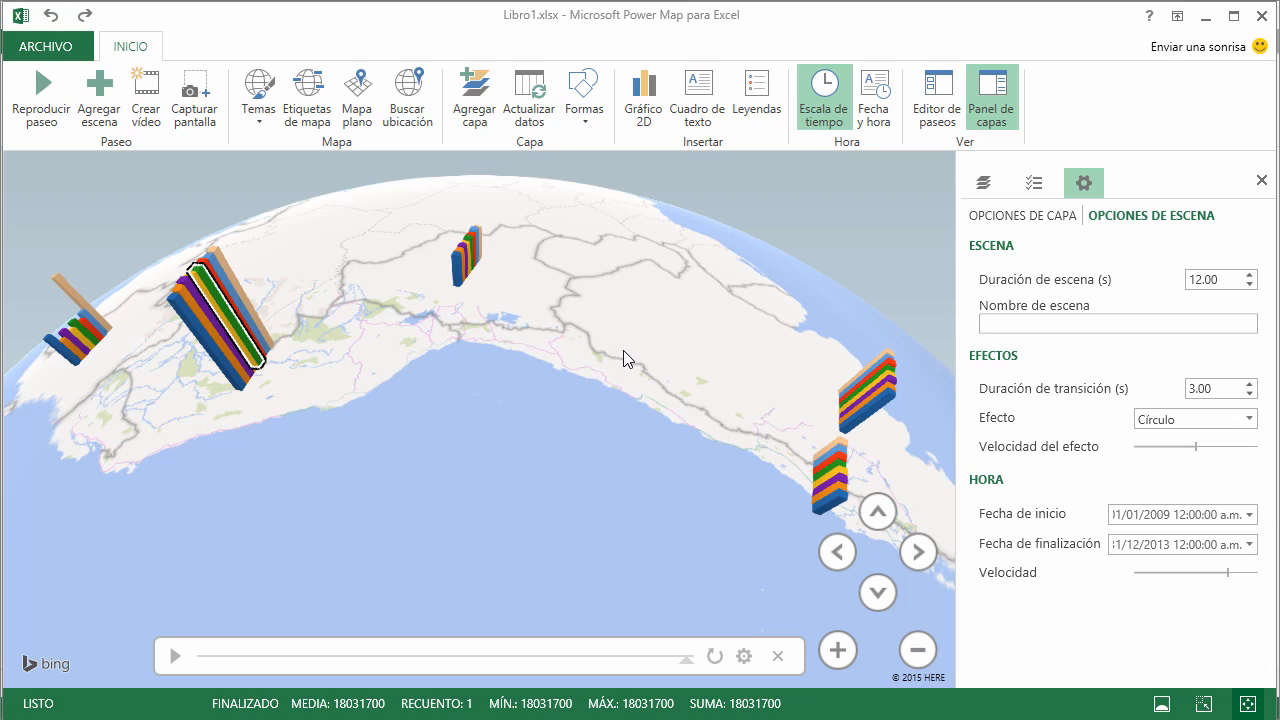